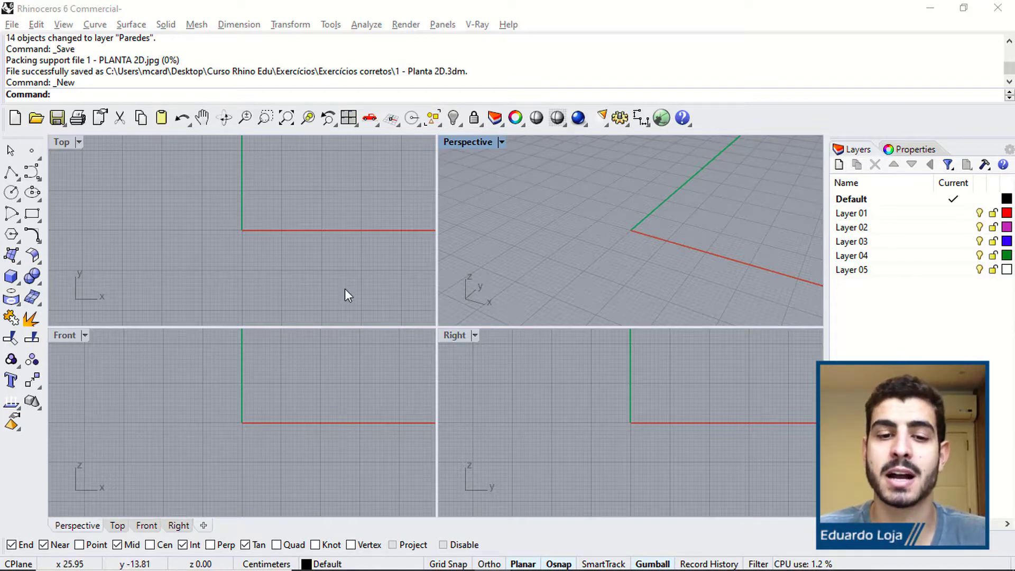
Switch to the Photos viewer and examine the bracket's isometric view and dimensioned projections in MODELAGEM 1.png.
key("alt+Tab")
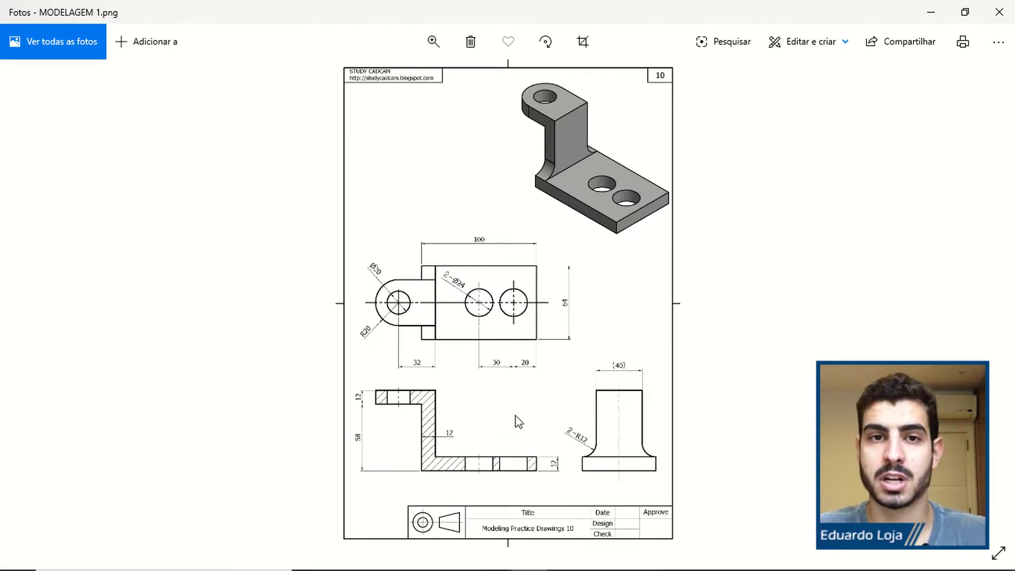
left_click(391, 79)
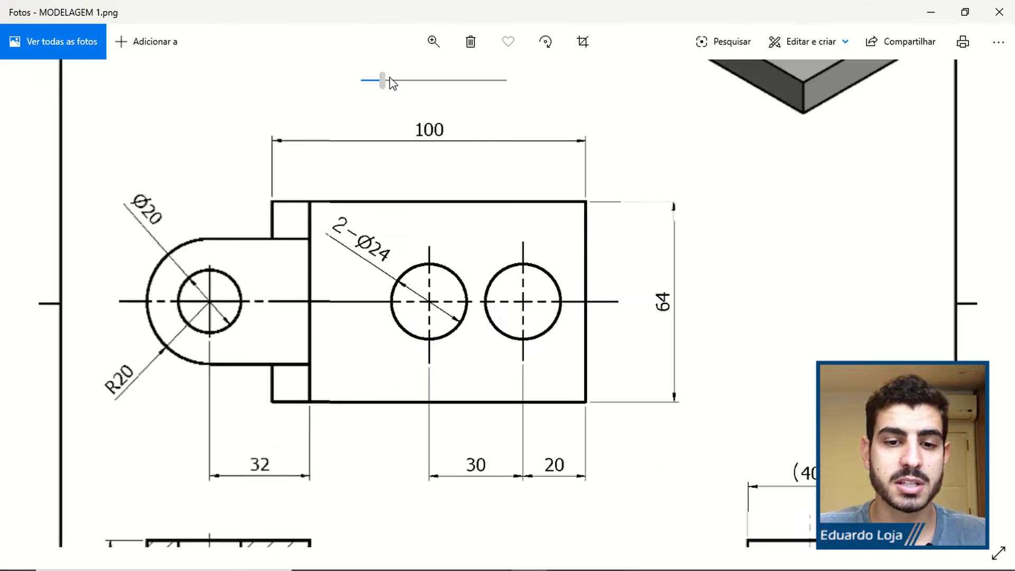
left_click_drag(390, 79, 374, 80)
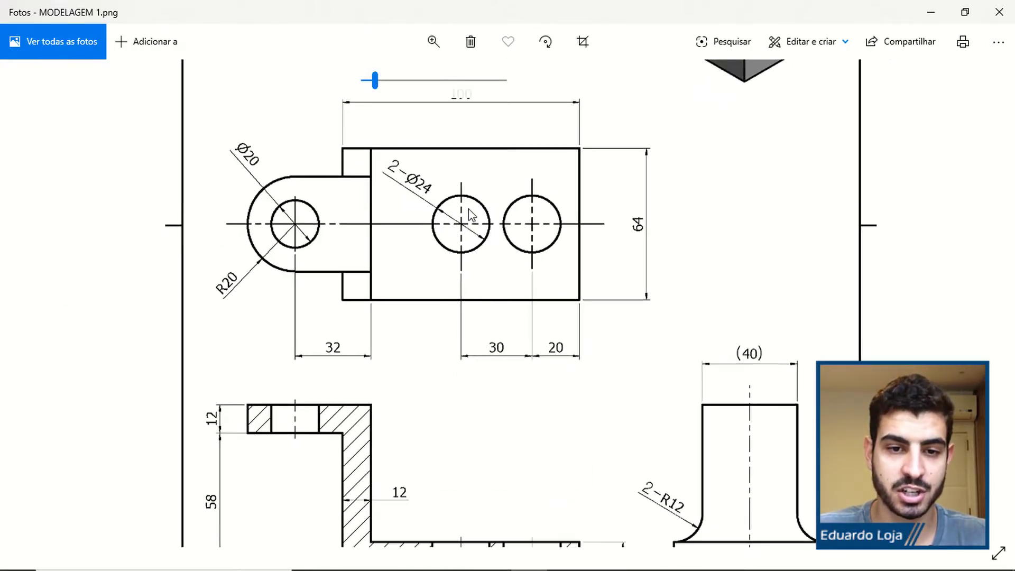
mouse_move(607, 344)
left_mouse_down()
mouse_move(523, 299)
mouse_move(476, 310)
mouse_move(600, 344)
mouse_move(598, 356)
left_mouse_up()
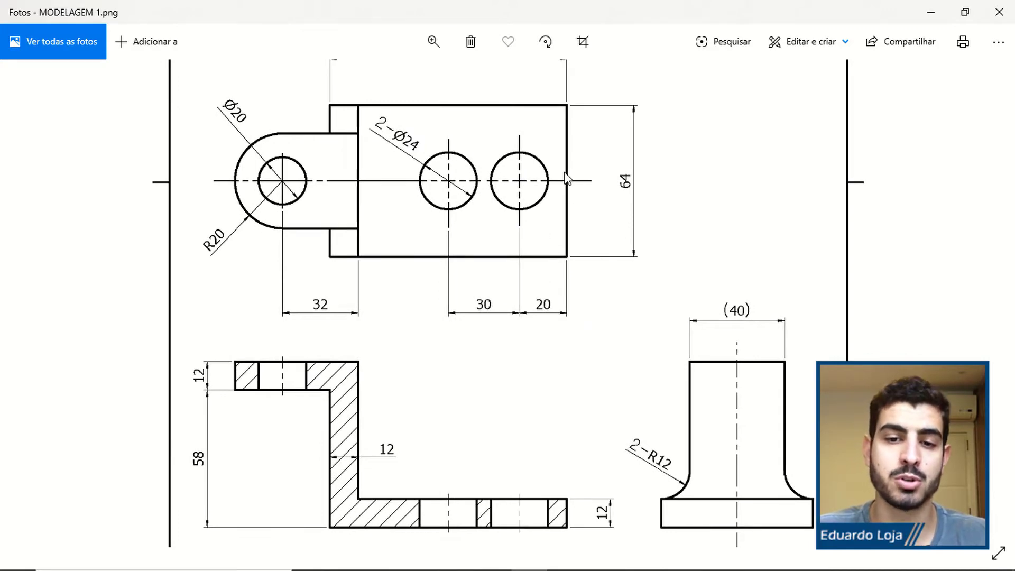
mouse_move(295, 234)
left_mouse_down()
mouse_move(281, 378)
mouse_move(293, 413)
mouse_move(311, 277)
mouse_move(295, 265)
left_mouse_up()
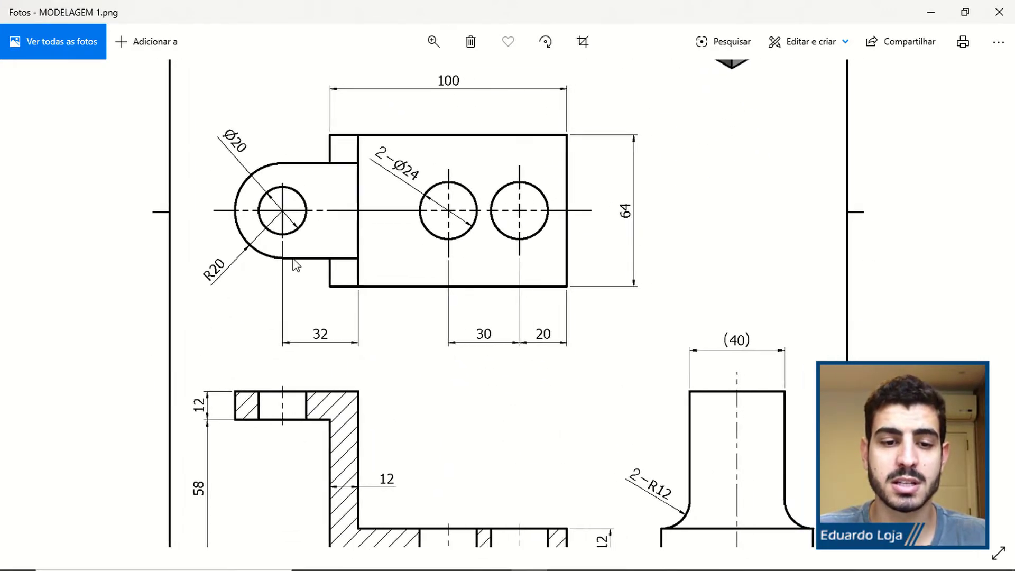
scroll(629, 129, "up", 5)
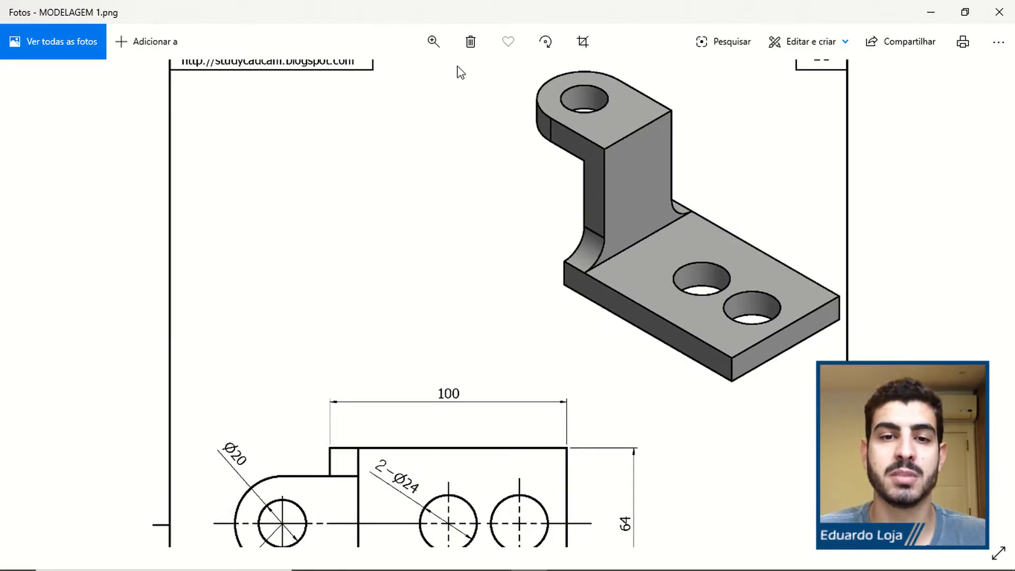
left_click(433, 42)
left_click_drag(374, 85, 372, 87)
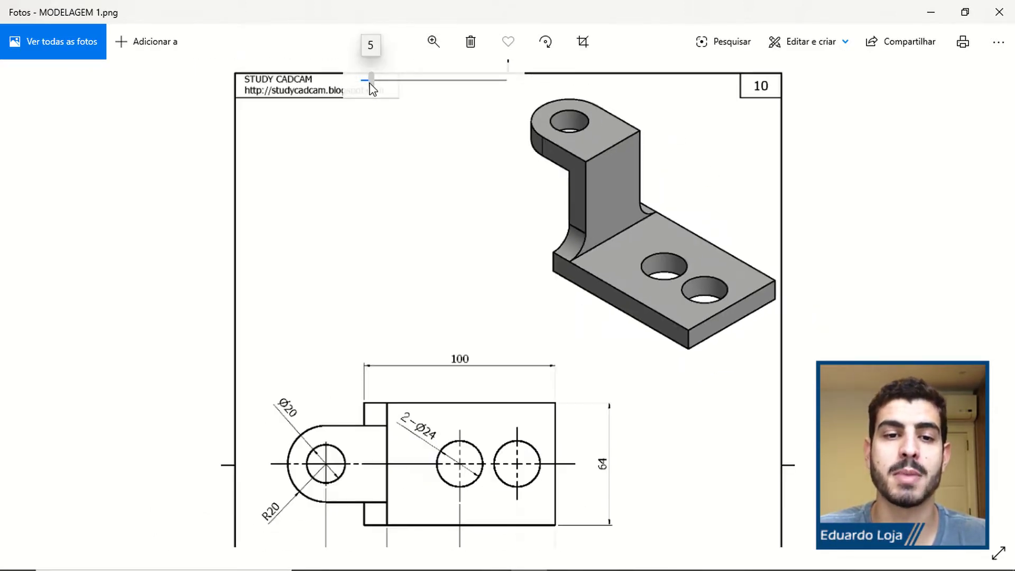
scroll(497, 264, "down", 3)
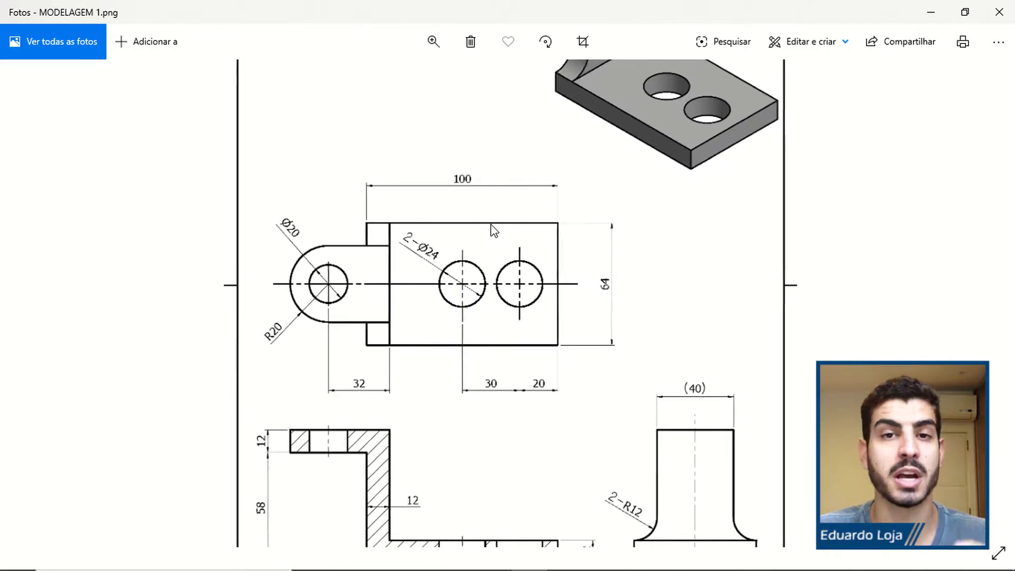
scroll(490, 224, "down", 1)
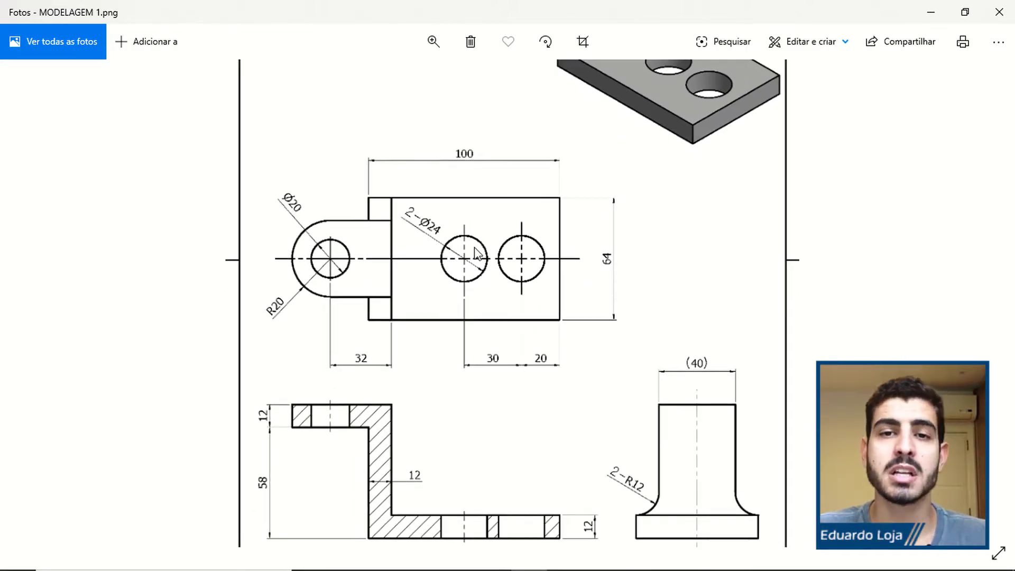
left_click(431, 41)
left_click(350, 67)
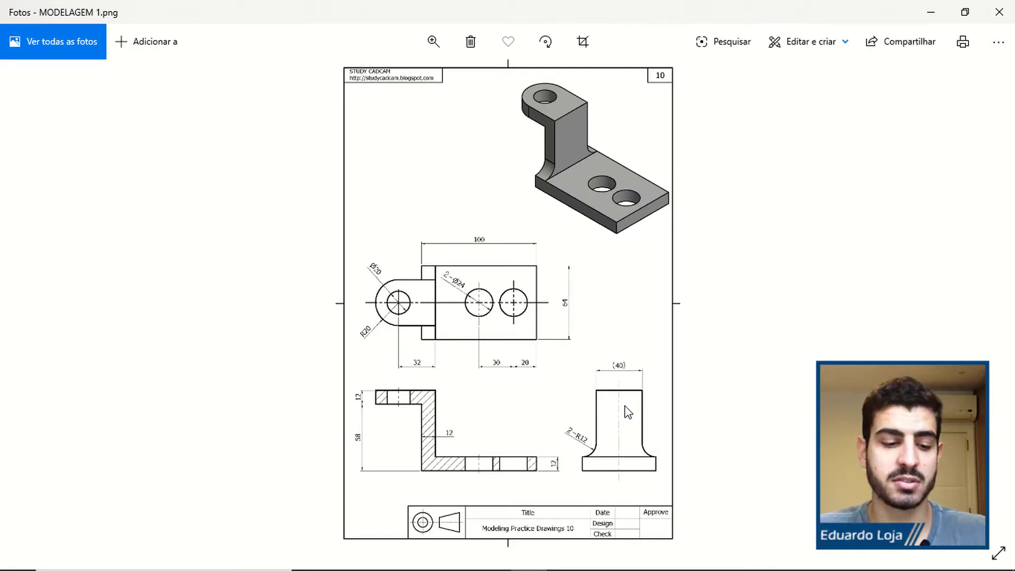
Review the separate bracket view images Lateral.jpg, Frontal.jpg and Topo.jpg in the Photos viewer, returning to the full MODELAGEM 1.png sheet.
key("alt+Tab")
key("Tab")
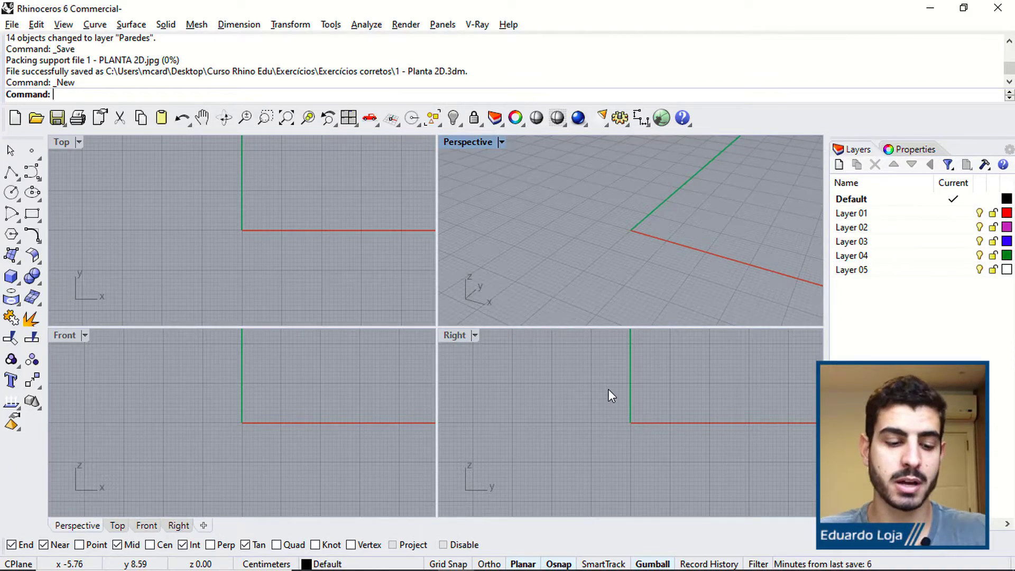
key("alt+Tab")
key("alt+Tab")
key("alt+Tab")
key("alt+Tab")
key("alt+Tab")
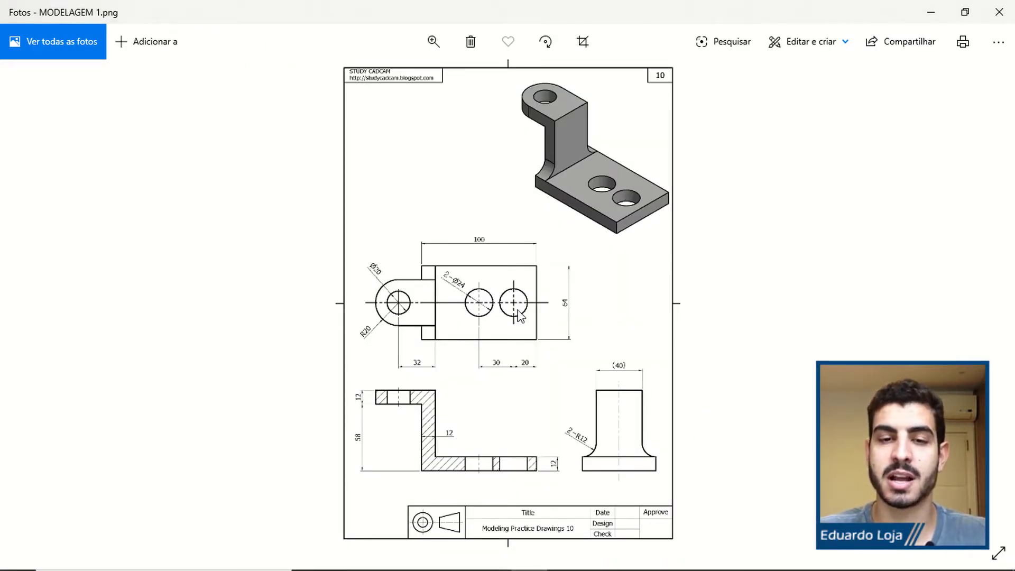
key("Right")
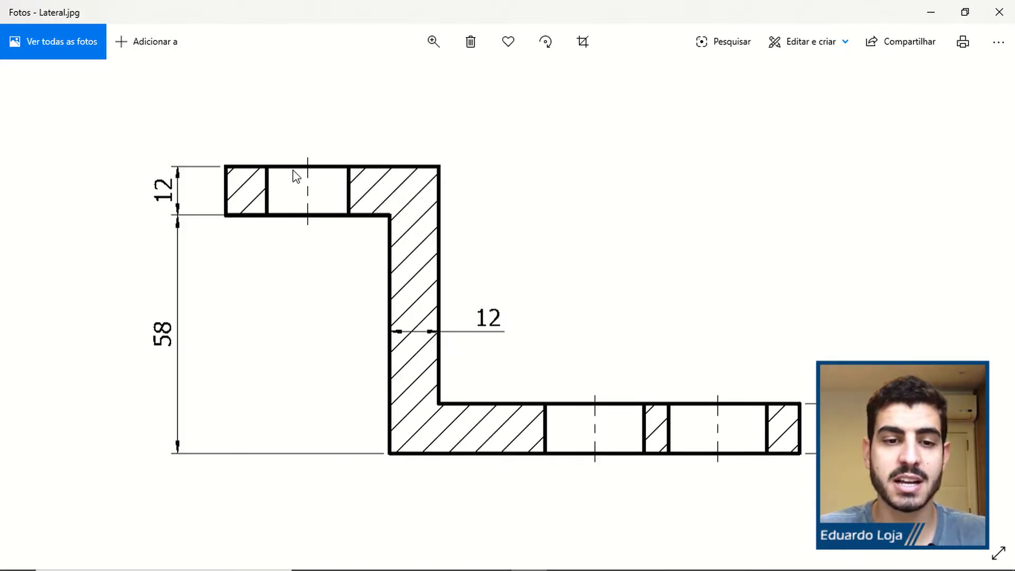
key("Right")
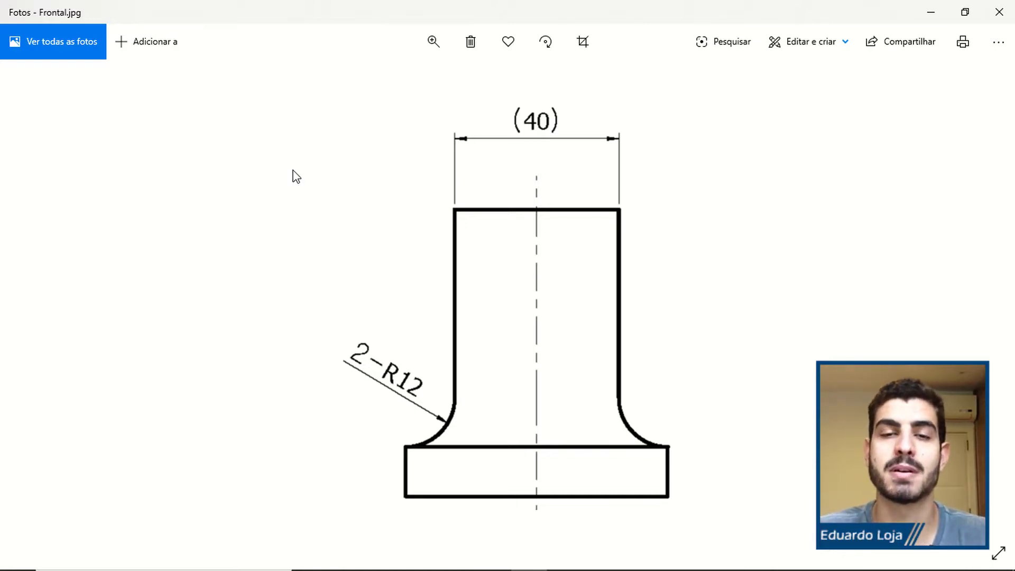
key("Left")
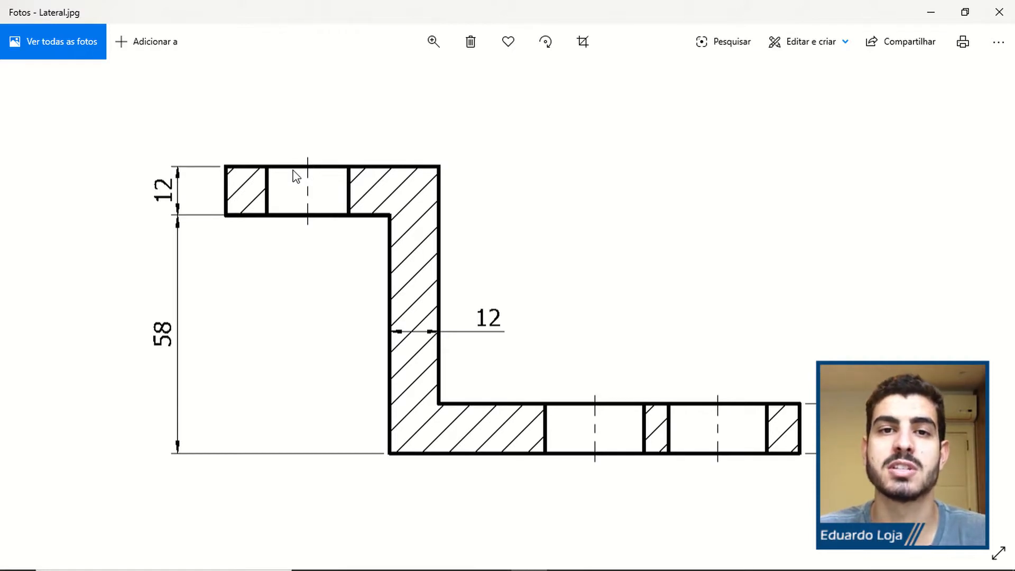
key("Left")
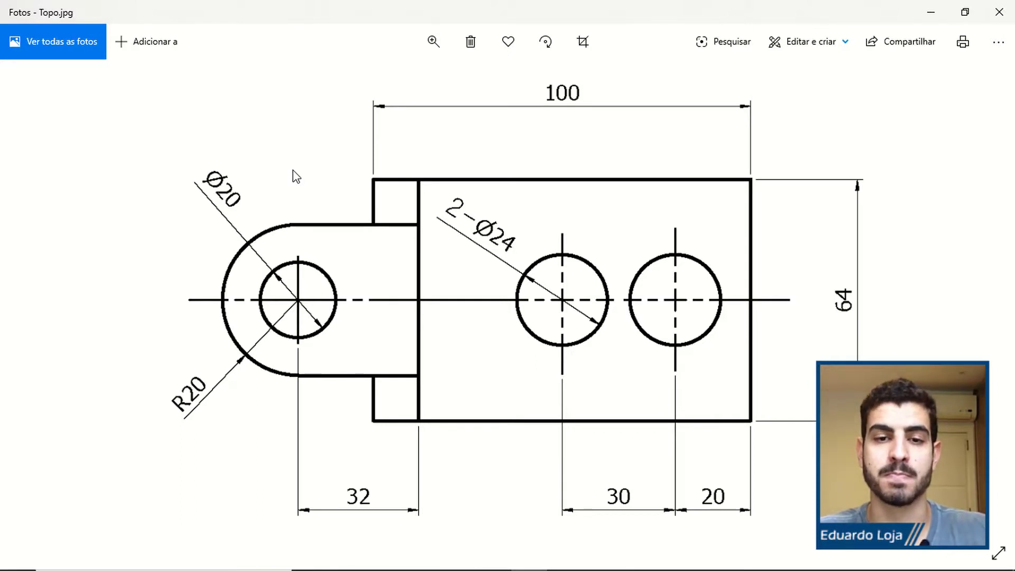
key("Left")
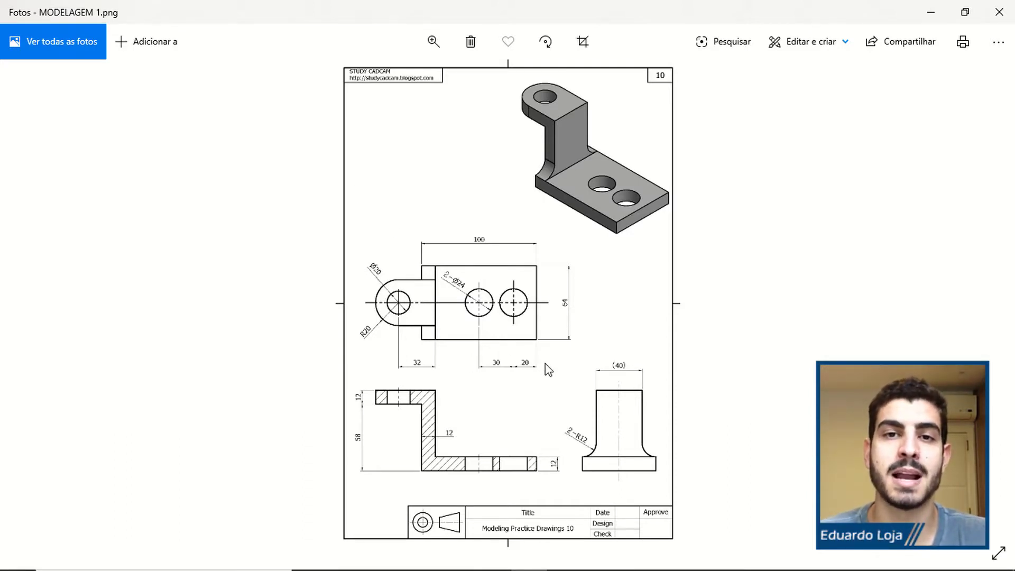
Switch to Rhinoceros and load the Topo image from the MODELAGEM 1 folder with the Picture command.
key("alt+Tab")
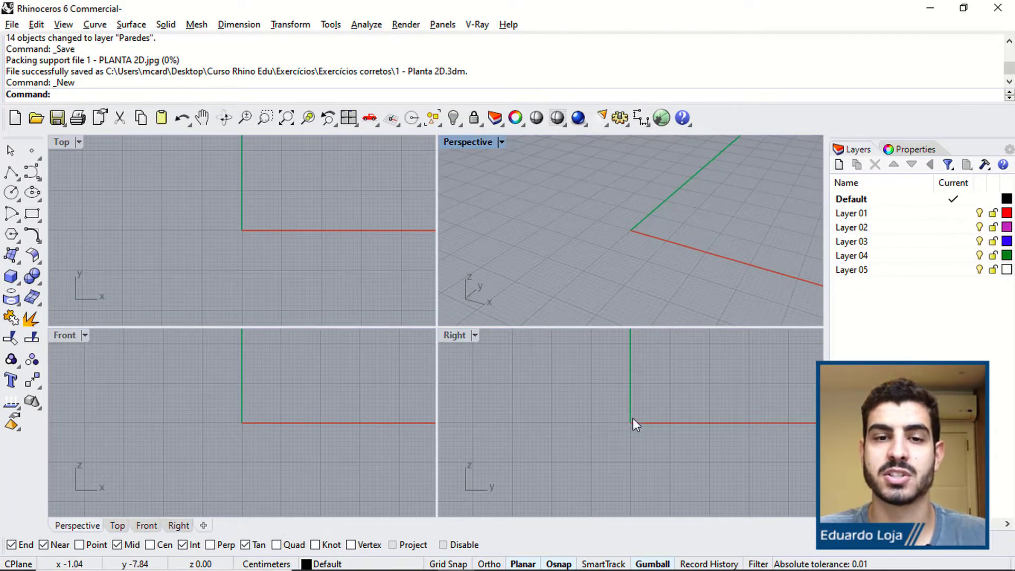
left_click(60, 142)
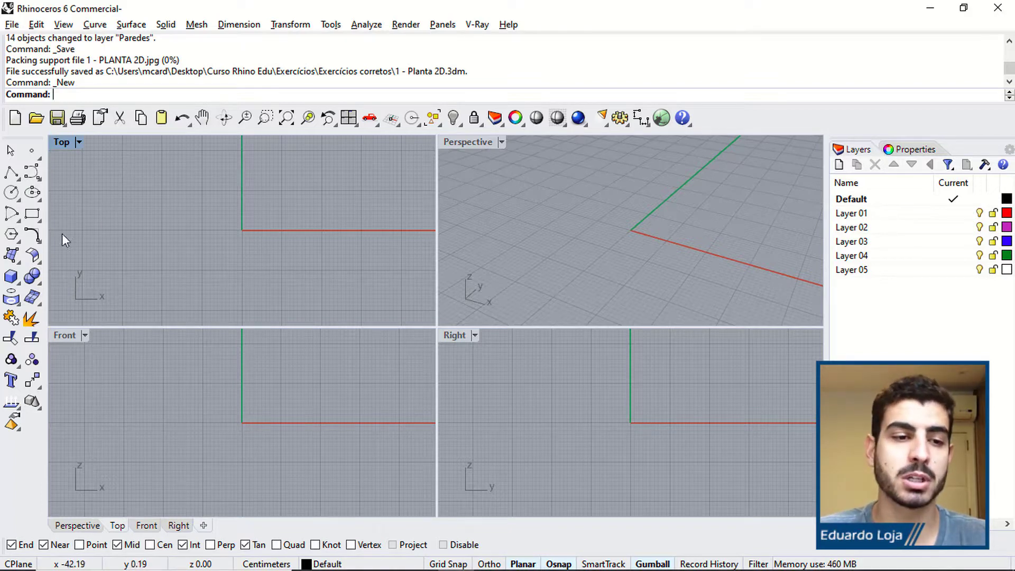
left_click(18, 261)
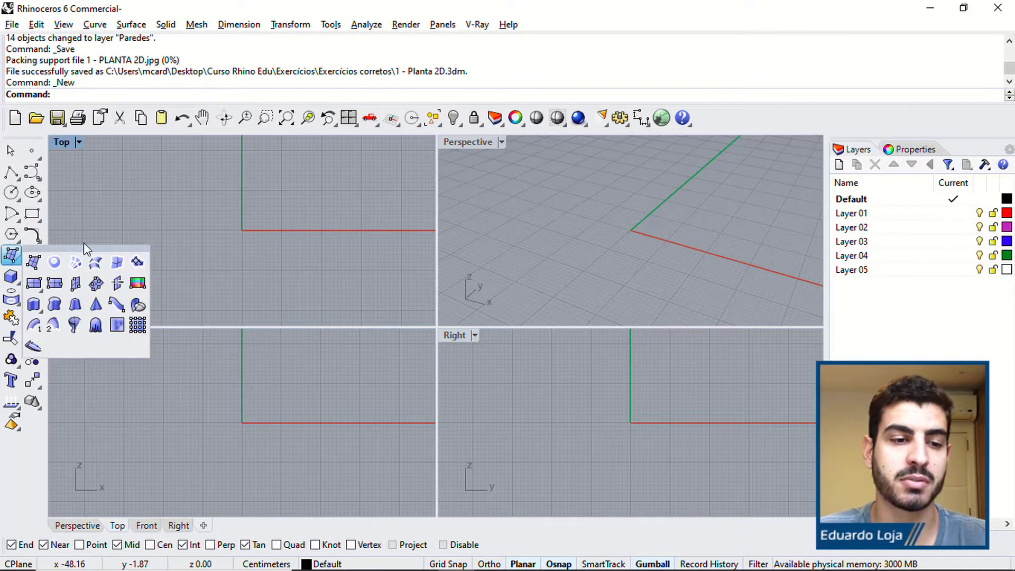
left_click(356, 124)
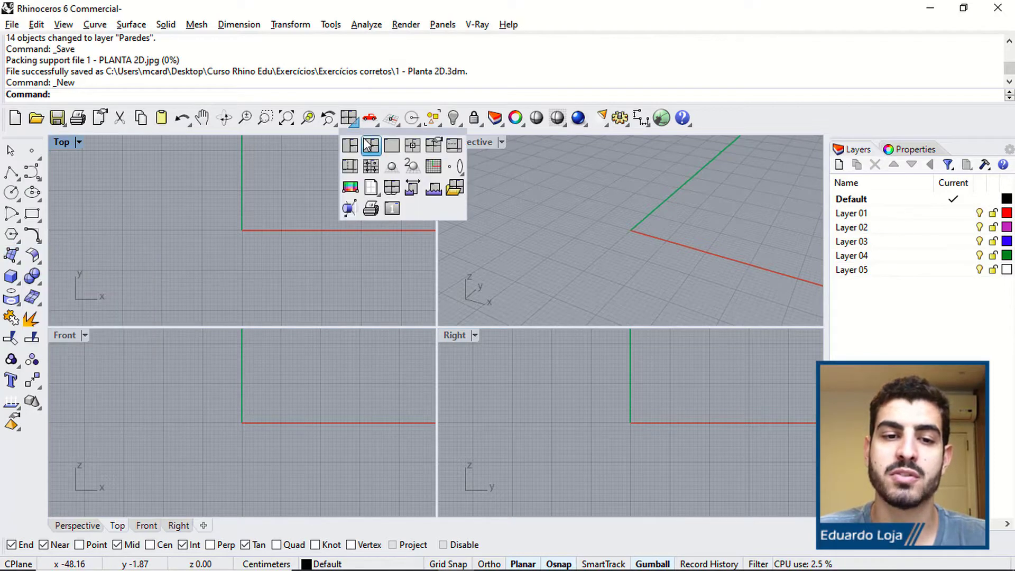
left_click(350, 188)
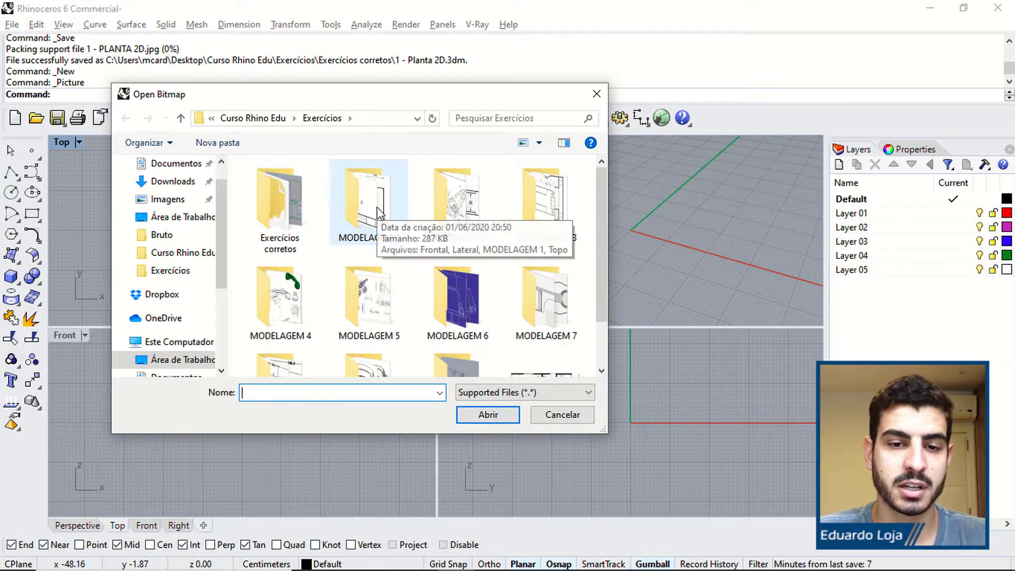
double_click(377, 211)
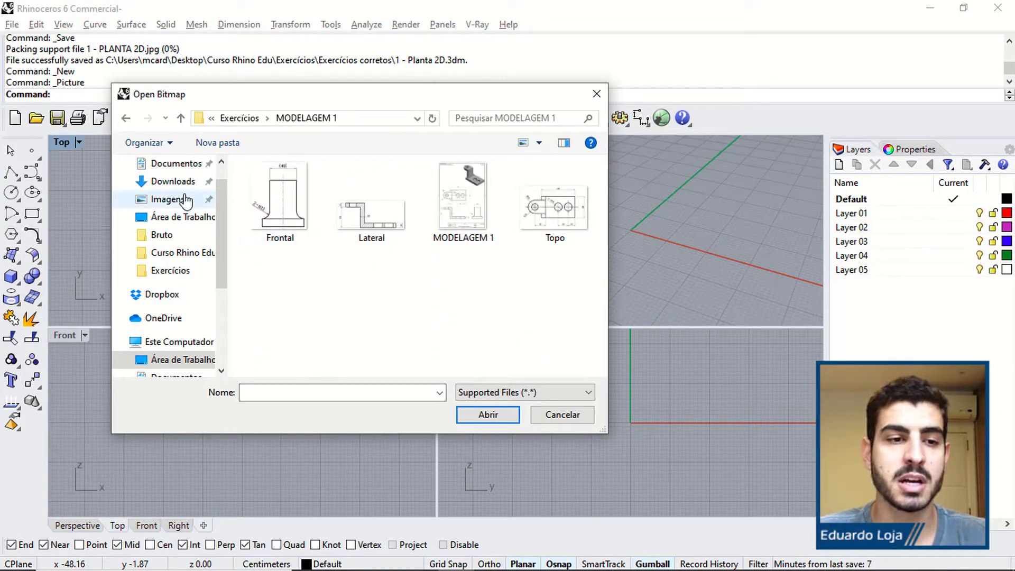
double_click(559, 210)
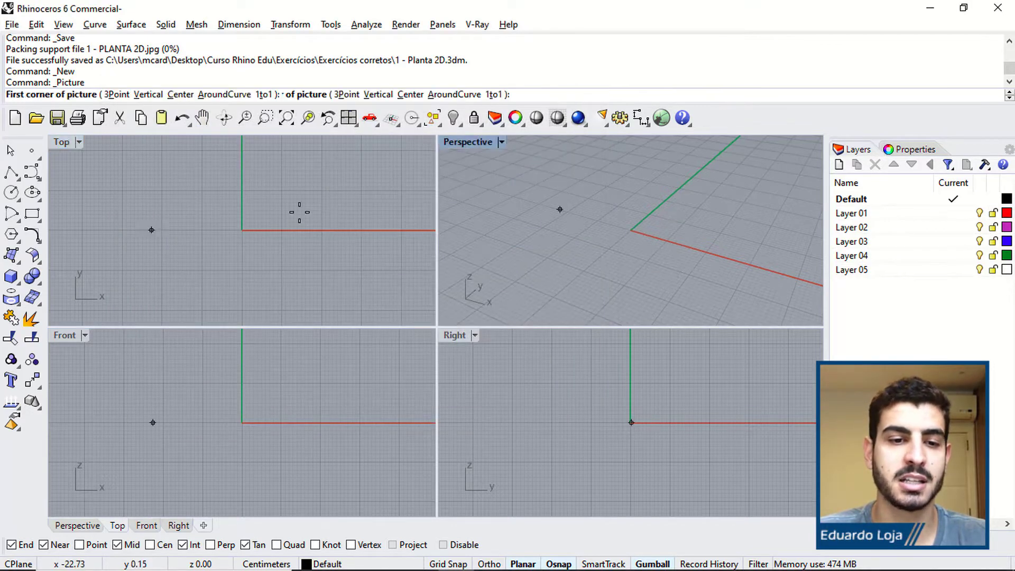
Place the Topo picture in the maximized Top view with its first corner at the origin (0), then restore the four-viewport layout.
double_click(61, 142)
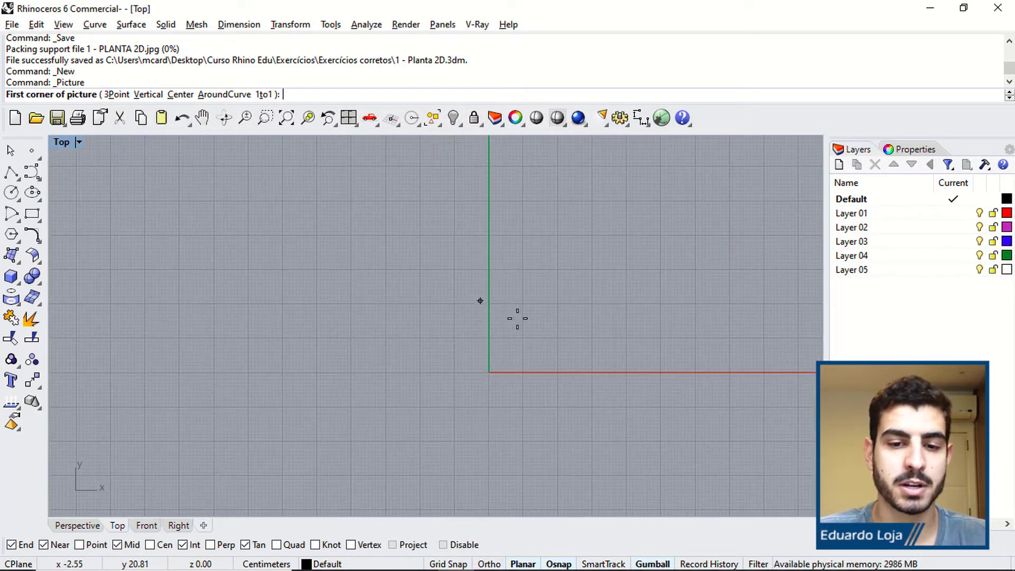
right_click_drag(517, 318, 374, 327)
type("0")
key("Return")
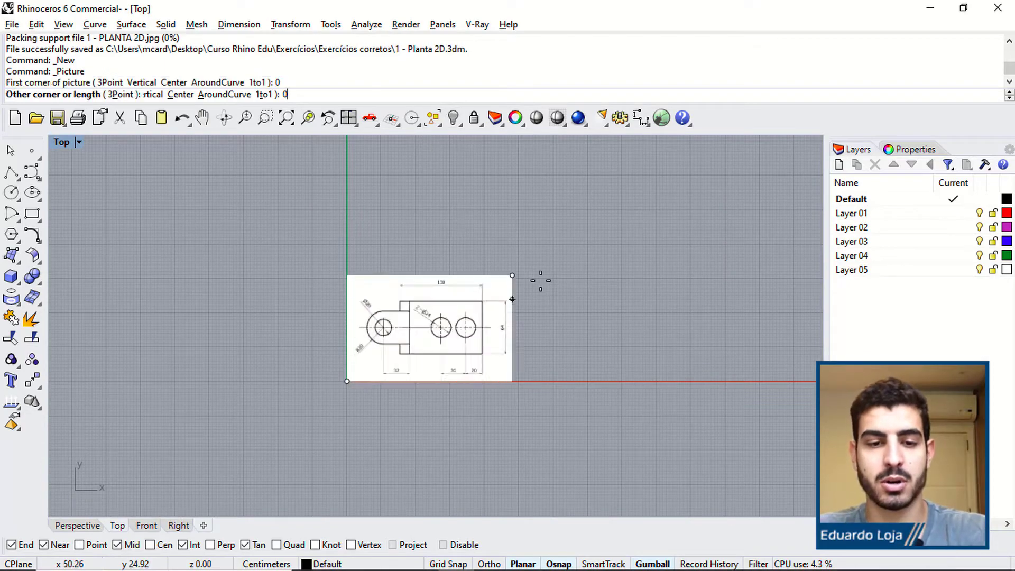
right_click_drag(673, 200, 547, 263)
left_click(613, 213)
scroll(613, 213, "down", 6)
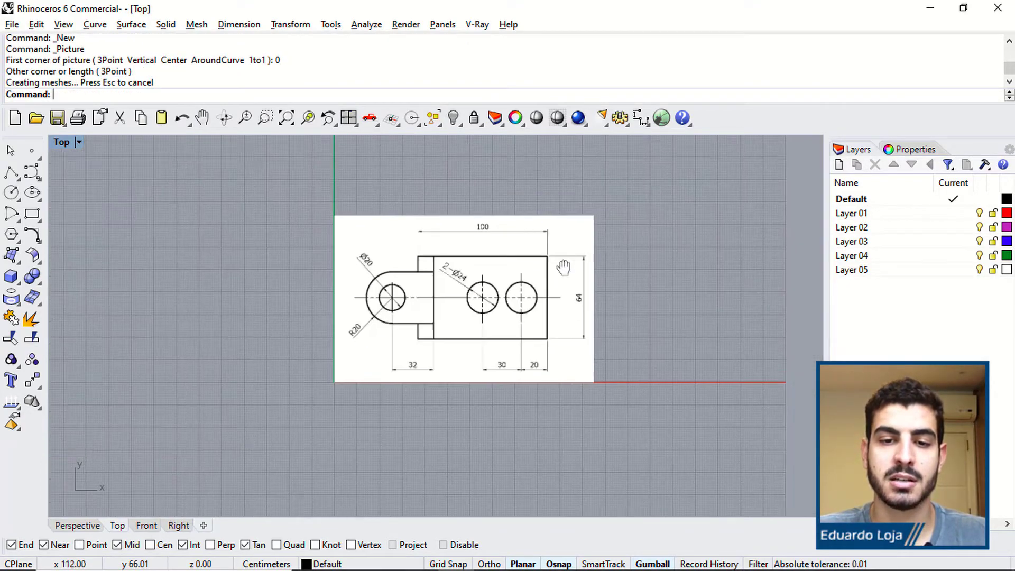
scroll(532, 274, "down", 3)
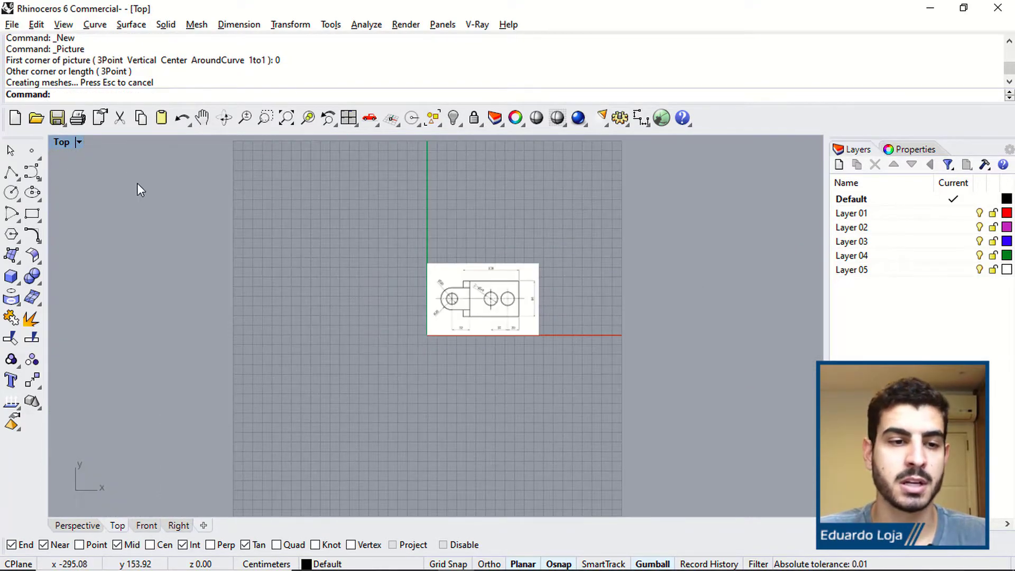
double_click(65, 146)
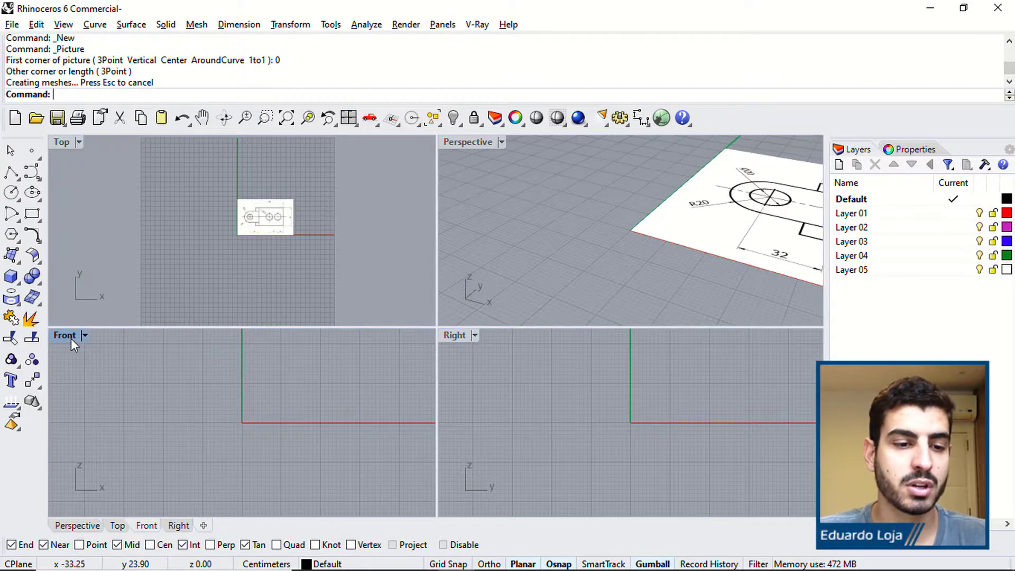
Insert the Frontal image as a picture in the maximized Front view, with its first corner at the origin (0).
double_click(71, 338)
left_click(20, 261)
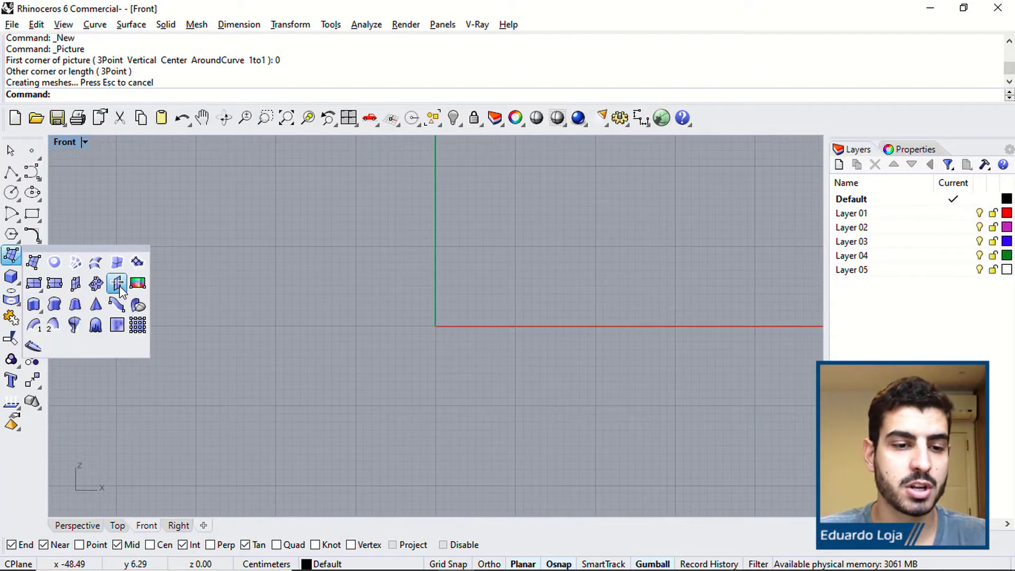
left_click(137, 283)
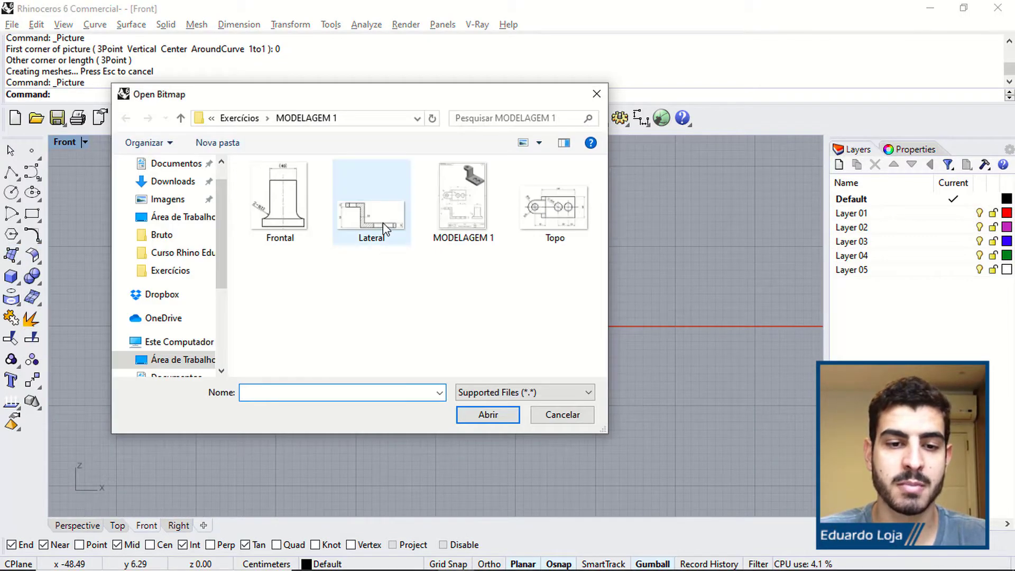
double_click(290, 216)
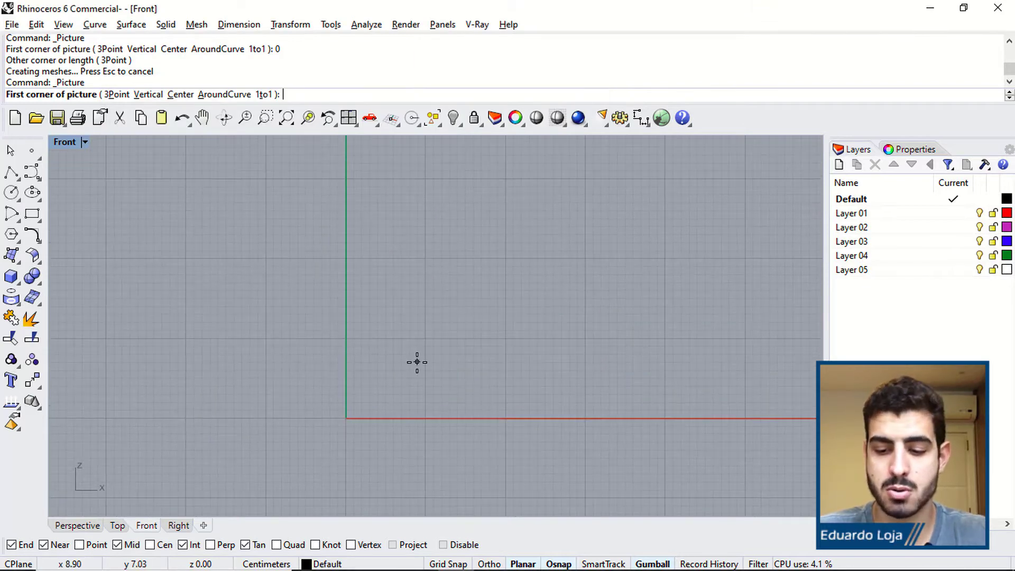
type("0")
key("Return")
right_click_drag(578, 271, 519, 343)
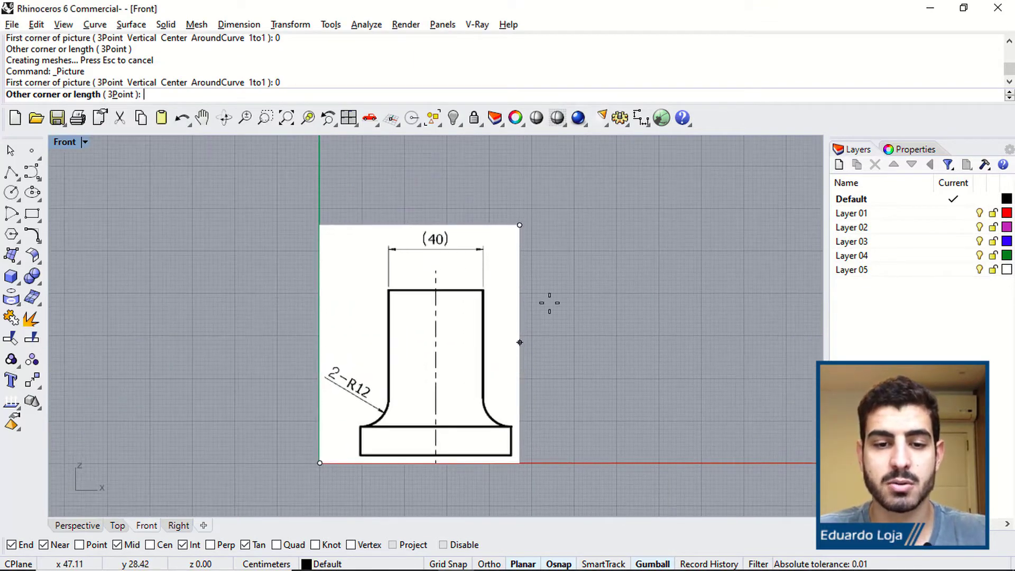
left_click(586, 236)
scroll(498, 289, "down", 8)
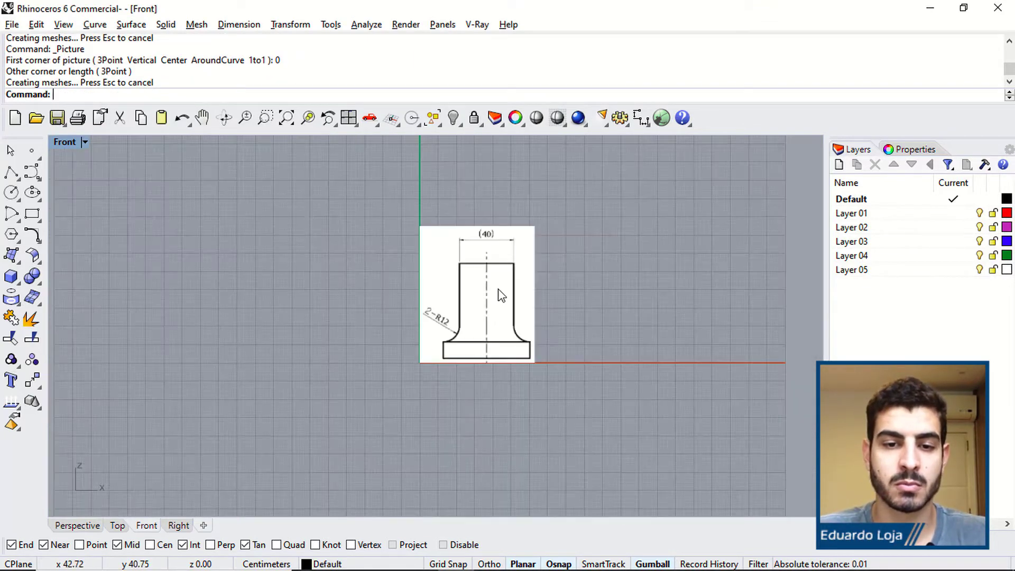
Insert the Lateral image as a picture in the maximized Right view with its first corner at the origin (0), then restore the four-viewport layout.
double_click(62, 144)
double_click(459, 336)
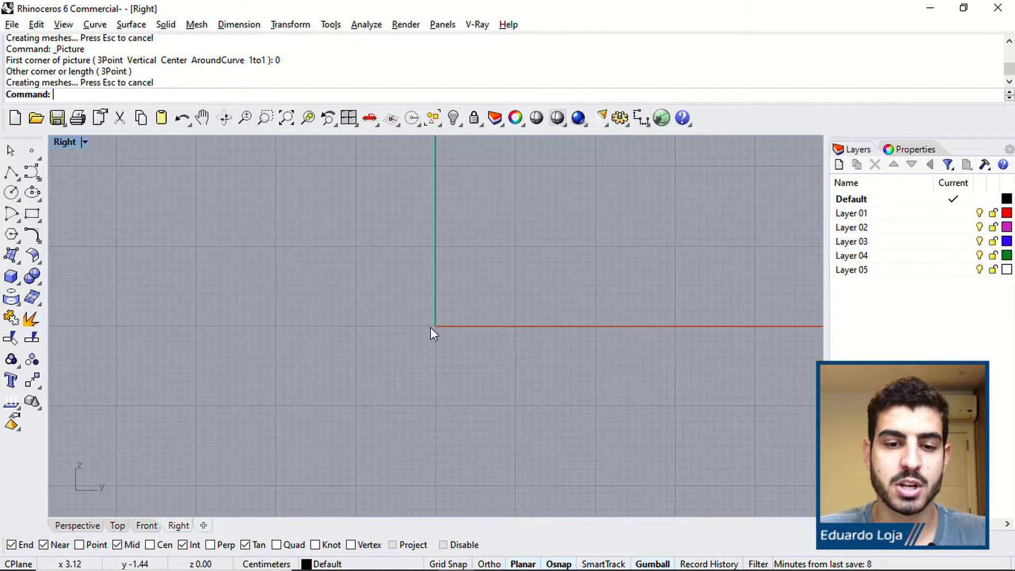
left_click(20, 262)
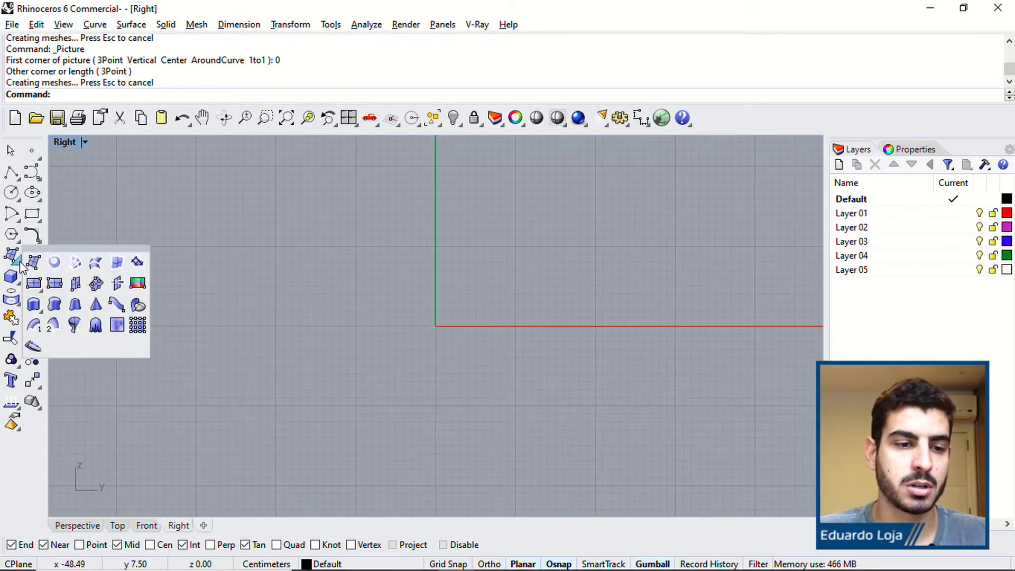
left_click(137, 283)
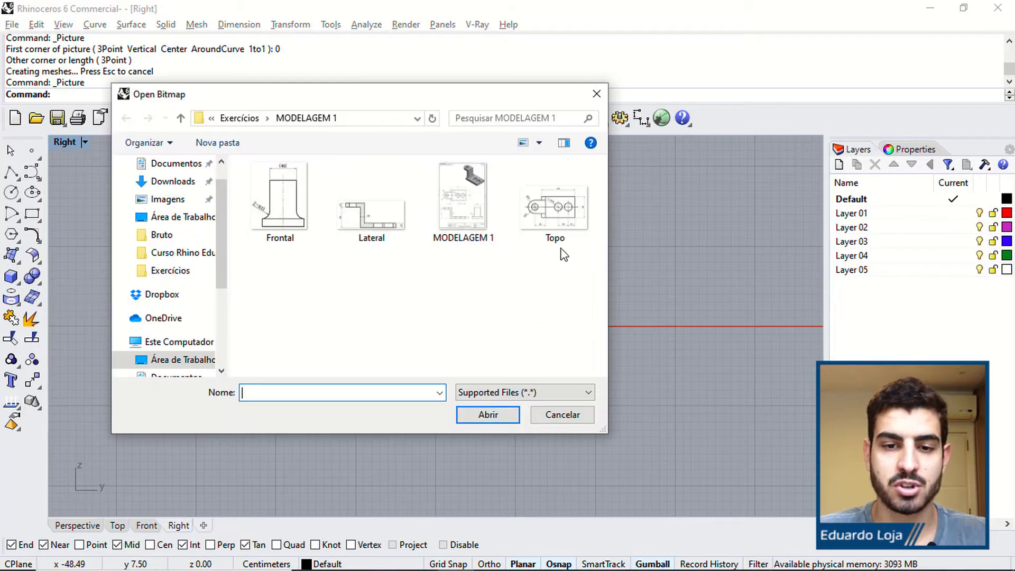
double_click(377, 210)
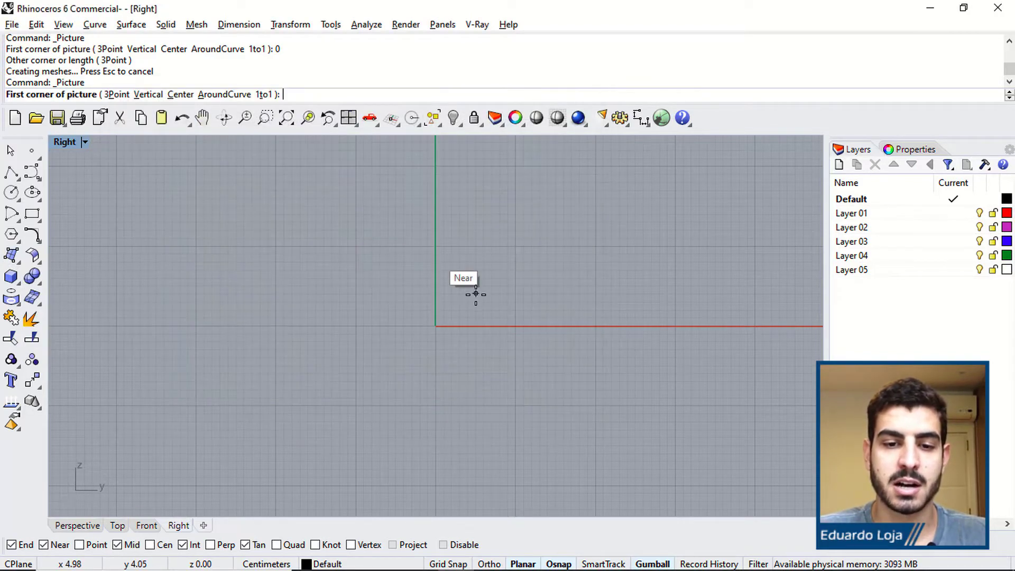
type("0")
key("Return")
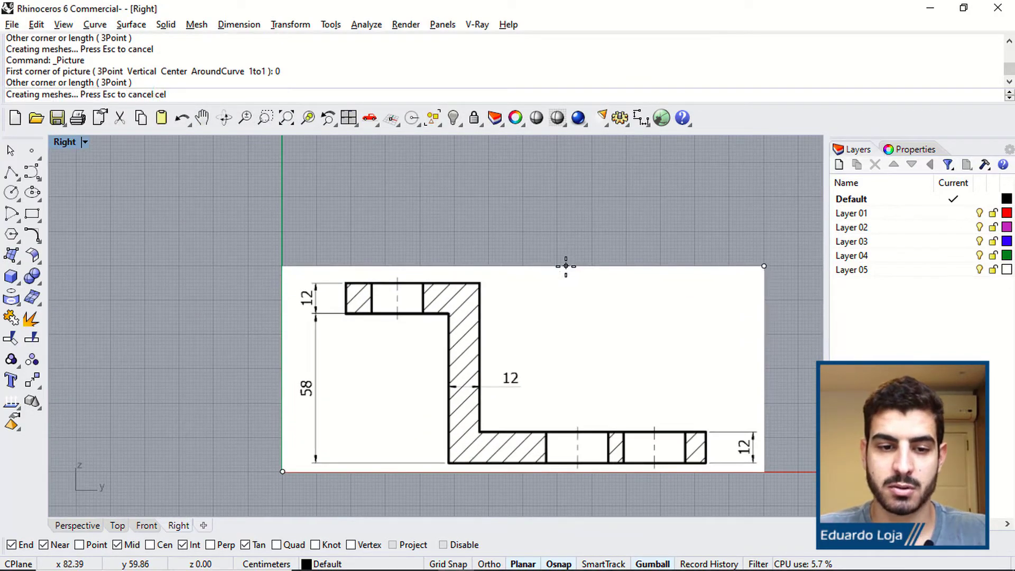
left_click(564, 268)
double_click(60, 140)
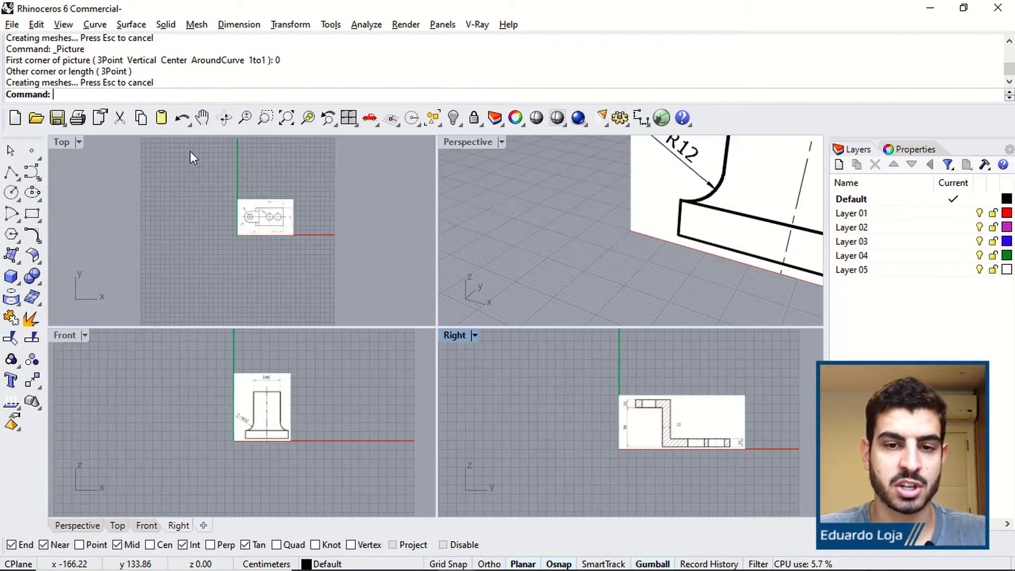
Examine how the Topo, Frontal and Lateral pictures sit relative to each other in the maximized Perspective view.
double_click(467, 141)
scroll(529, 233, "down", 5)
right_click_drag(467, 243, 407, 354)
left_click(407, 354)
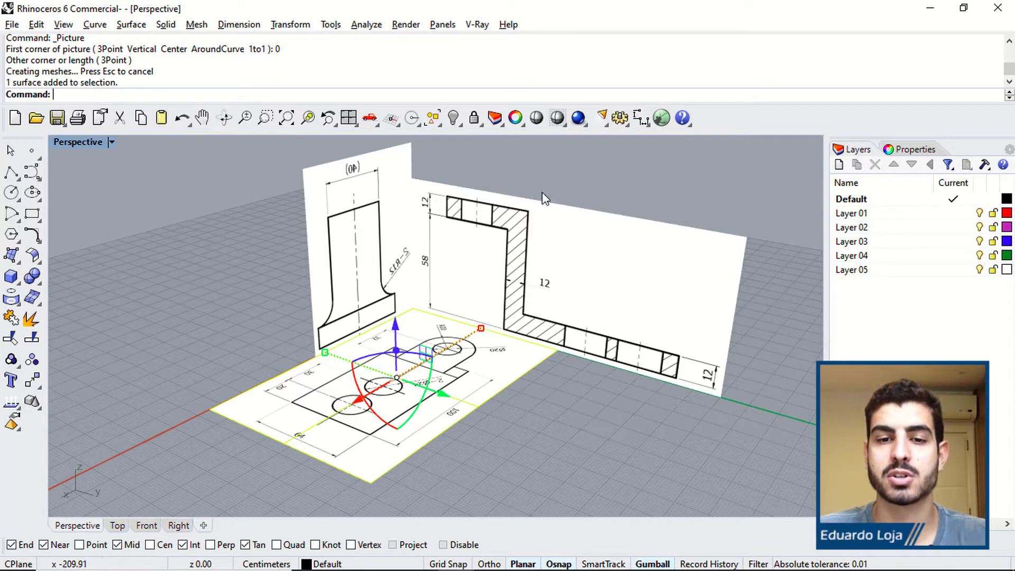
mouse_move(541, 192)
right_mouse_down()
mouse_move(555, 221)
mouse_move(534, 203)
right_mouse_up()
left_click(534, 203)
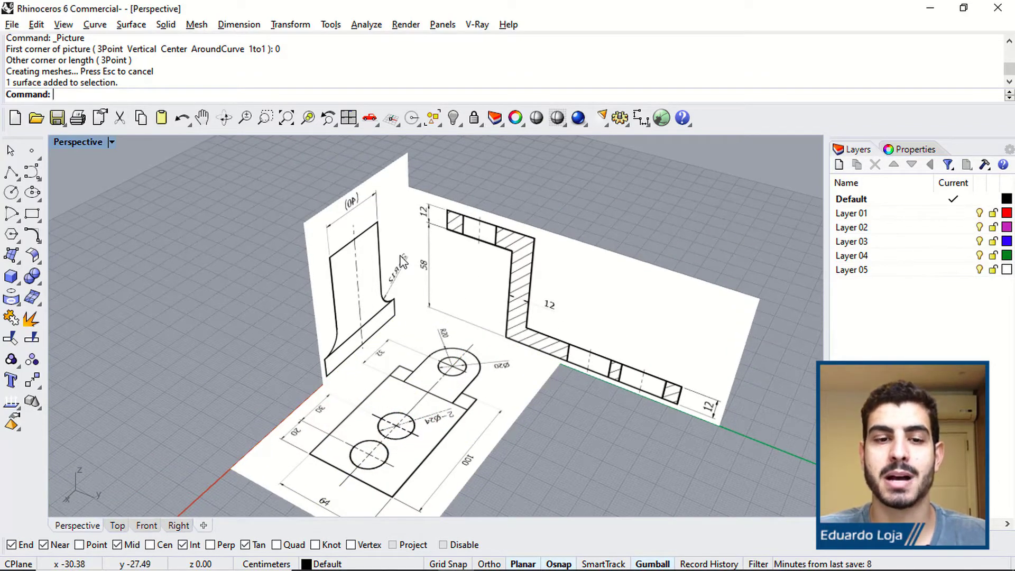
Start a polyline in the maximized Top view at the left end of the Topo picture's 100 dimension line.
double_click(78, 140)
double_click(65, 140)
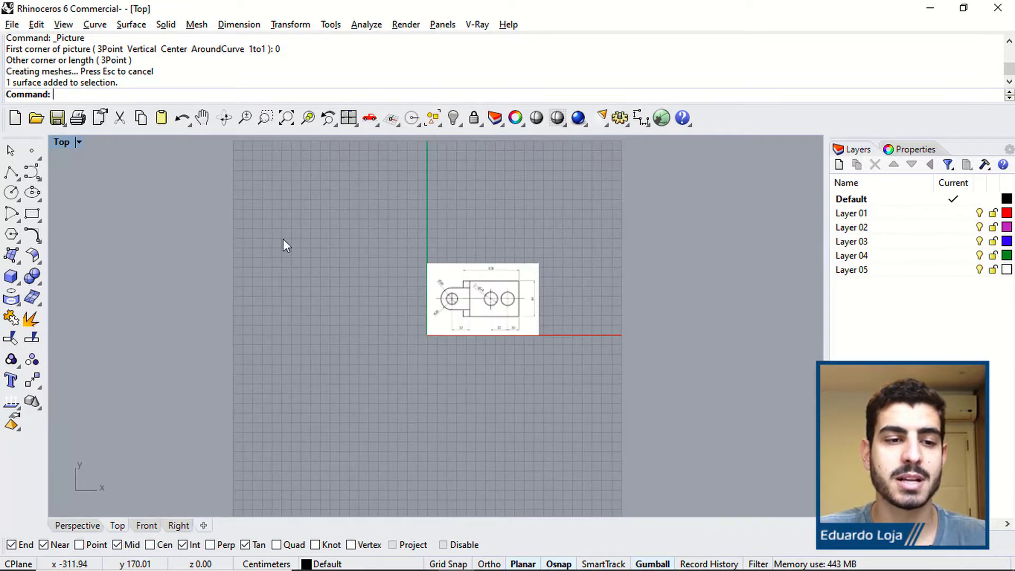
scroll(493, 337, "up", 2)
scroll(487, 316, "up", 4)
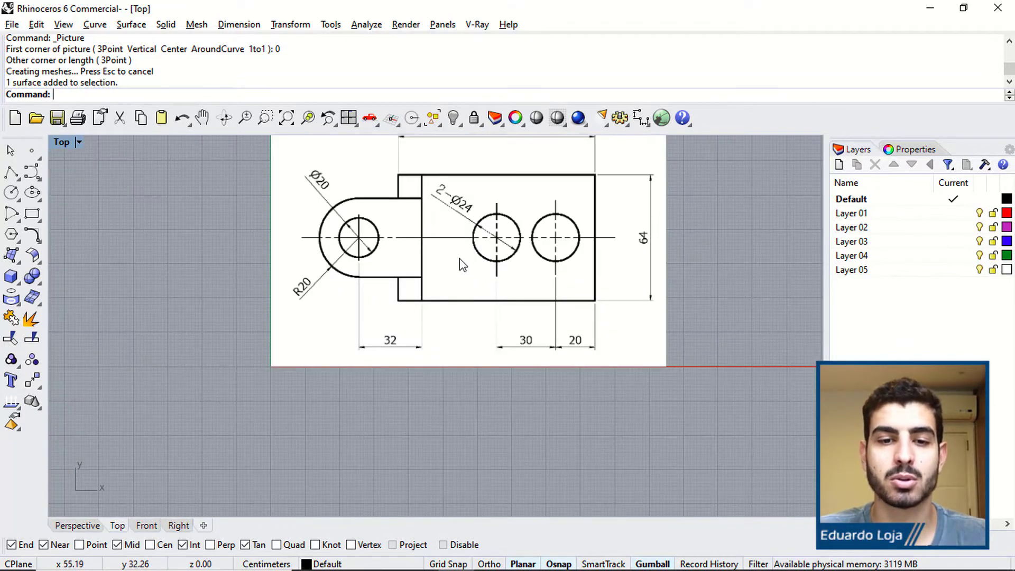
right_click_drag(464, 266, 436, 306)
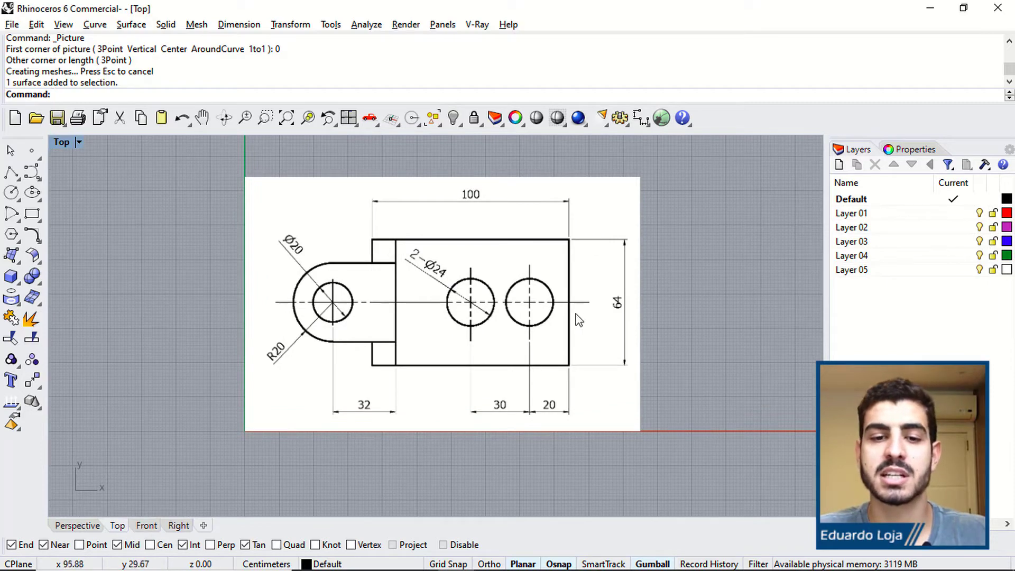
scroll(411, 208, "up", 3)
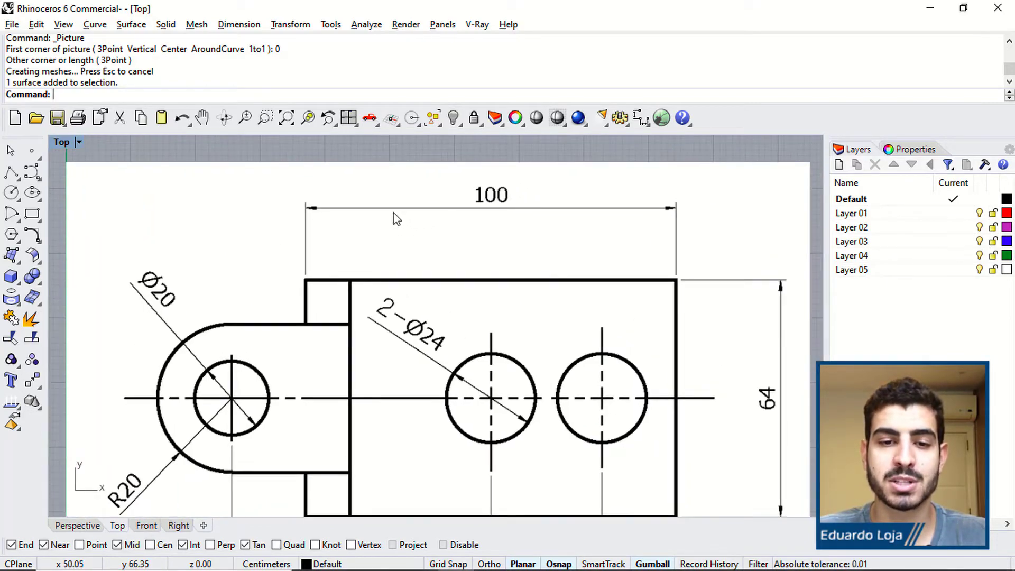
left_click(32, 171)
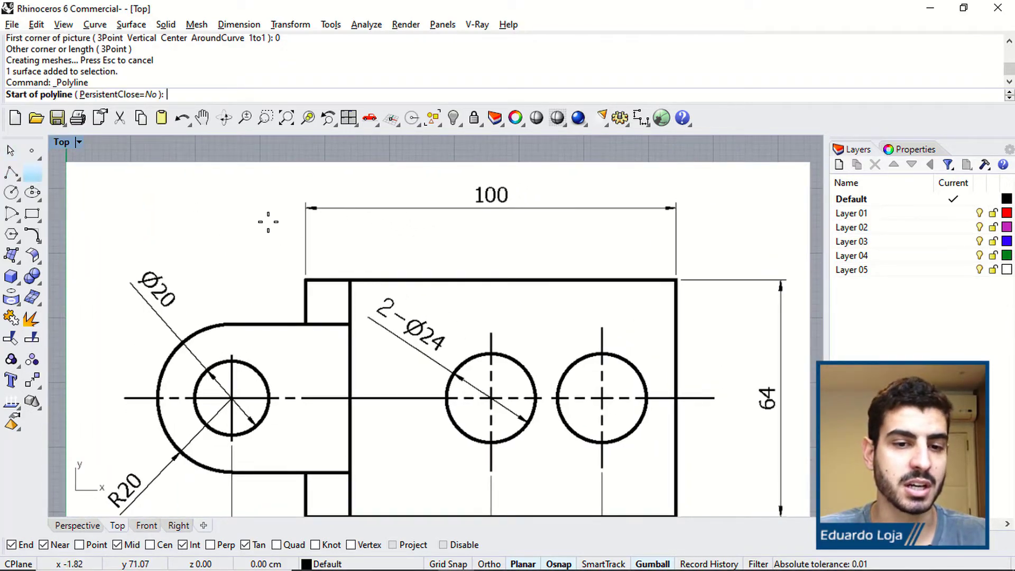
scroll(305, 208, "up", 4)
scroll(281, 187, "up", 3)
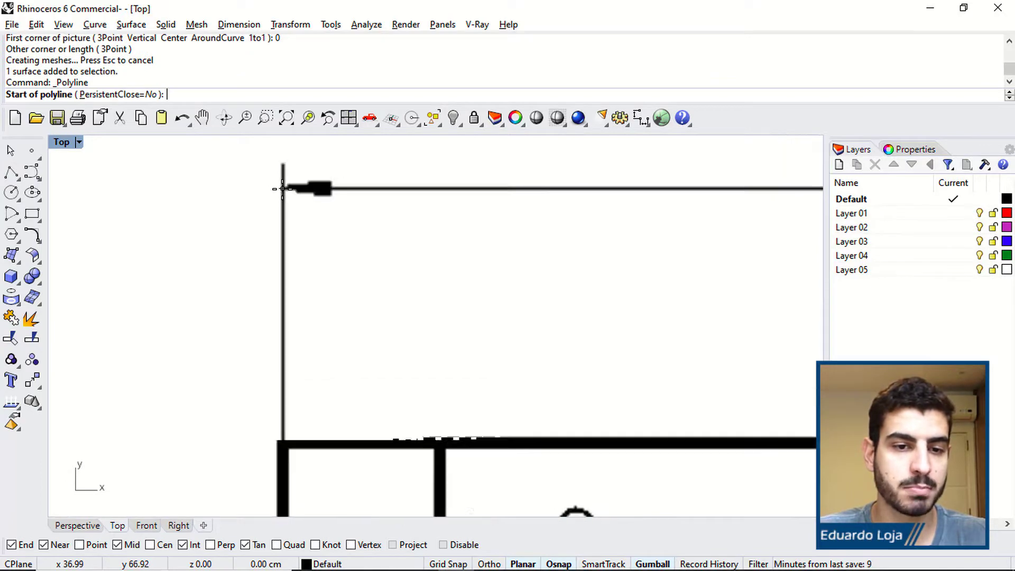
left_click(281, 186)
Finish the polyline as a single horizontal reference segment 100 cm long, running along the 100 dimension with Ortho on.
scroll(426, 211, "down", 4)
scroll(389, 285, "down", 3)
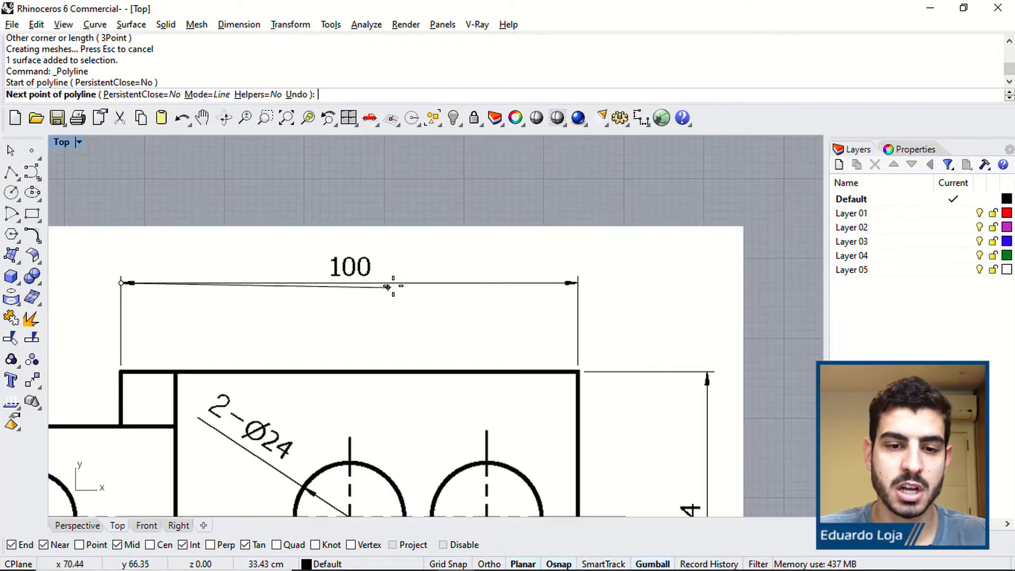
scroll(408, 251, "down", 1)
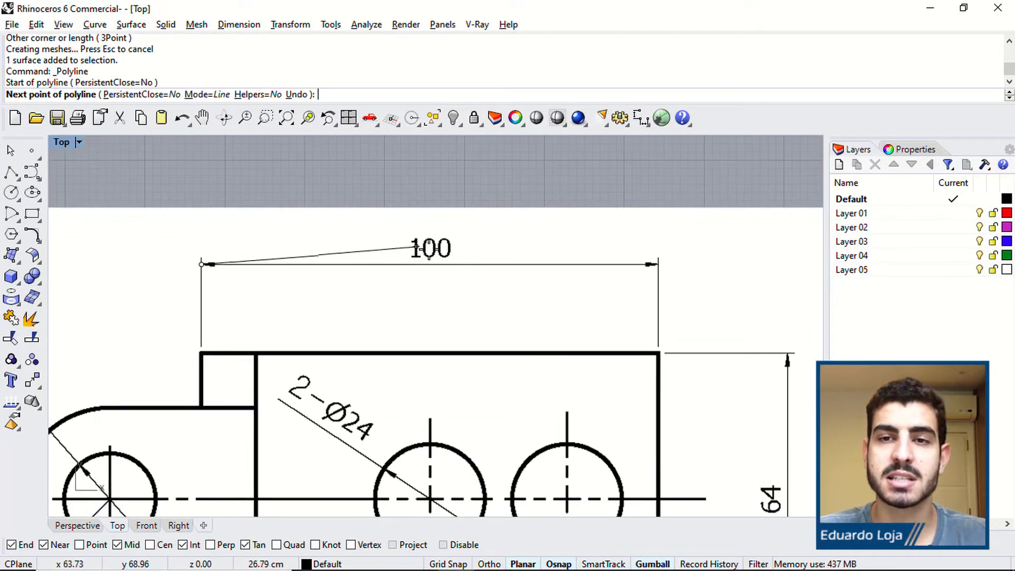
type("100")
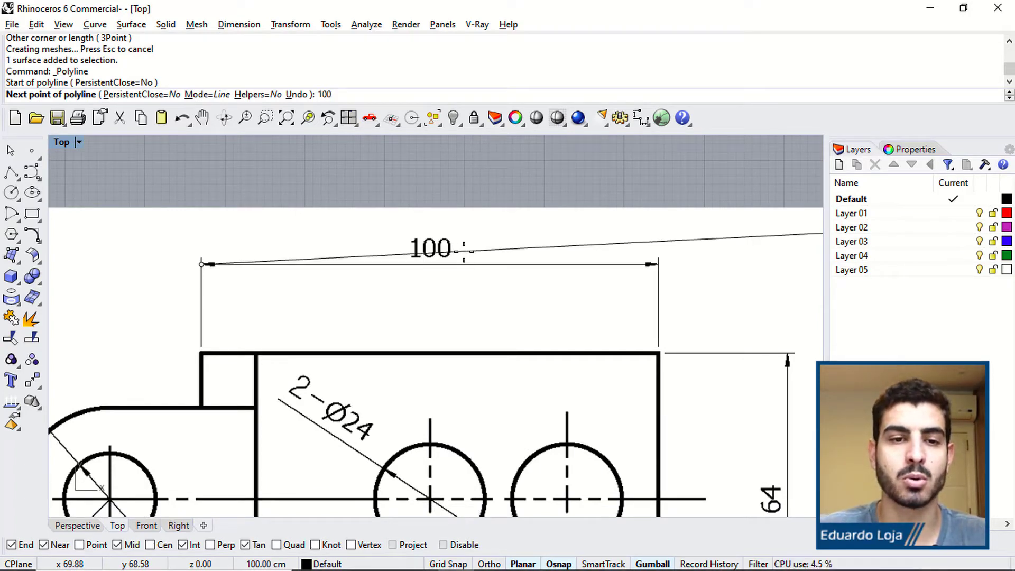
key("Return")
key("F8")
scroll(444, 262, "down", 5)
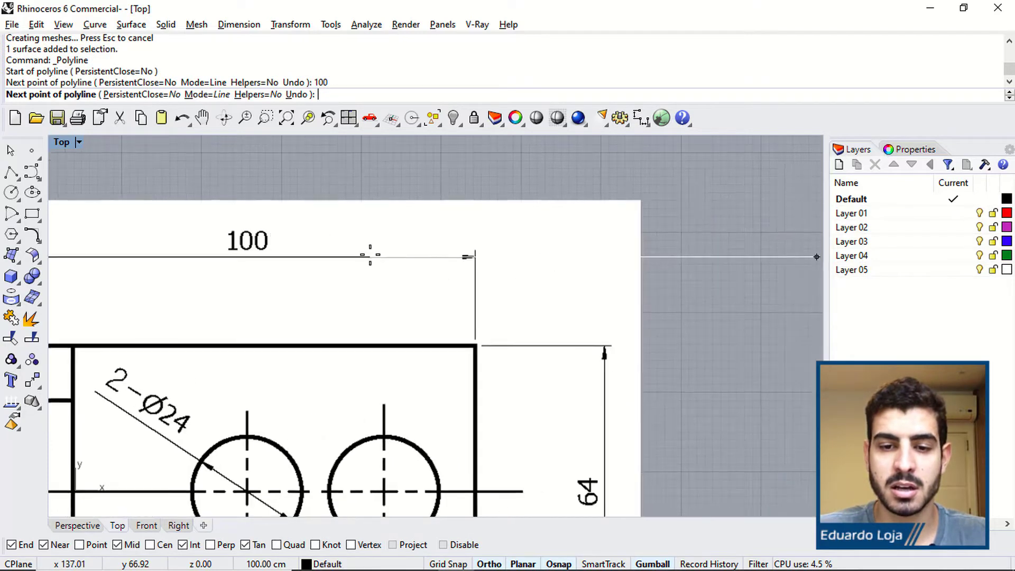
left_click(475, 262)
key("F8")
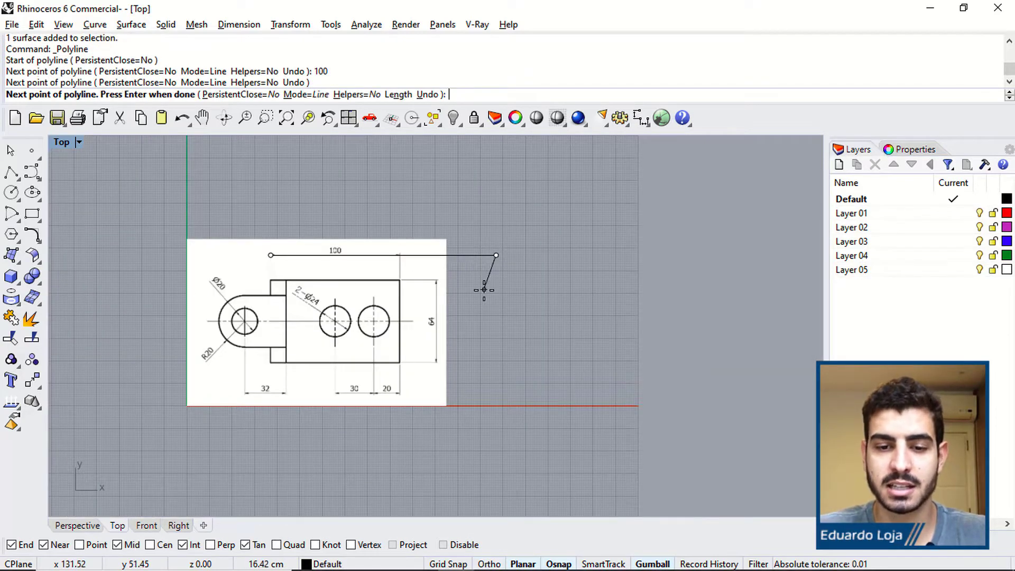
key("Return")
right_click_drag(359, 291, 414, 304)
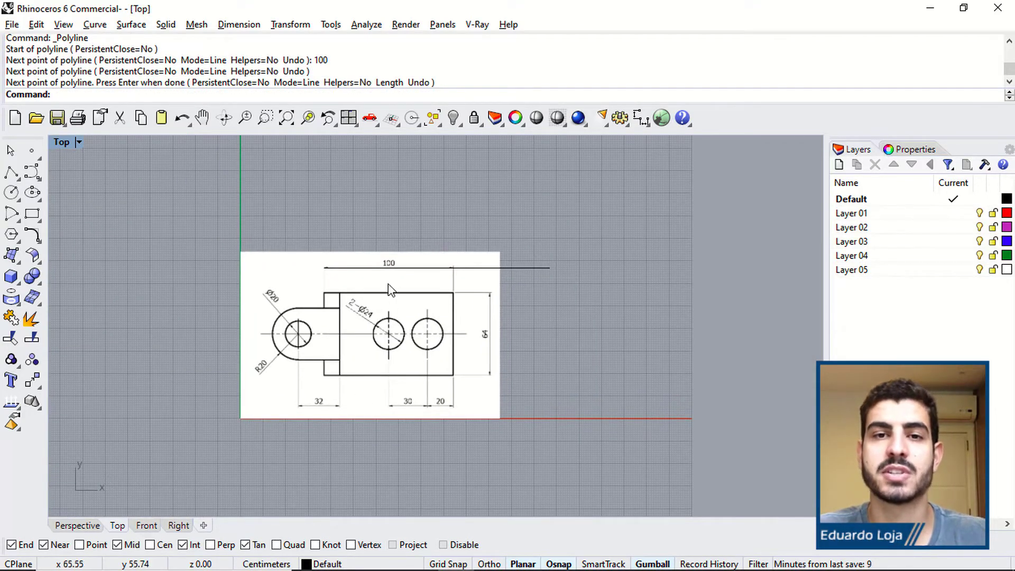
scroll(412, 307, "up", 5)
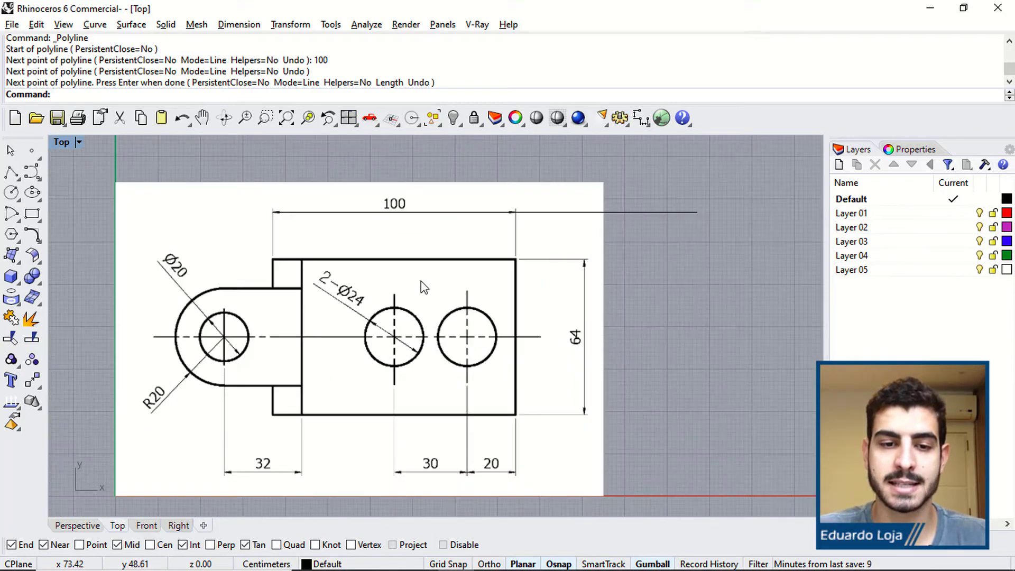
Scale the Topo picture with Scale2D from the 100 dimension's left end, matching its right end to the end of the 100 cm reference line.
left_click(436, 263)
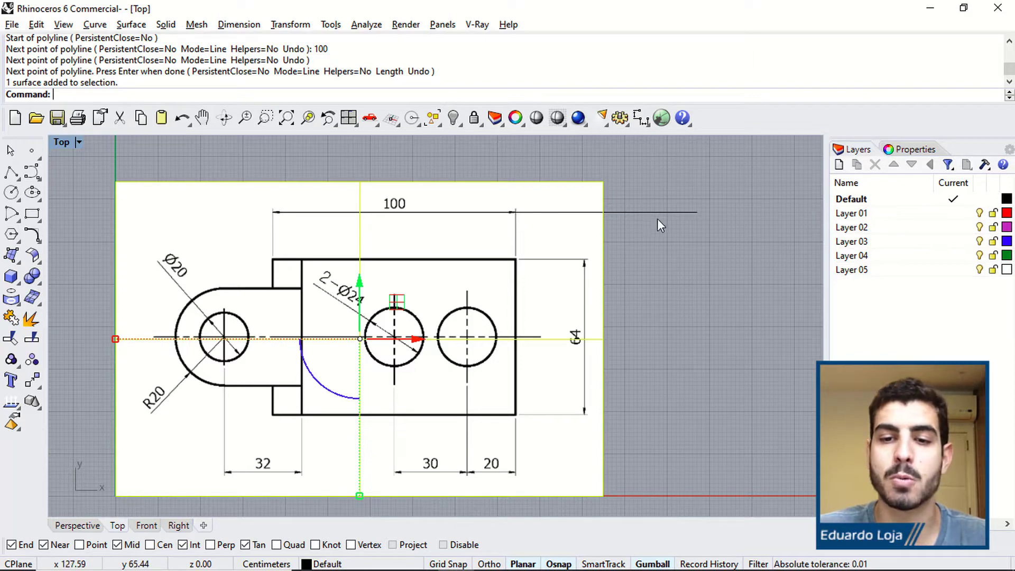
key("Escape")
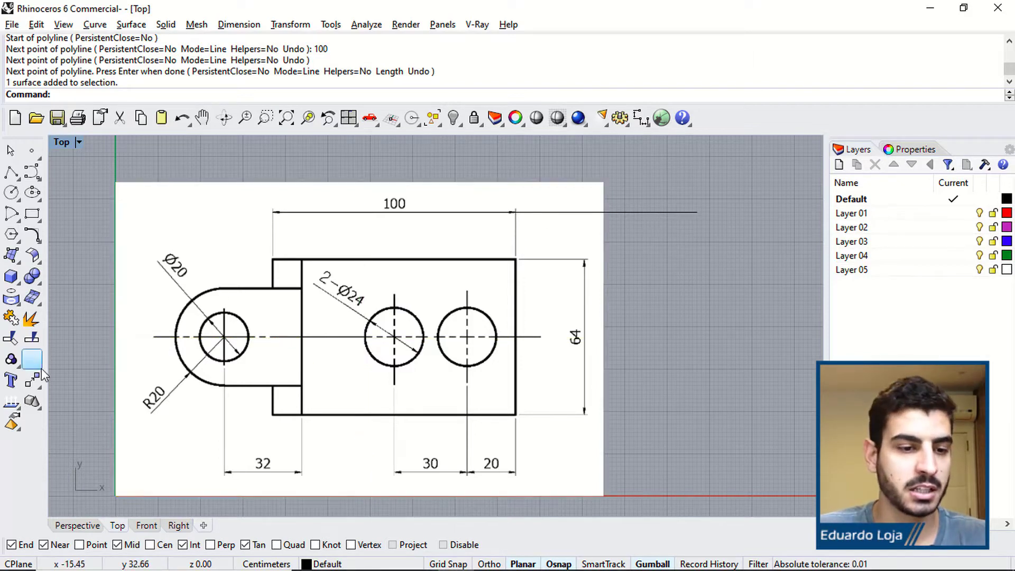
left_click(40, 391)
left_click_drag(52, 373, 90, 221)
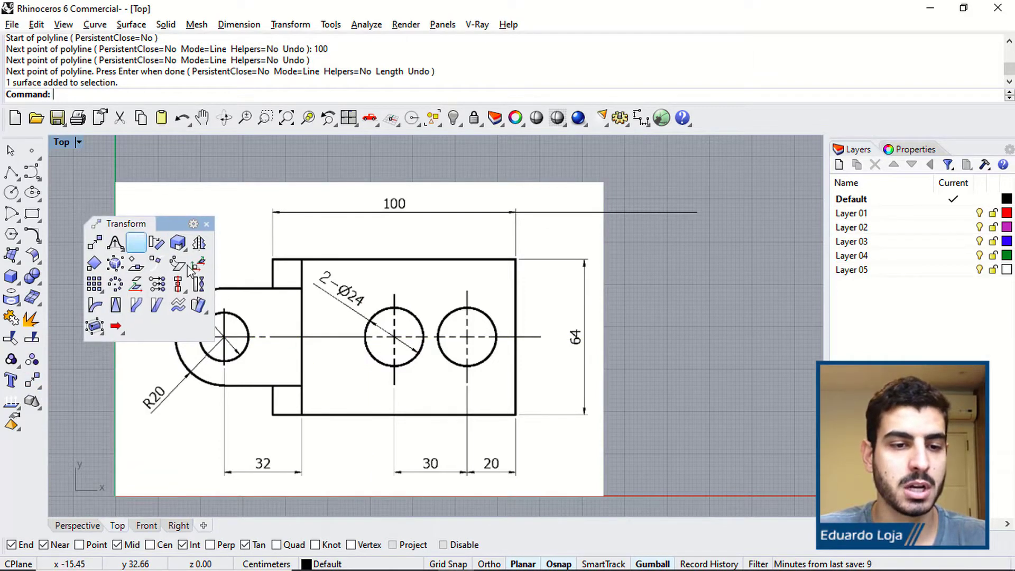
left_click(180, 248)
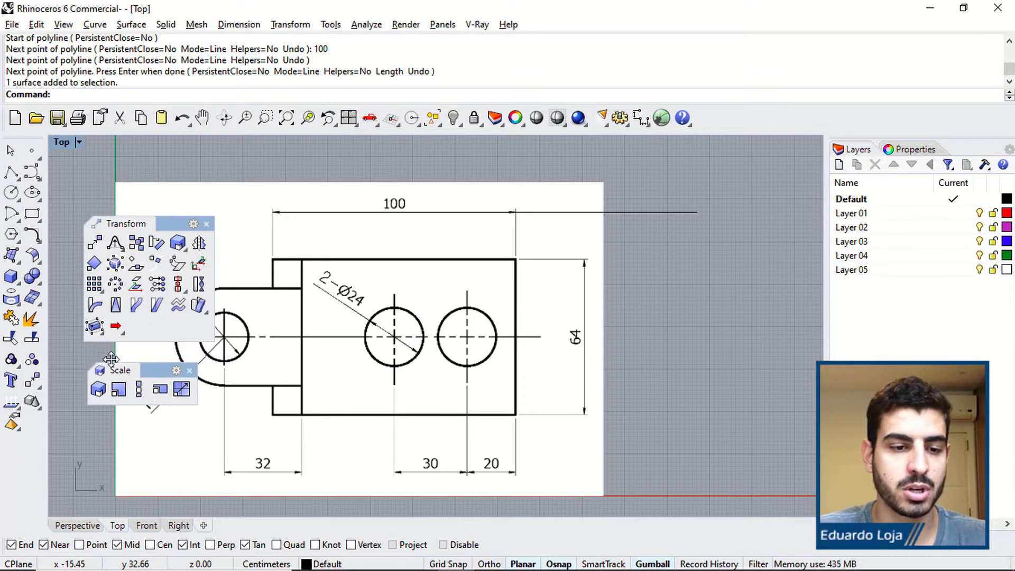
left_click(101, 395)
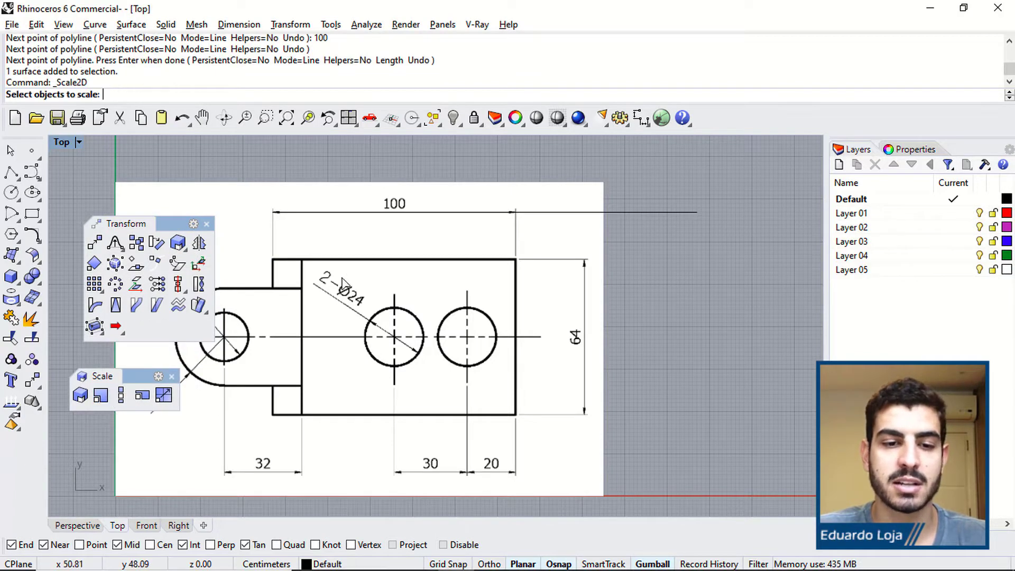
left_click(345, 256)
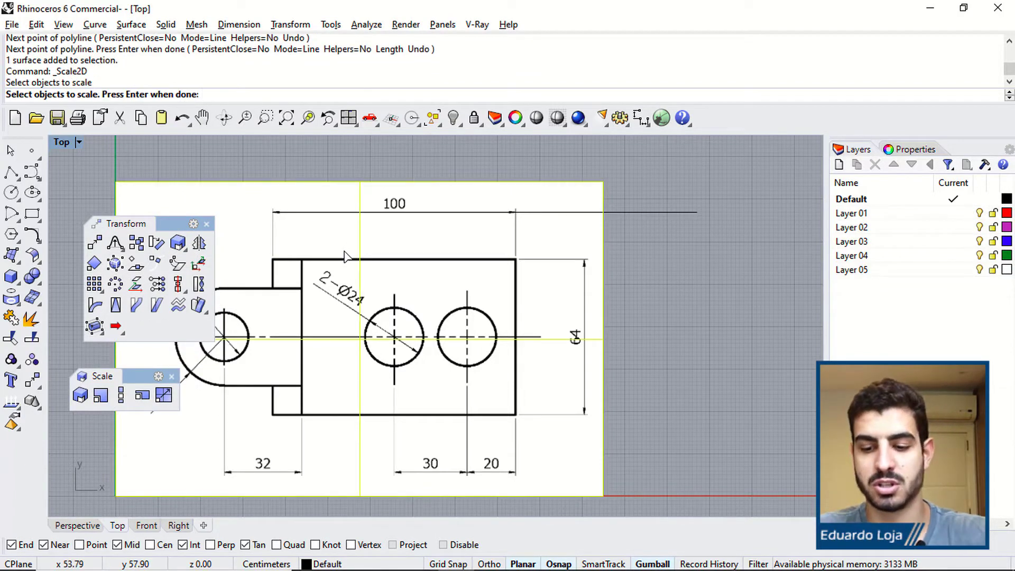
key("Return")
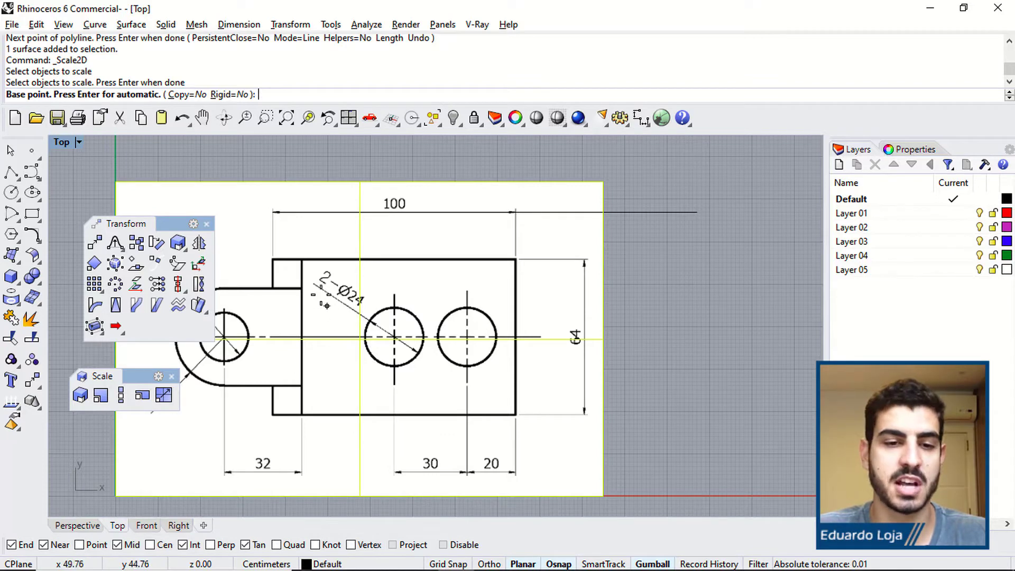
left_click(273, 212)
scroll(526, 199, "up", 5)
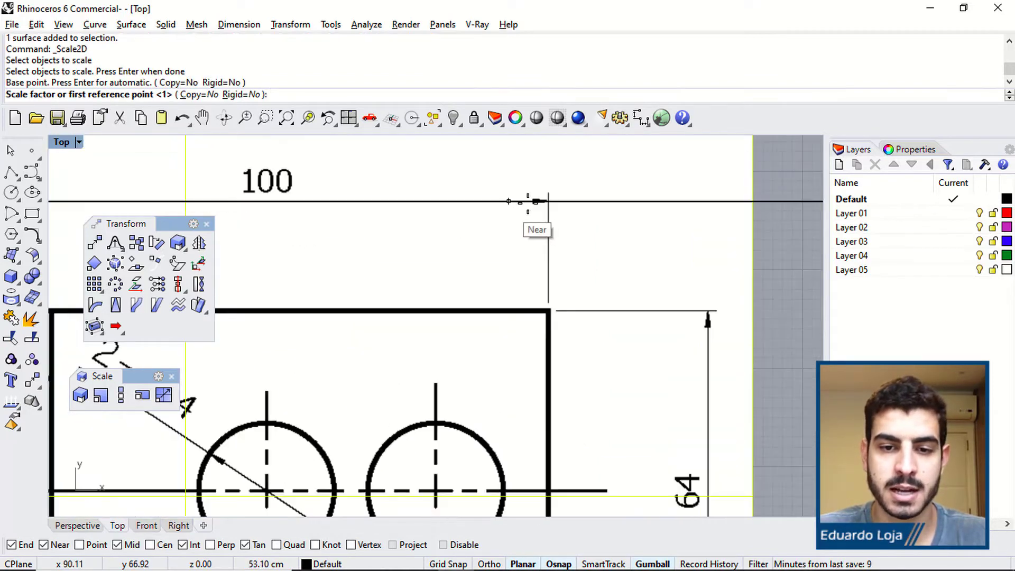
scroll(533, 199, "up", 2)
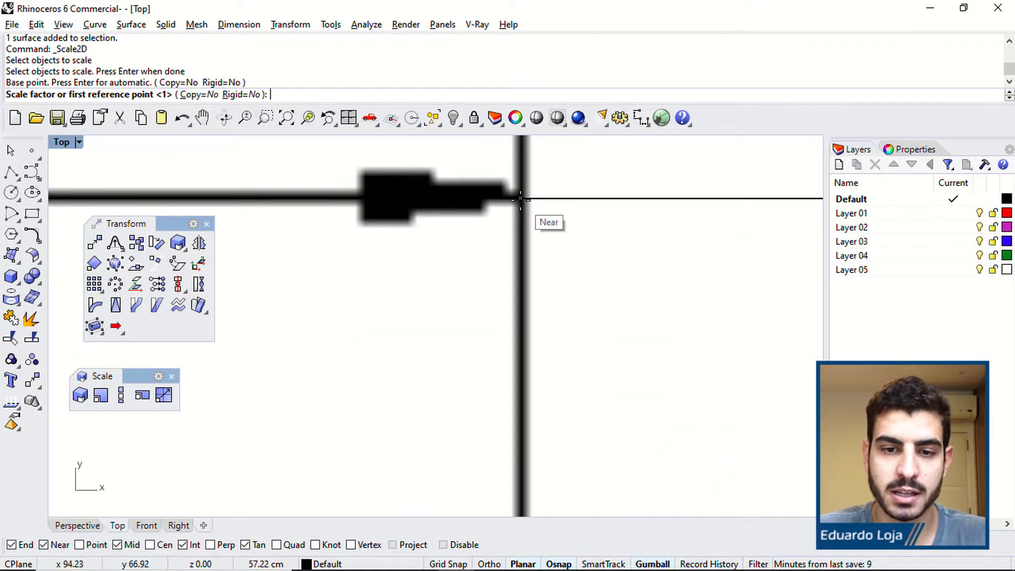
left_click(520, 200)
scroll(529, 211, "down", 8)
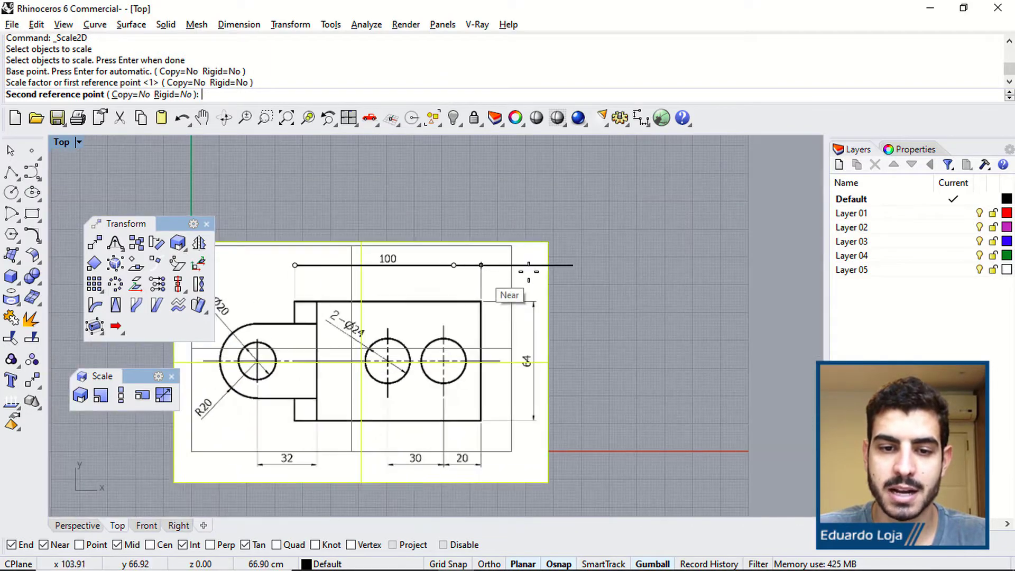
left_click(573, 265)
scroll(550, 295, "down", 3)
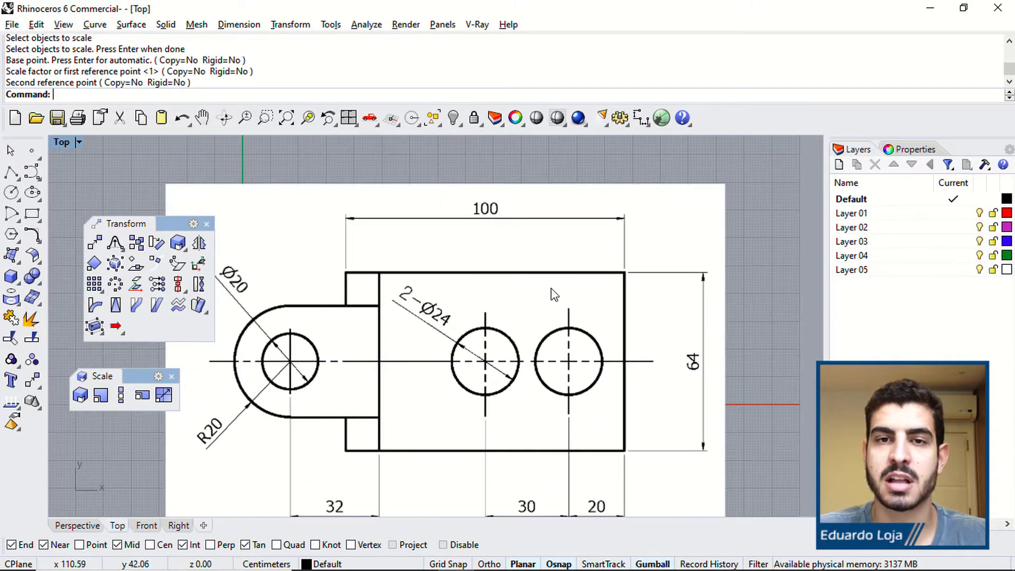
Delete the 100 cm reference curve over the Topo picture and switch to the maximized Front view.
left_click(495, 255)
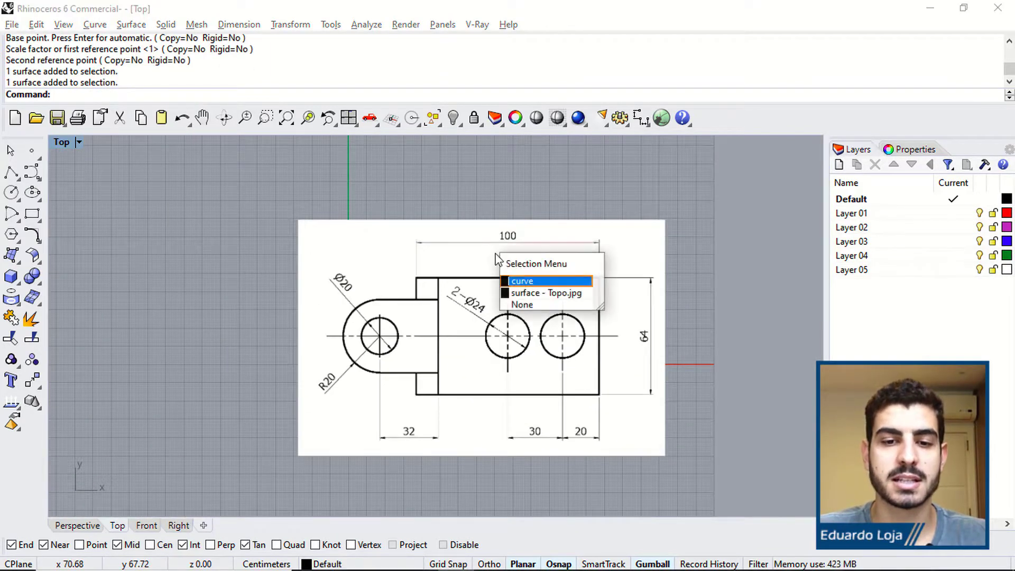
left_click(526, 281)
key("Delete")
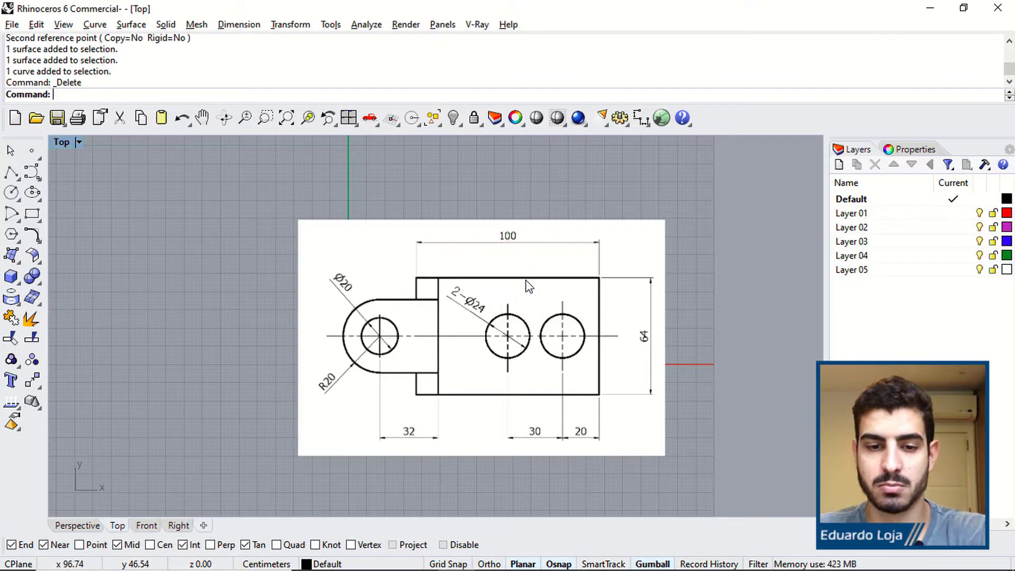
double_click(71, 140)
double_click(66, 335)
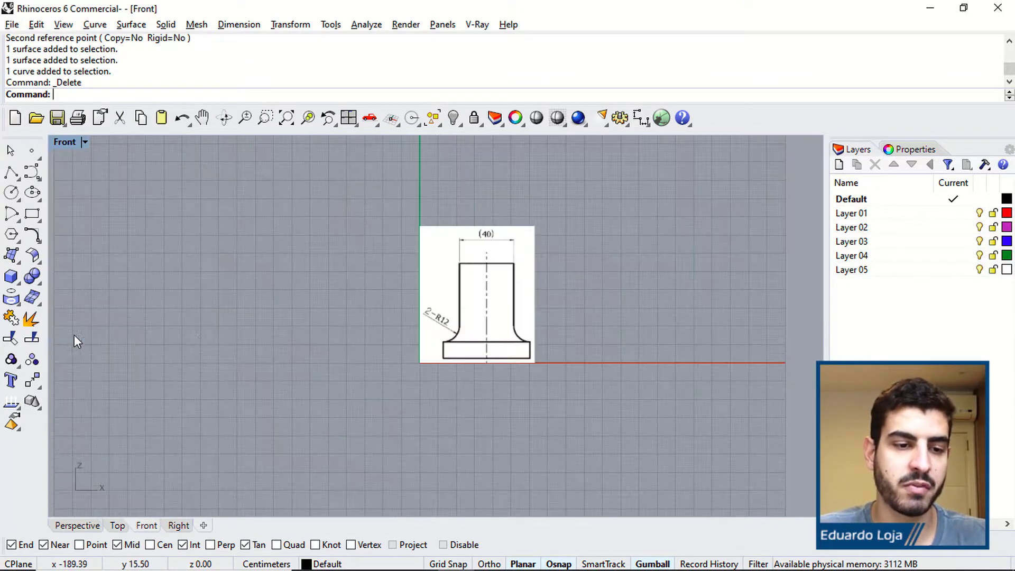
Draw a horizontal 40 cm reference polyline from the left end of the front picture's (40) dimension, using Ortho for its direction.
scroll(553, 287, "up", 3)
right_click_drag(345, 222, 332, 255)
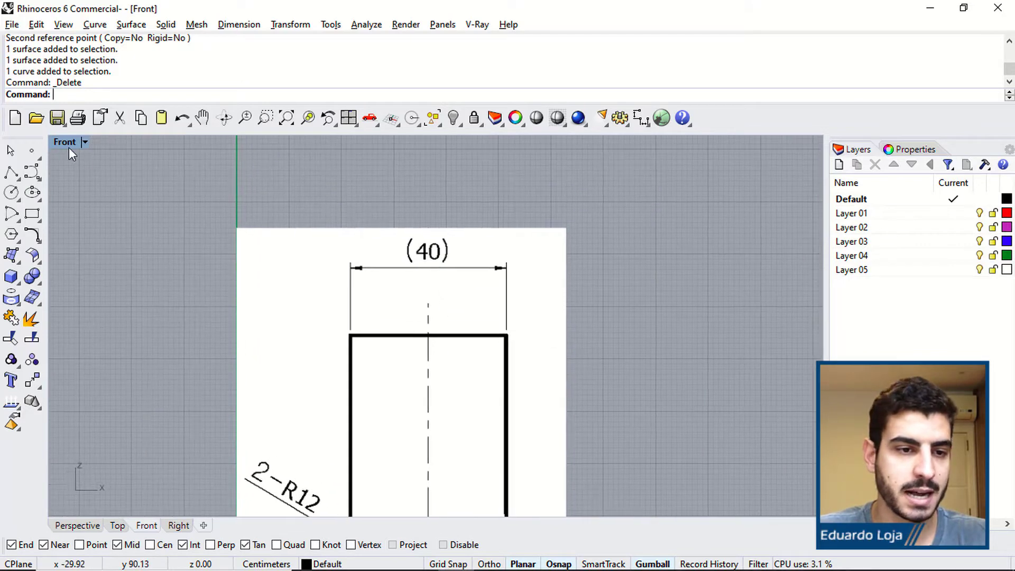
scroll(344, 238, "up", 5)
scroll(358, 331, "up", 5)
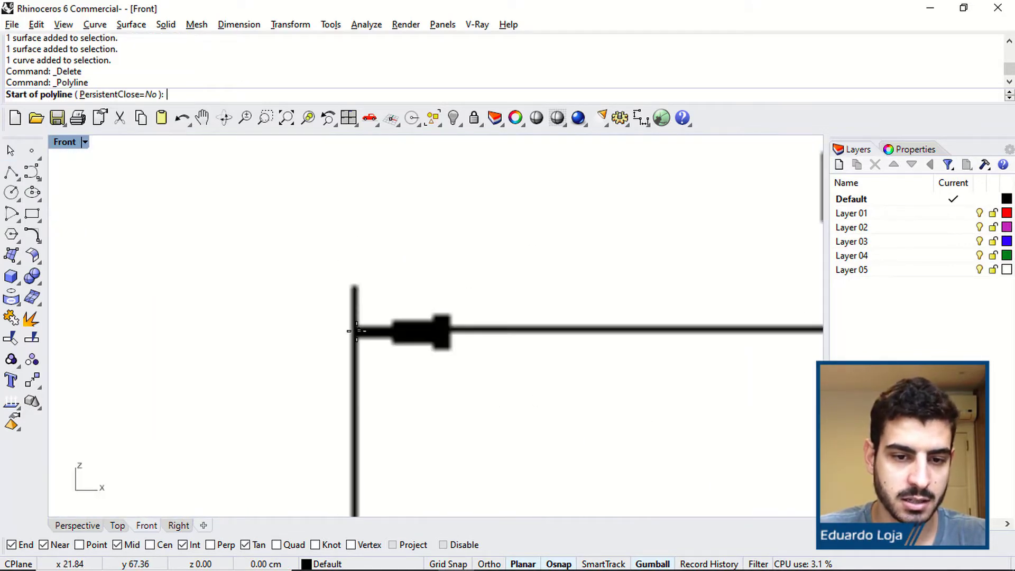
left_click(354, 331)
scroll(521, 323, "down", 5)
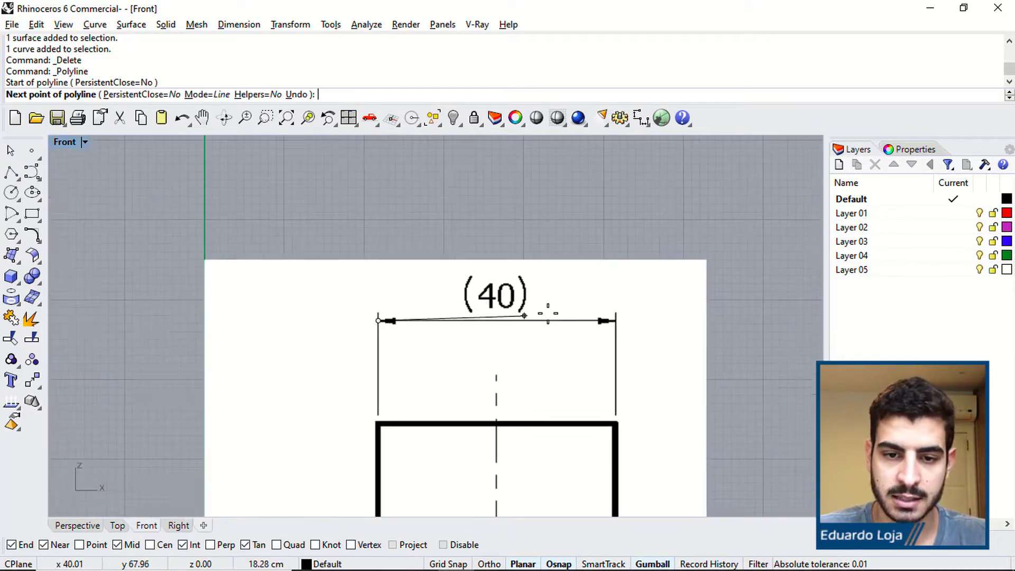
type("40")
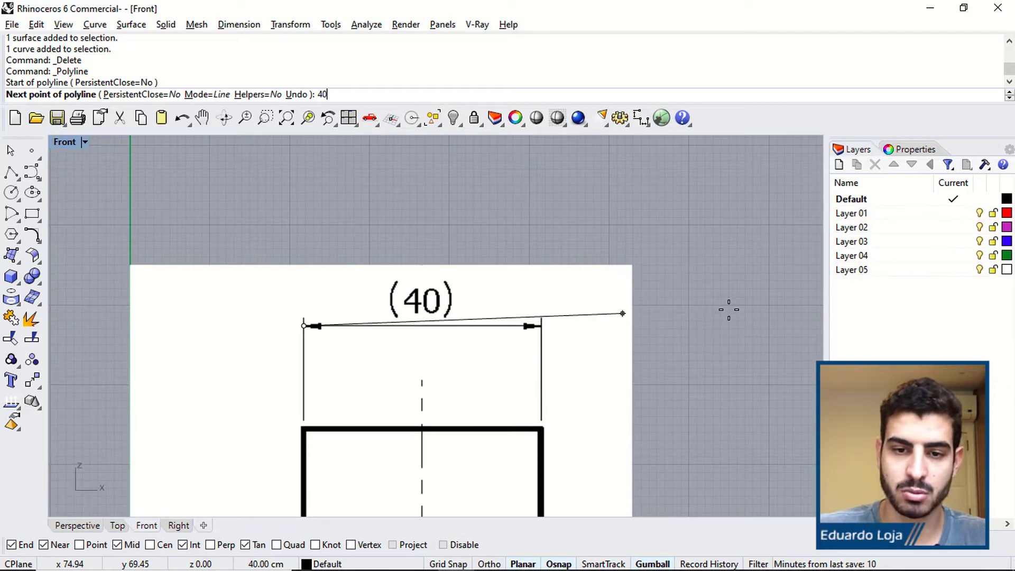
key("Return")
key("F8")
left_click(728, 310)
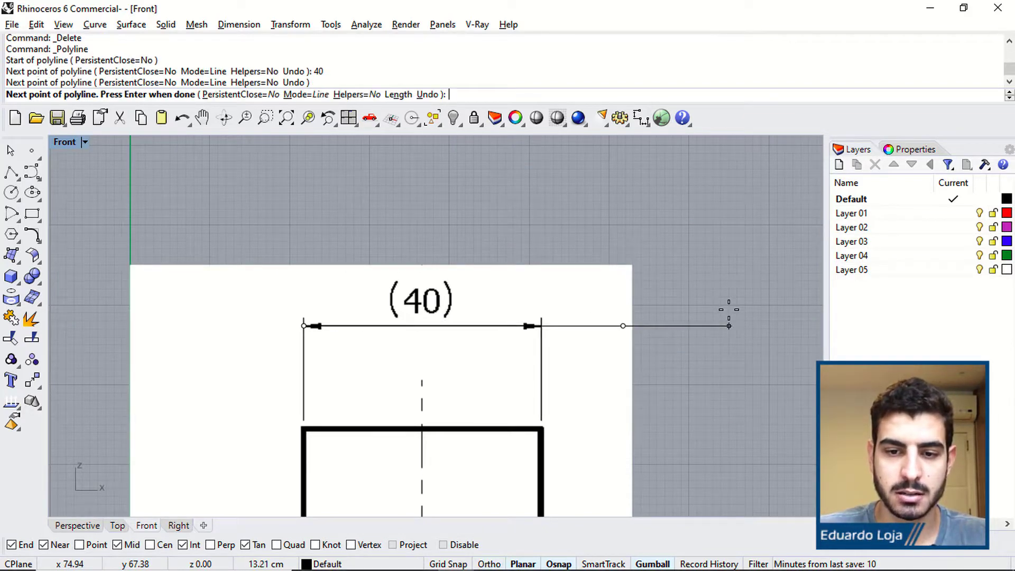
key("F8")
key("Return")
Start Scale2D on the front picture with its base point at the left end of the 40 cm reference line.
right_click_drag(261, 355, 227, 326)
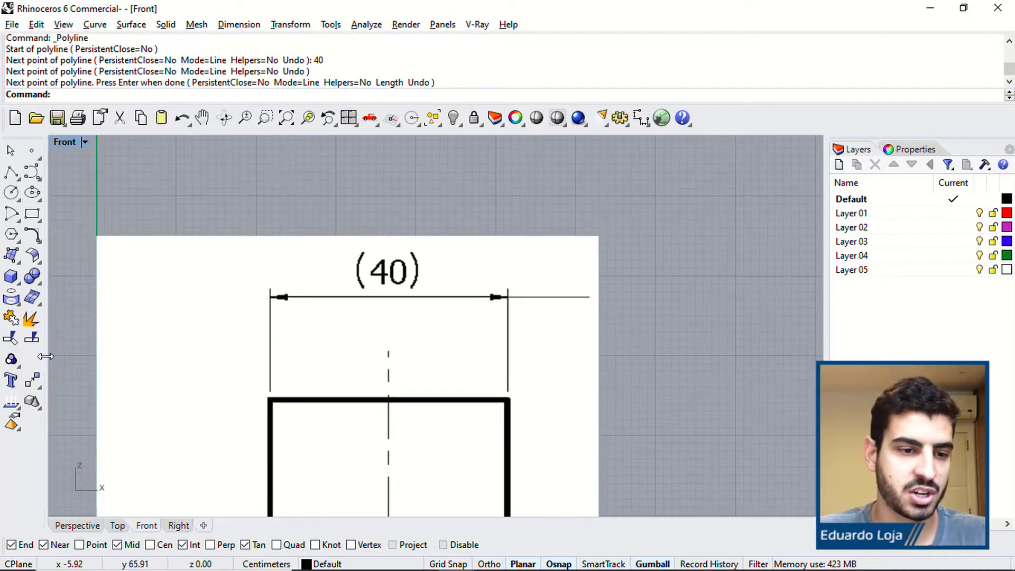
left_click(32, 380)
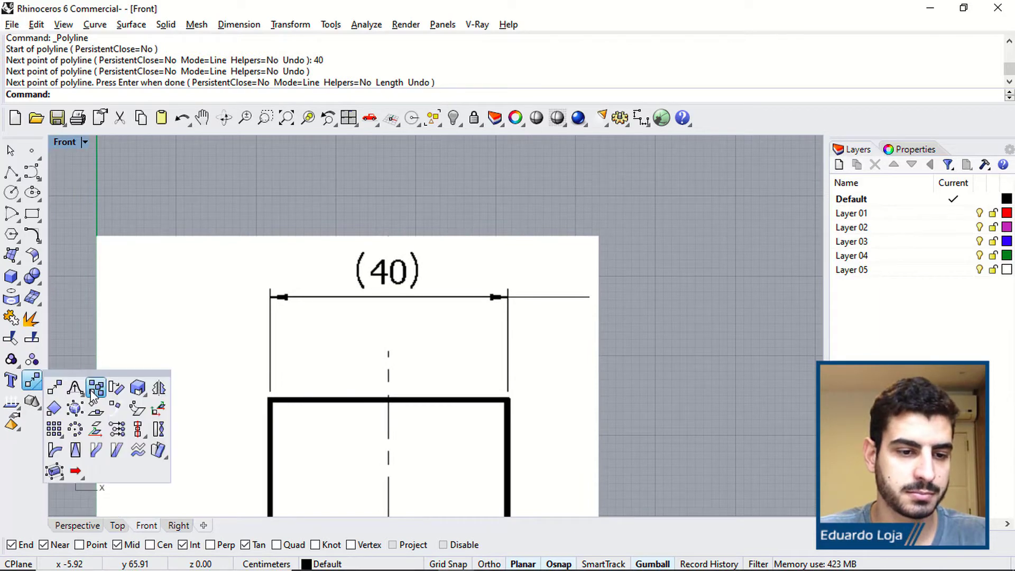
left_click(138, 406)
left_click(168, 415)
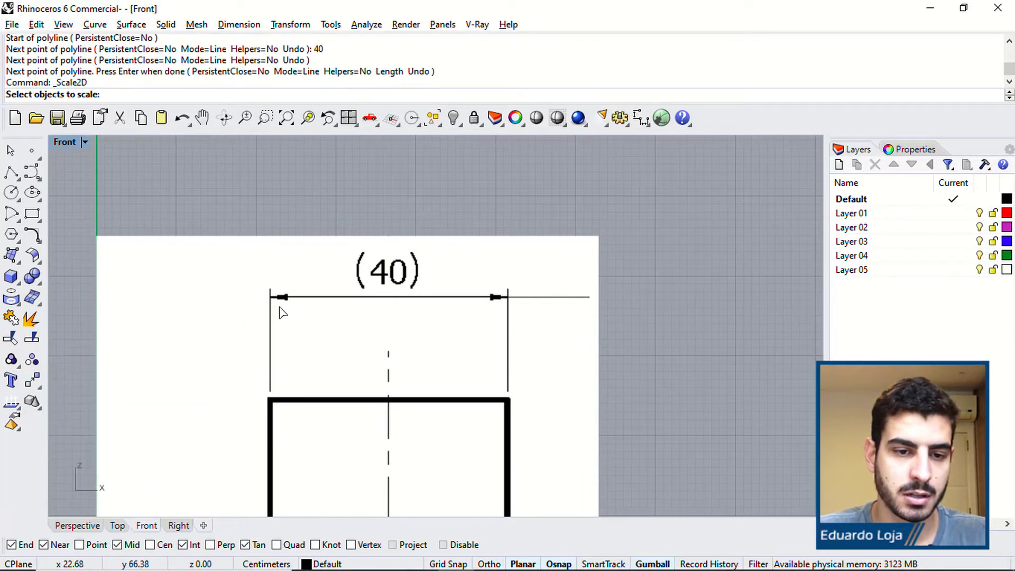
left_click(283, 325)
key("Return")
scroll(272, 298, "up", 4)
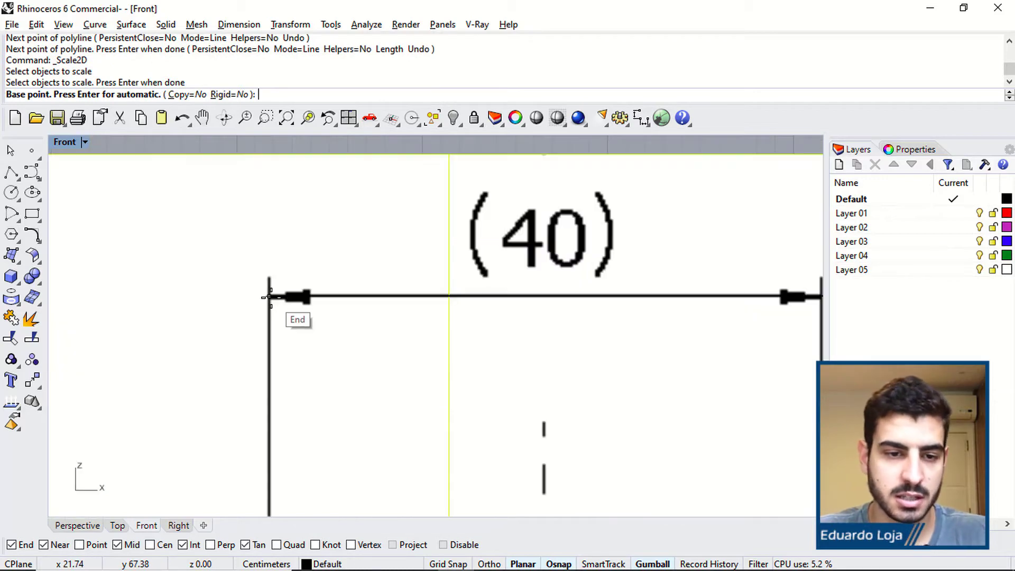
left_click(274, 300)
Finish scaling the front picture by matching the right end of its (40) dimension to the end of the 40 cm reference line.
right_click_drag(576, 350, 284, 360)
scroll(524, 299, "up", 5)
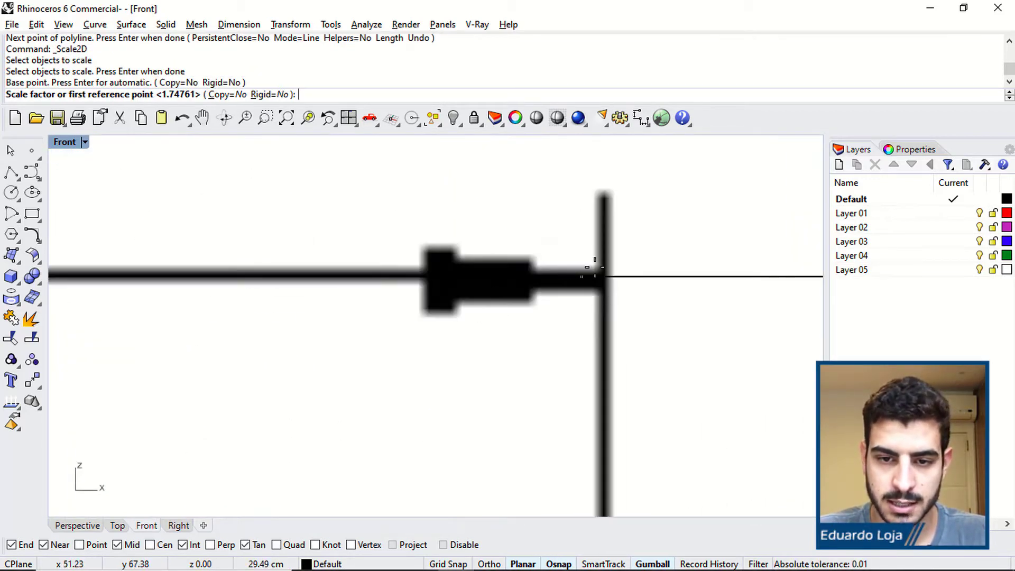
left_click(605, 280)
right_click_drag(608, 281, 150, 315)
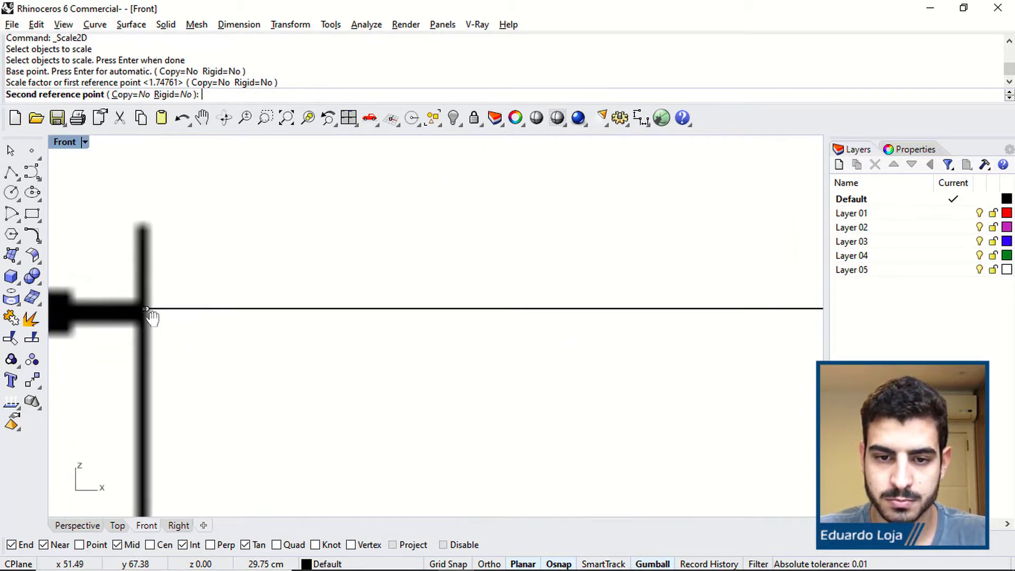
scroll(587, 313, "down", 8)
right_click_drag(624, 313, 426, 311)
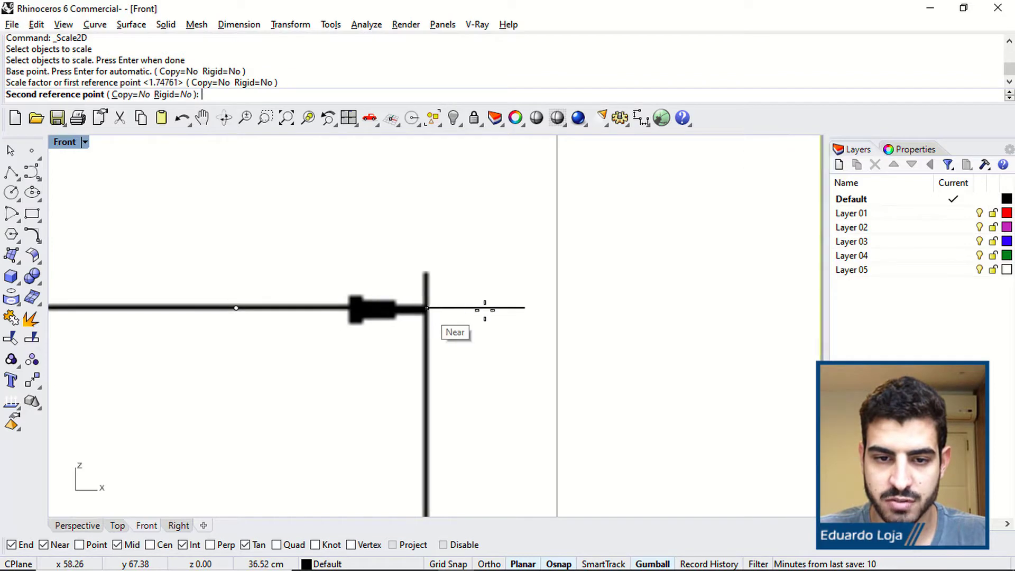
left_click(523, 309)
Delete the 40 cm reference line over the front picture and switch to the maximized Right view.
scroll(466, 379, "down", 6)
right_click_drag(465, 380, 488, 339)
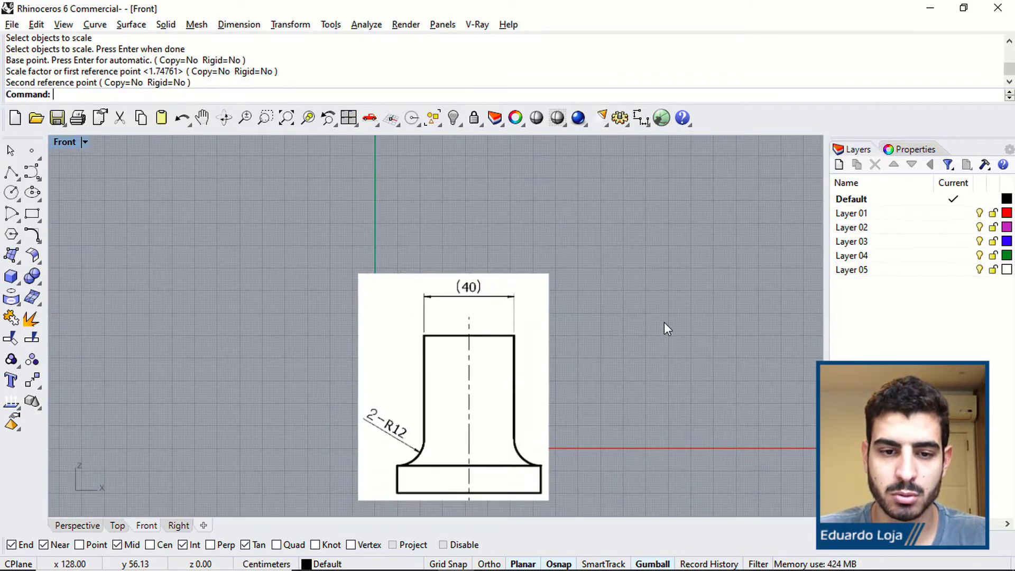
left_click(491, 309)
left_click(540, 339)
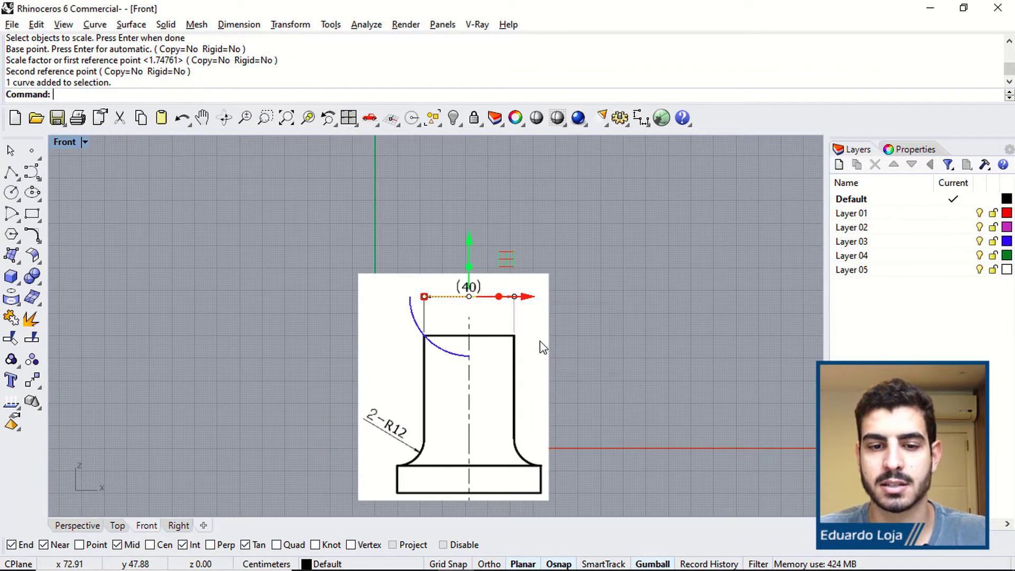
key("Delete")
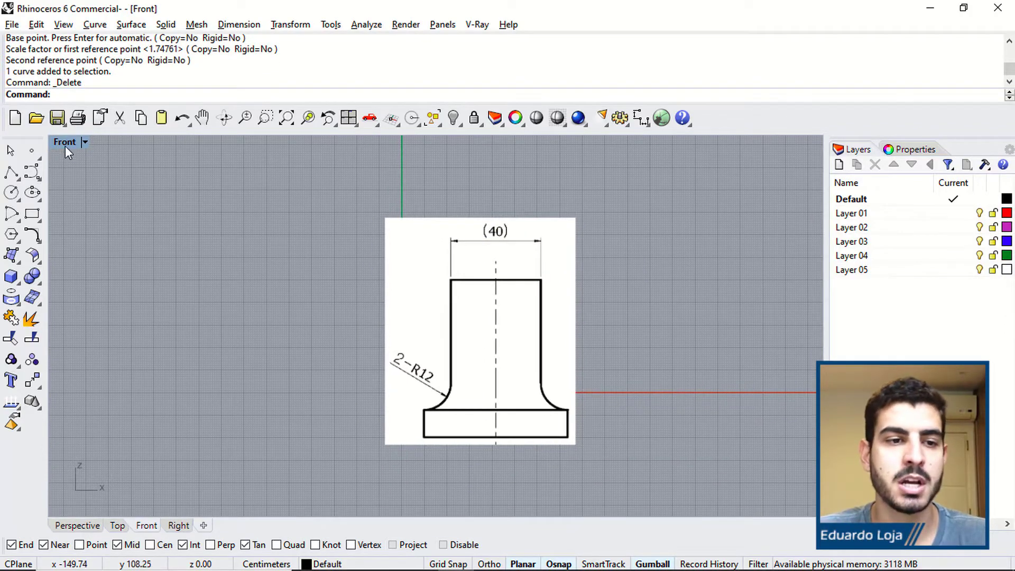
double_click(65, 144)
double_click(462, 336)
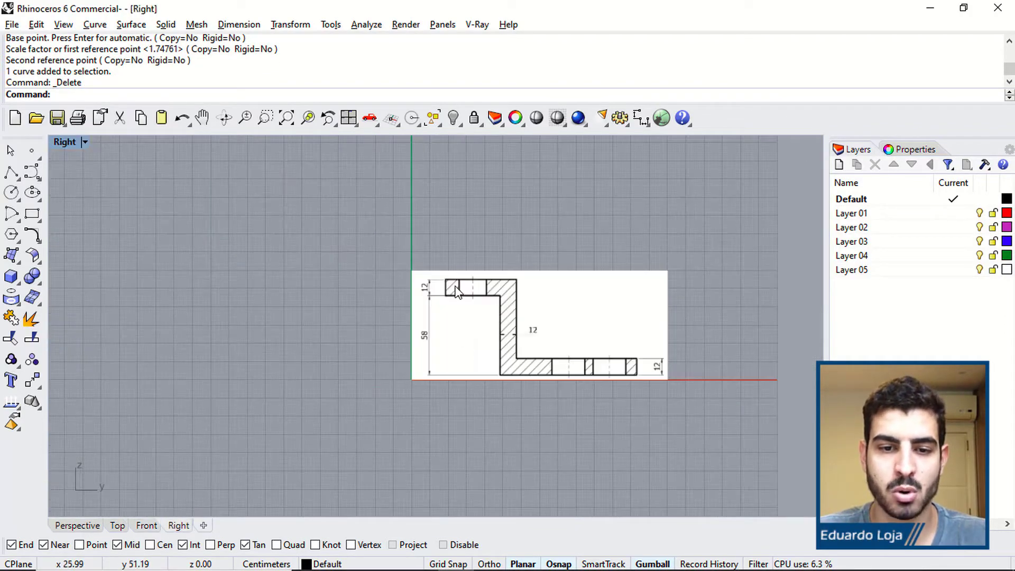
Draw a vertical 58 cm reference polyline upward from the lower end of the side picture's 58 dimension, using Ortho for its direction.
scroll(493, 297, "up", 5)
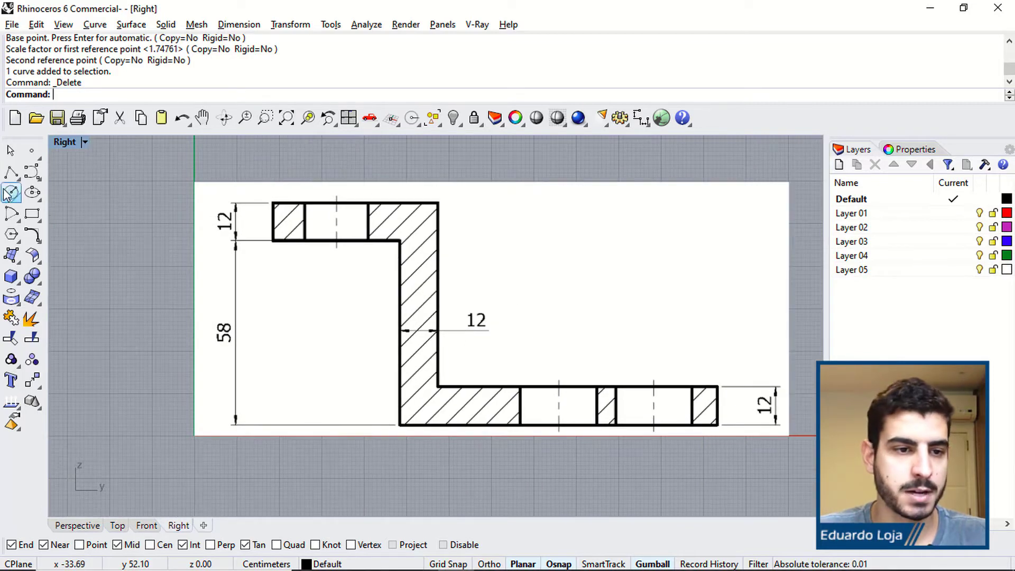
scroll(405, 397, "up", 6)
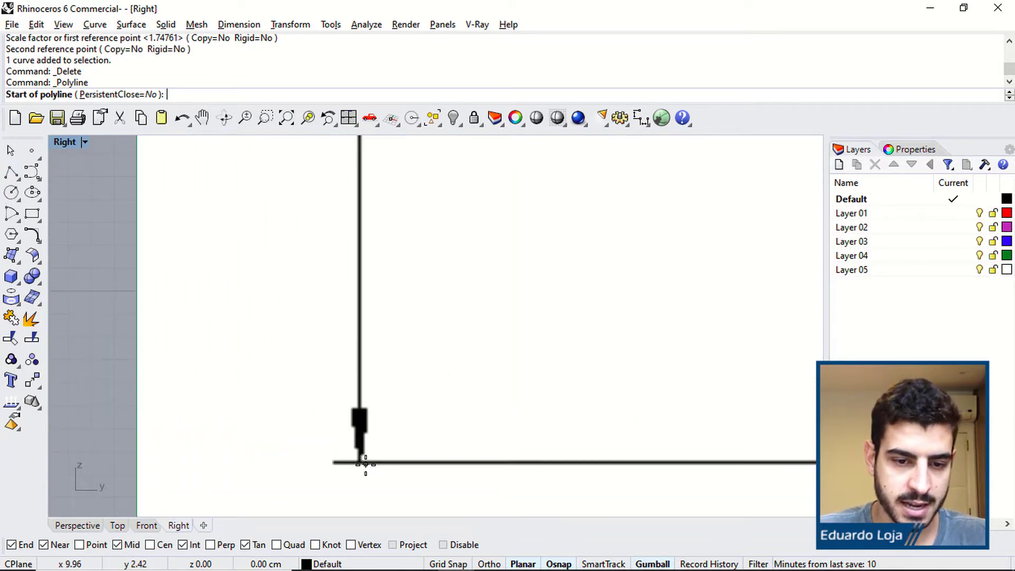
scroll(360, 463, "up", 3)
left_click(357, 459)
scroll(326, 372, "down", 8)
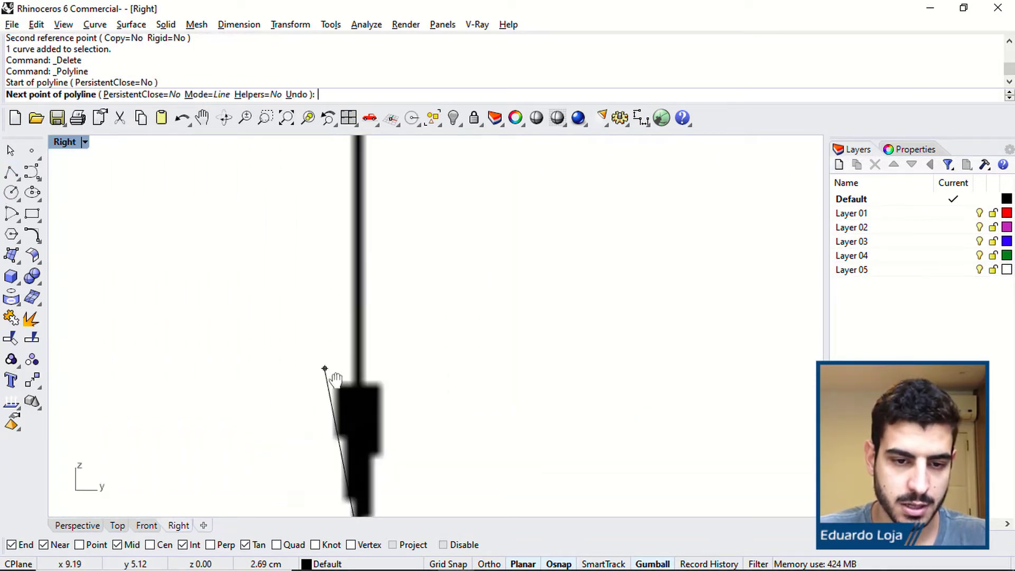
right_click_drag(317, 204, 344, 299)
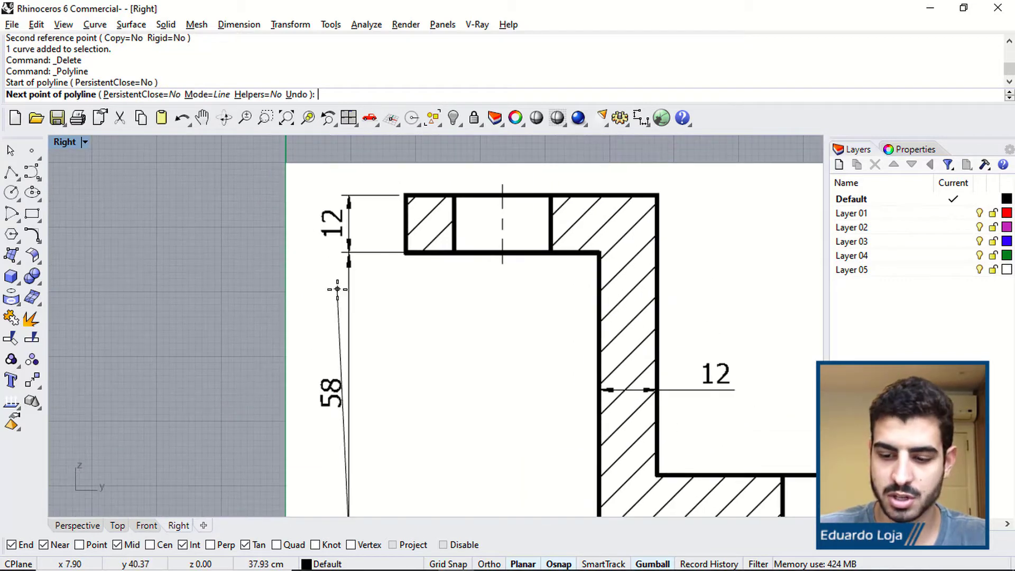
type("58")
key("Return")
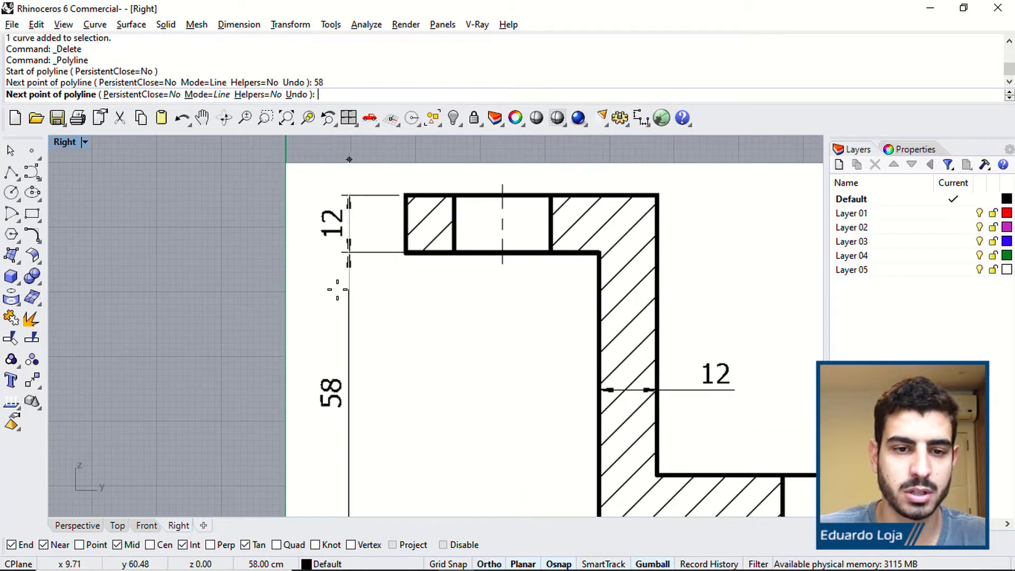
left_click(336, 288)
right_click(445, 333)
Start Scale2D on the side picture with its base point at the lower end of the 58 cm reference line.
scroll(430, 266, "down", 3)
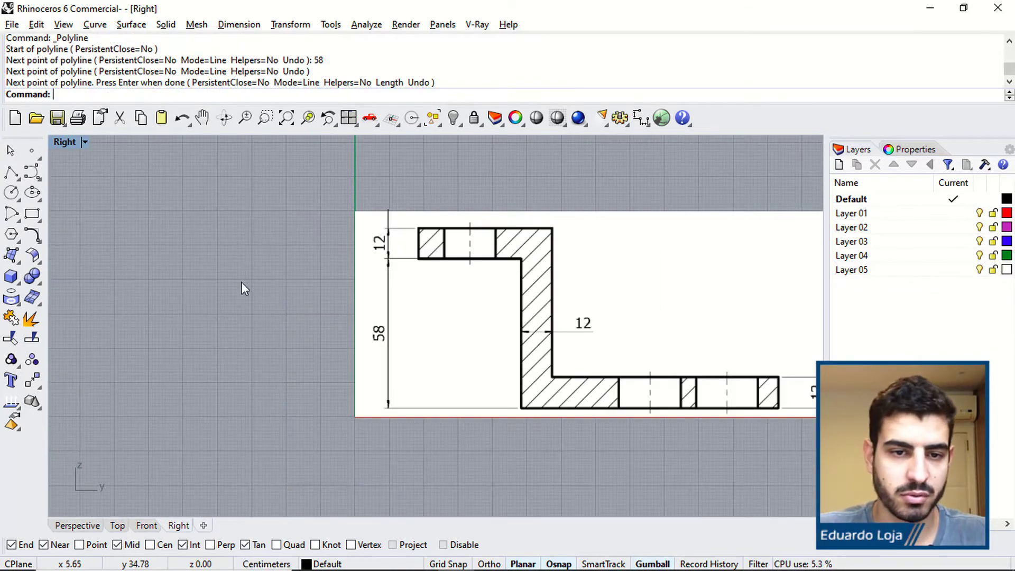
left_click(39, 389)
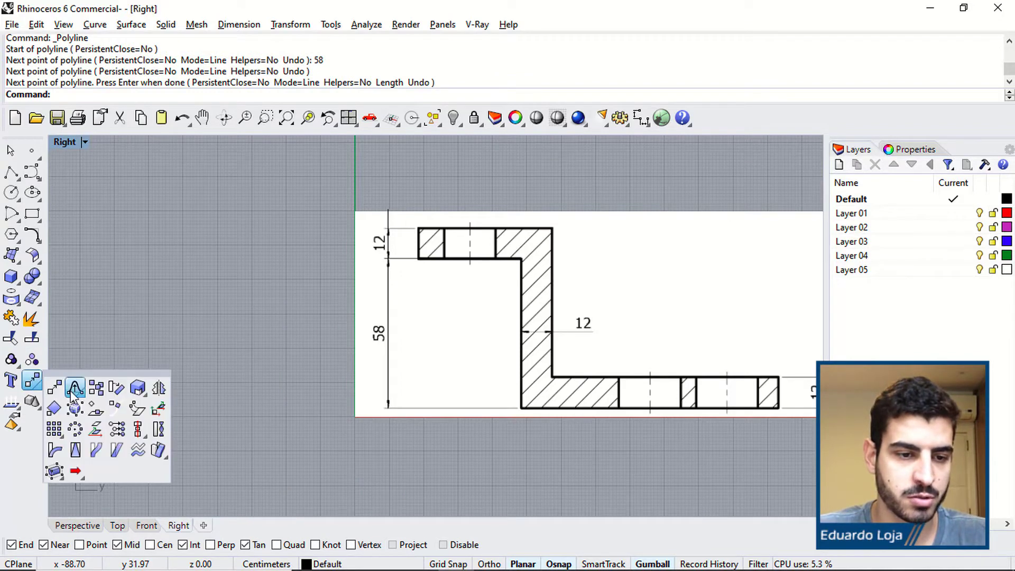
left_click(160, 416)
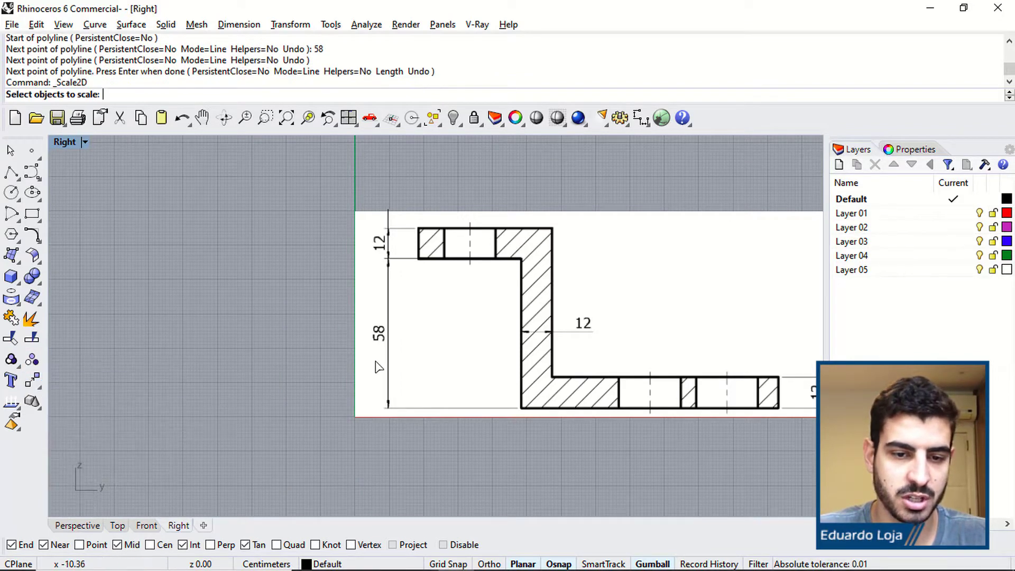
key("Return")
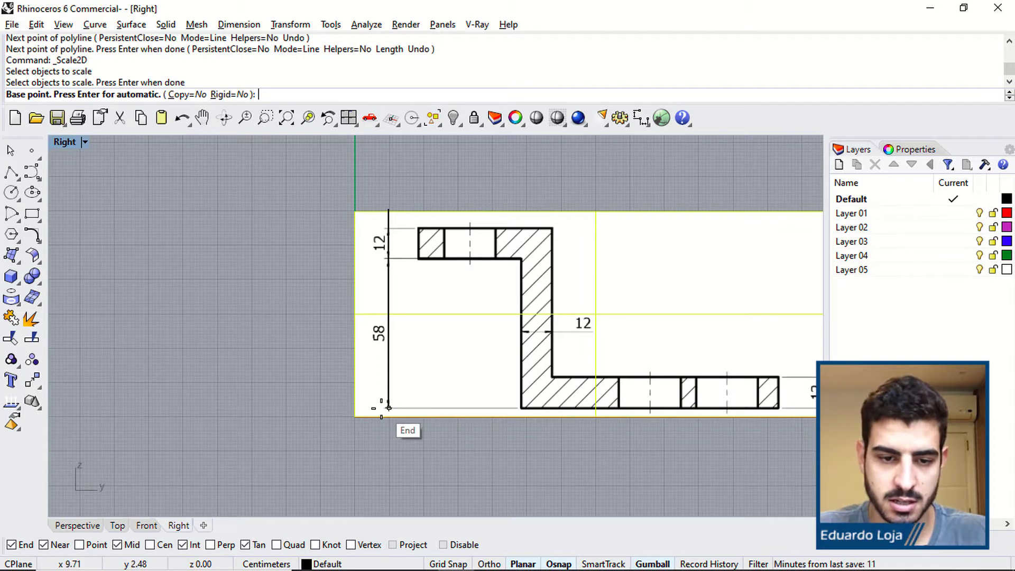
left_click(388, 407)
Finish scaling the side picture by matching the upper end of its 58 dimension to the top end of the 58 cm reference line.
scroll(389, 210, "up", 8)
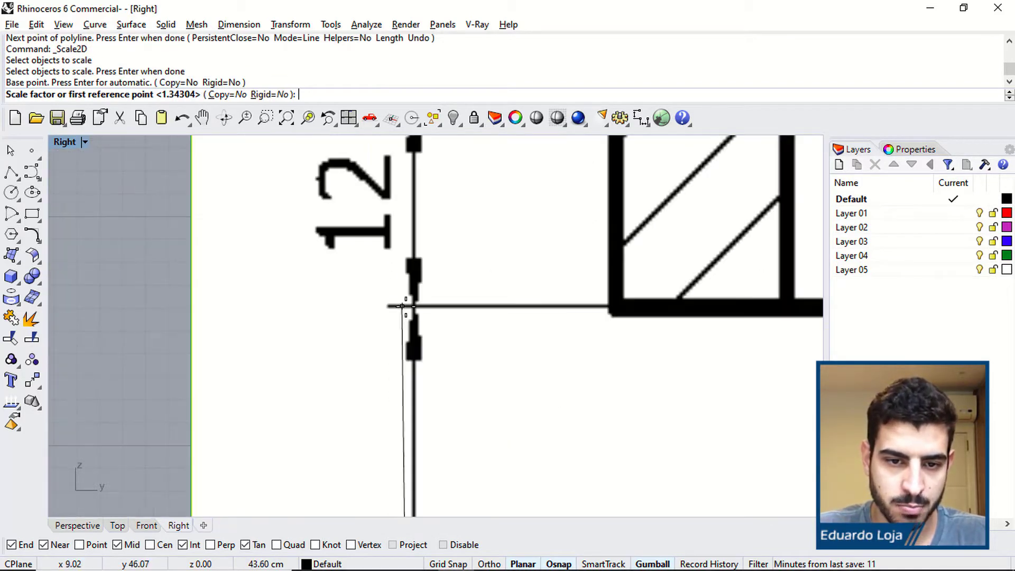
scroll(414, 307, "up", 3)
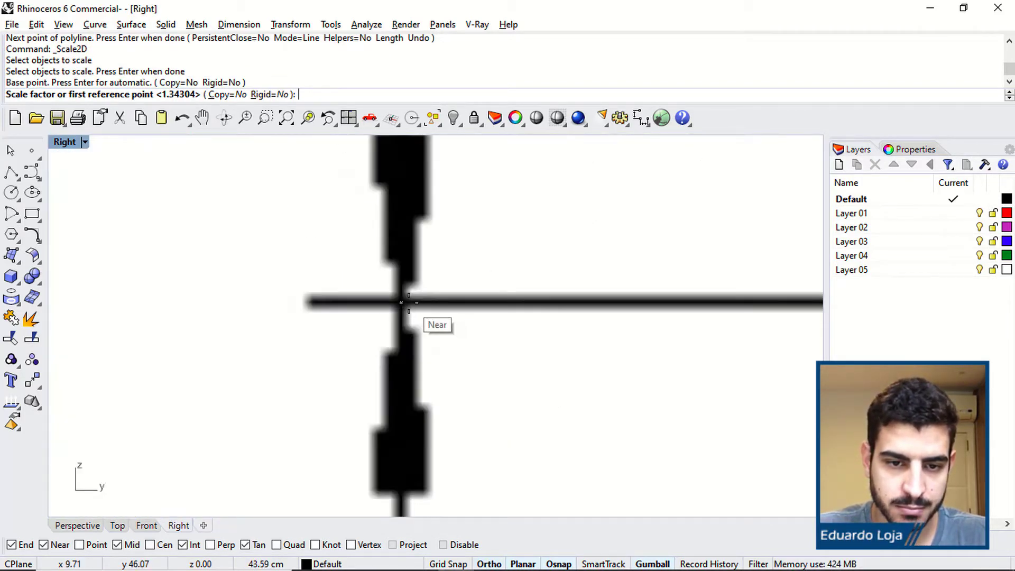
left_click(412, 304)
scroll(415, 361, "down", 6)
scroll(415, 361, "down", 2)
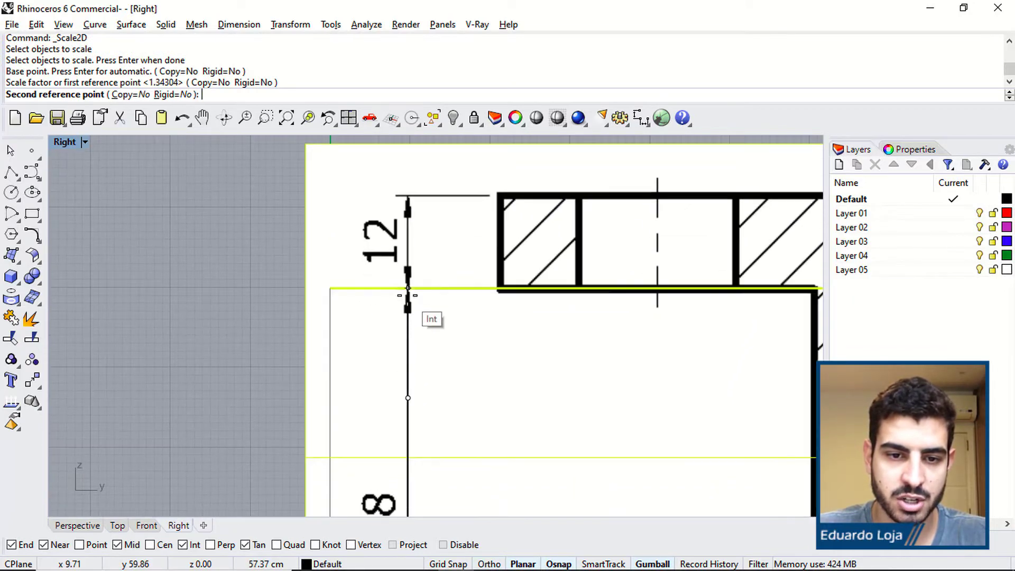
scroll(408, 290, "up", 8)
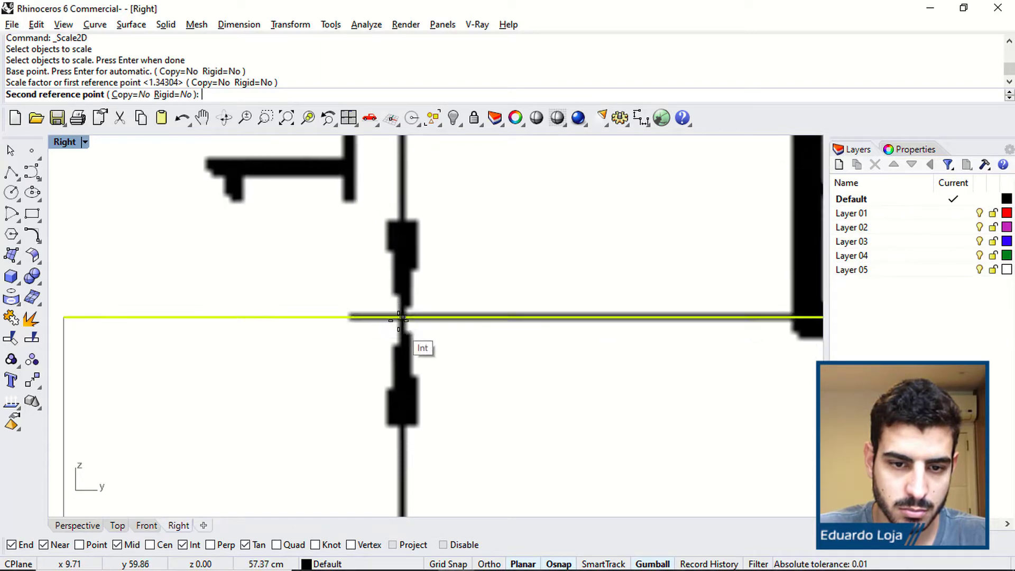
left_click(402, 295)
Delete the 58 cm reference line over the side picture and return to the four-viewport layout.
scroll(428, 351, "down", 6)
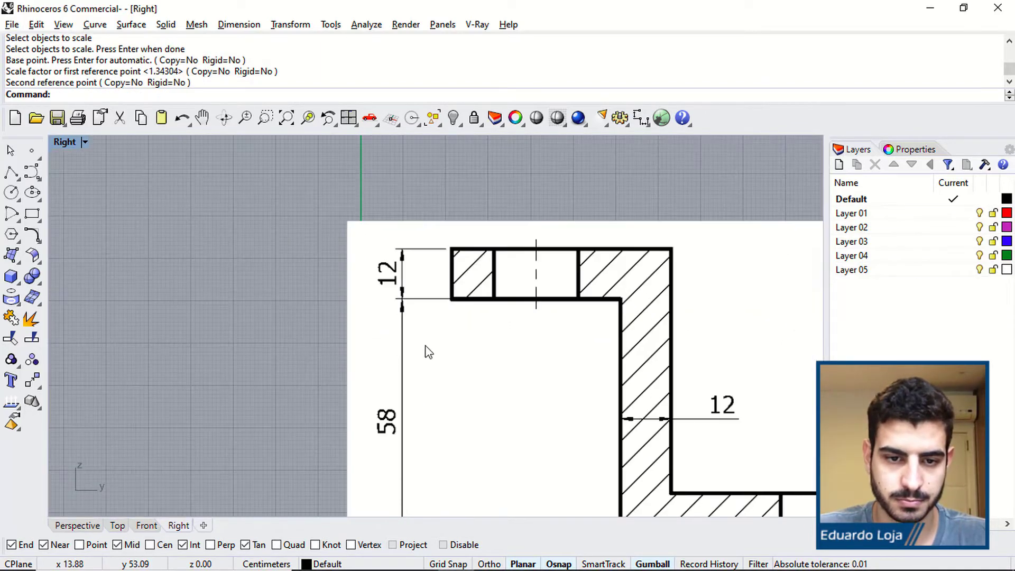
scroll(328, 351, "down", 3)
right_click_drag(295, 267, 238, 264)
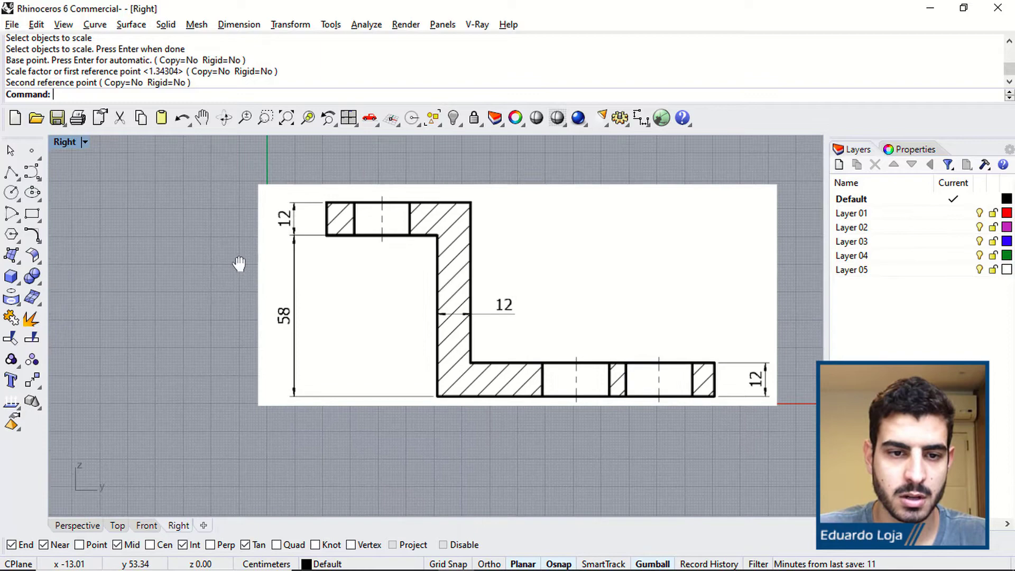
left_click(295, 275)
left_click(349, 311)
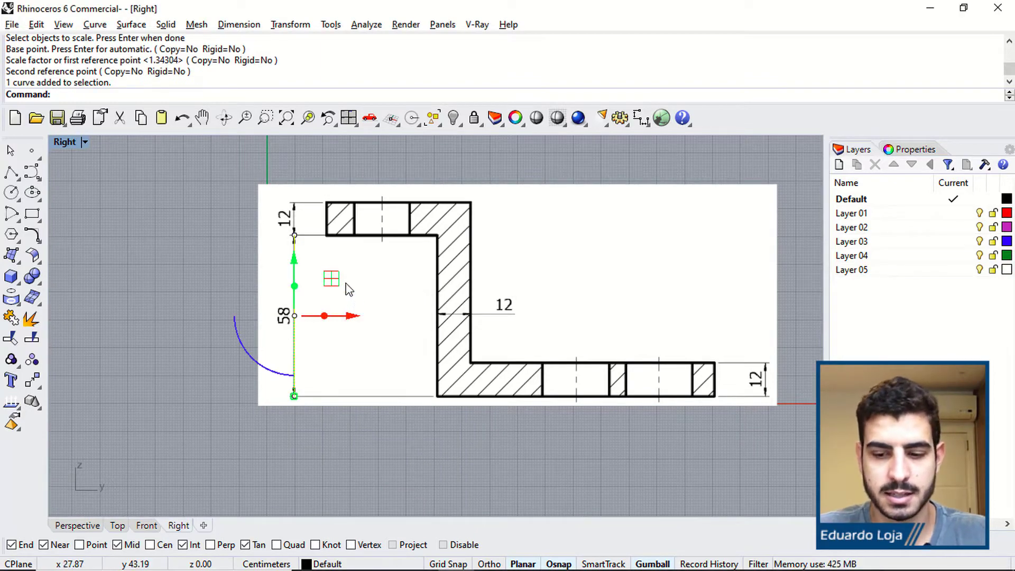
key("Delete")
double_click(67, 141)
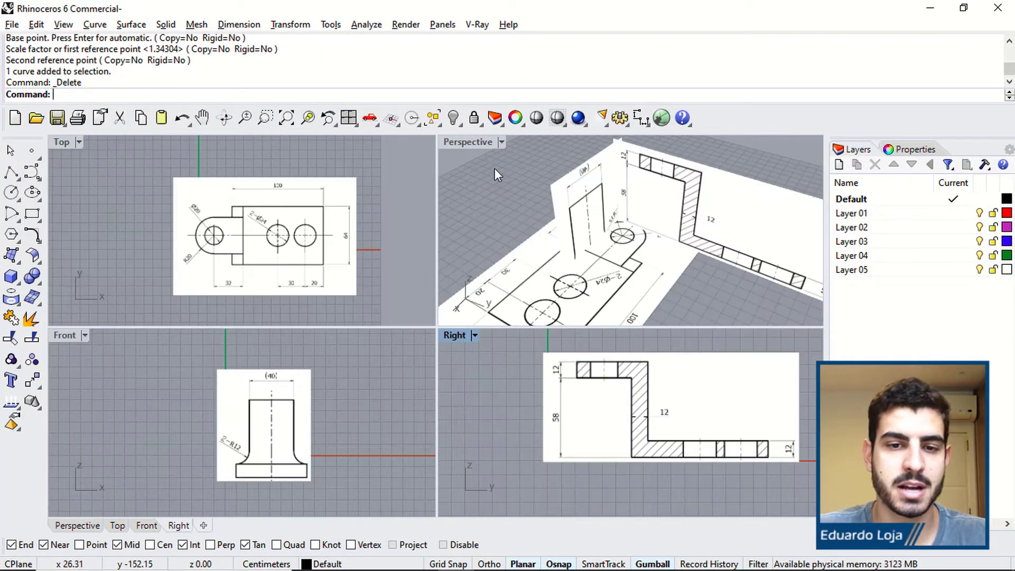
Inspect the three scaled reference pictures together in the maximized Perspective view and restore the four-viewport layout.
double_click(476, 143)
scroll(505, 290, "down", 5)
mouse_move(496, 303)
right_mouse_down()
mouse_move(422, 277)
mouse_move(548, 318)
mouse_move(485, 322)
mouse_move(436, 355)
right_mouse_up()
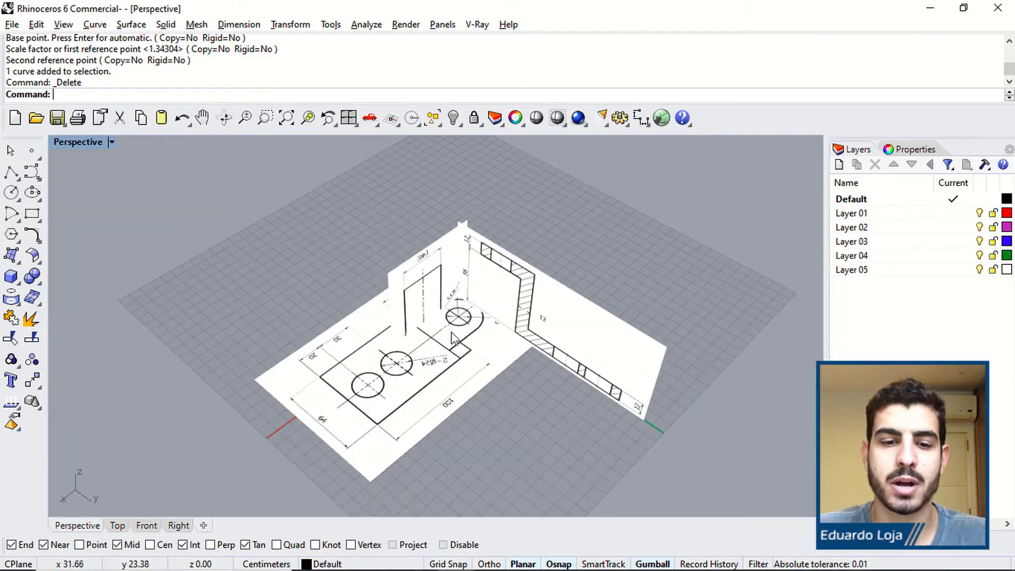
double_click(80, 141)
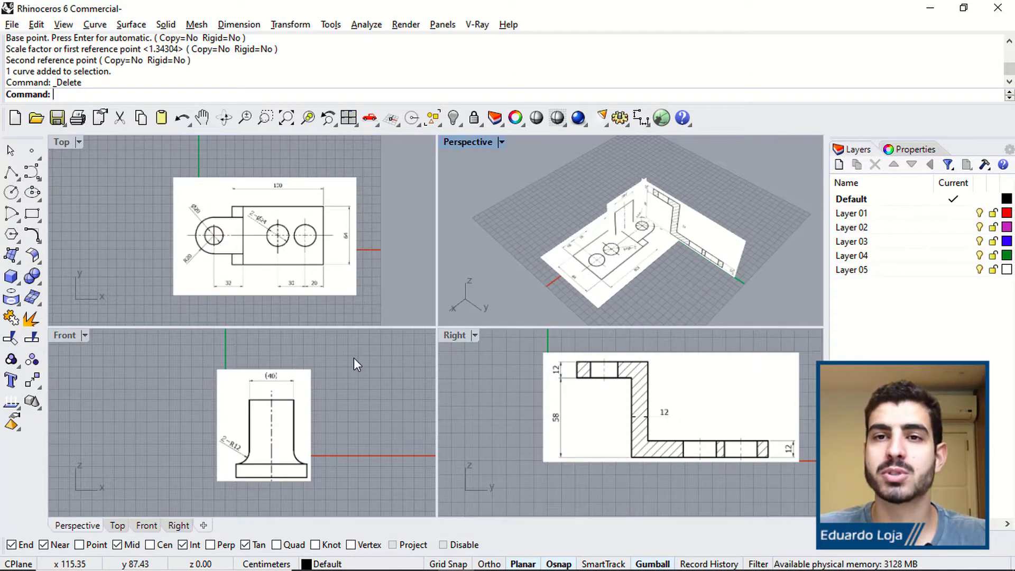
Move the top picture so the lower-right corner of the plate lies on the origin (0), and return to the four-viewport layout.
scroll(327, 268, "up", 3)
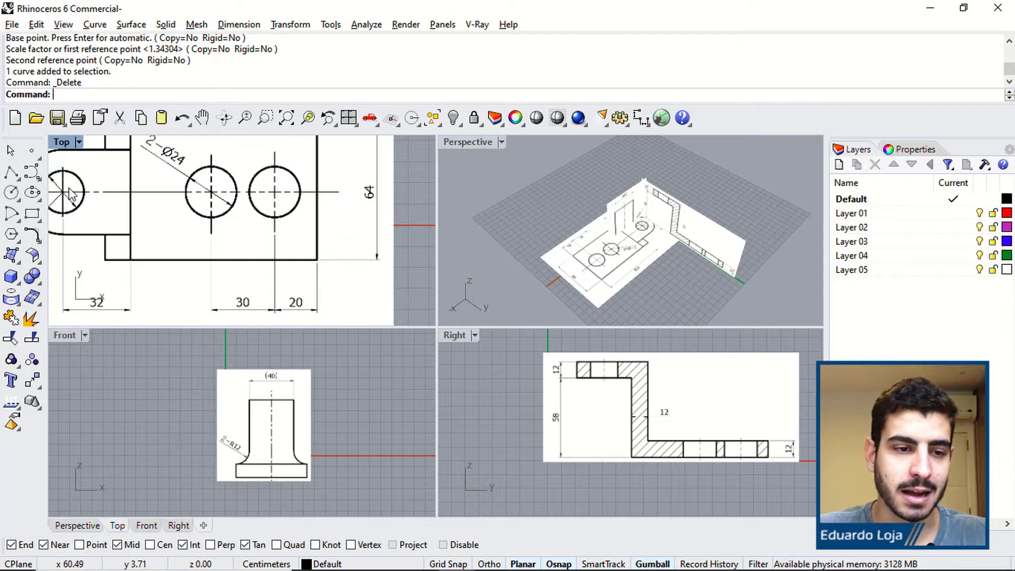
double_click(62, 148)
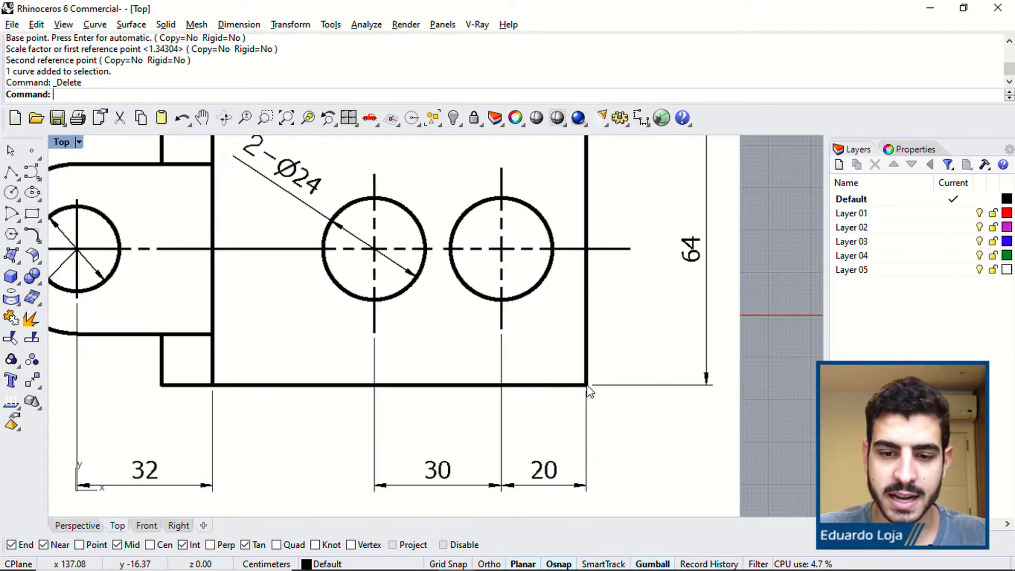
scroll(581, 390, "down", 3)
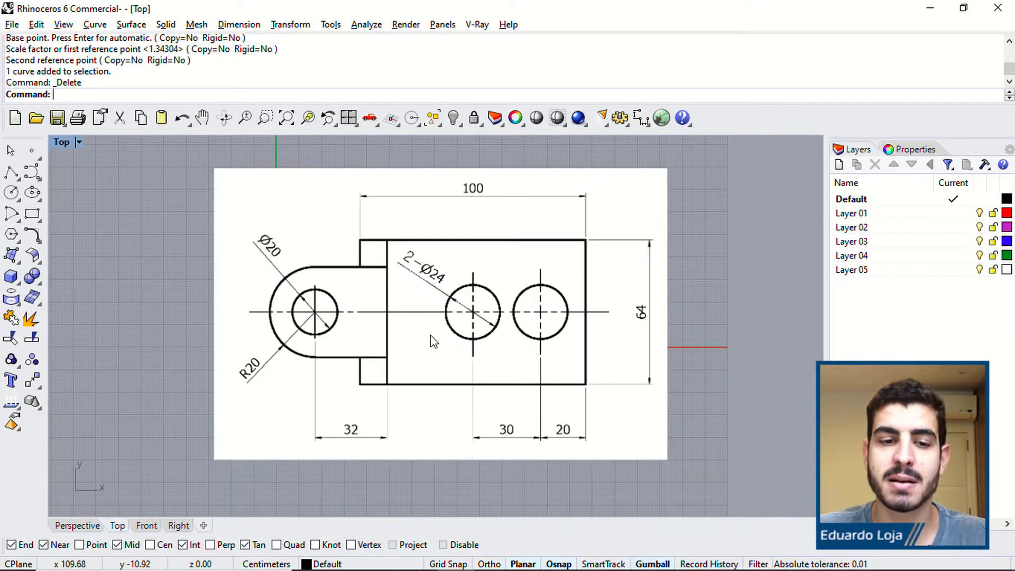
right_click_drag(409, 329, 418, 299)
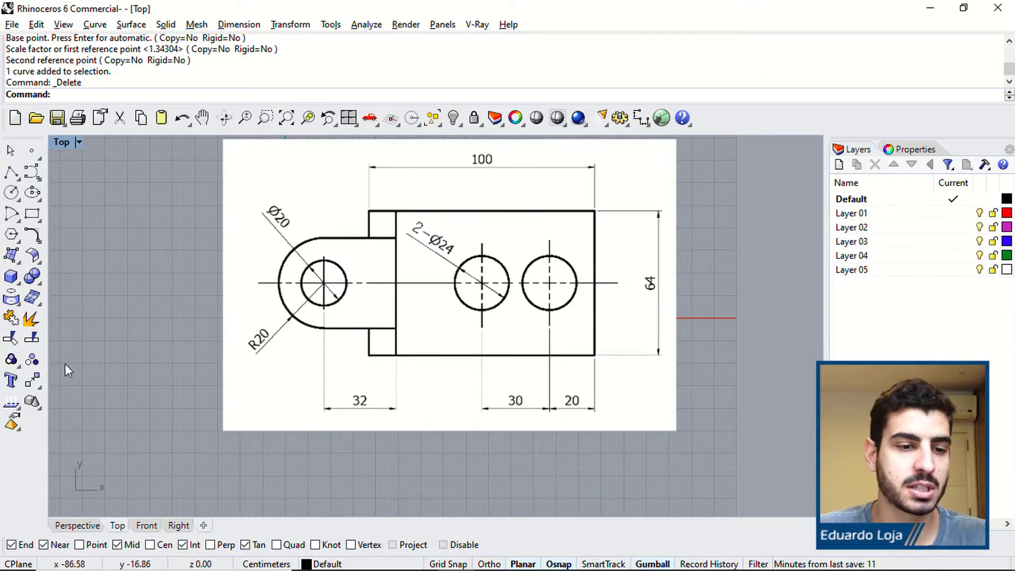
left_click(33, 381)
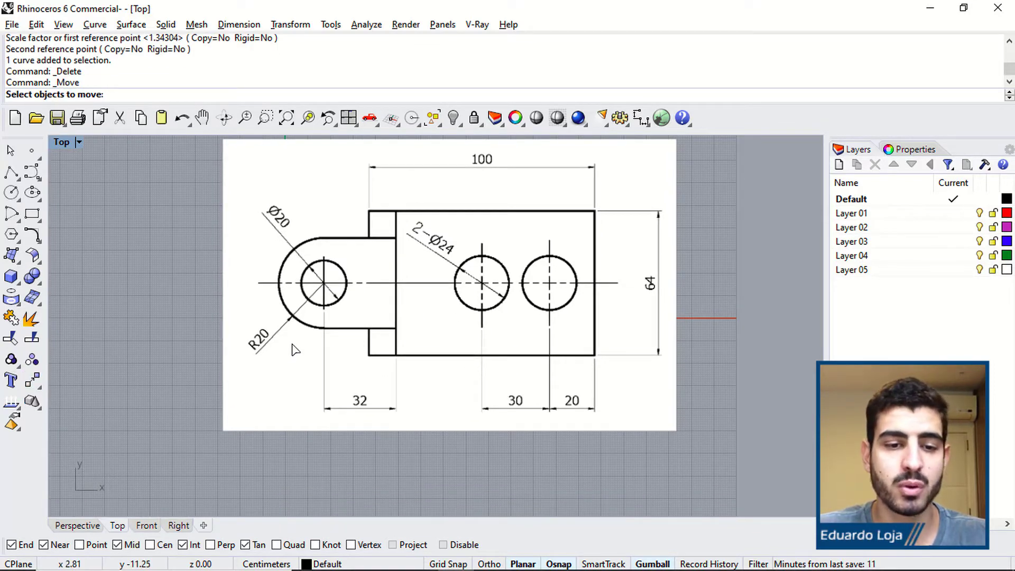
left_click(295, 348)
key("Return")
scroll(605, 370, "up", 10)
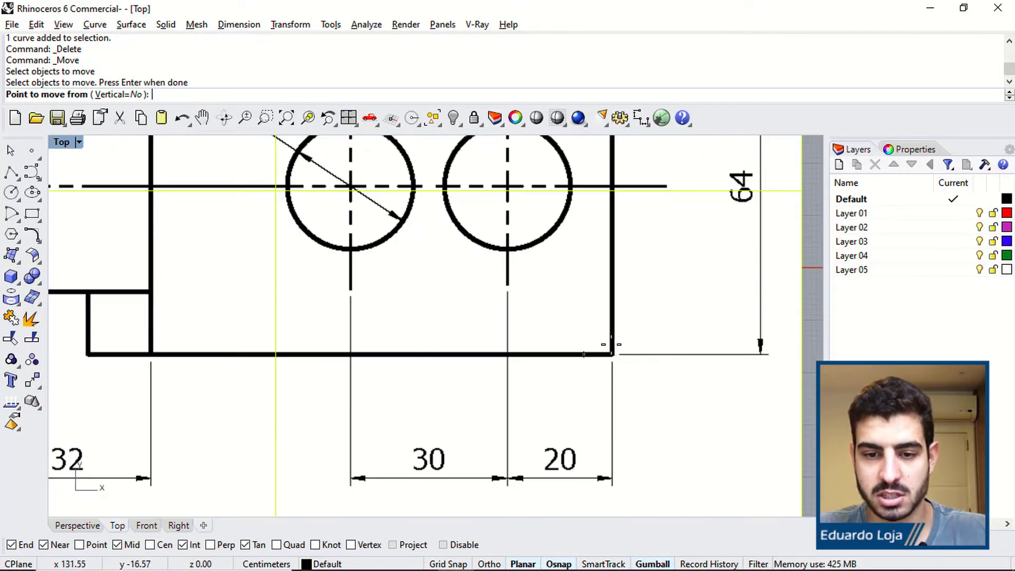
left_click(607, 372)
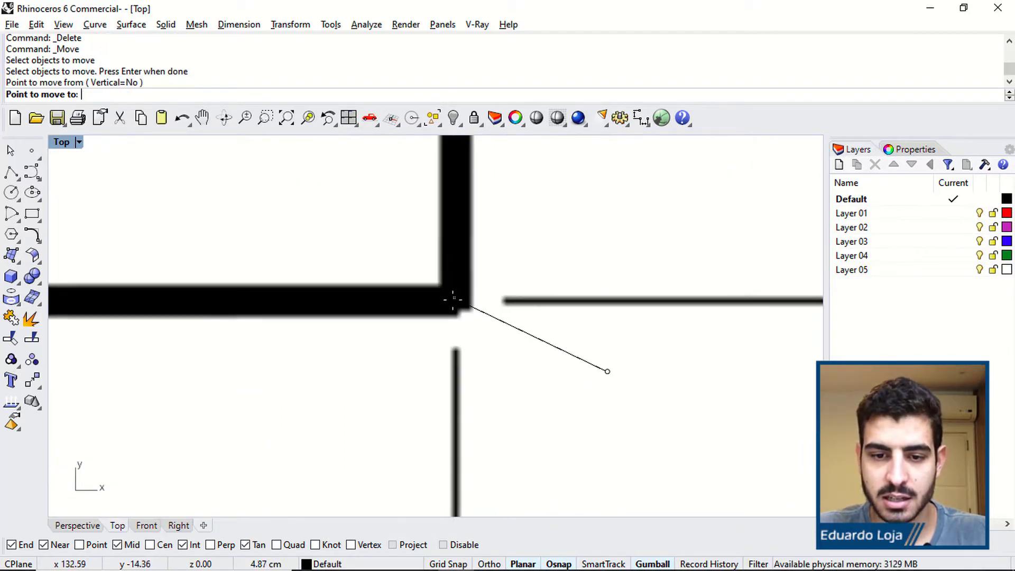
scroll(404, 290, "down", 10)
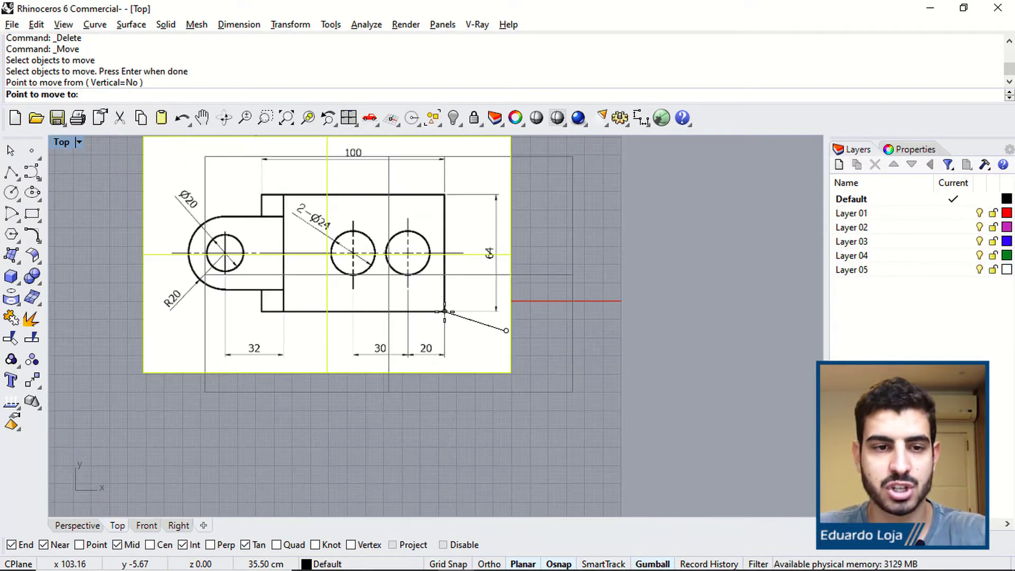
type("0")
key("Return")
scroll(575, 366, "up", 2)
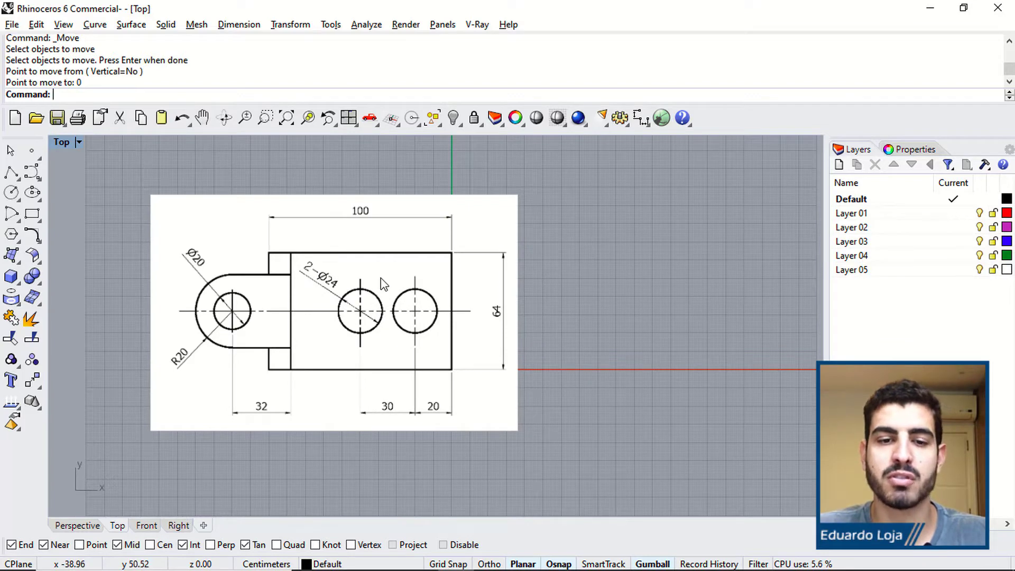
scroll(384, 284, "down", 3)
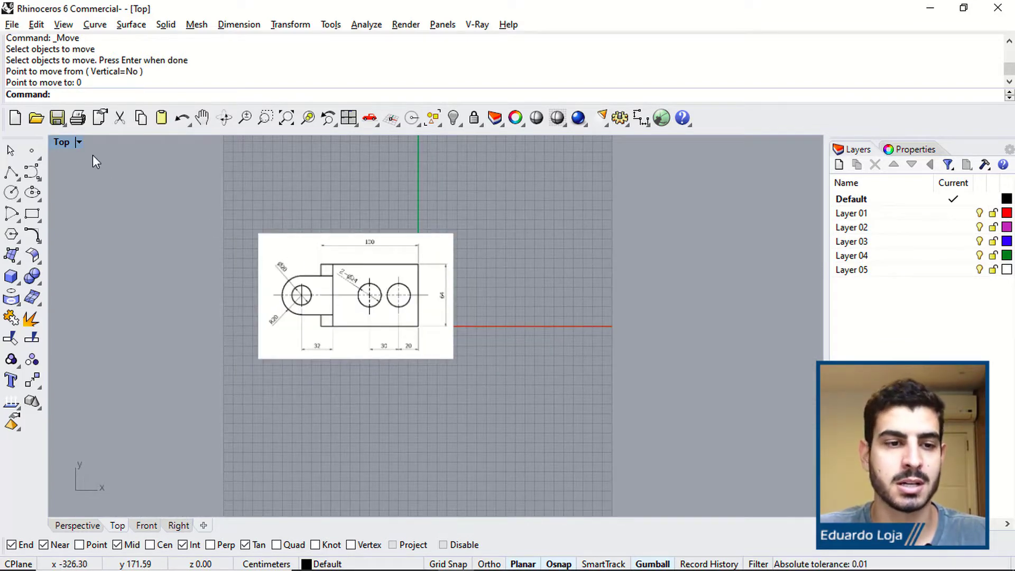
double_click(71, 143)
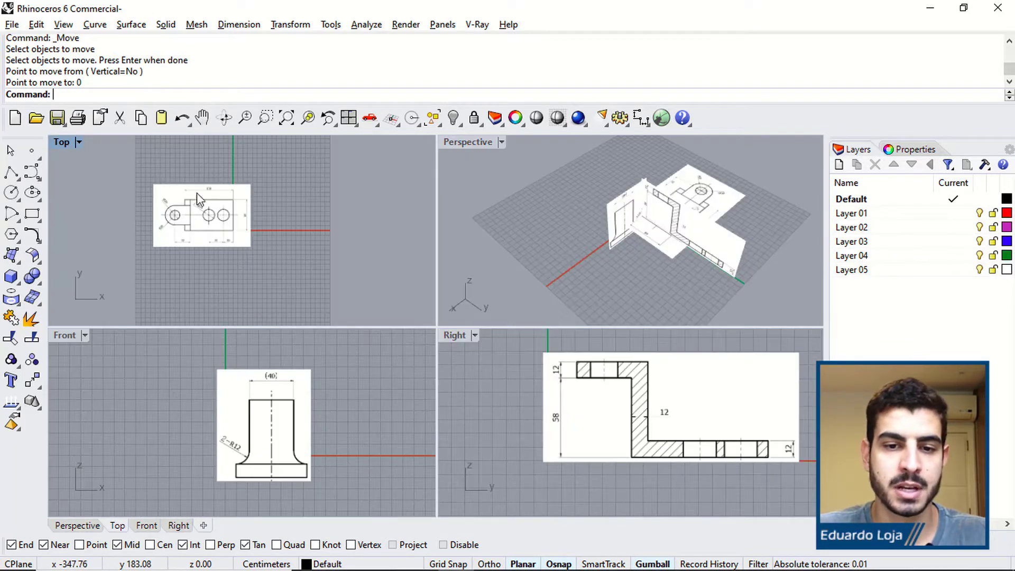
Move the front picture so the lower-left corner of the base outline lies on the origin (0), and return to the four-viewport layout.
left_click(286, 427)
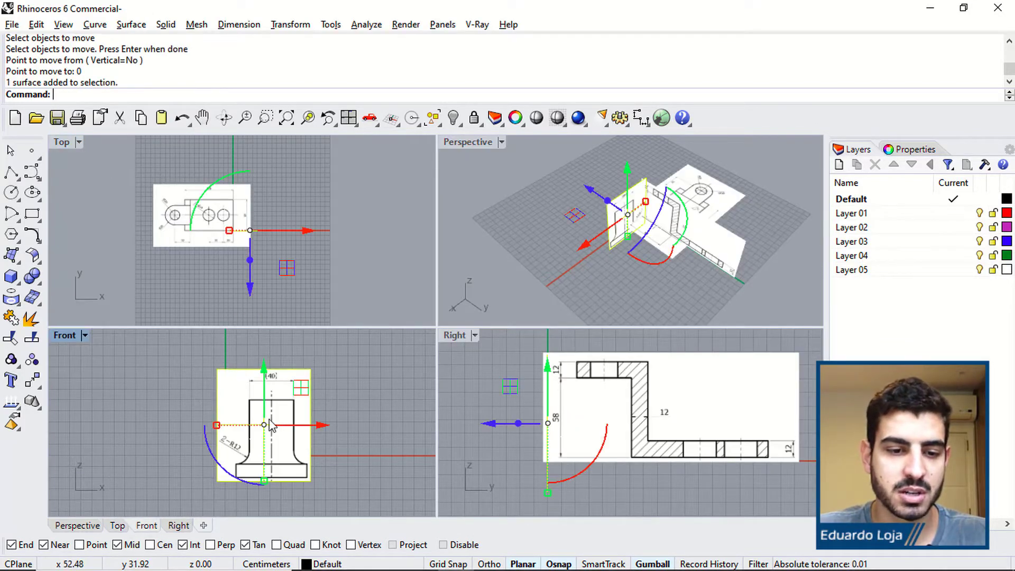
double_click(59, 336)
scroll(435, 372, "up", 6)
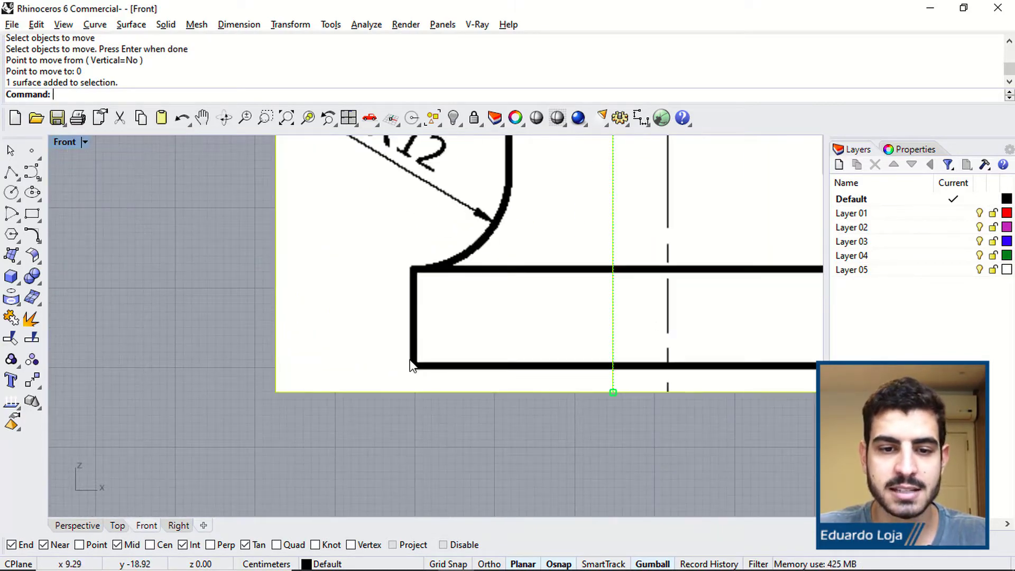
left_click(34, 378)
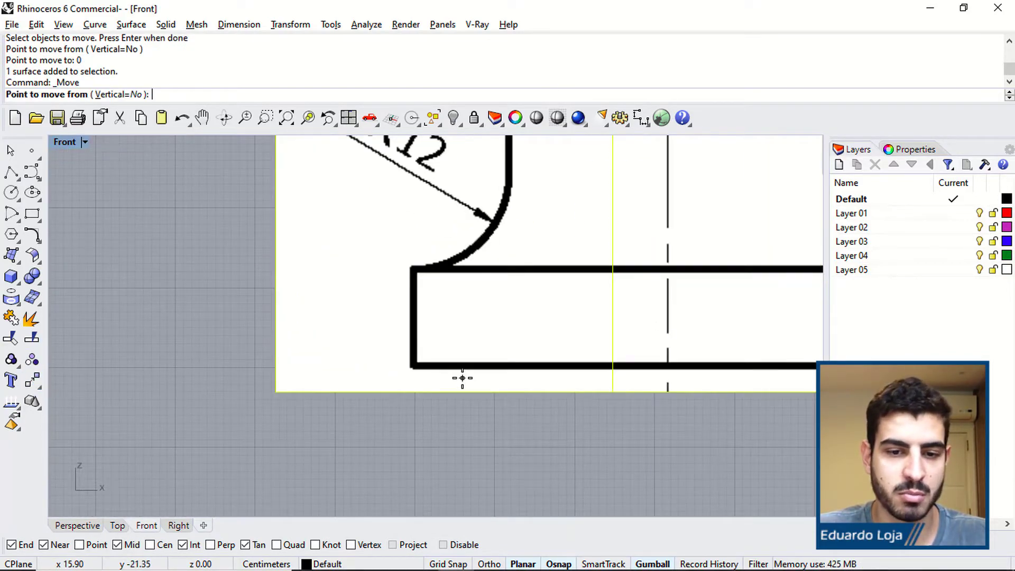
scroll(416, 365, "up", 4)
left_click(408, 366)
scroll(492, 268, "down", 10)
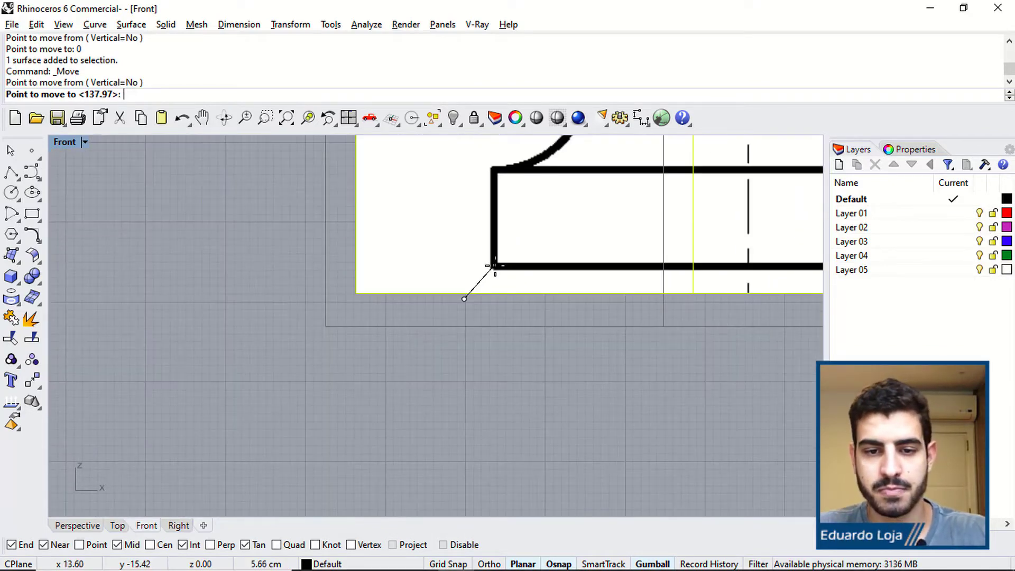
type("0")
key("Return")
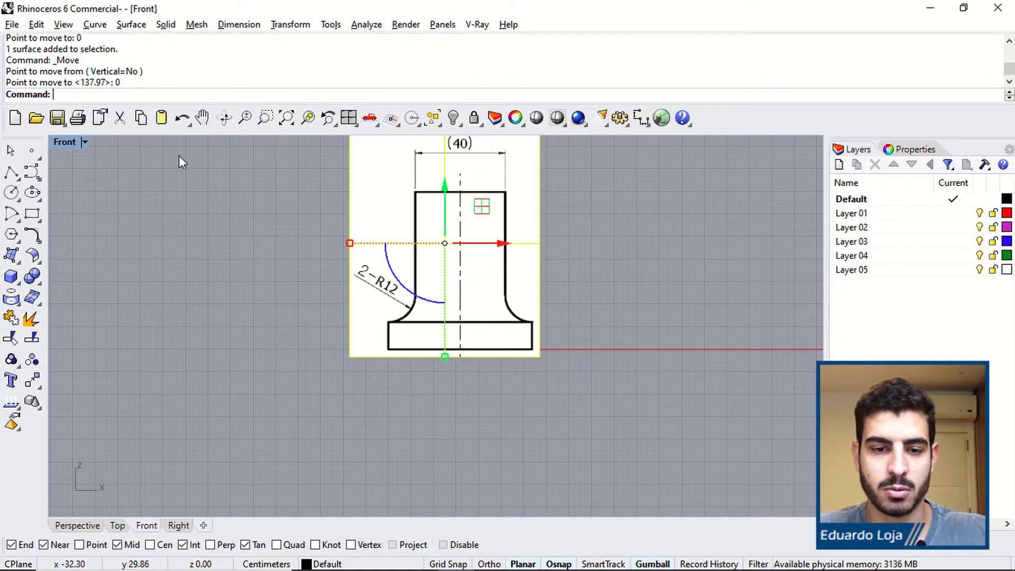
double_click(59, 141)
Move the side picture so the lower-right corner of the section outline lies on the origin (0), and return to the four-viewport layout.
double_click(454, 335)
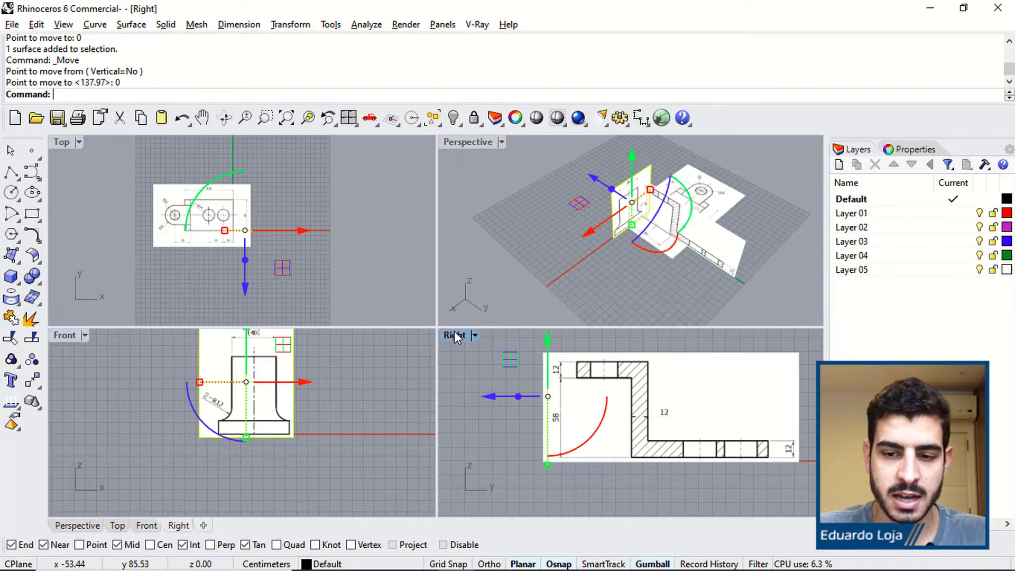
scroll(604, 385, "up", 5)
scroll(554, 349, "up", 5)
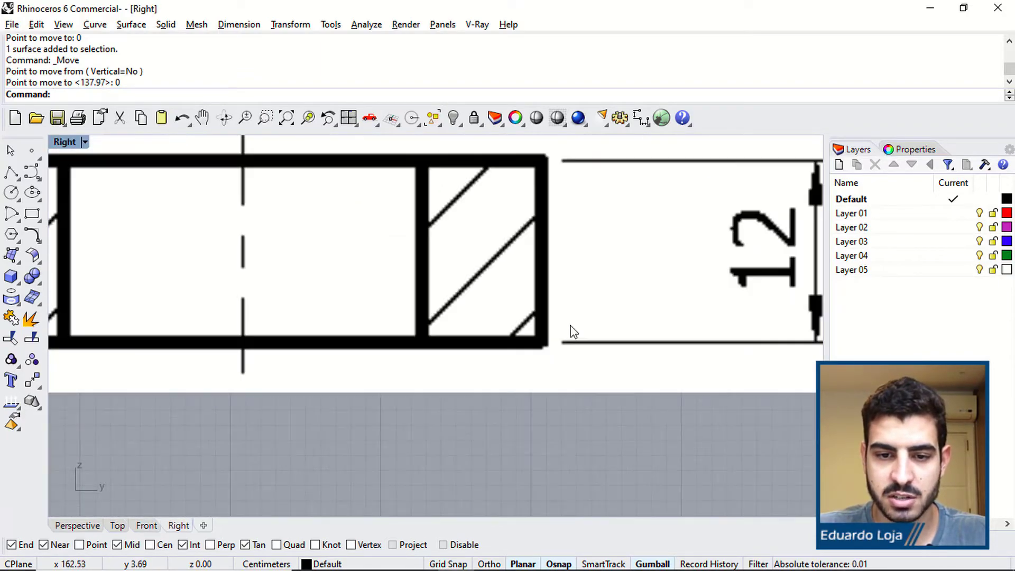
left_click(573, 327)
key("Return")
left_click(541, 341)
scroll(539, 340, "down", 10)
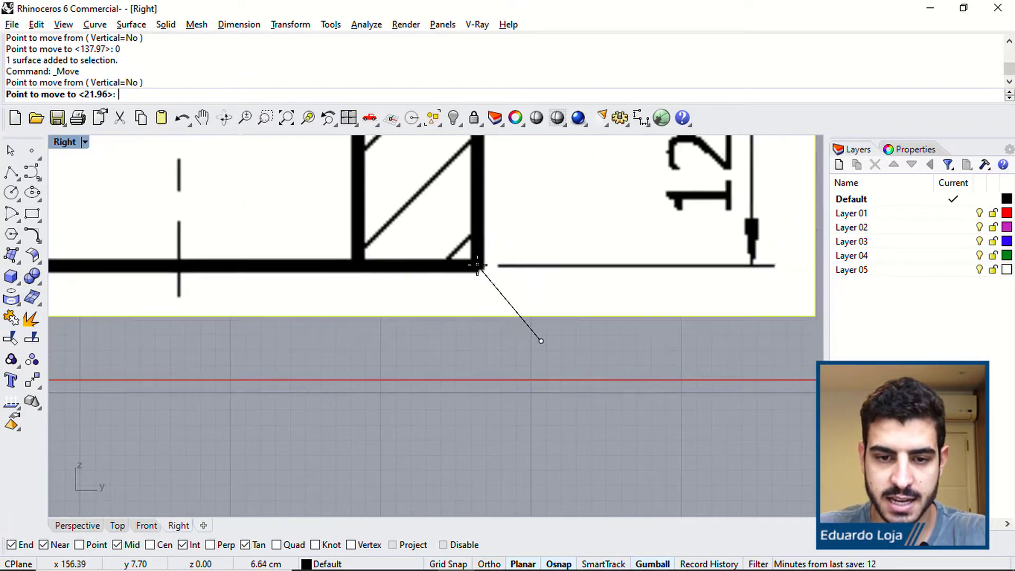
type("0")
key("Return")
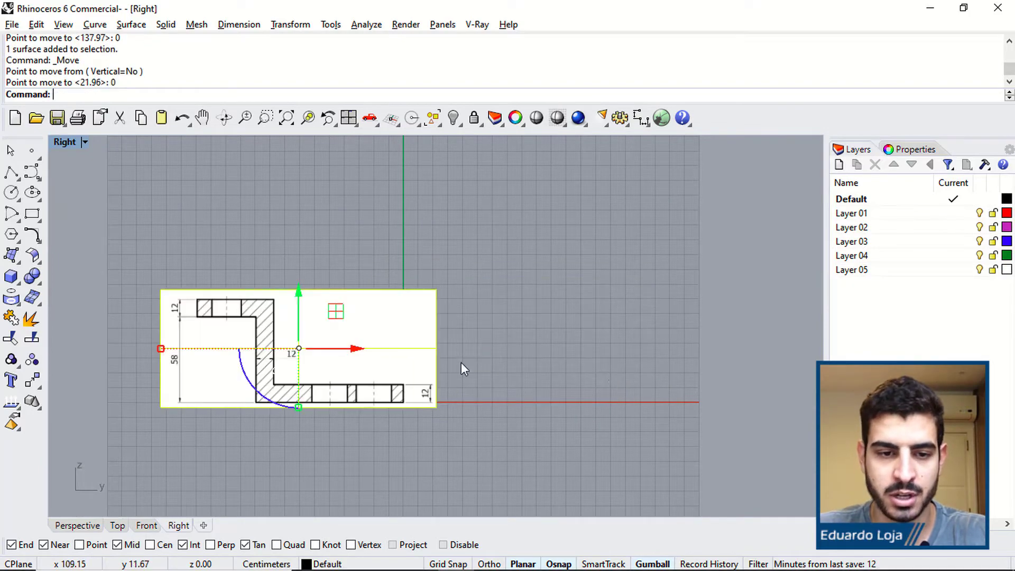
double_click(71, 140)
Check how the three repositioned pictures line up with each other in the maximized Perspective view.
double_click(466, 148)
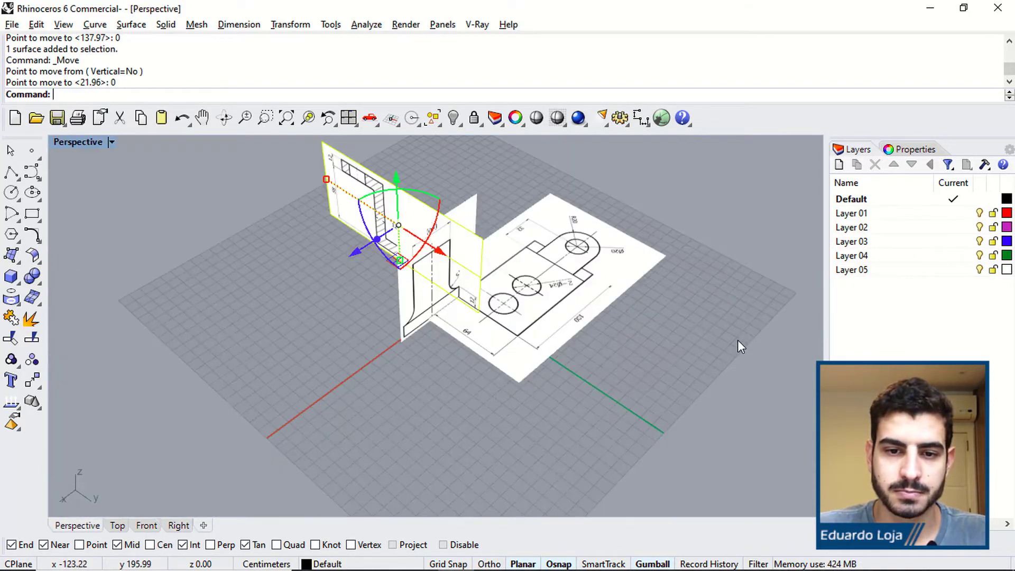
left_click(546, 204)
mouse_move(555, 275)
right_mouse_down()
mouse_move(582, 271)
mouse_move(465, 328)
mouse_move(616, 232)
mouse_move(533, 286)
right_mouse_up()
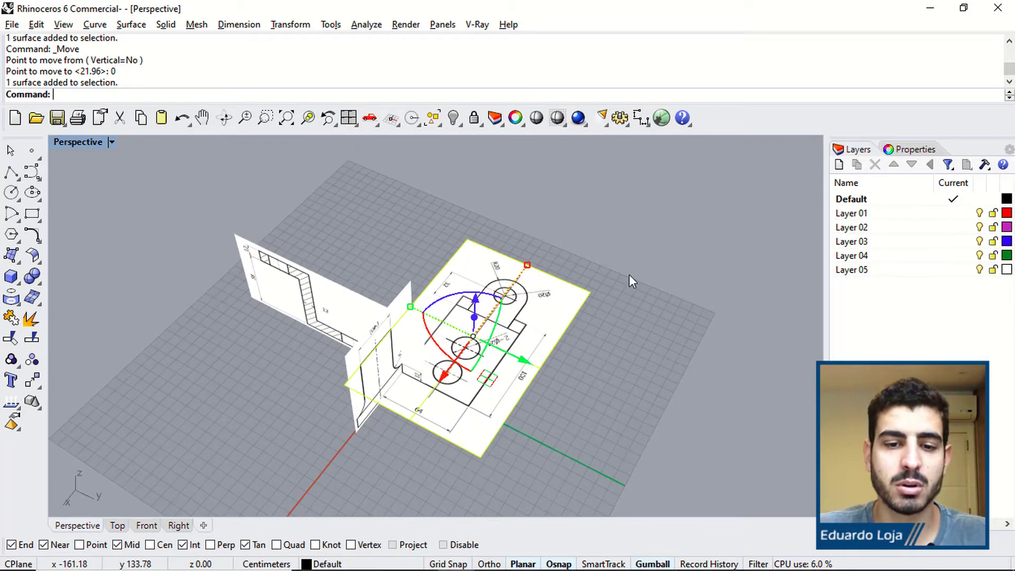
left_click(639, 224)
right_click_drag(638, 224, 539, 242)
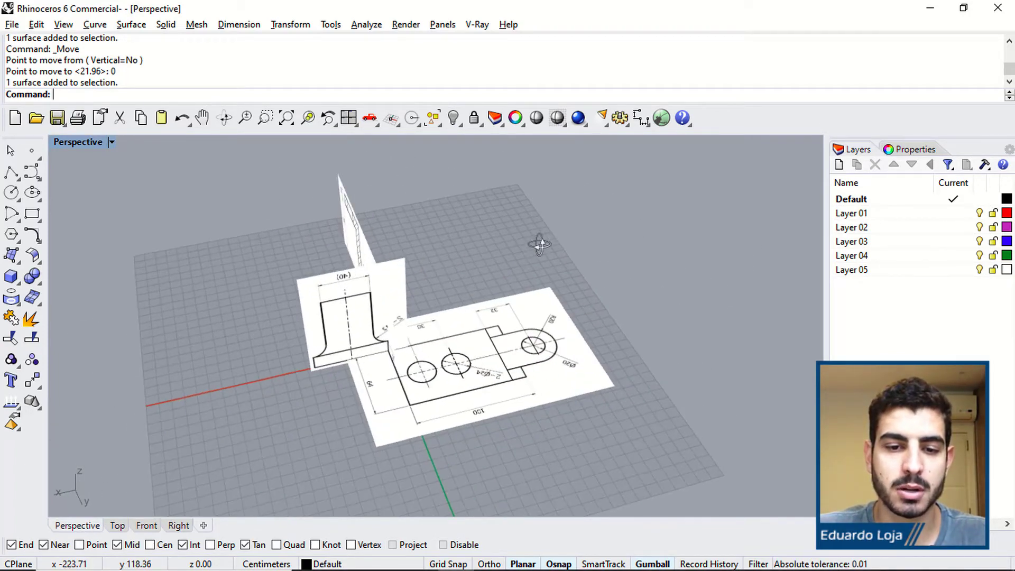
Rotate the top picture a quarter turn counterclockwise about the origin (0) so its rounded tab points along negative Y, and select the picture.
left_click(37, 388)
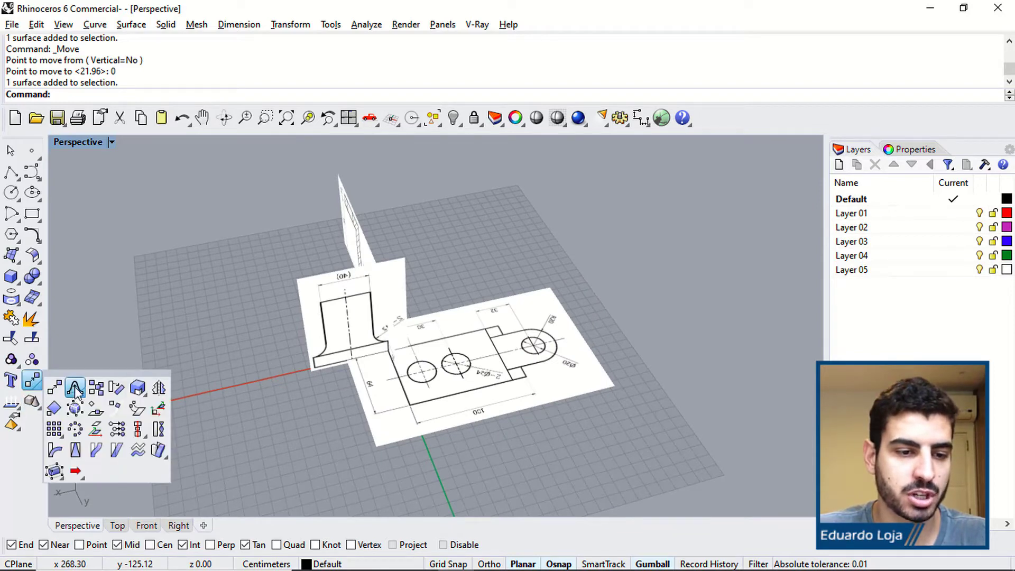
left_click(117, 391)
left_click(376, 386)
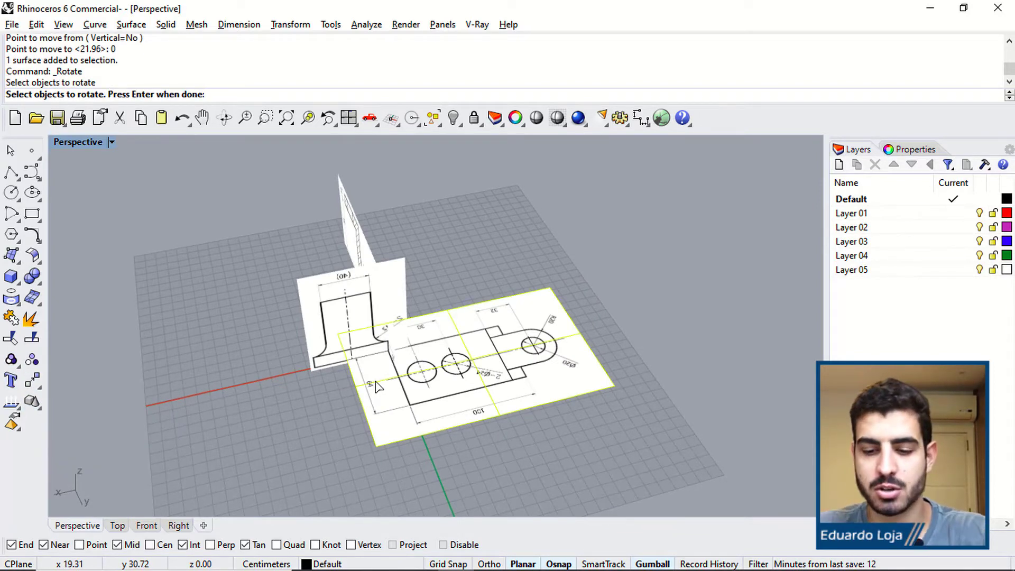
key("Return")
scroll(394, 352, "up", 5)
scroll(432, 349, "down", 2)
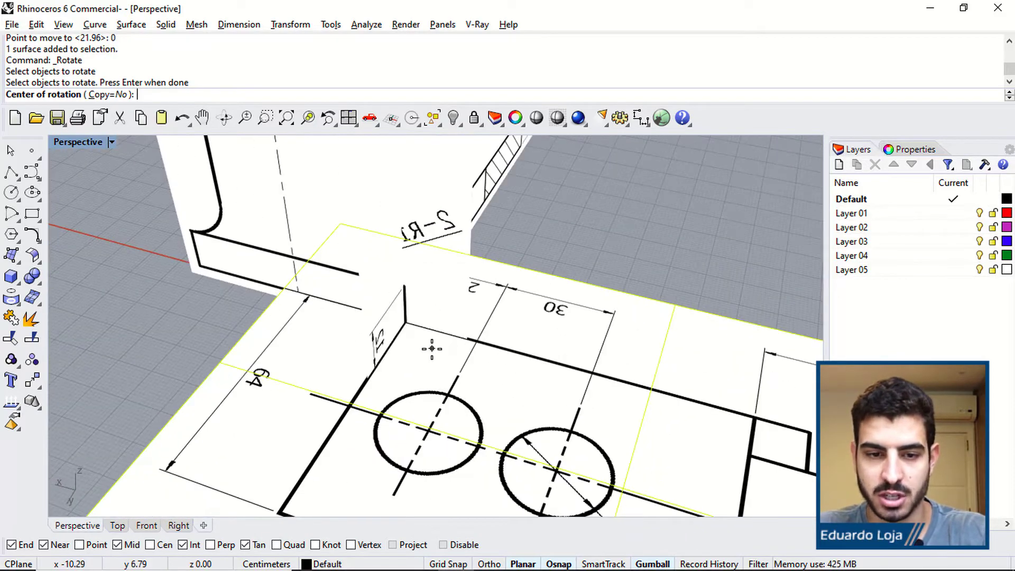
type("0")
key("Return")
scroll(431, 344, "down", 4)
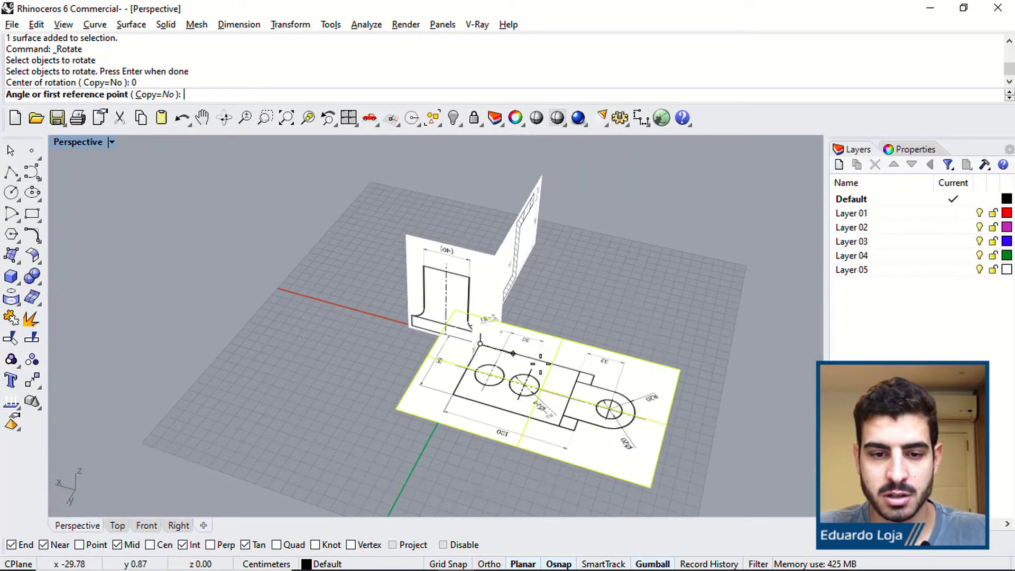
left_click(720, 410)
mouse_move(679, 322)
right_mouse_down()
mouse_move(493, 394)
mouse_move(652, 394)
mouse_move(455, 221)
mouse_move(418, 286)
mouse_move(365, 341)
right_mouse_up()
left_click(689, 388)
left_click(359, 346)
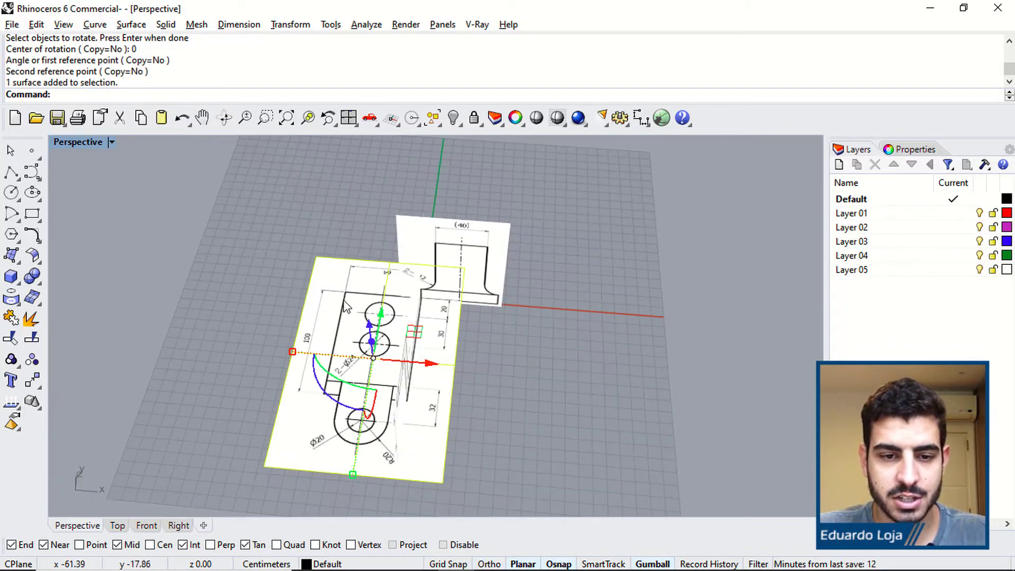
Move the rotated top picture in the maximized Top view so the upper-left corner of the plate lies on the origin (0).
scroll(425, 296, "up", 5)
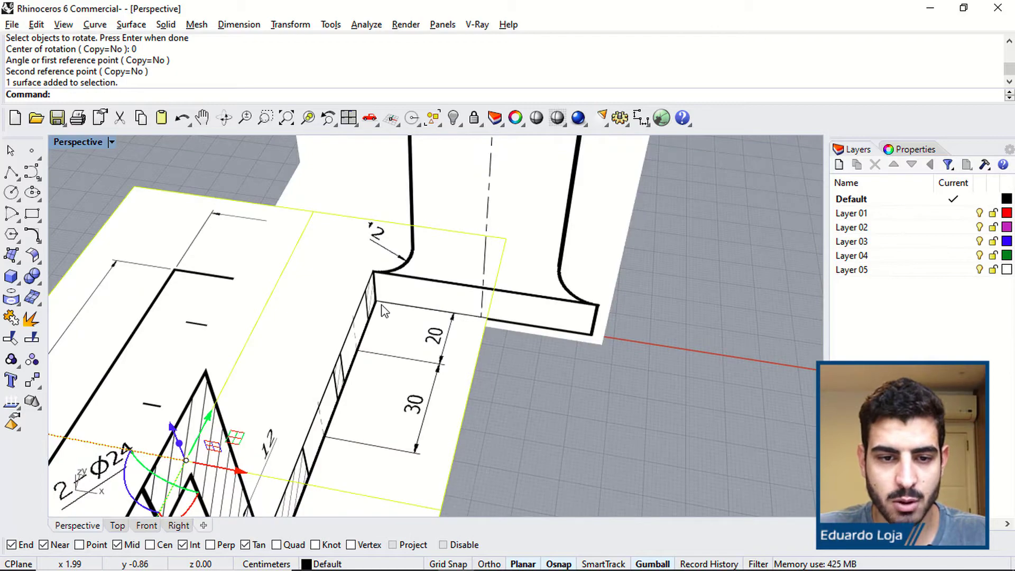
scroll(384, 311, "down", 8)
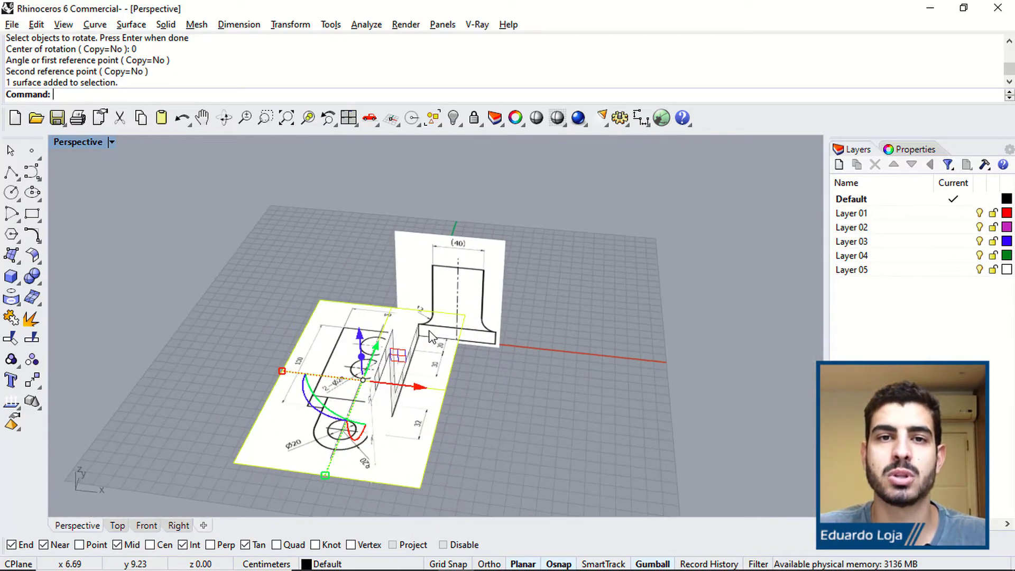
double_click(75, 140)
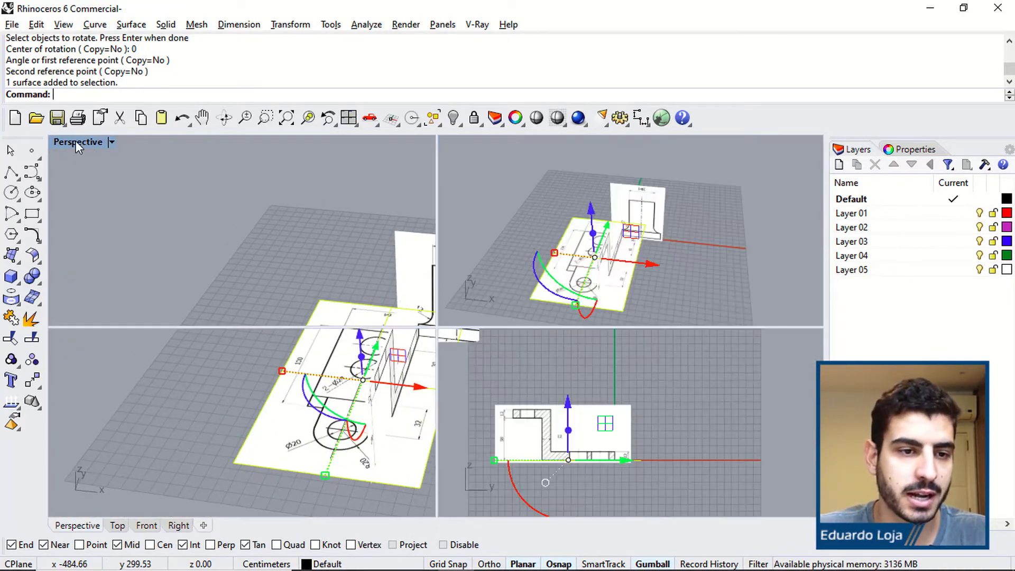
double_click(69, 143)
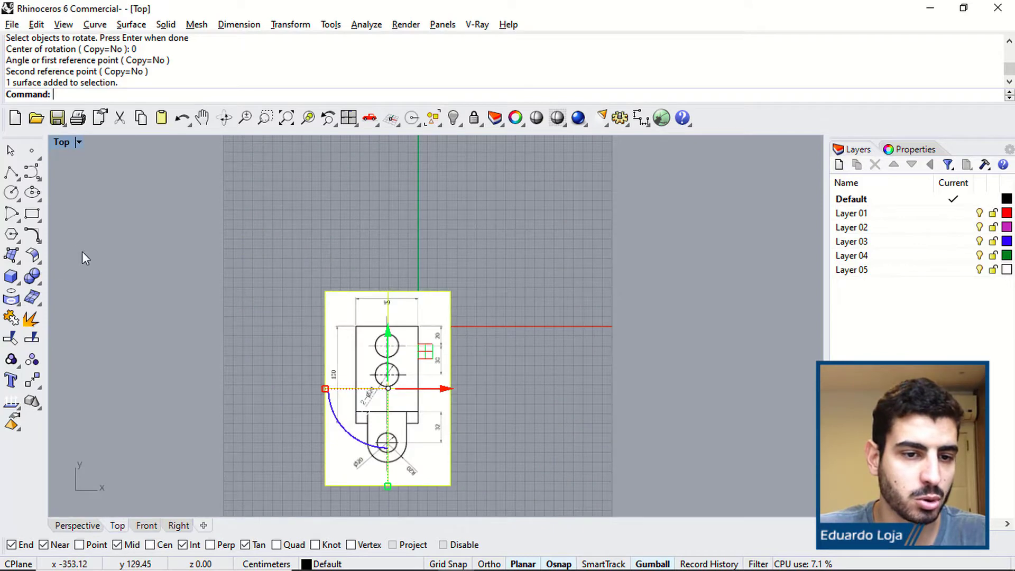
left_click(31, 378)
scroll(355, 333, "up", 10)
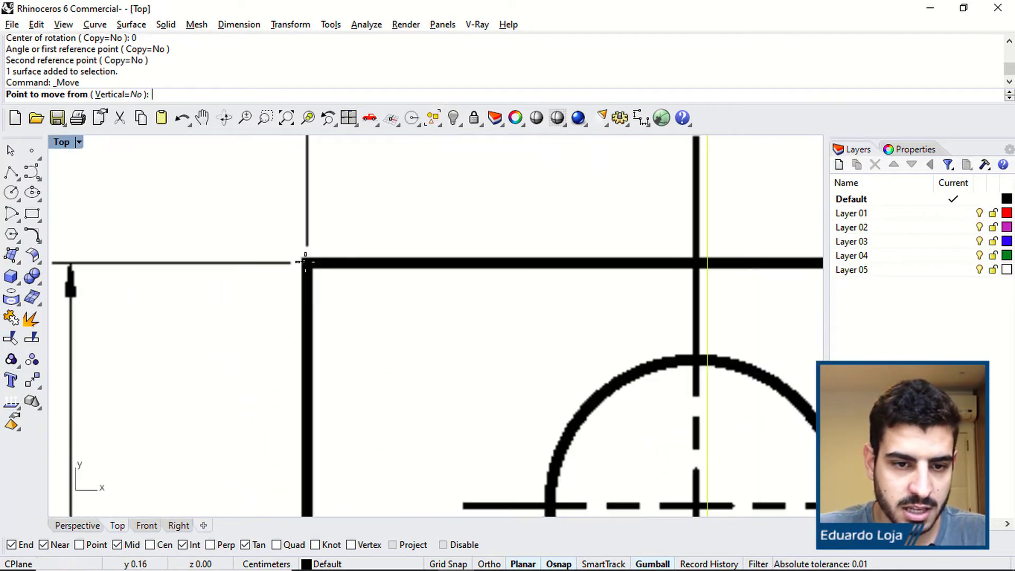
left_click(307, 263)
scroll(437, 267, "down", 3)
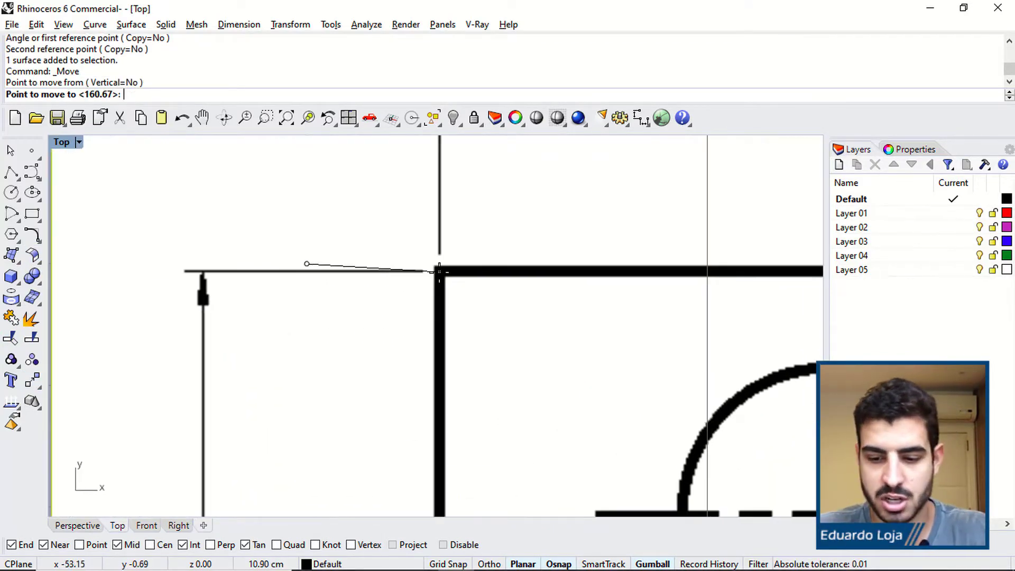
type("0")
key("Return")
scroll(441, 275, "down", 5)
scroll(439, 273, "down", 3)
key("Escape")
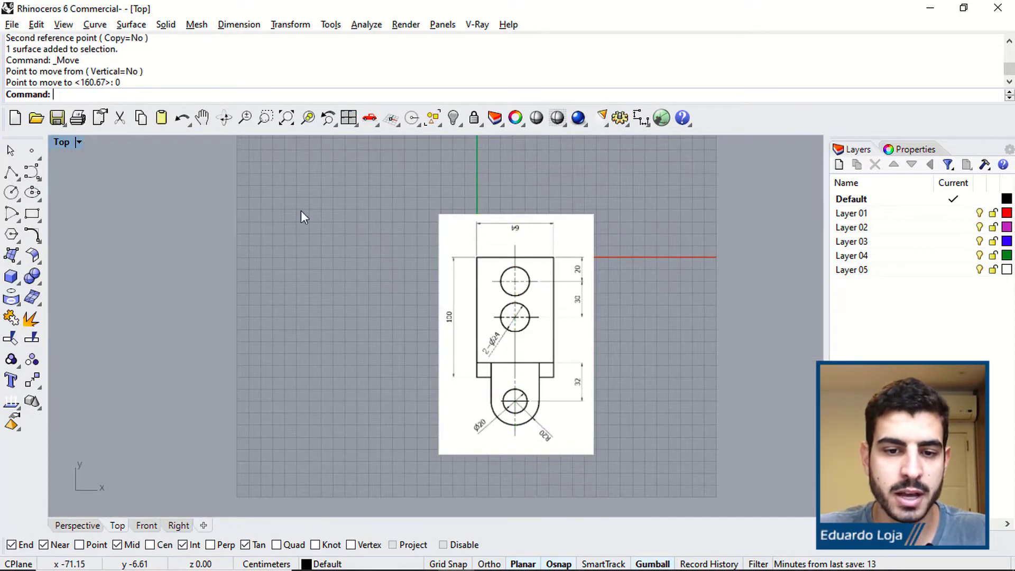
Examine the alignment of the top, front and side pictures from several angles in the maximized Perspective view.
double_click(61, 141)
double_click(475, 143)
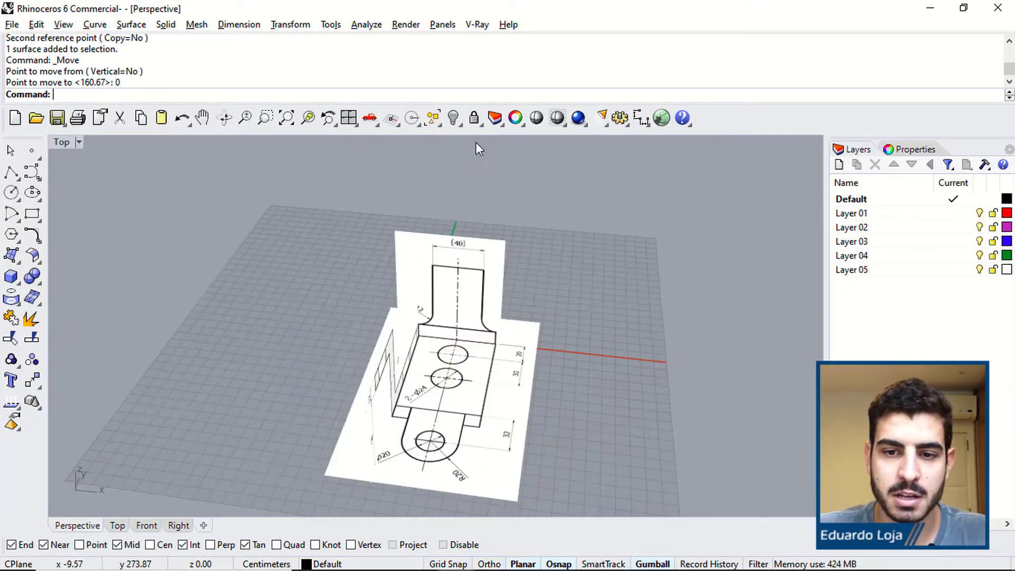
right_click_drag(680, 384, 514, 384)
mouse_move(563, 348)
right_mouse_down()
mouse_move(473, 346)
mouse_move(518, 366)
right_mouse_up()
scroll(473, 346, "up", 5)
scroll(517, 366, "down", 5)
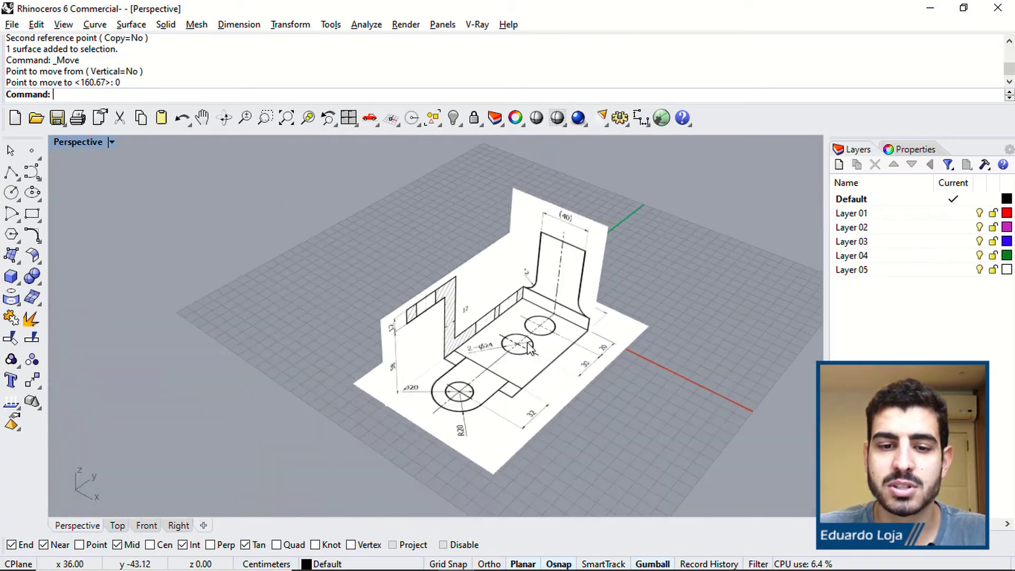
mouse_move(550, 324)
right_mouse_down()
mouse_move(526, 354)
mouse_move(524, 345)
right_mouse_up()
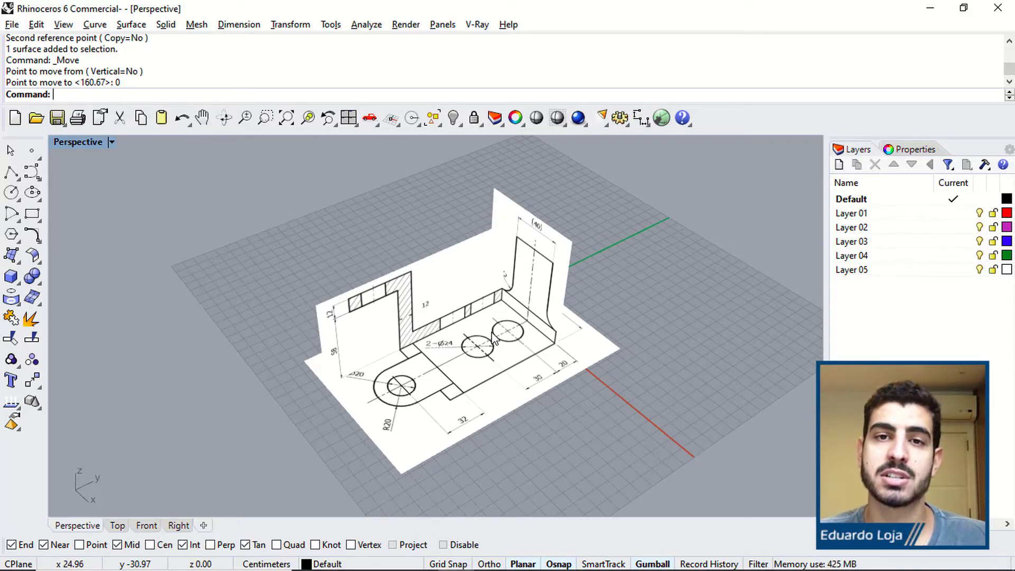
right_click_drag(423, 365, 476, 312)
scroll(483, 301, "up", 3)
scroll(539, 305, "up", 1)
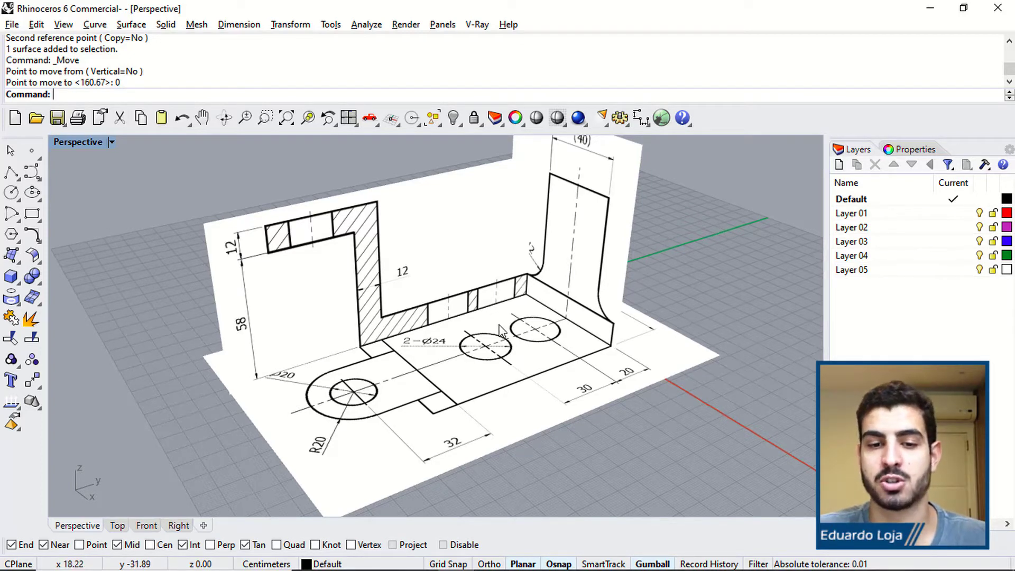
scroll(553, 319, "down", 3)
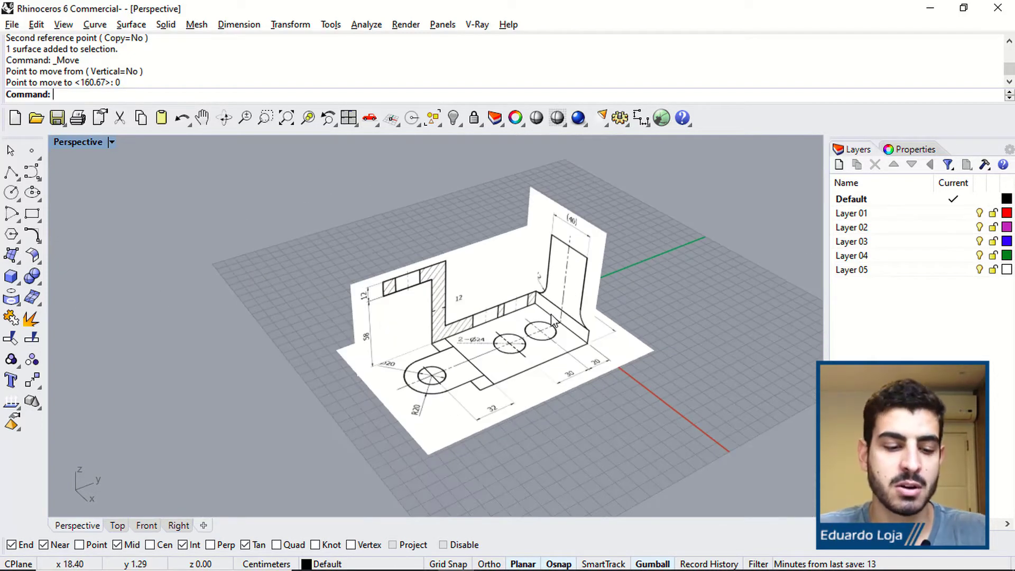
Switch to the MODELAGEM 1.png drawing in Photos and examine the bracket's isometric view up close.
key("alt+Tab")
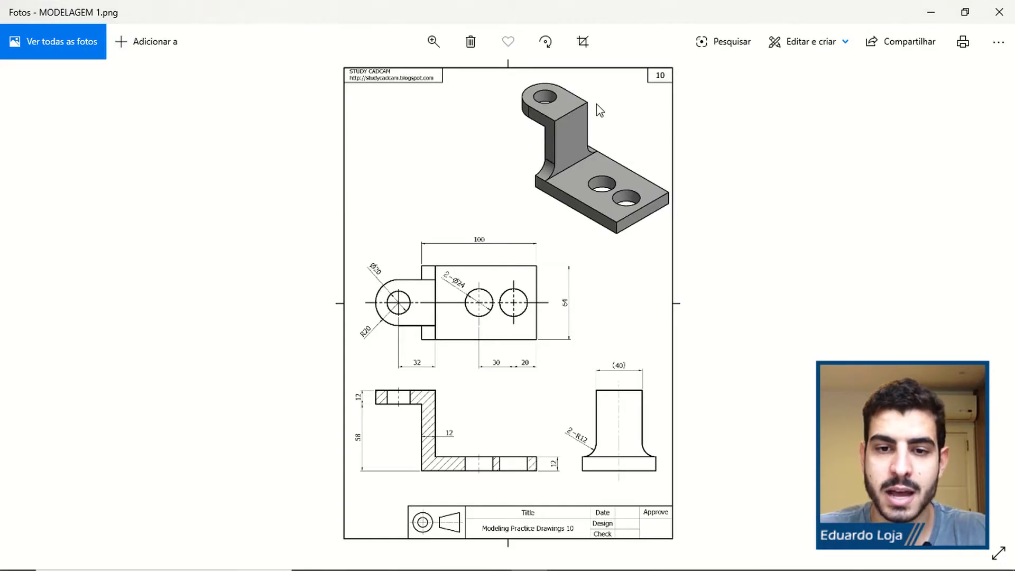
left_click(433, 42)
scroll(641, 143, "up", 6)
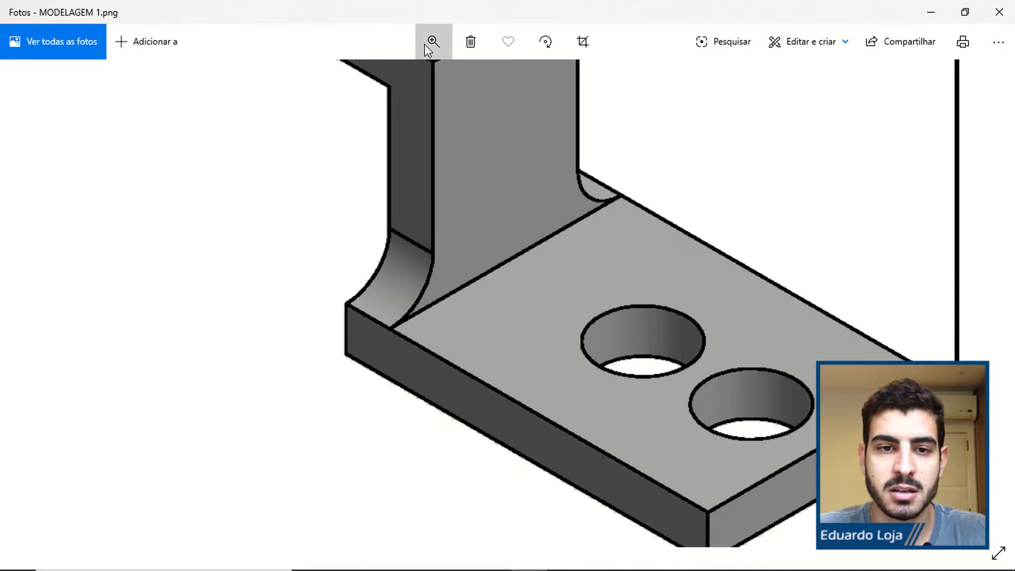
left_click(433, 43)
left_click_drag(396, 80, 382, 80)
left_click_drag(709, 221, 652, 259)
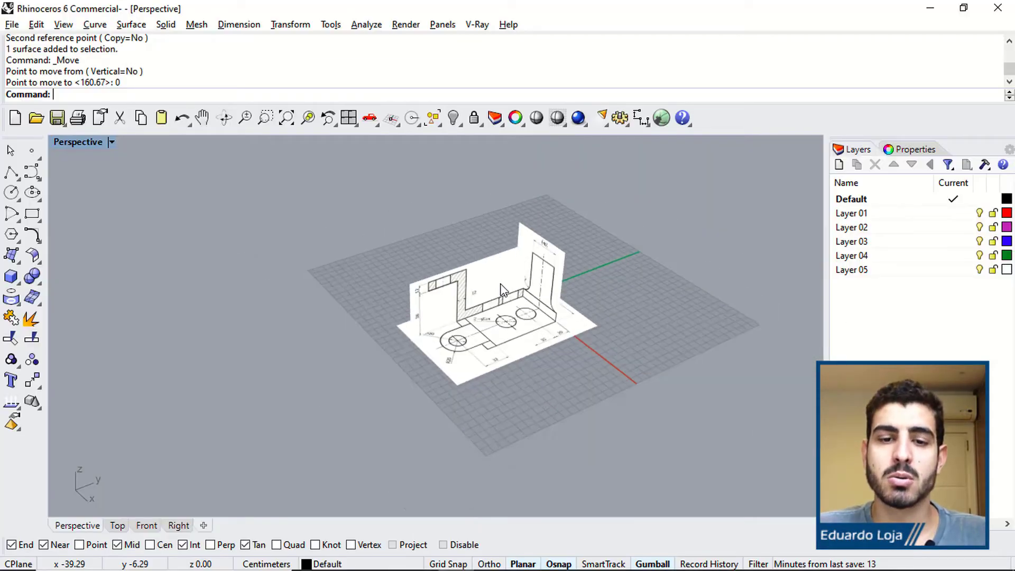
Back in Rhino, assign all three reference pictures to Layer 01 and rename that layer Imagens de fundo.
mouse_move(476, 285)
right_mouse_down()
mouse_move(508, 288)
mouse_move(460, 285)
mouse_move(473, 288)
right_mouse_up()
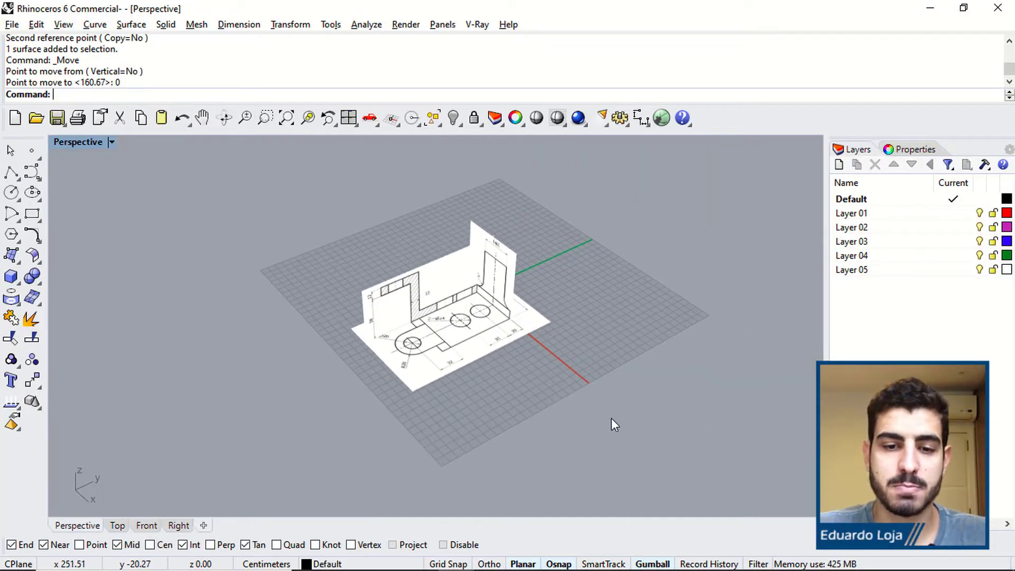
left_click_drag(610, 418, 381, 260)
left_click_drag(331, 219, 328, 217)
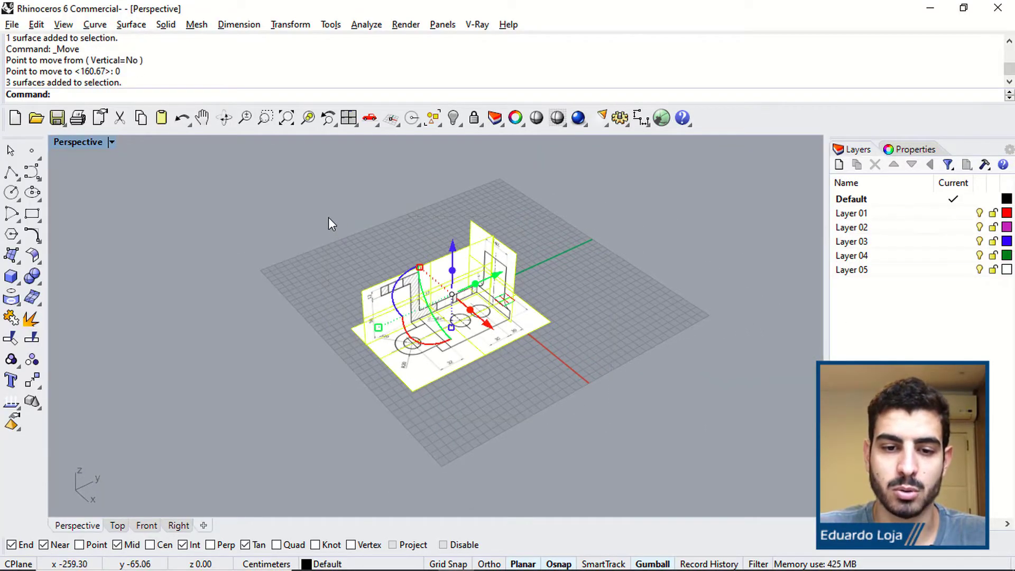
right_click(851, 214)
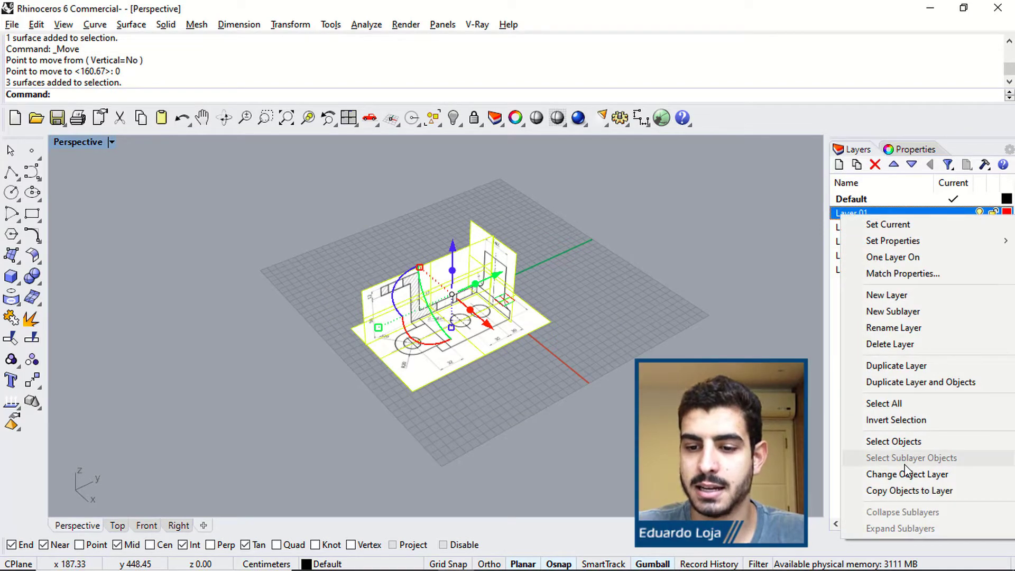
left_click(906, 470)
left_click(838, 214)
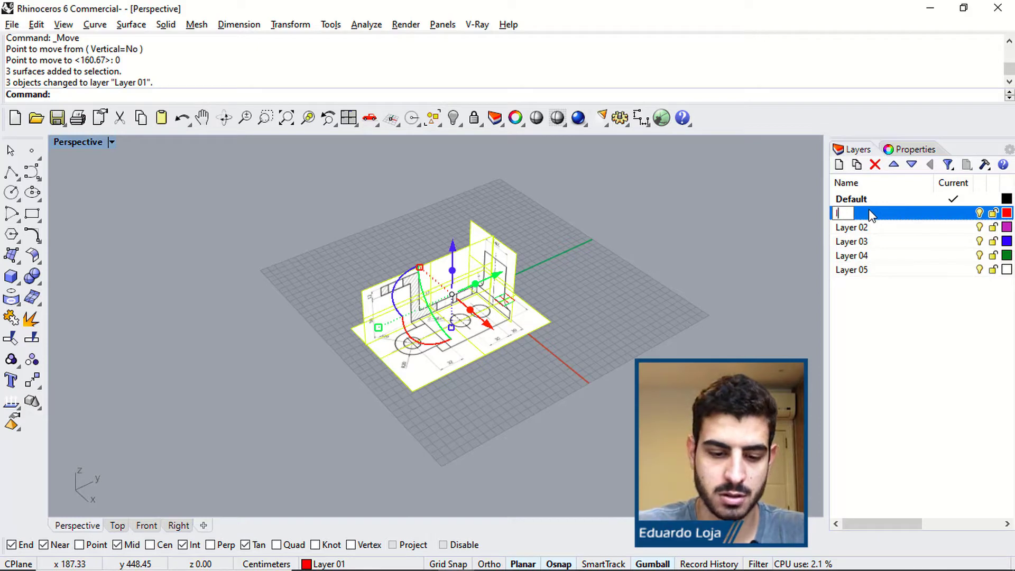
type("Imagens de fundo")
key("Return")
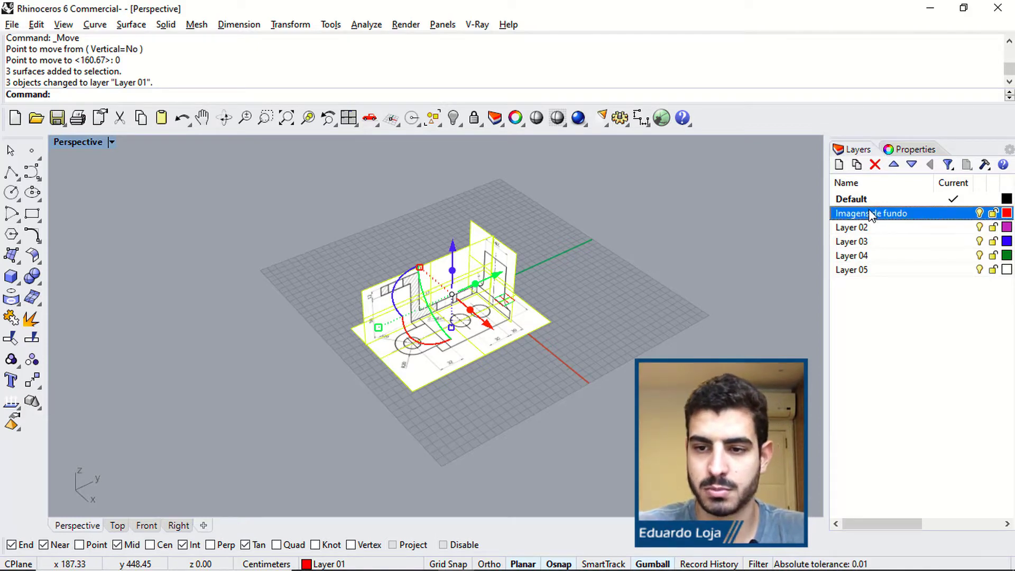
Set the material transparency of the three selected pictures to about 56%, deselect them and check them in the Perspective view.
left_click(910, 149)
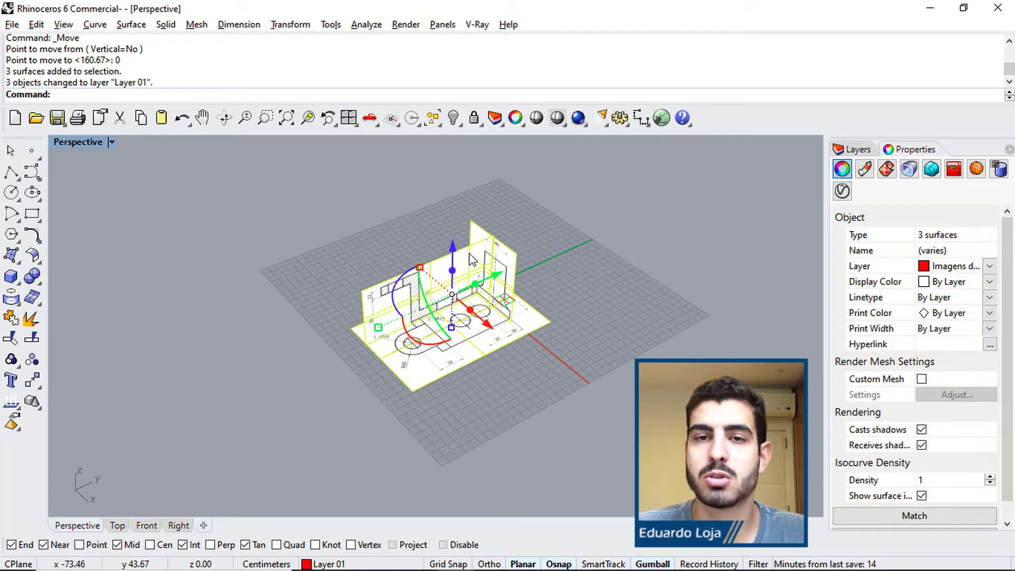
left_click(865, 169)
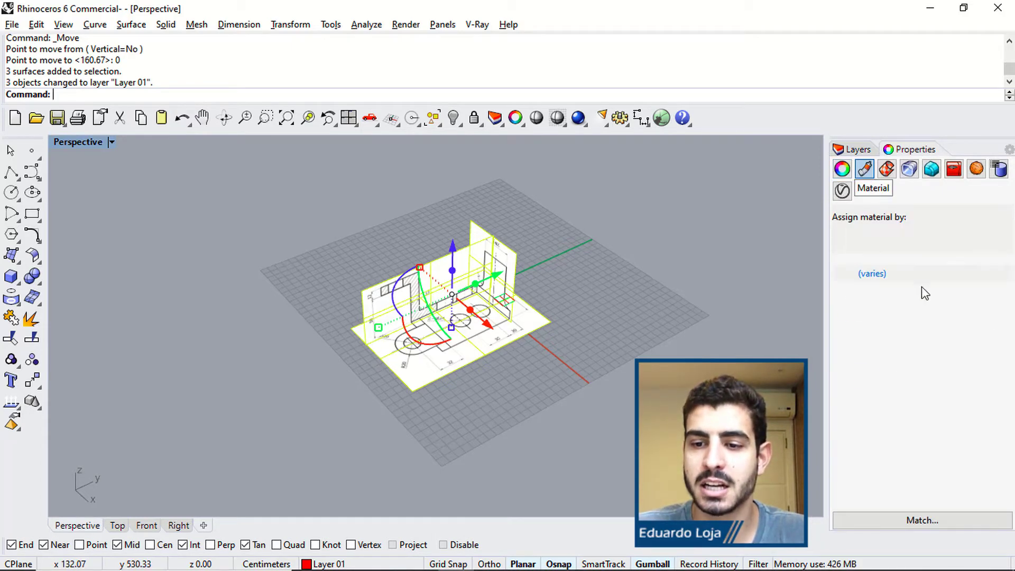
scroll(962, 447, "down", 3)
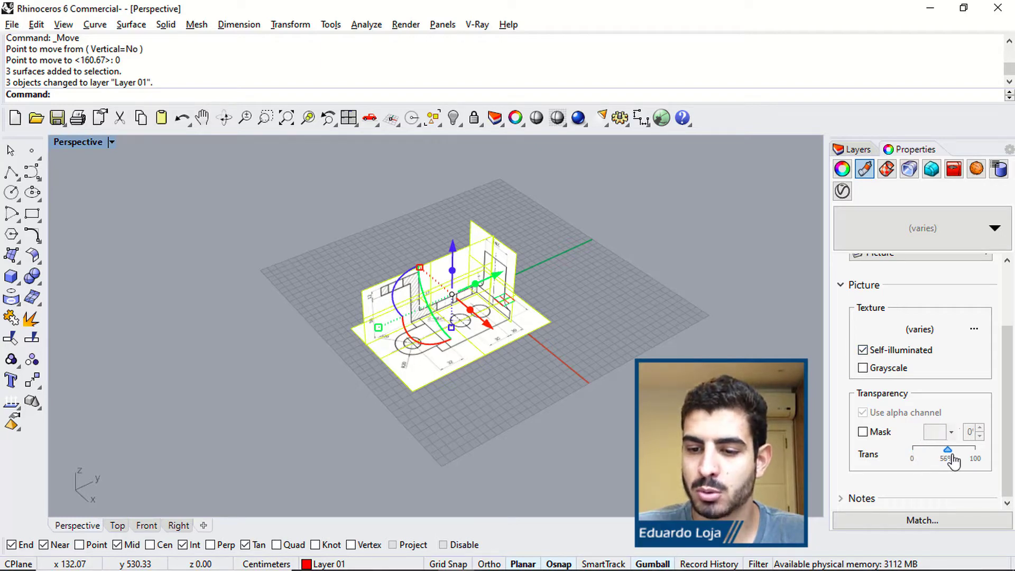
left_click_drag(952, 455, 950, 455)
left_click(540, 248)
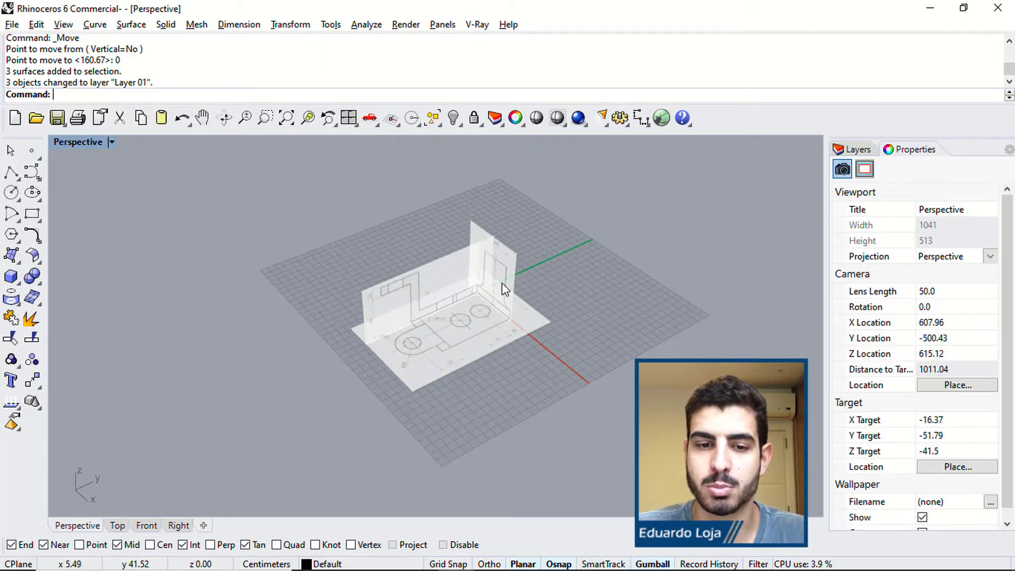
scroll(502, 282, "up", 5)
mouse_move(427, 333)
right_mouse_down()
mouse_move(488, 340)
mouse_move(525, 321)
right_mouse_up()
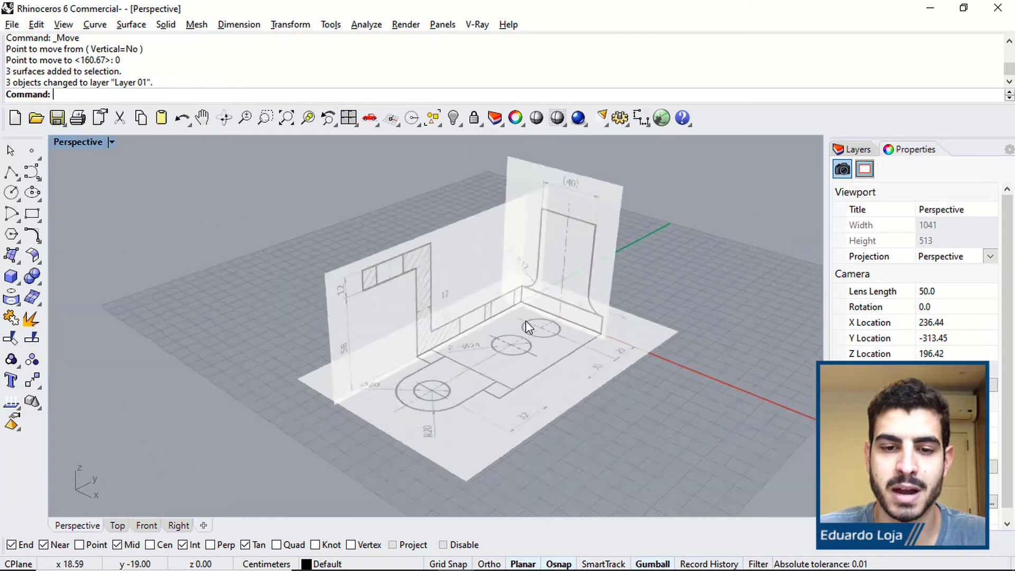
scroll(525, 320, "down", 5)
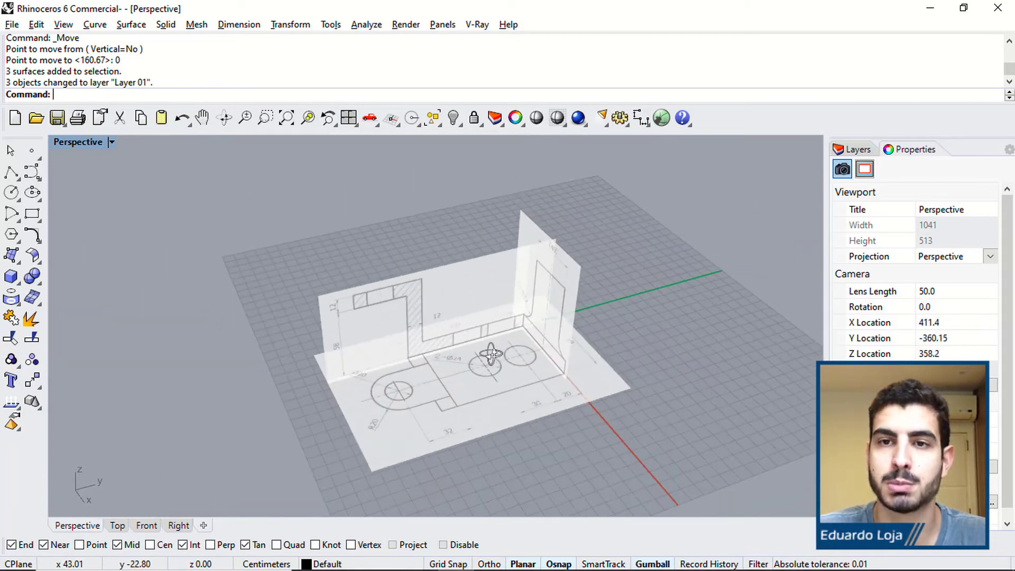
Lock the Imagens de fundo layer so the reference pictures cannot be selected.
left_click(853, 149)
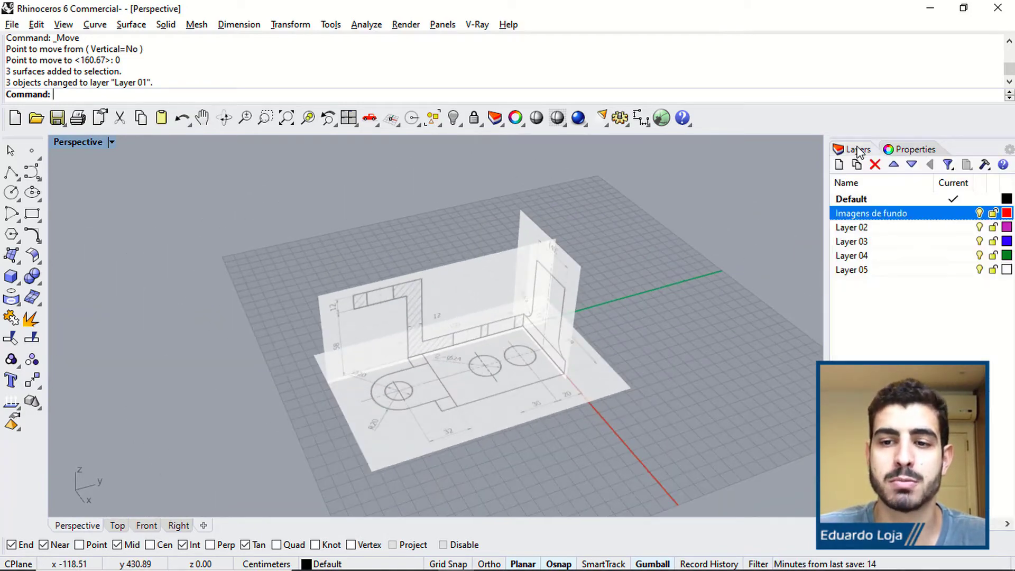
left_click(992, 213)
mouse_move(814, 260)
right_mouse_down()
mouse_move(661, 267)
mouse_move(442, 312)
right_mouse_up()
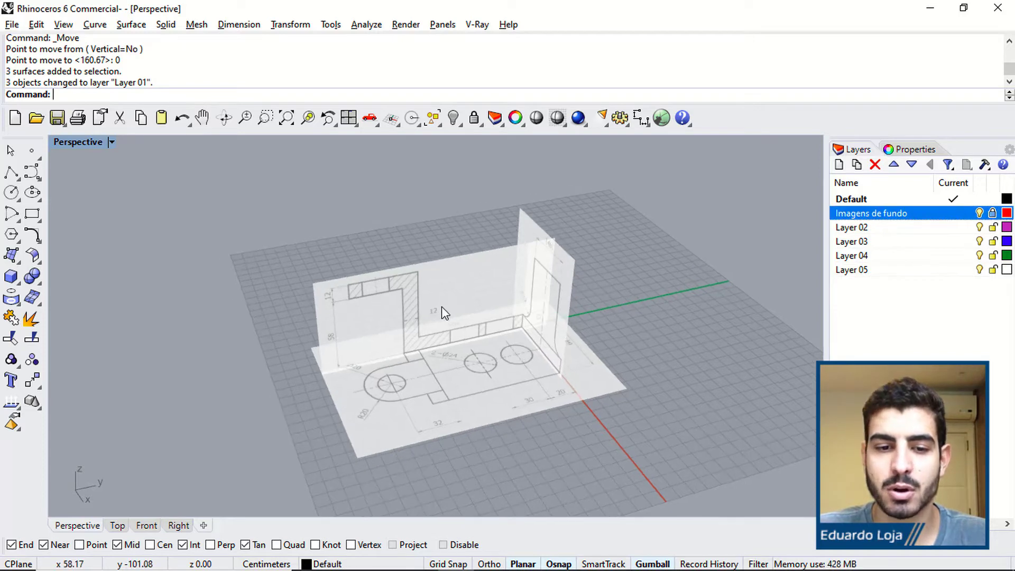
mouse_move(527, 320)
right_mouse_down()
mouse_move(543, 356)
mouse_move(576, 339)
mouse_move(650, 367)
mouse_move(367, 353)
mouse_move(437, 410)
mouse_move(626, 364)
mouse_move(560, 344)
mouse_move(602, 392)
right_mouse_up()
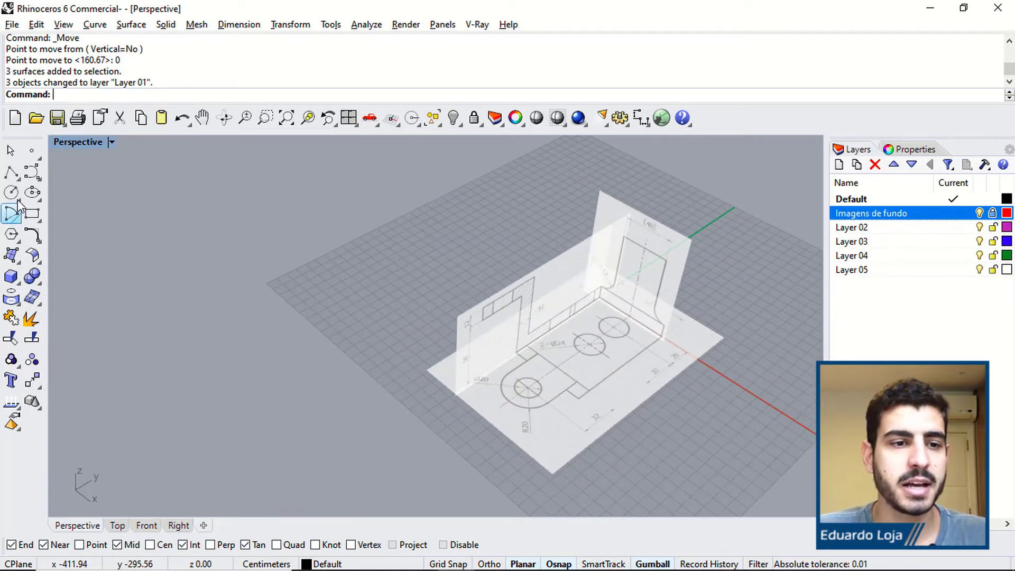
Review the pictures in the four-viewport layout, and examine the plate's outline and dimensions in the maximized Top view.
double_click(68, 140)
mouse_move(464, 353)
right_mouse_down()
mouse_move(573, 379)
mouse_move(593, 351)
right_mouse_up()
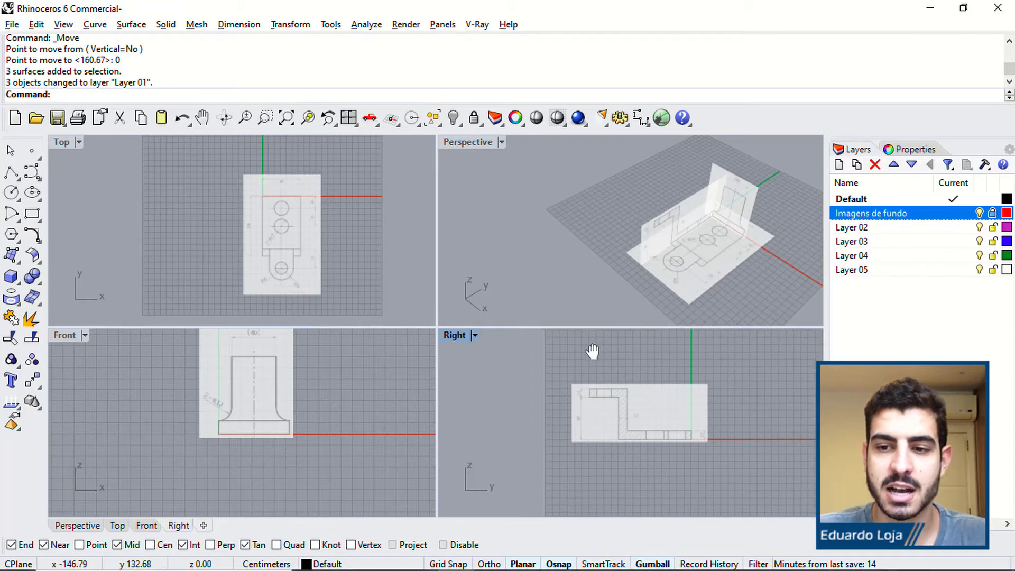
right_click_drag(239, 405, 235, 426)
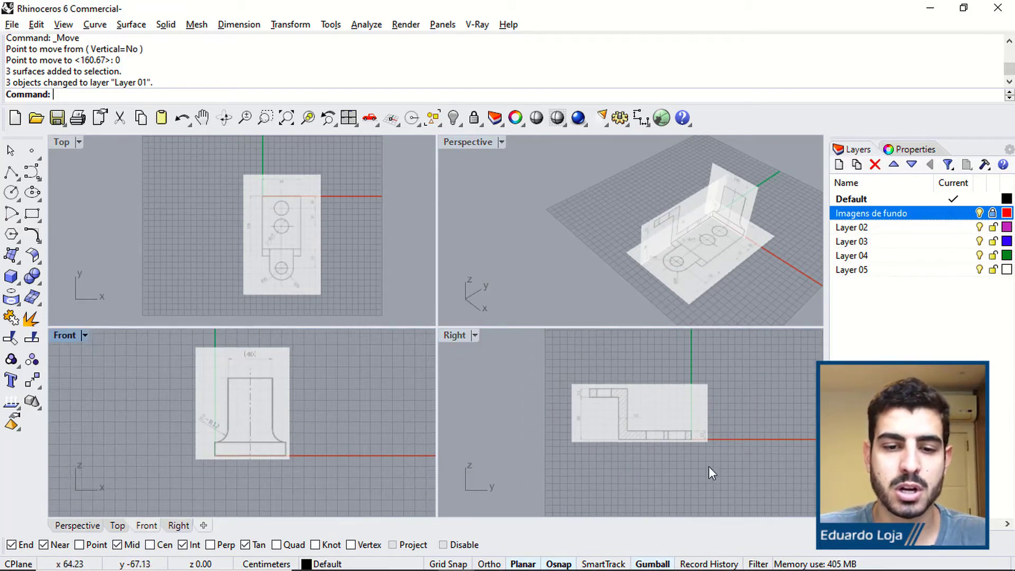
double_click(65, 142)
scroll(477, 280, "up", 5)
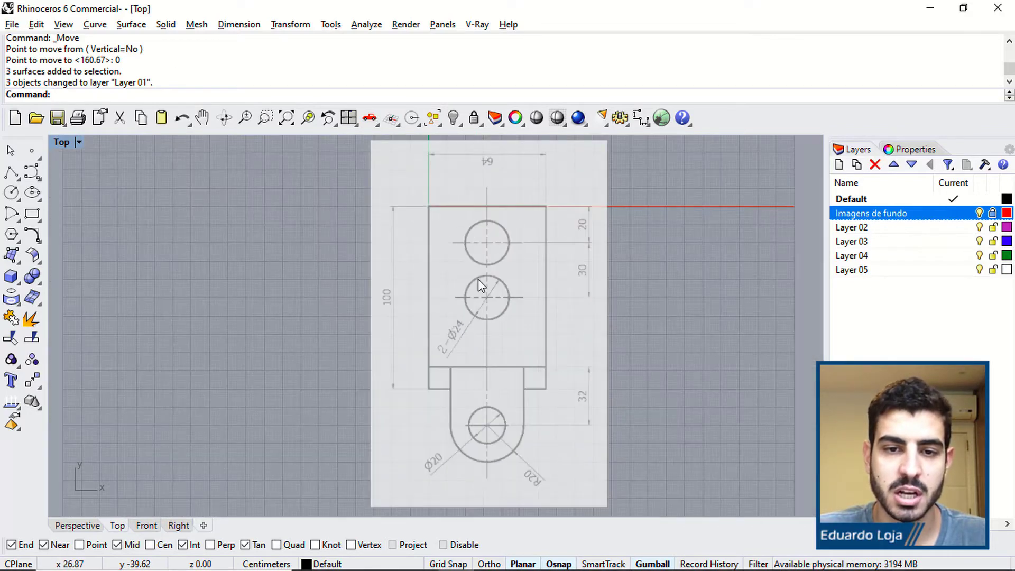
scroll(478, 278, "down", 2)
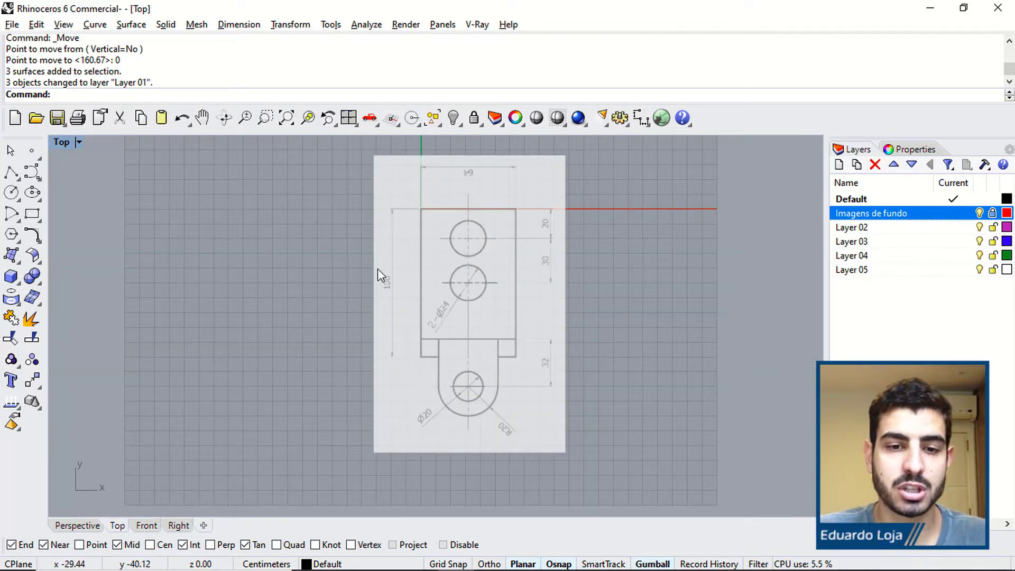
scroll(480, 258, "up", 2)
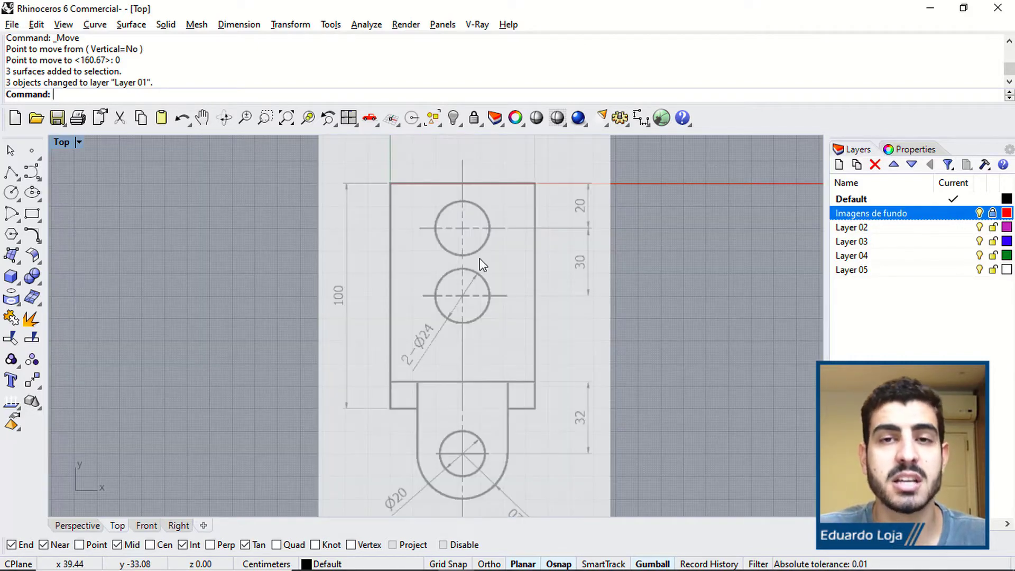
scroll(480, 258, "down", 2)
scroll(480, 258, "up", 2)
scroll(401, 325, "down", 2)
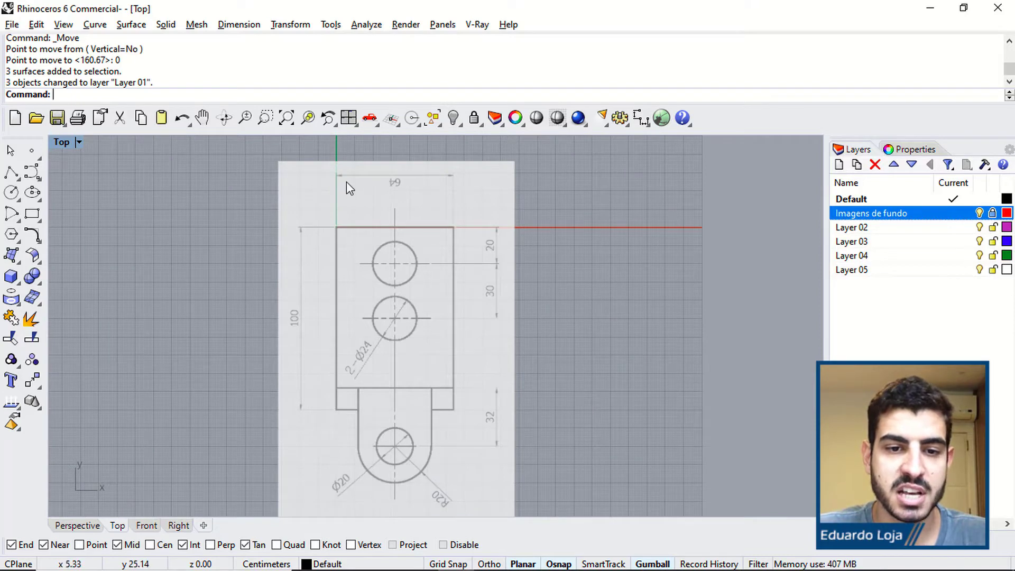
Draw the base plate outline as a rectangle starting at the origin (0), with a length of 64 and a width of -100.
left_click(33, 214)
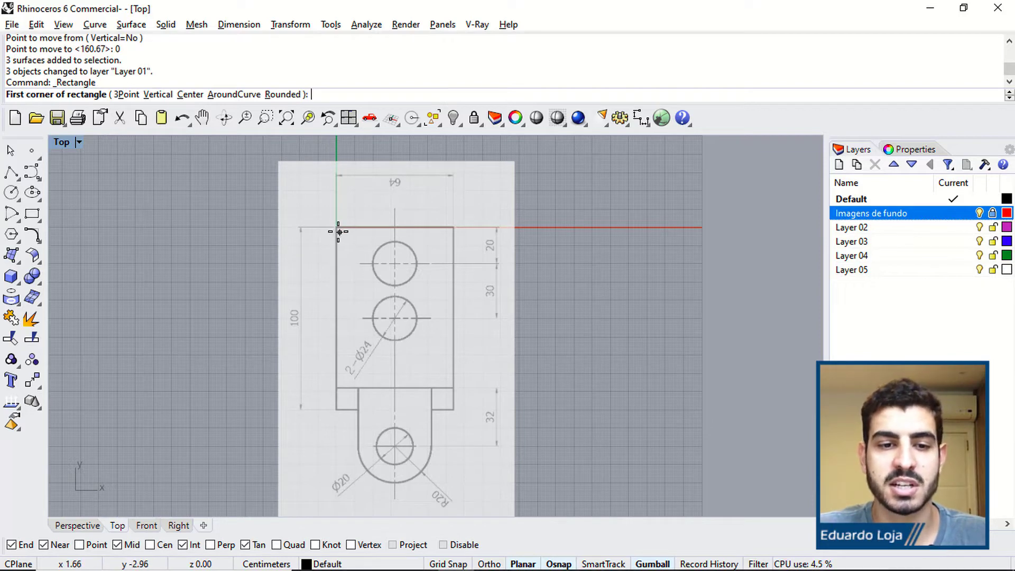
scroll(336, 229, "up", 3)
scroll(333, 235, "down", 5)
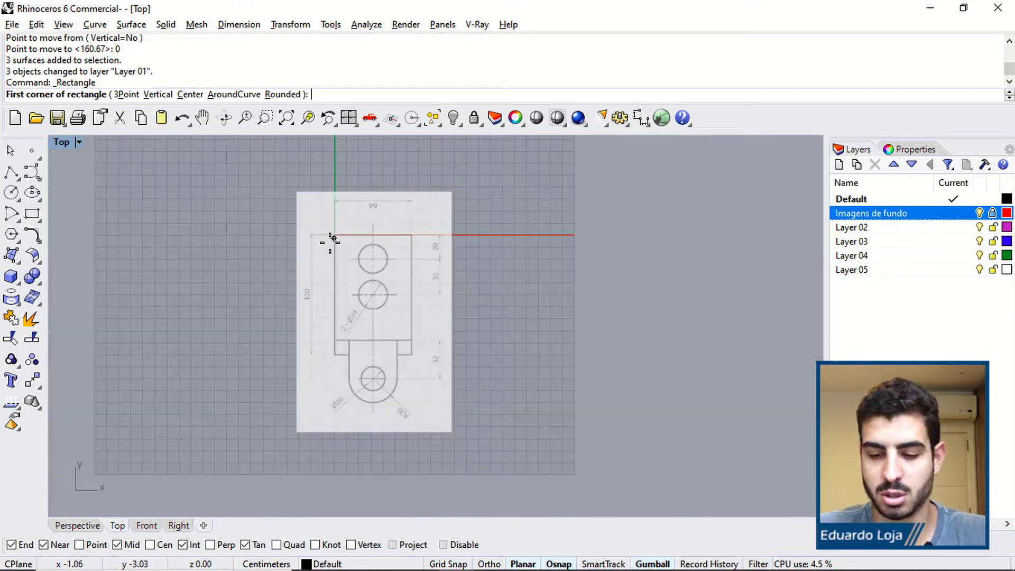
type("0")
key("Return")
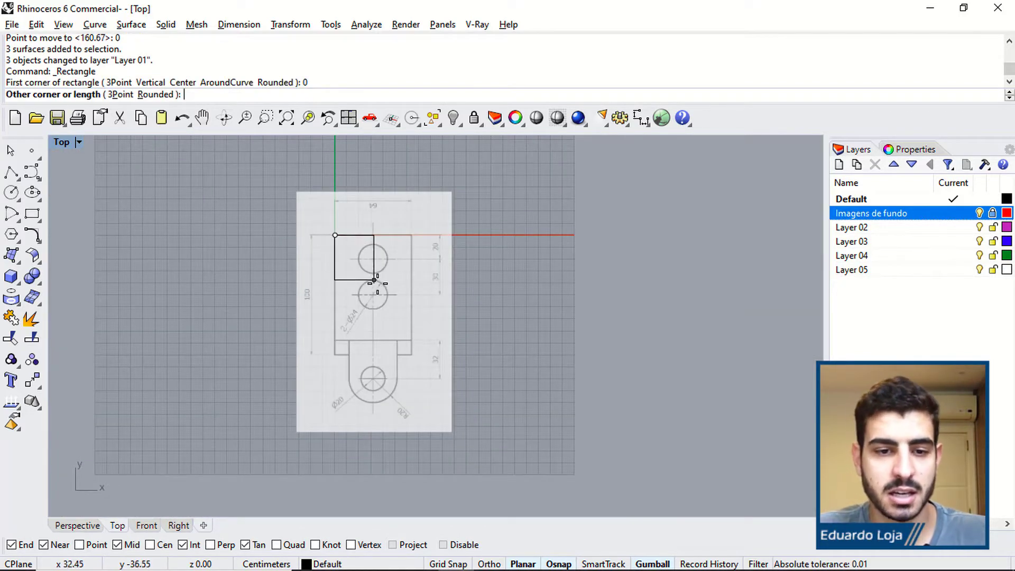
scroll(370, 281, "up", 1)
scroll(344, 253, "up", 3)
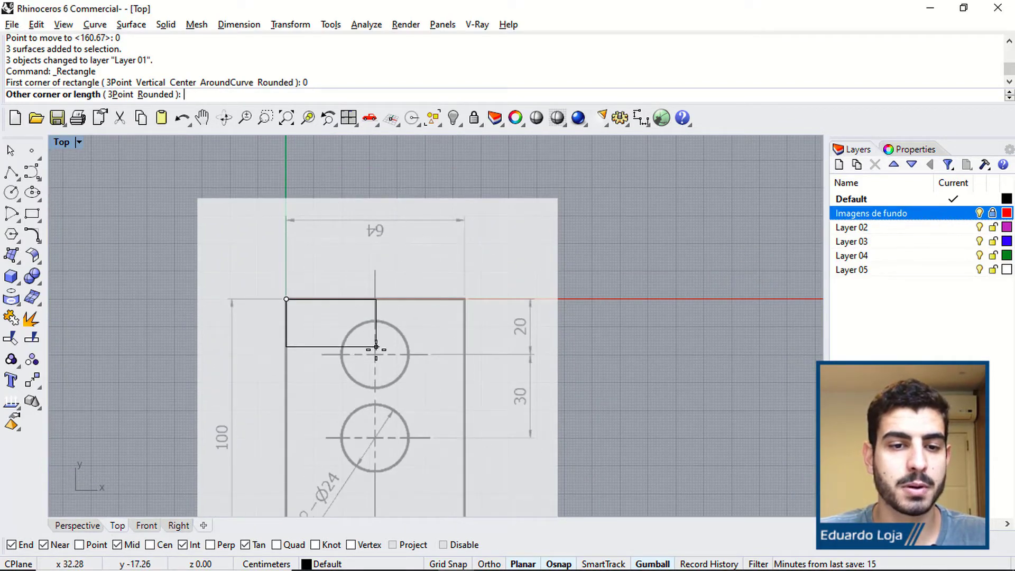
type("64")
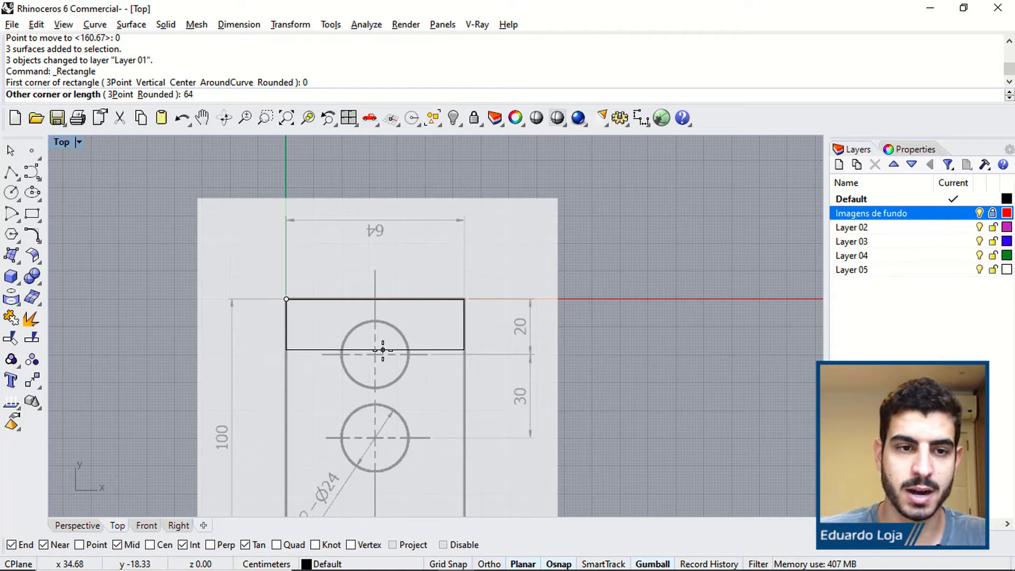
key("Return")
scroll(417, 314, "down", 2)
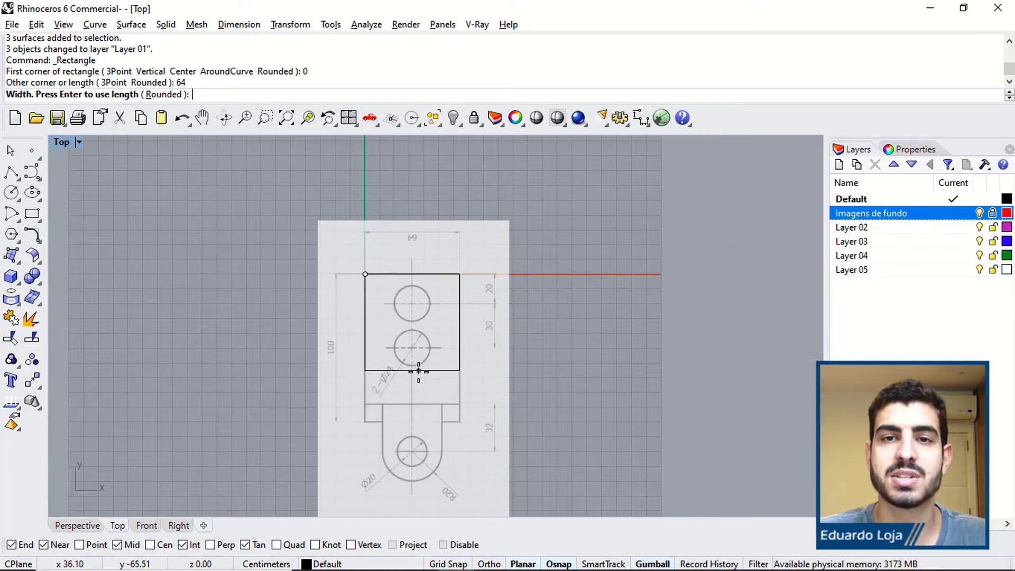
type("1")
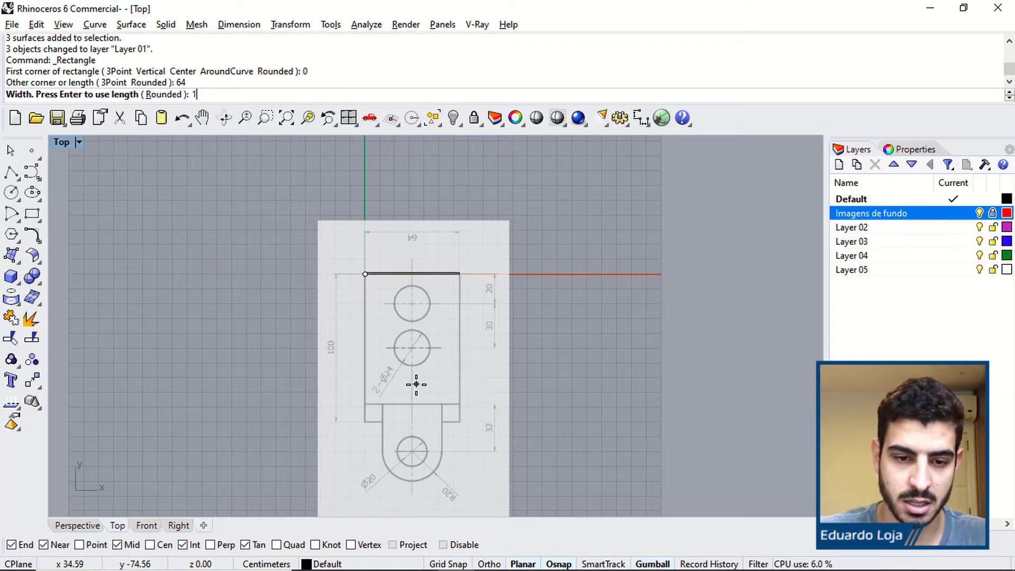
type("00")
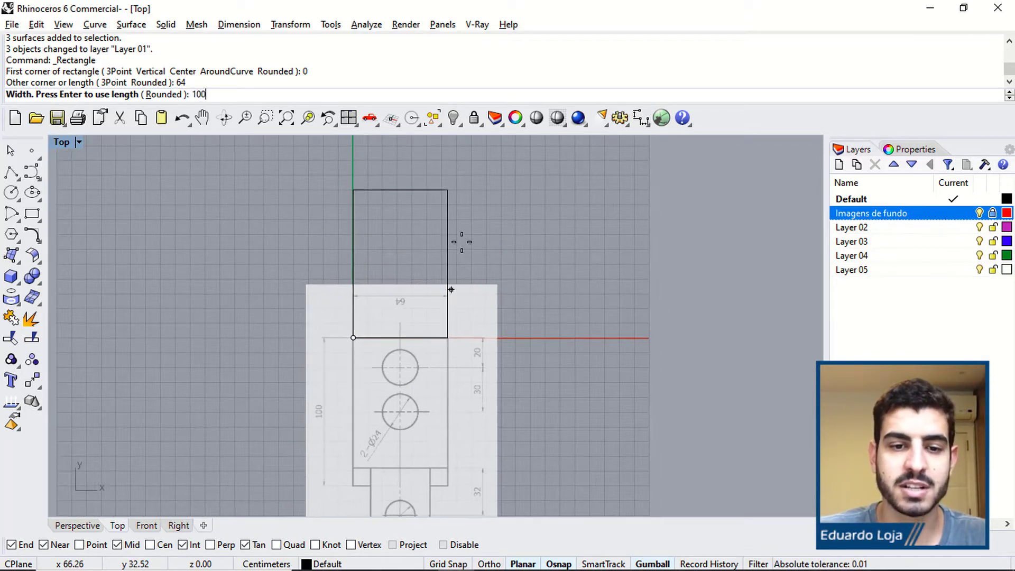
key("BackSpace")
key("BackSpace")
key("BackSpace")
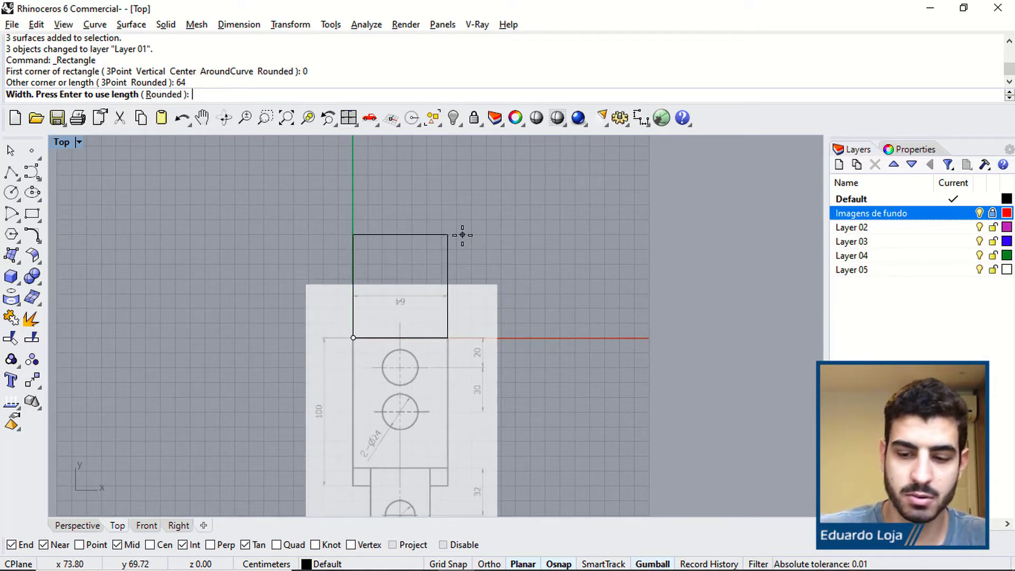
type("-100")
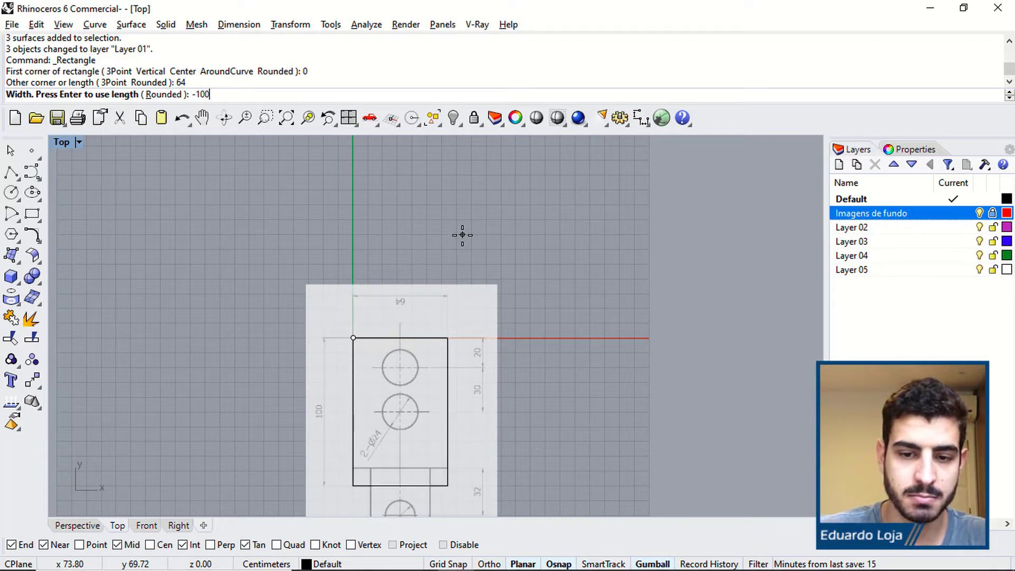
key("Return")
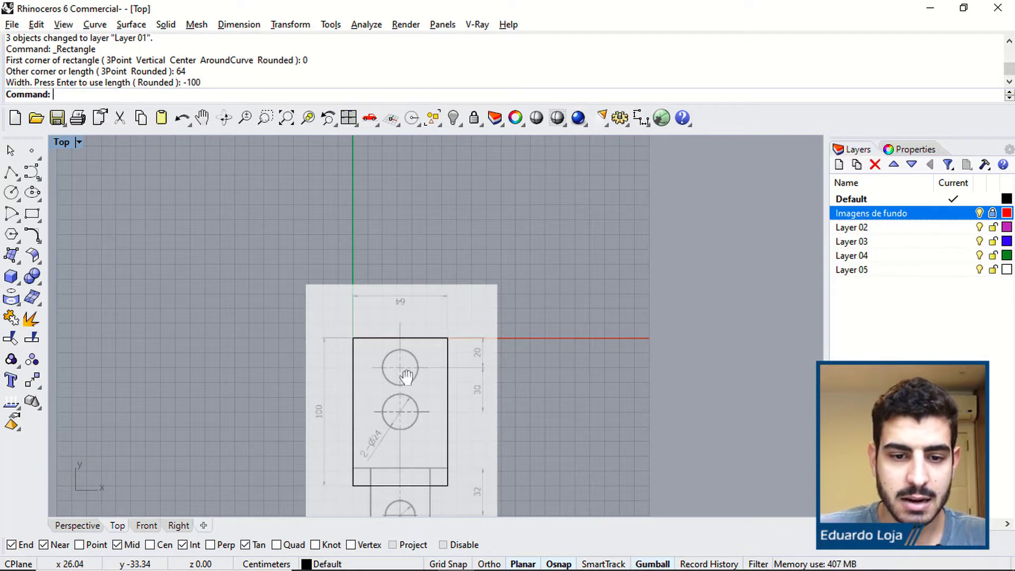
Draw a vertical centre line from the midpoint of the plate's upper edge down past the bracket's rounded end.
scroll(435, 317, "up", 2)
right_click_drag(424, 370, 399, 340)
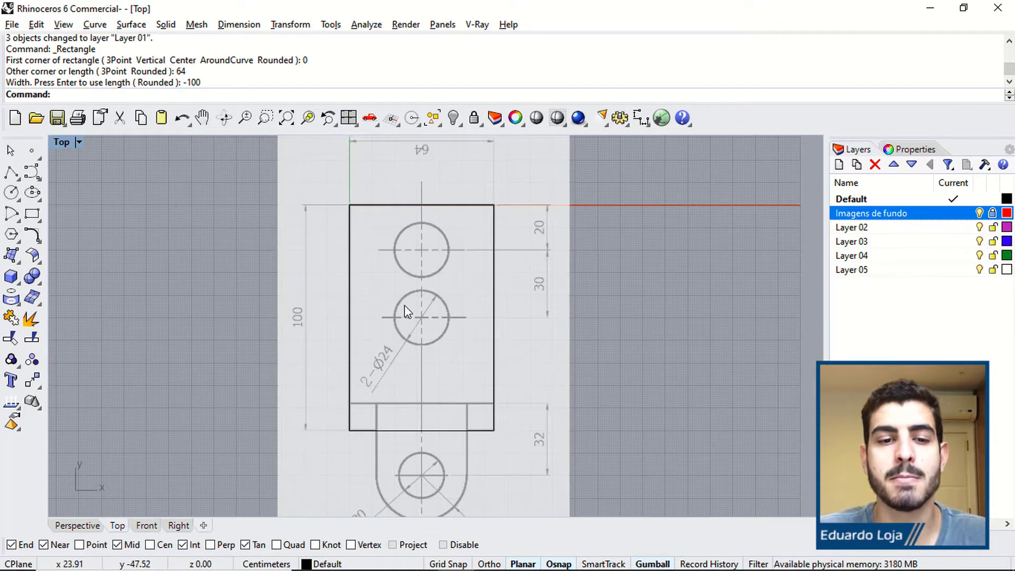
scroll(461, 253, "up", 3)
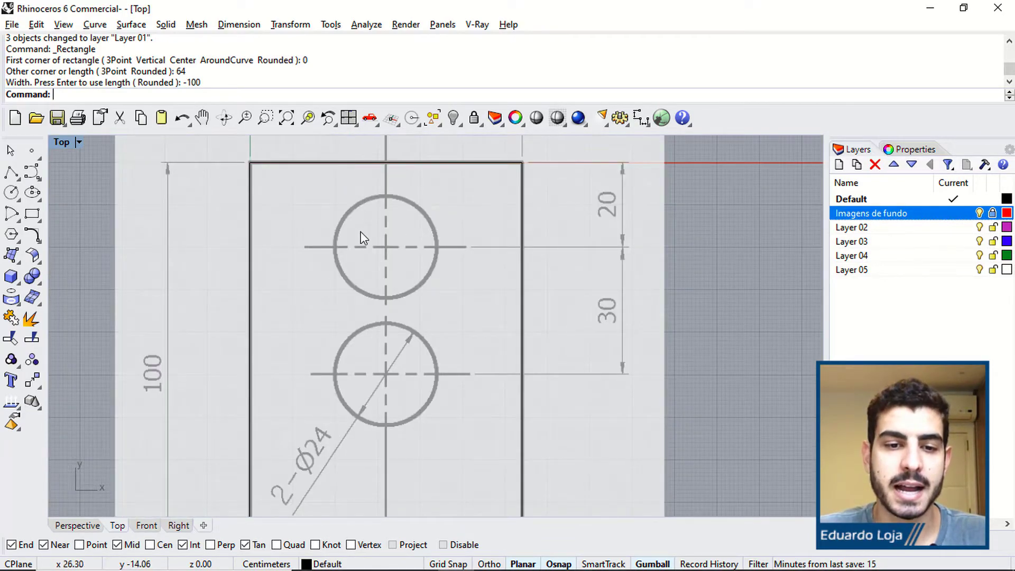
scroll(414, 311, "down", 2)
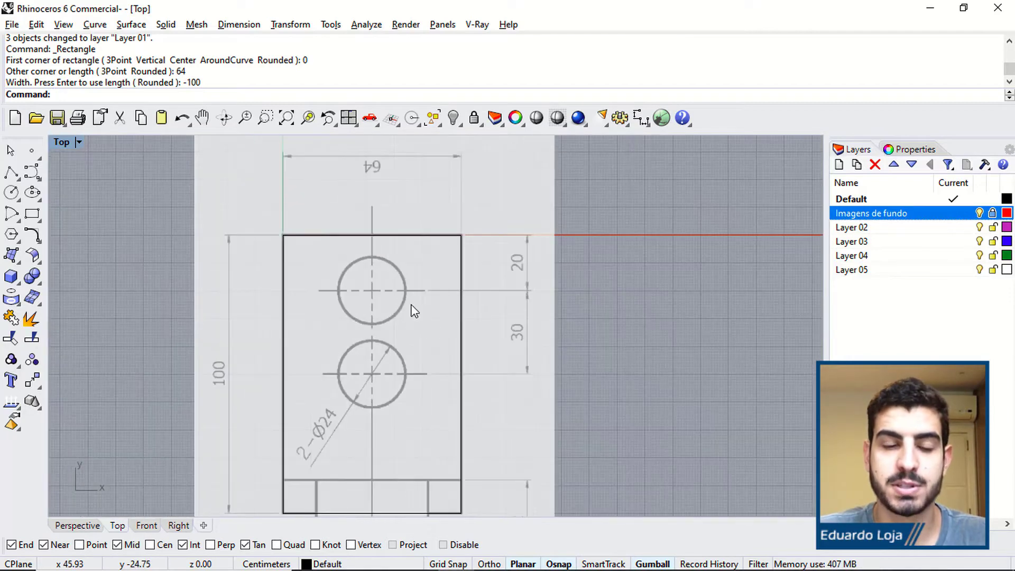
left_click(15, 173)
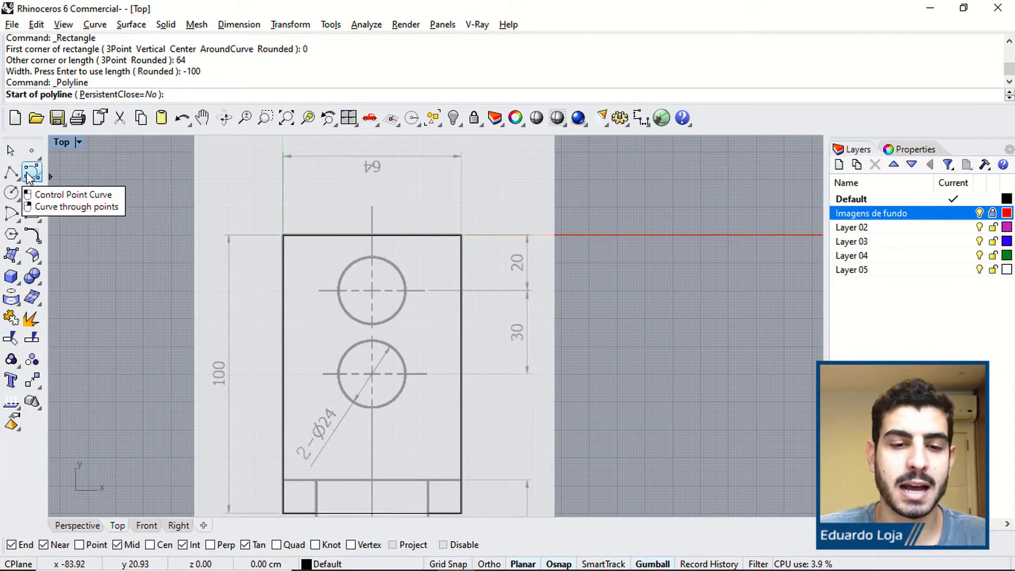
scroll(338, 215, "down", 3)
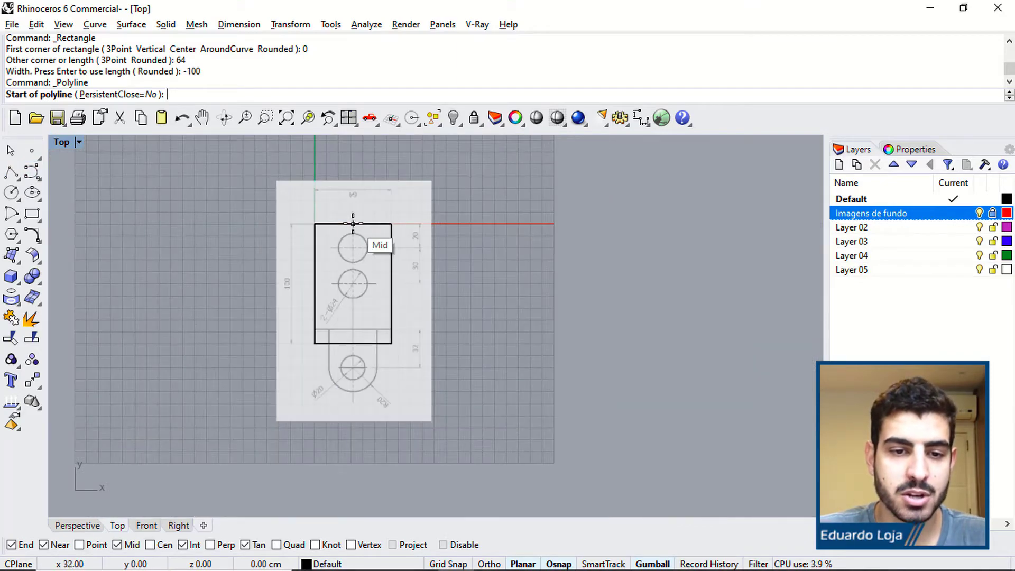
left_click(353, 223)
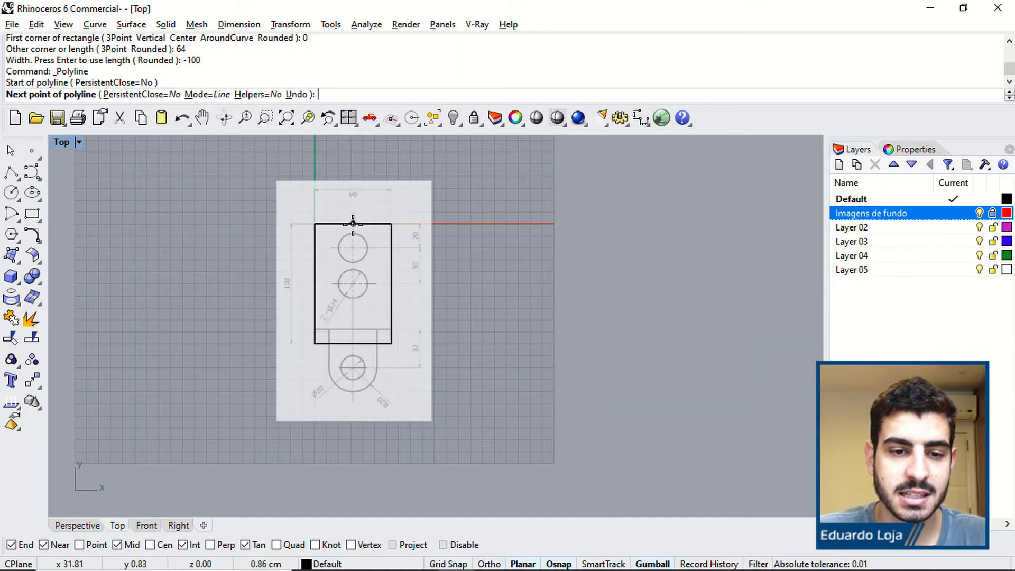
left_click(352, 451)
key("Return")
Move the centre line straight up so it extends beyond the plate's upper edge, and deselect it.
left_click(352, 442)
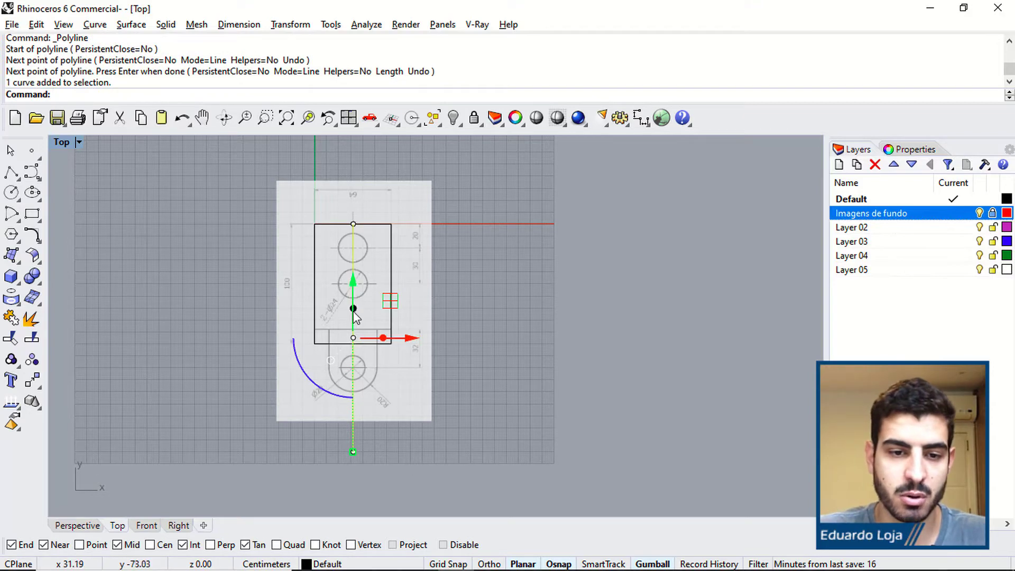
left_click_drag(355, 316, 355, 265)
left_click(458, 274)
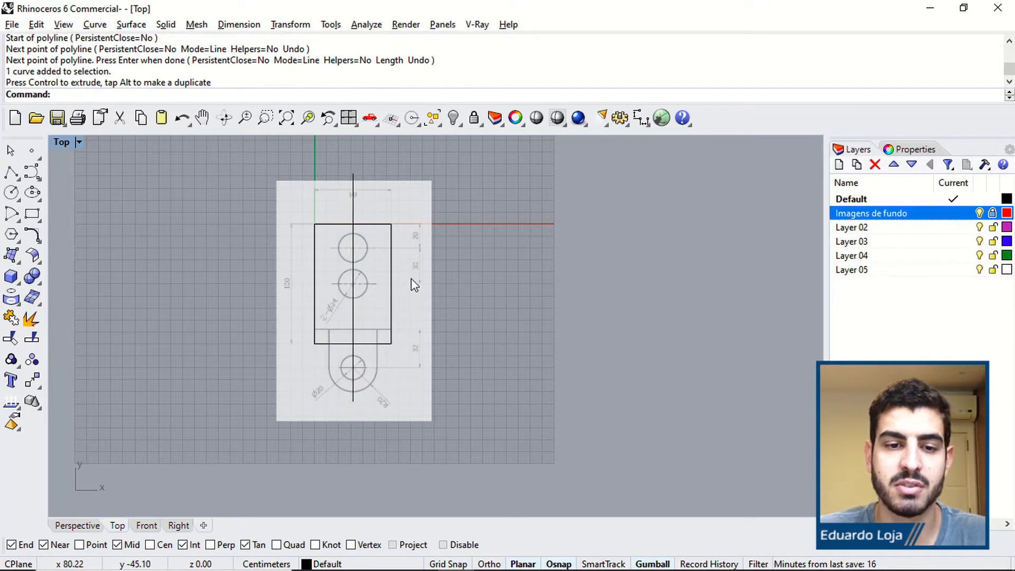
Draw a 20 cm helper line from the midpoint of the plate's upper edge down along the centre line to the upper hole's centre.
scroll(405, 280, "up", 5)
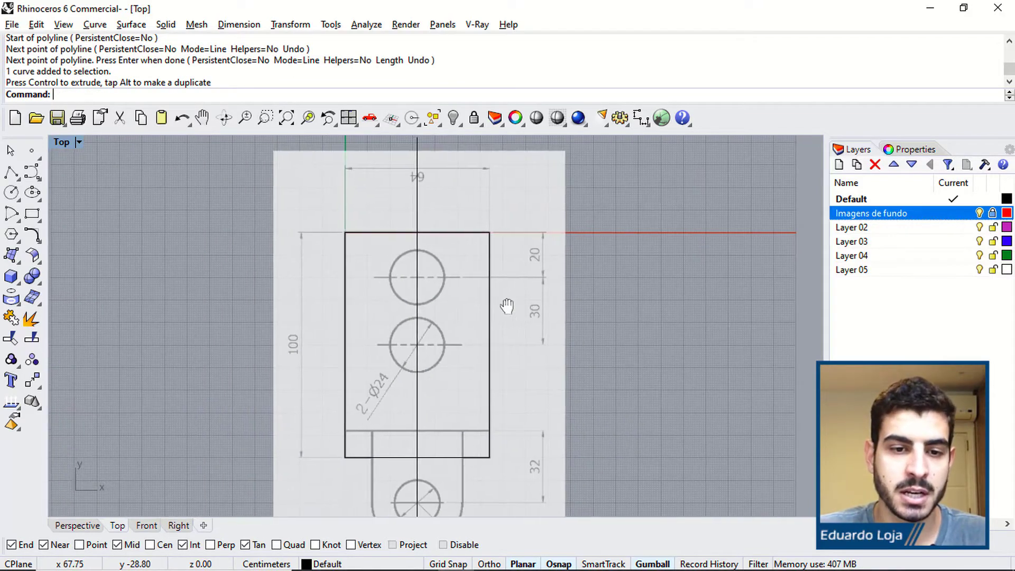
left_click(12, 172)
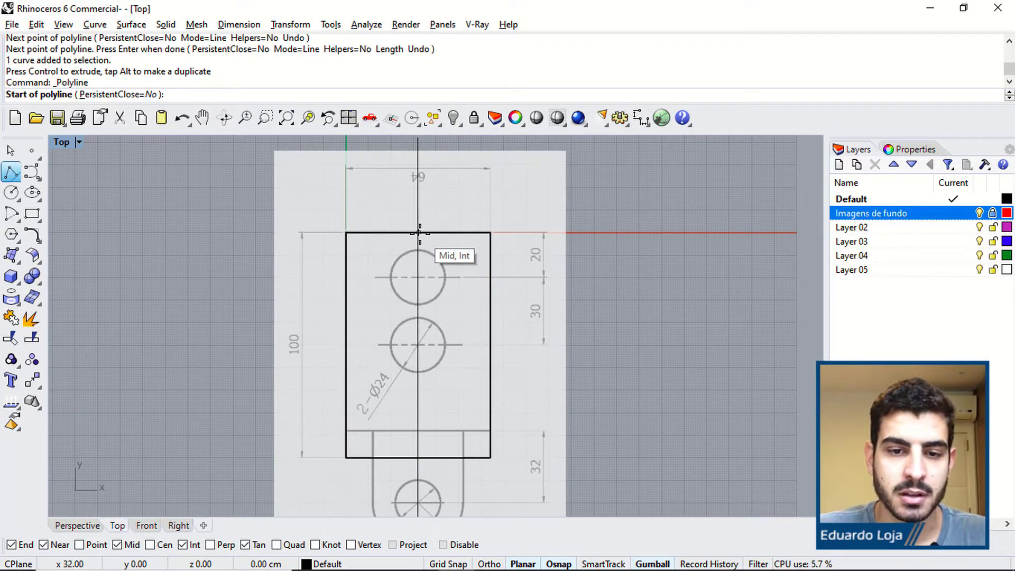
scroll(421, 230, "up", 3)
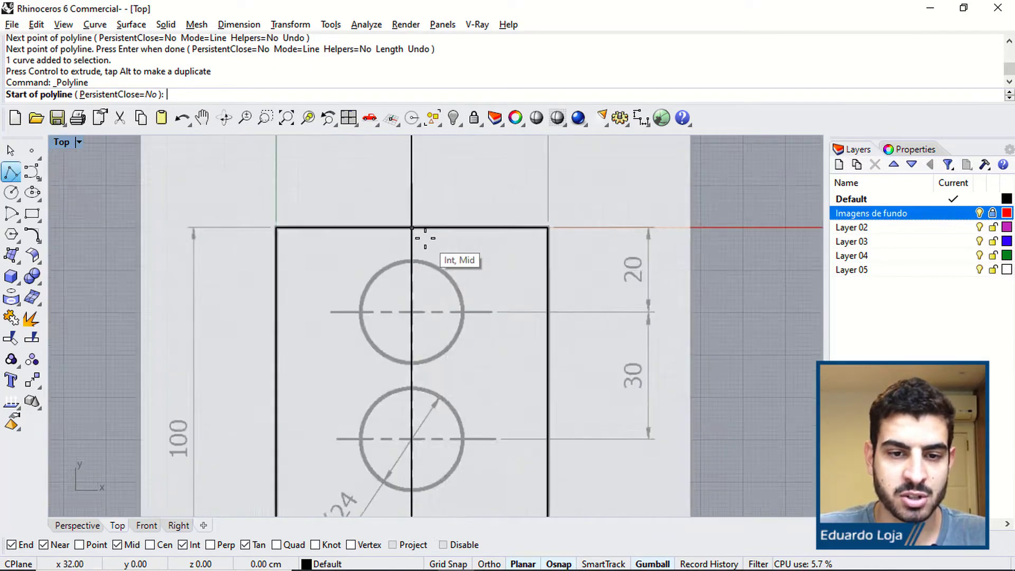
scroll(425, 238, "up", 2)
left_click(405, 222)
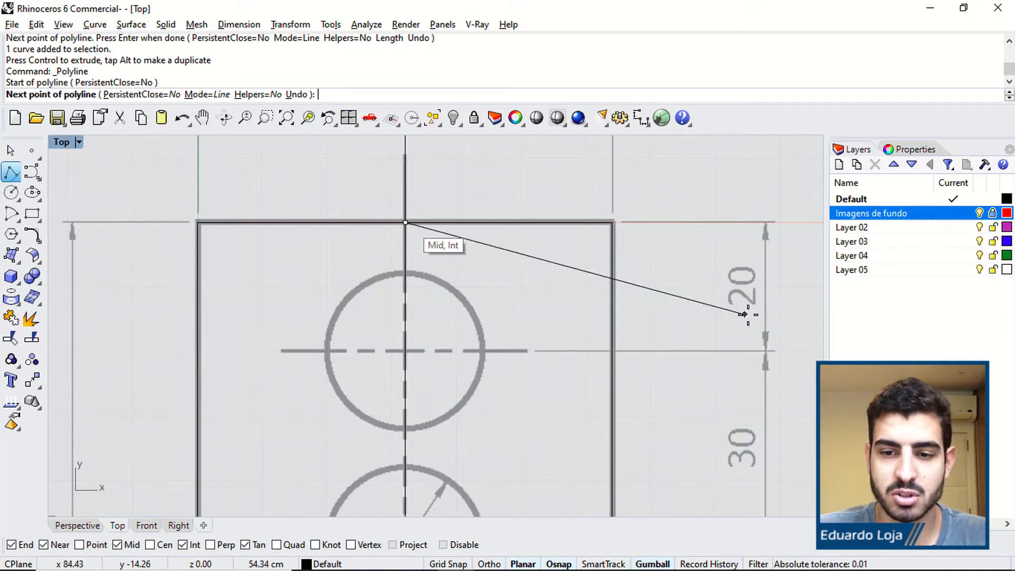
type("2")
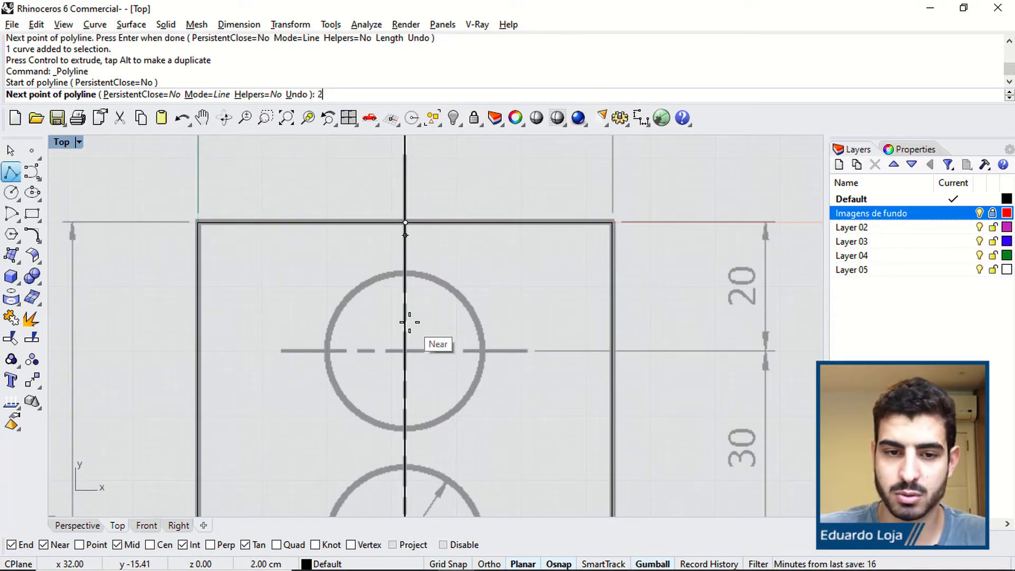
type("0")
key("Return")
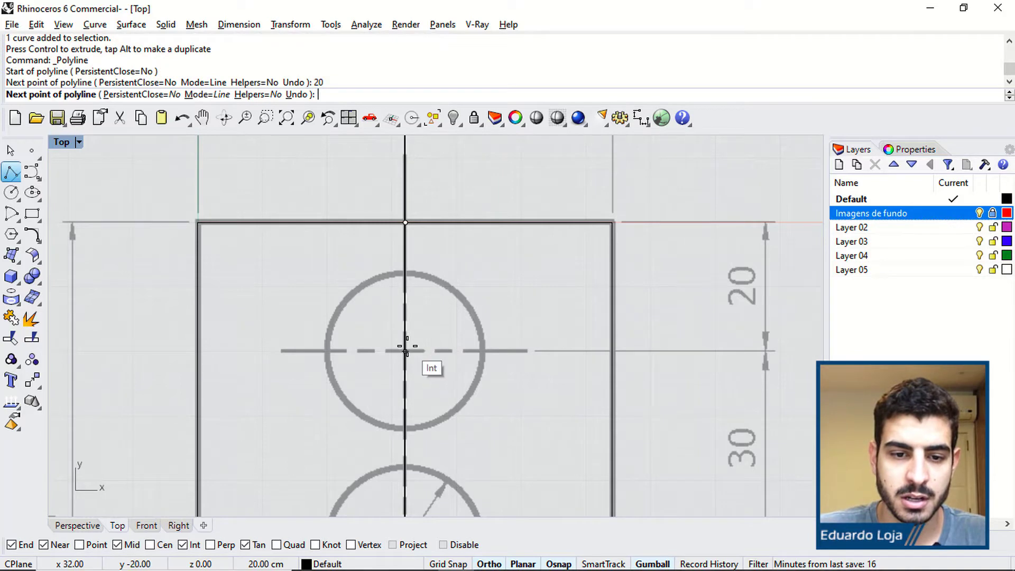
left_click(405, 350)
key("Return")
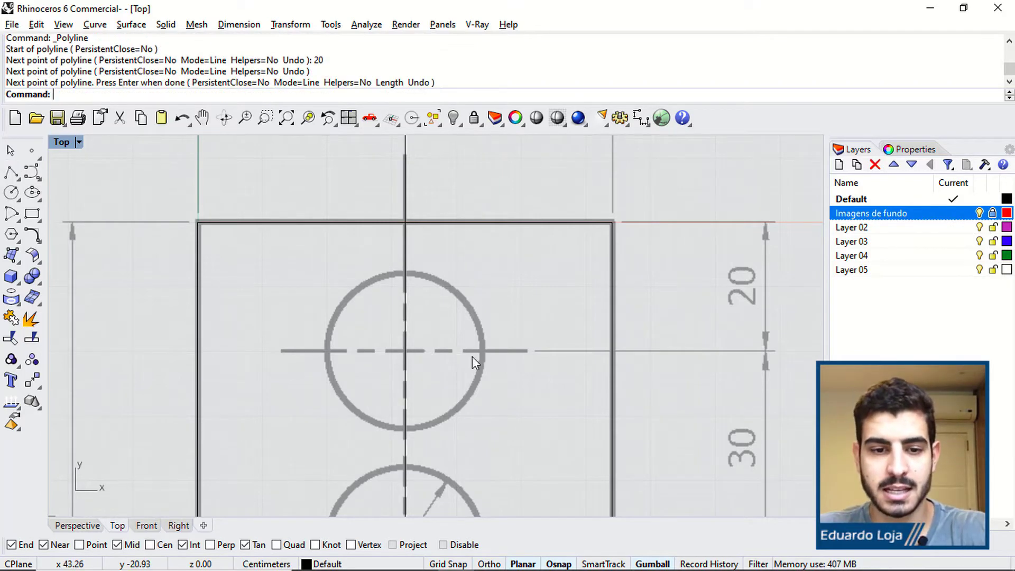
Select the short helper line and place a point object at its lower end to mark the upper hole's centre.
left_click(406, 314)
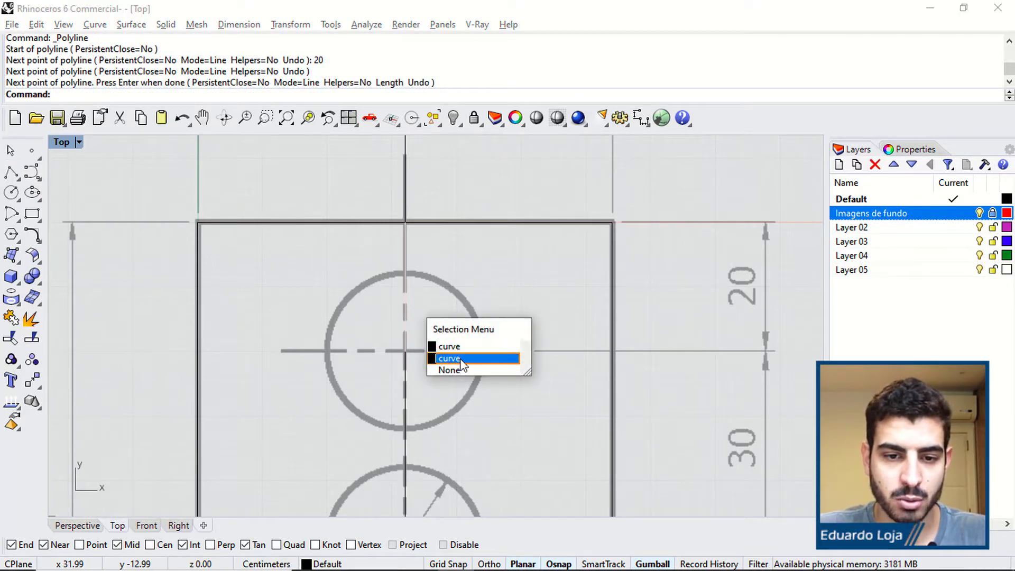
left_click(462, 359)
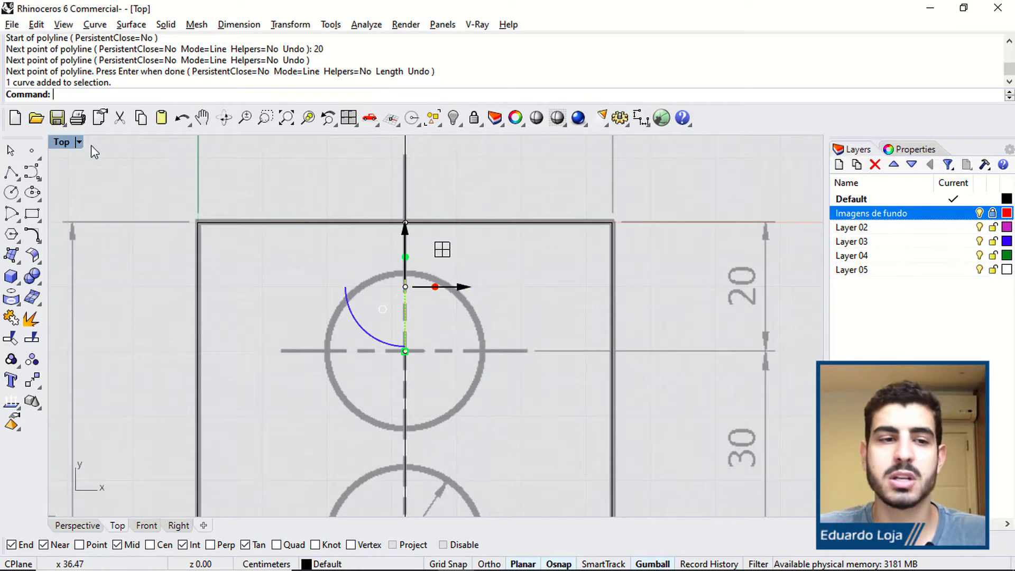
left_click(35, 152)
left_click(410, 357)
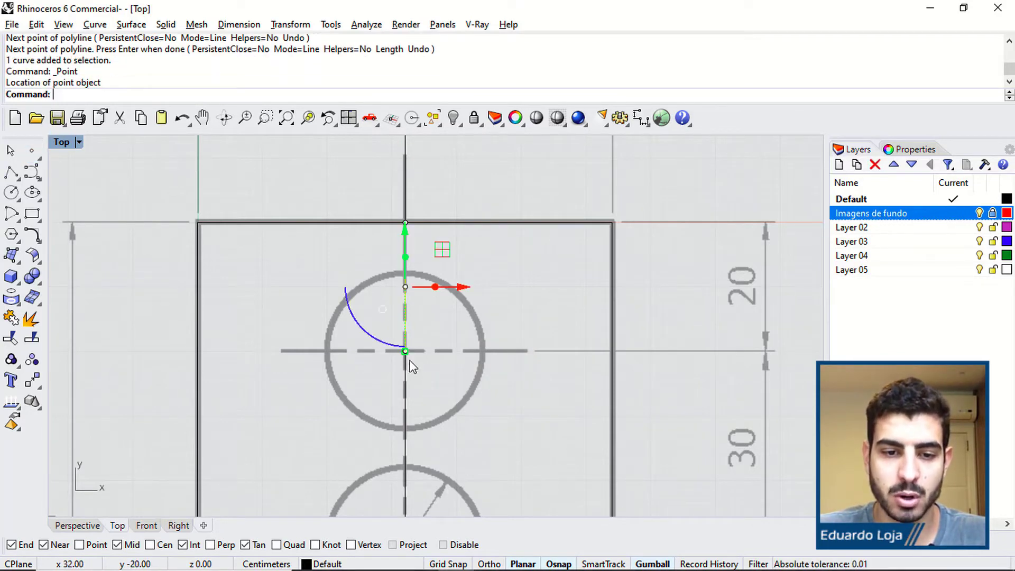
left_click(509, 268)
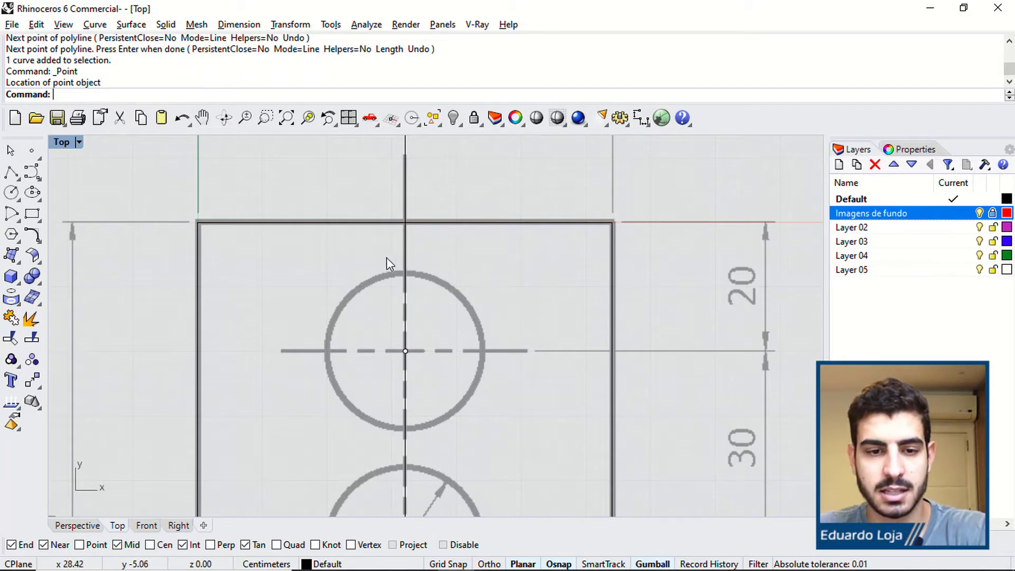
Delete the short helper line, keeping the long centre line and the hole-centre point.
left_click(406, 260)
left_click(487, 311)
key("Delete")
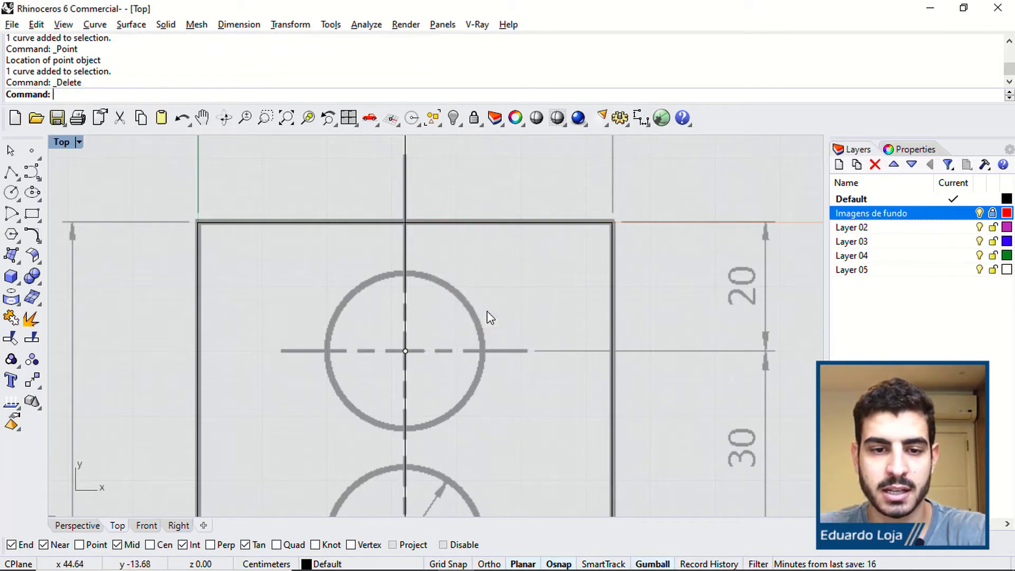
scroll(476, 323, "down", 4)
scroll(448, 307, "up", 2)
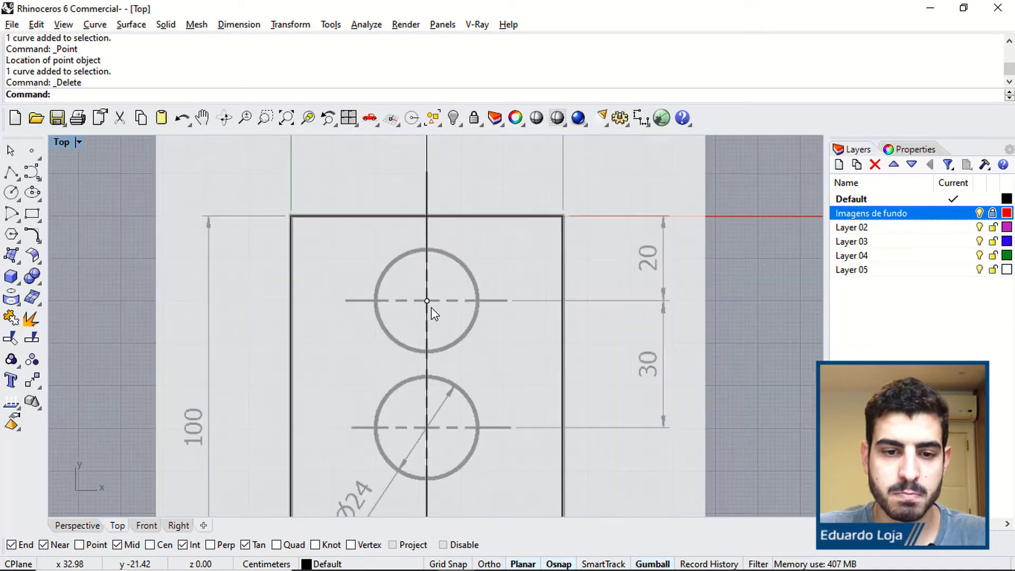
left_click(426, 300)
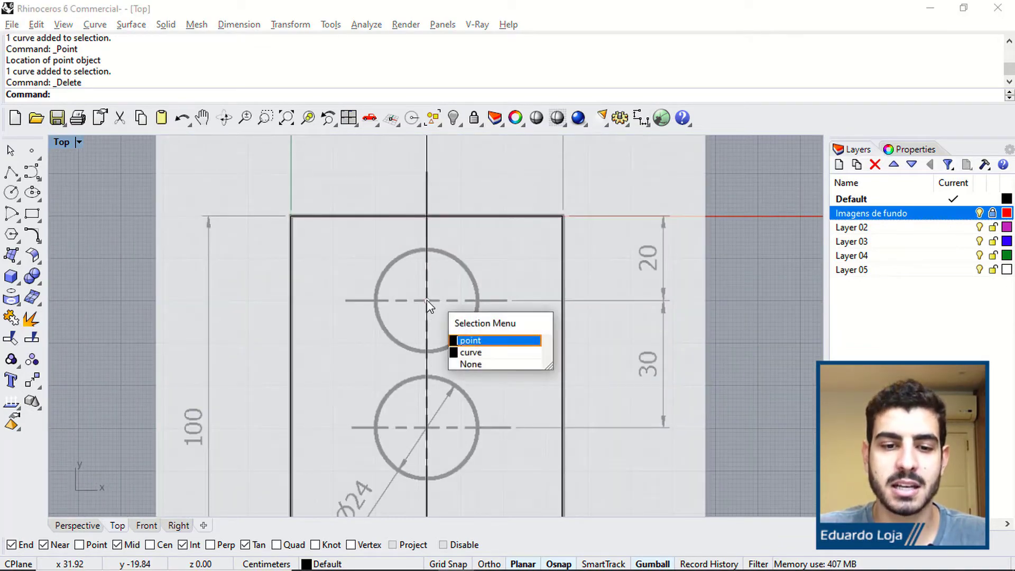
key("Escape")
scroll(465, 285, "down", 3)
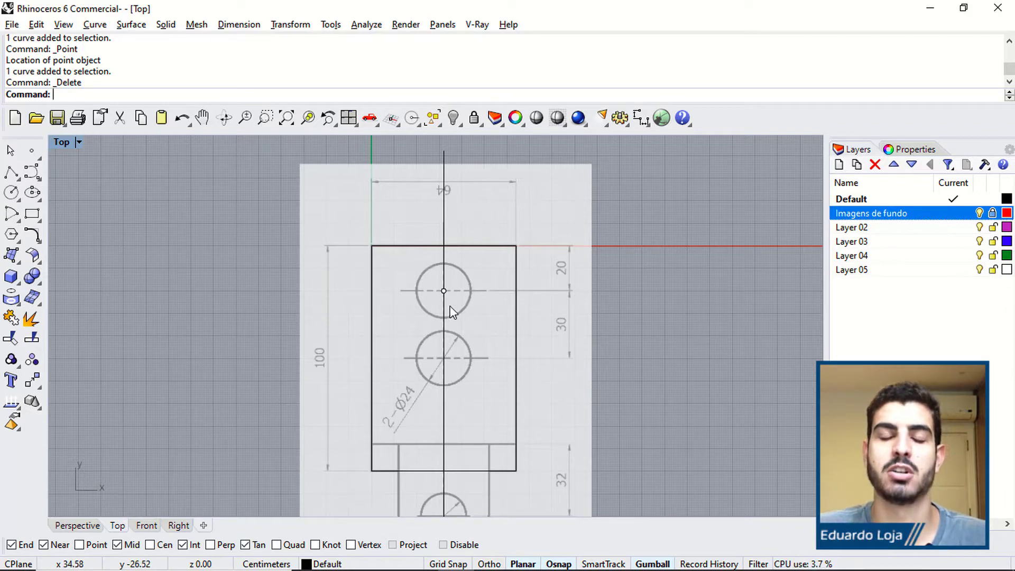
scroll(455, 305, "up", 3)
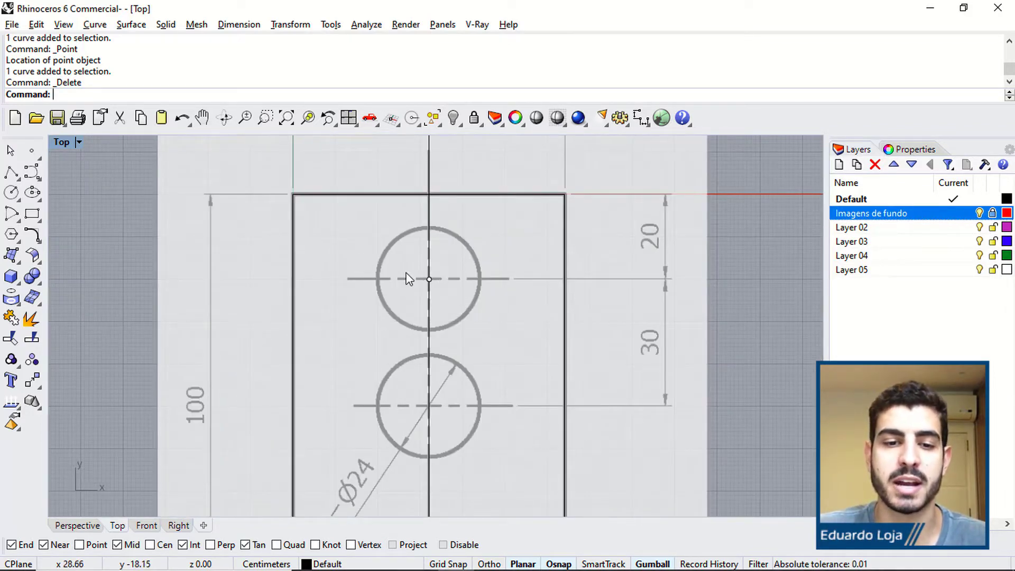
Enable the Point object snap and draw a circle of radius 12 cm centred on the upper hole's point.
left_click(13, 193)
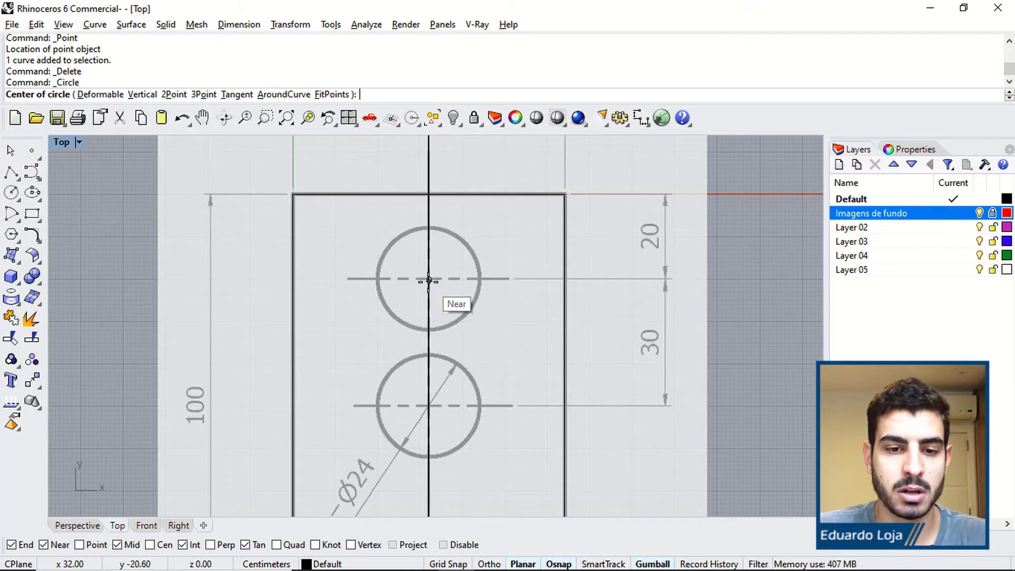
left_click(79, 544)
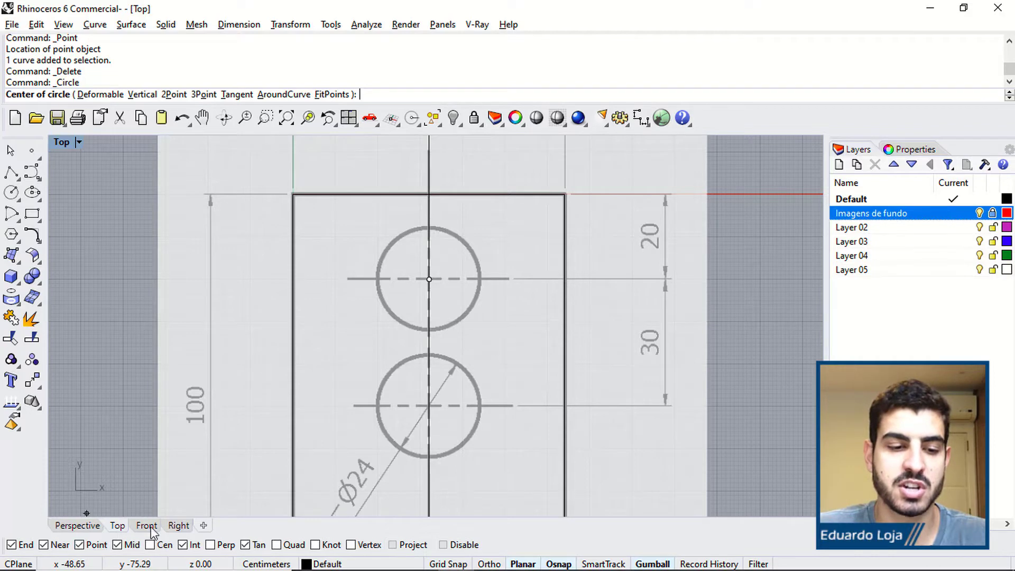
left_click(430, 278)
scroll(498, 324, "down", 4)
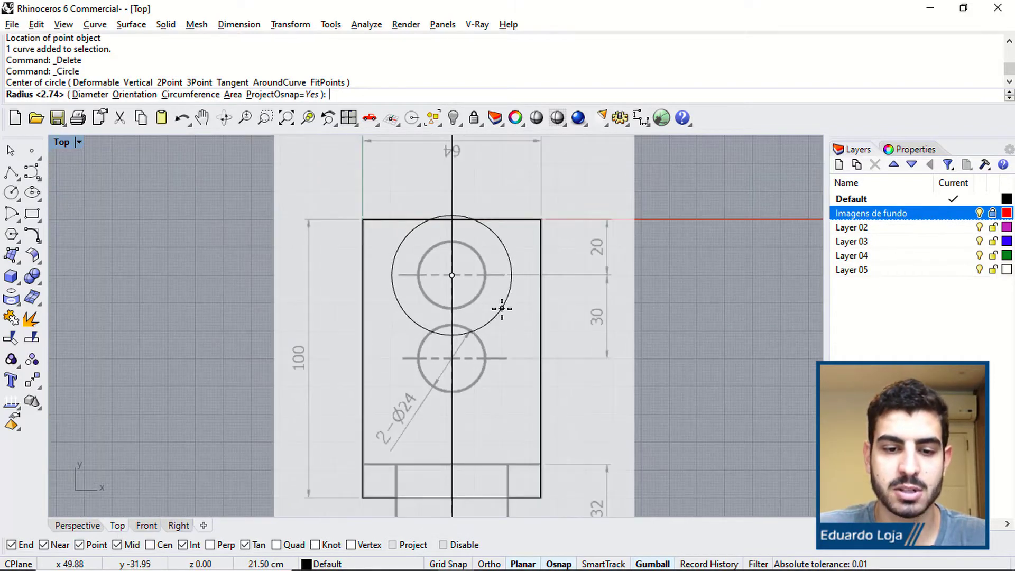
right_click_drag(518, 340, 522, 291)
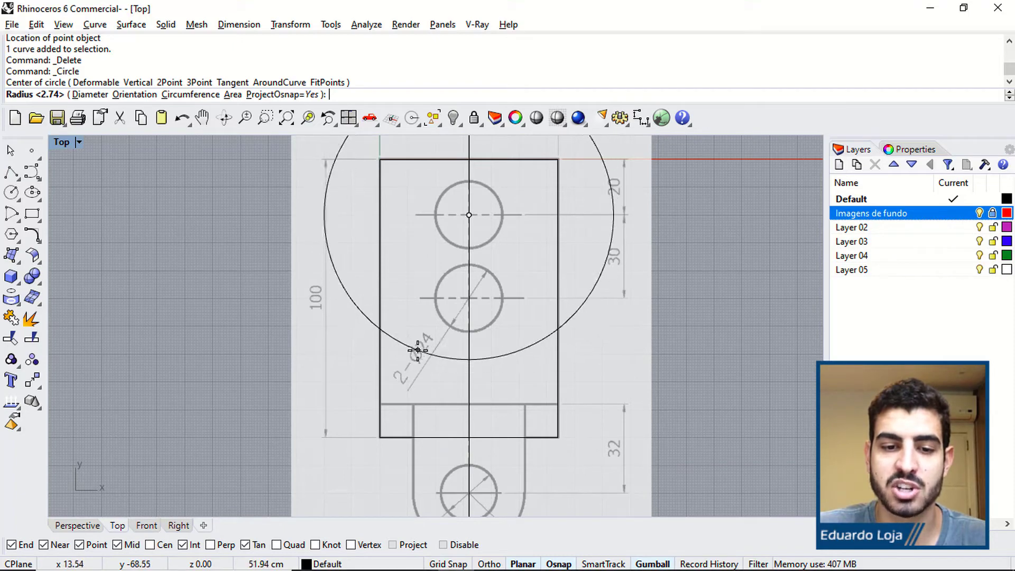
scroll(417, 353, "up", 5)
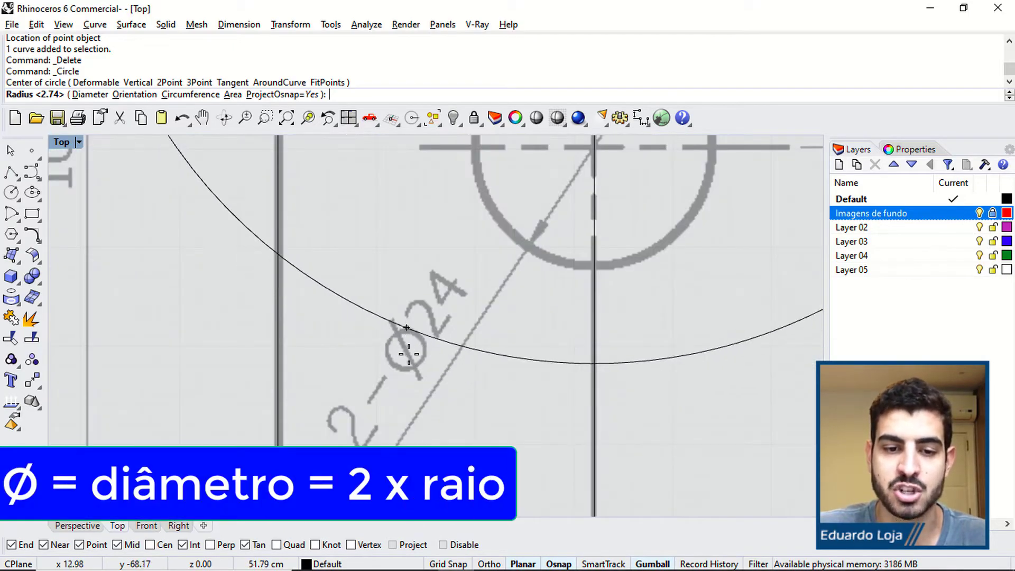
scroll(403, 345, "down", 5)
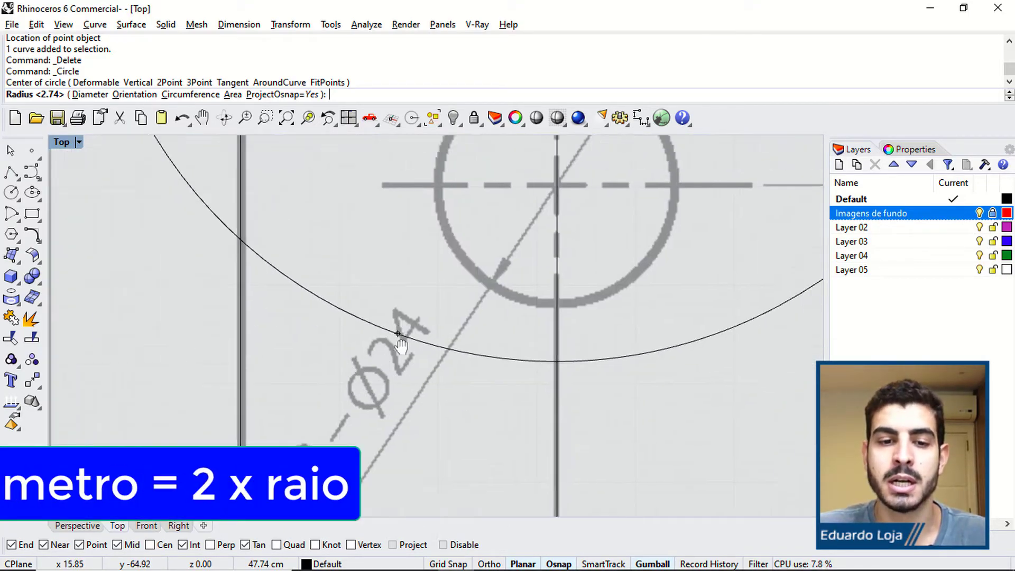
right_click_drag(415, 281, 392, 321)
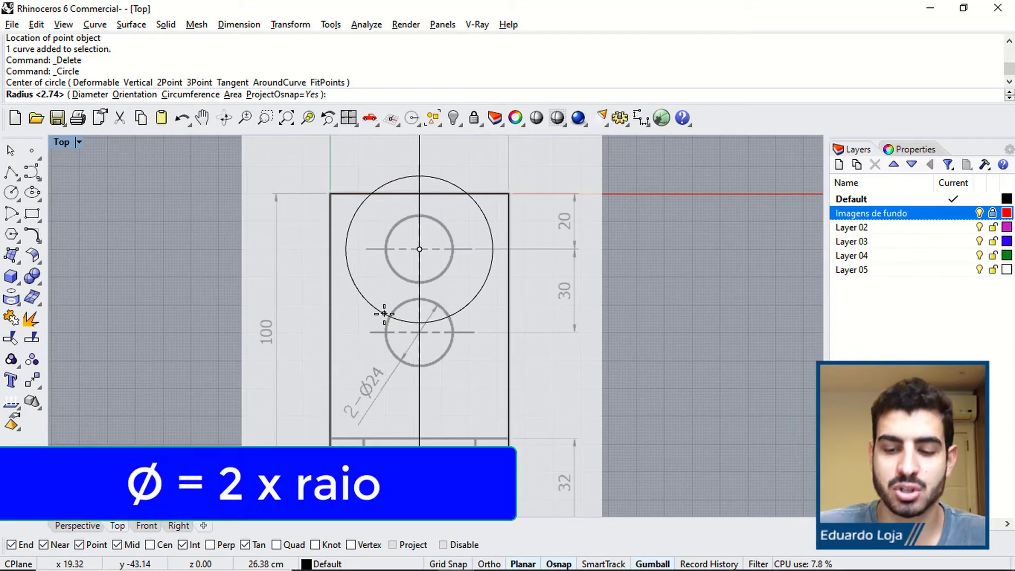
type("1")
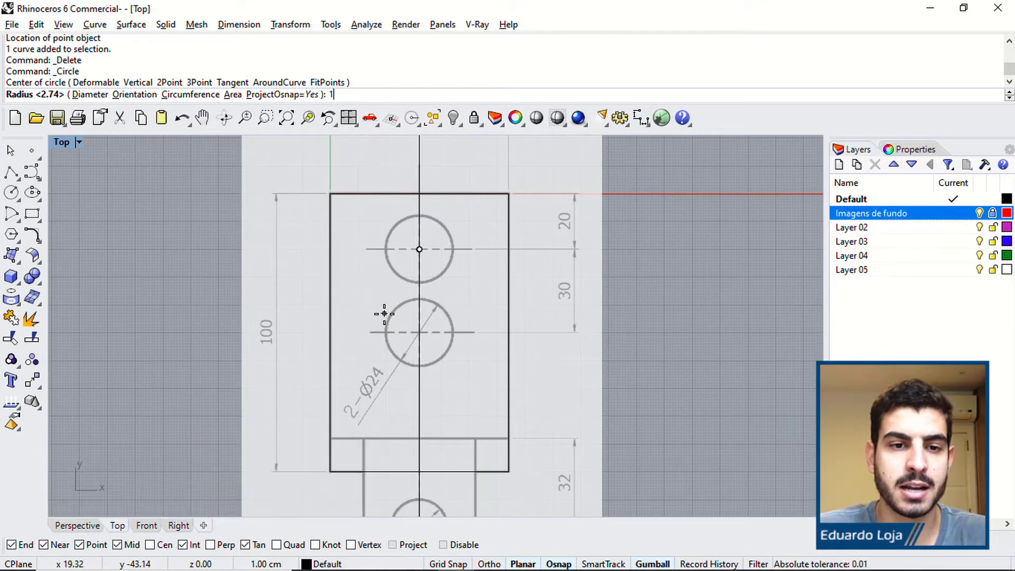
type("2")
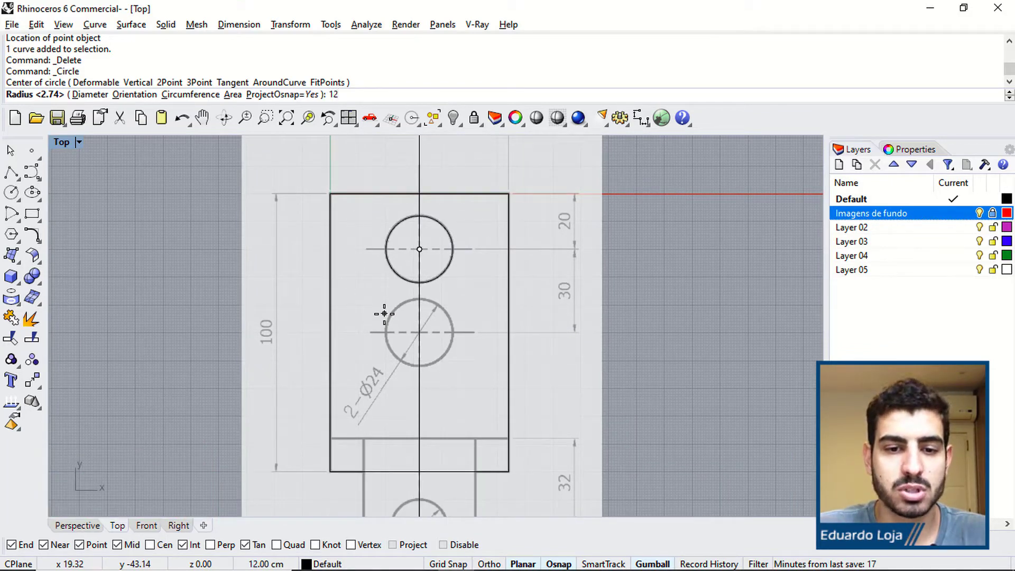
key("Return")
Draw a 30 cm helper line from the upper hole's centre point down along the centre line to the lower hole's centre.
scroll(469, 238, "up", 3)
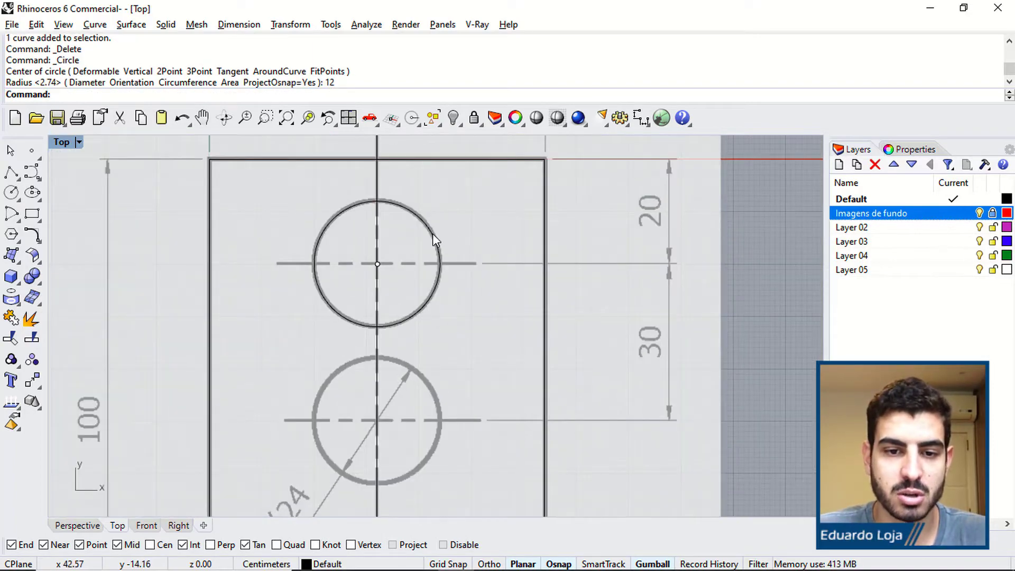
scroll(470, 251, "down", 2)
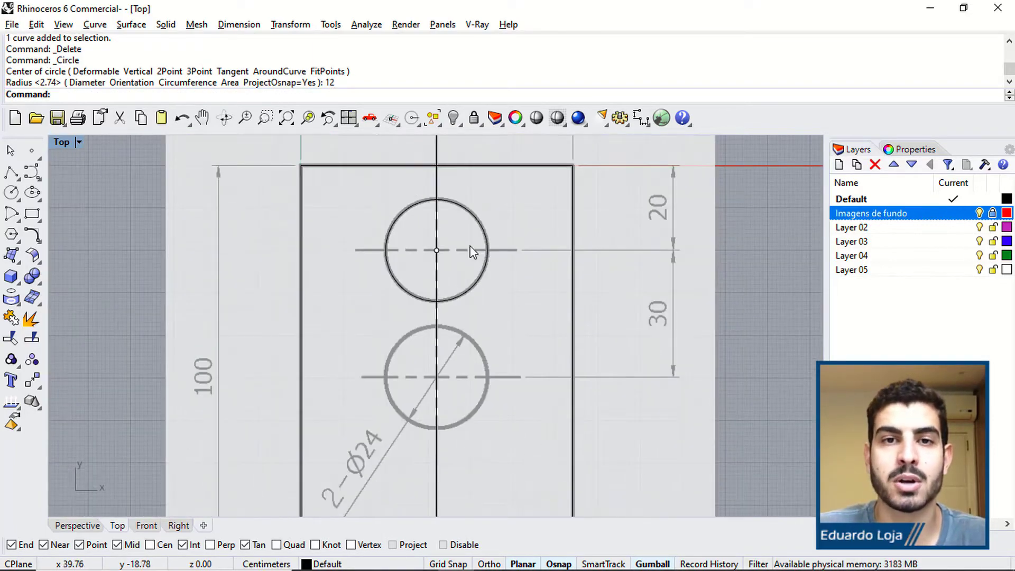
scroll(483, 247, "up", 2)
right_click_drag(485, 249, 464, 241)
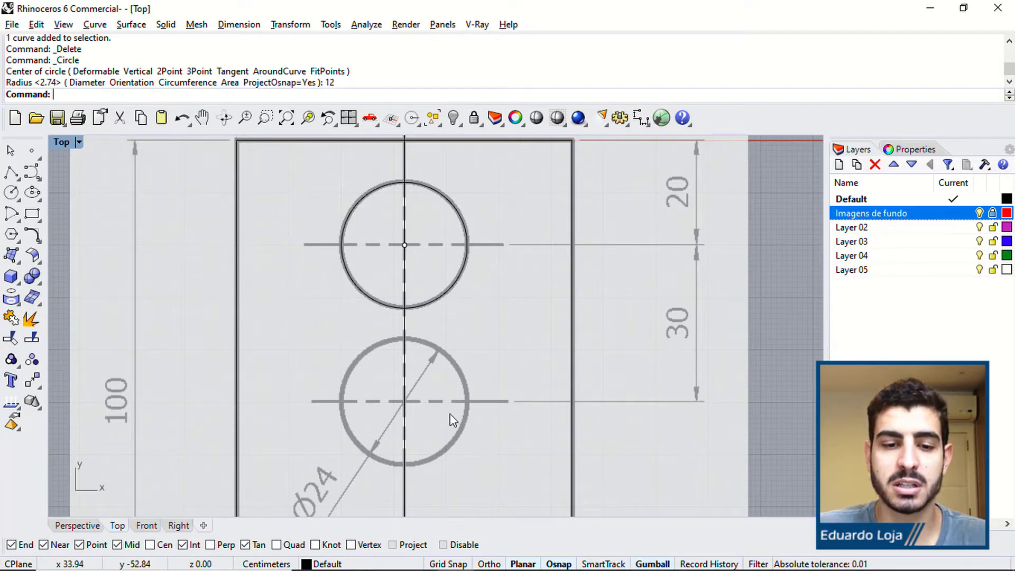
left_click(10, 171)
left_click(407, 247)
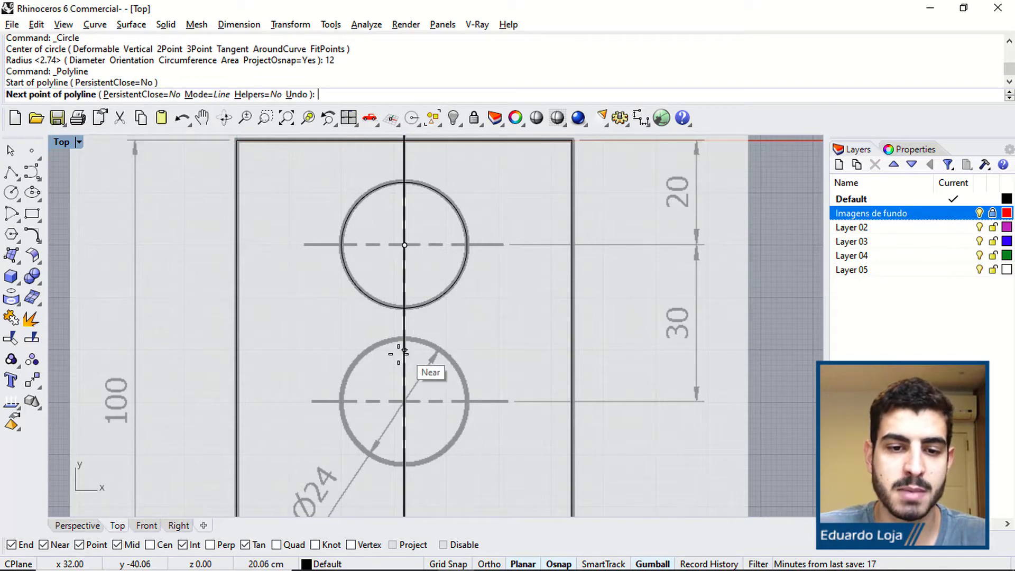
type("30")
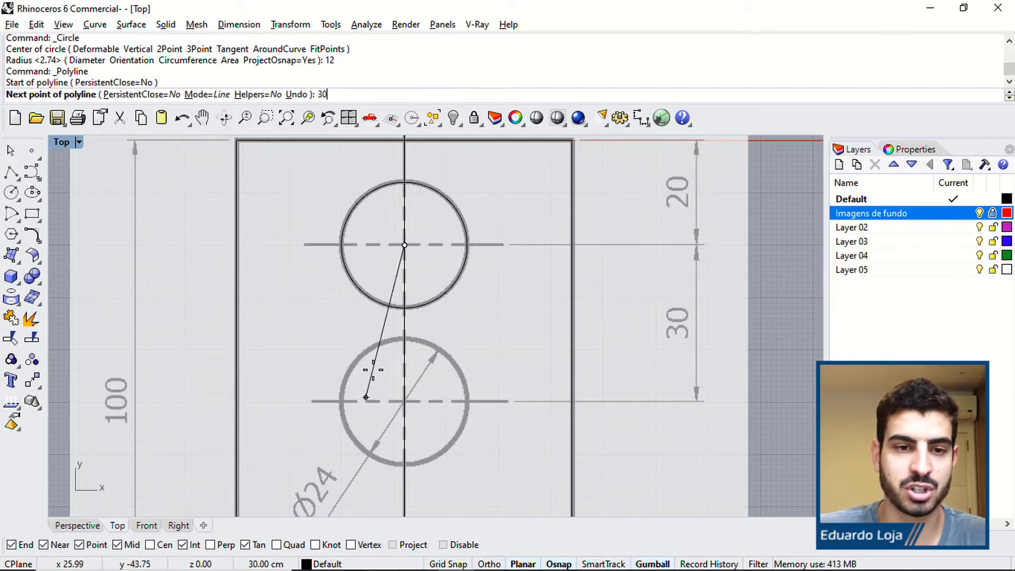
key("Return")
left_click(392, 399)
scroll(402, 401, "up", 5)
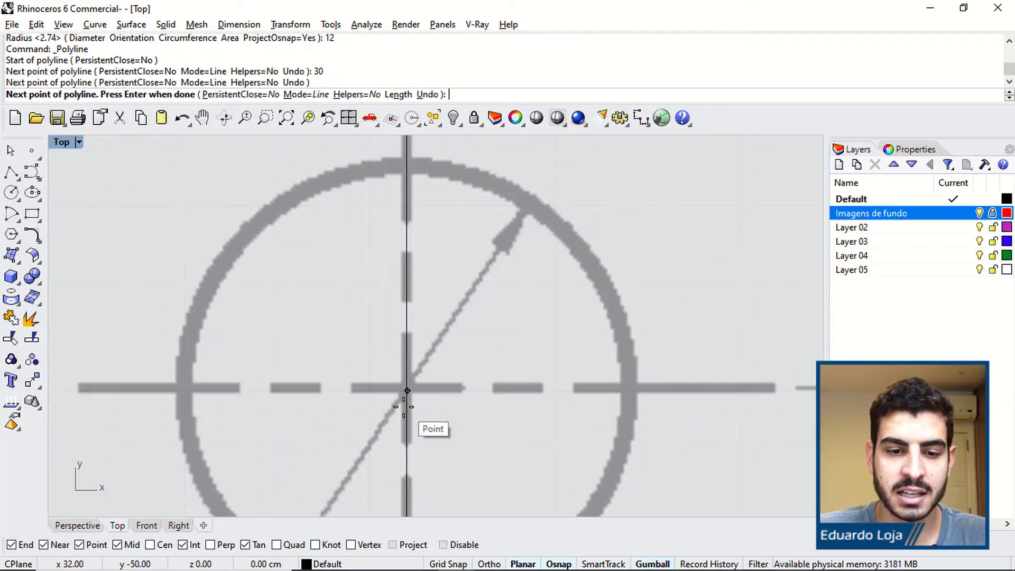
key("Return")
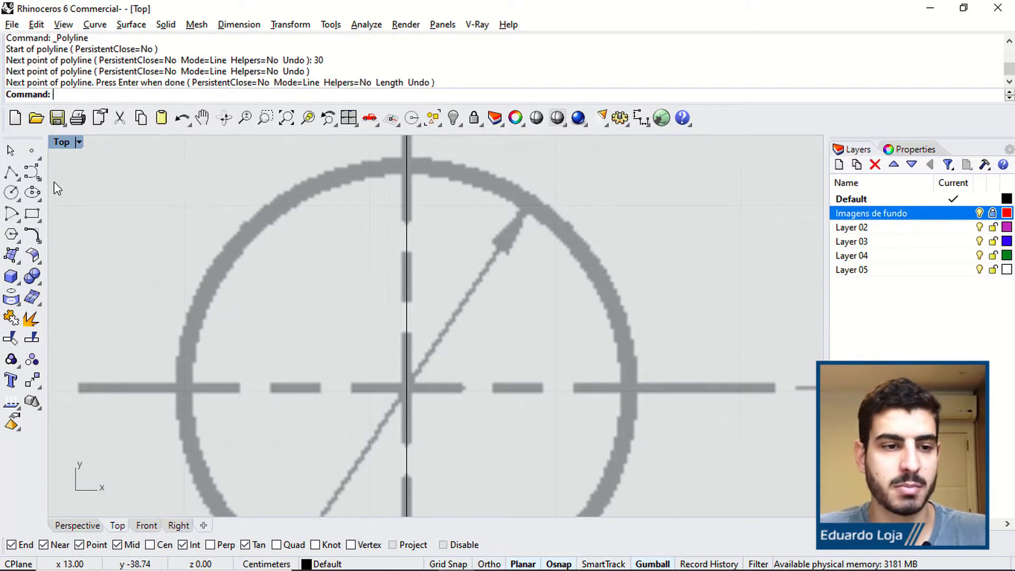
Place a point object at the helper line's lower end to mark the lower hole's centre, and delete the helper line.
left_click(32, 150)
left_click(406, 390)
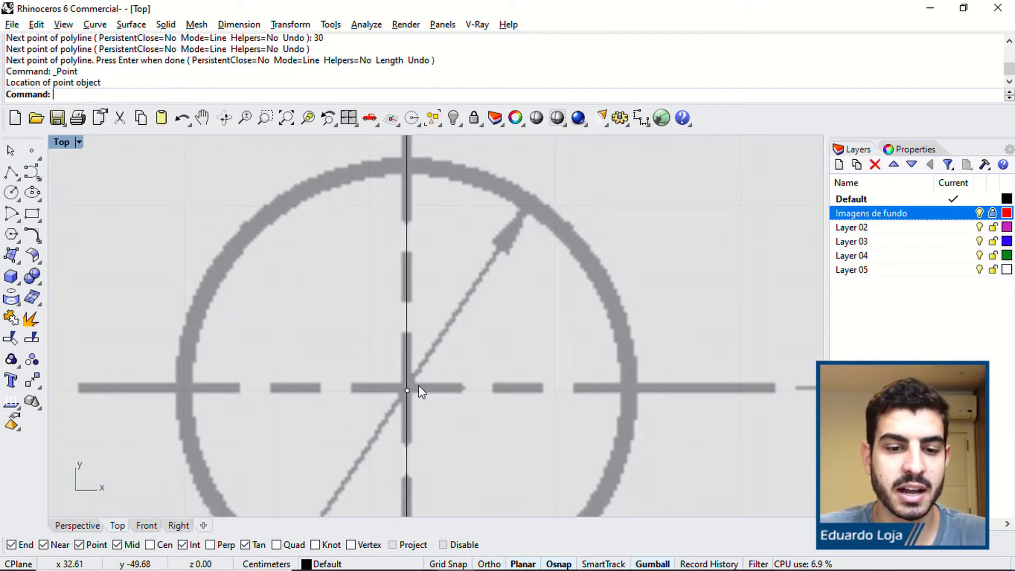
scroll(413, 390, "down", 5)
left_click(422, 352)
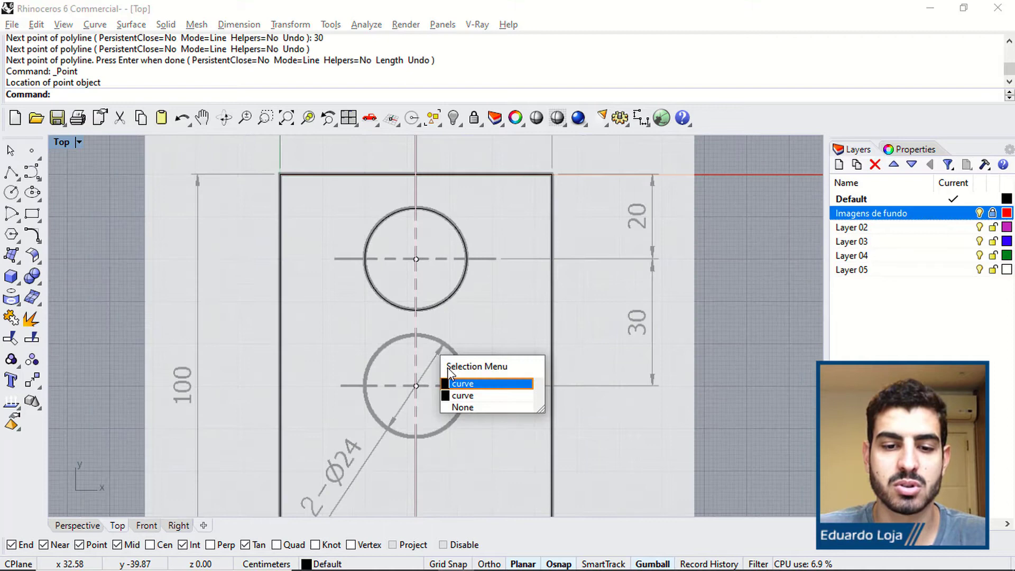
left_click(472, 400)
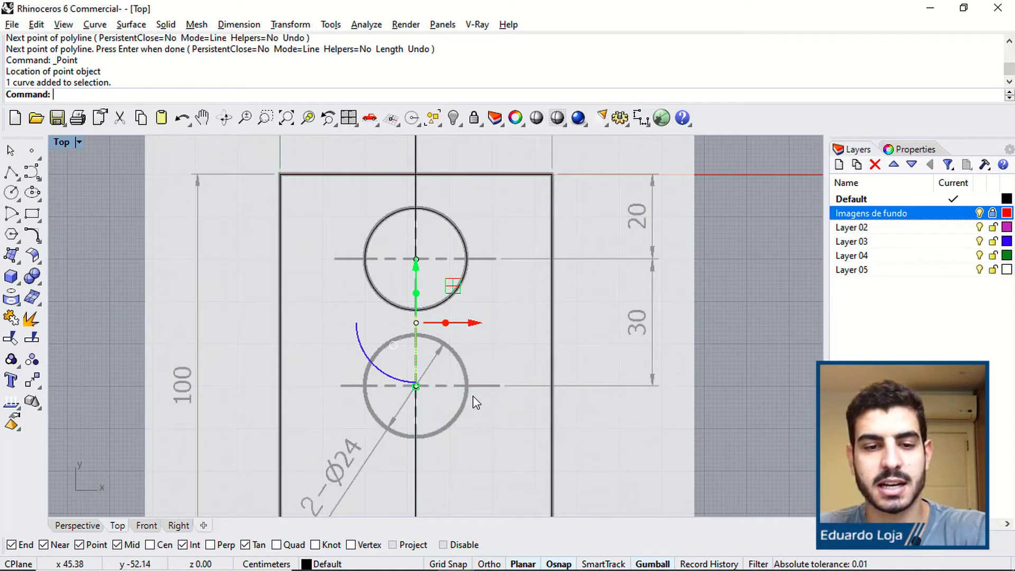
key("Delete")
Draw a circle of radius 12 cm centred on the lower hole's point.
right_click_drag(489, 360, 483, 319)
scroll(483, 320, "up", 3)
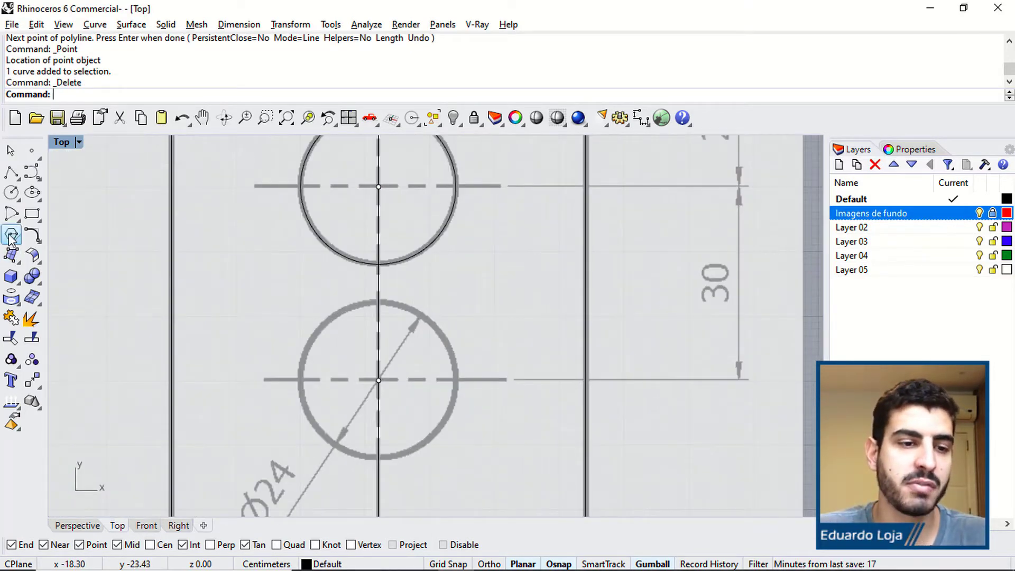
left_click(11, 194)
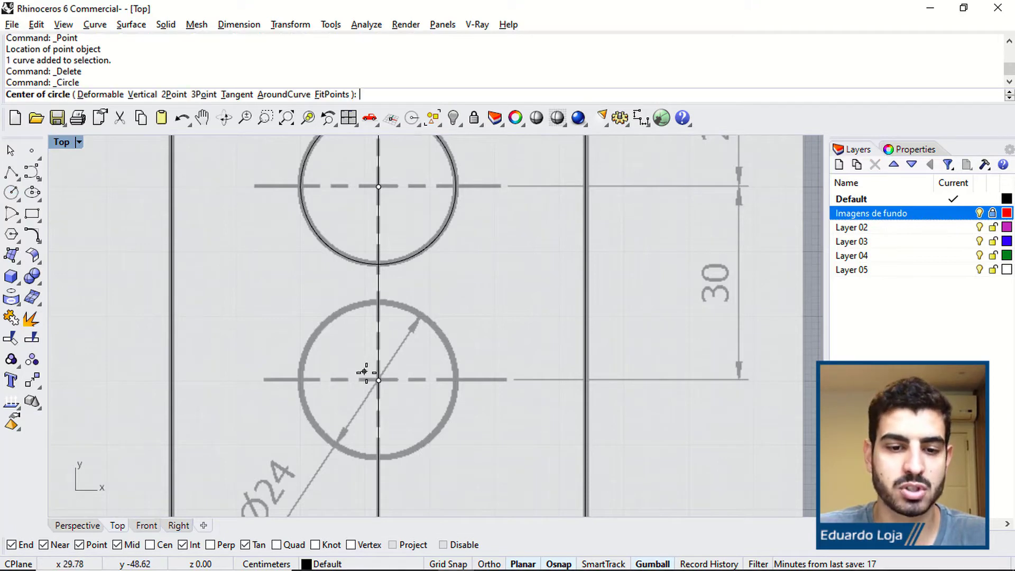
left_click(379, 380)
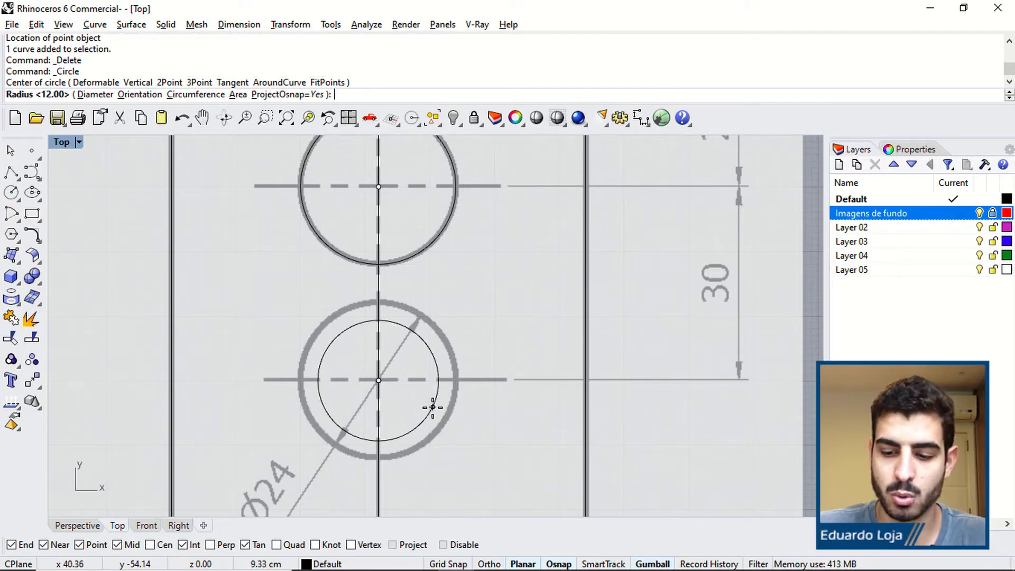
type("12")
key("Return")
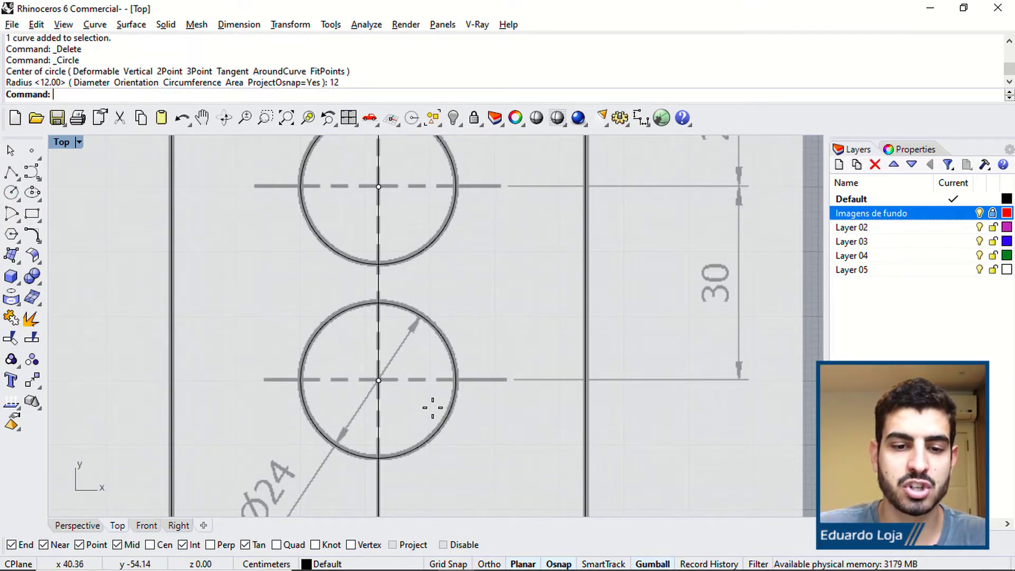
Delete the long vertical centre line running through both holes.
scroll(432, 406, "down", 1)
scroll(433, 406, "down", 3)
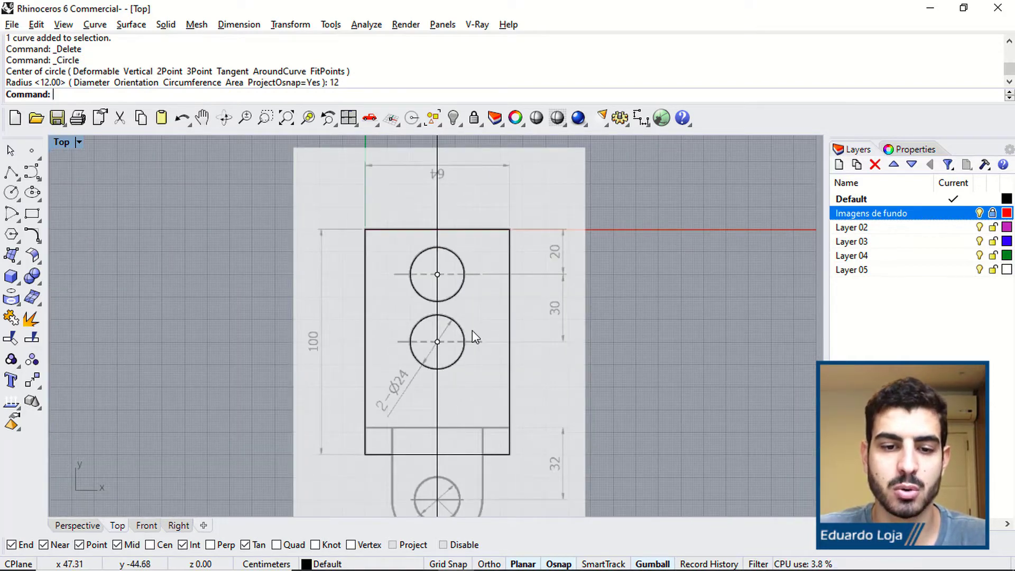
left_click(443, 172)
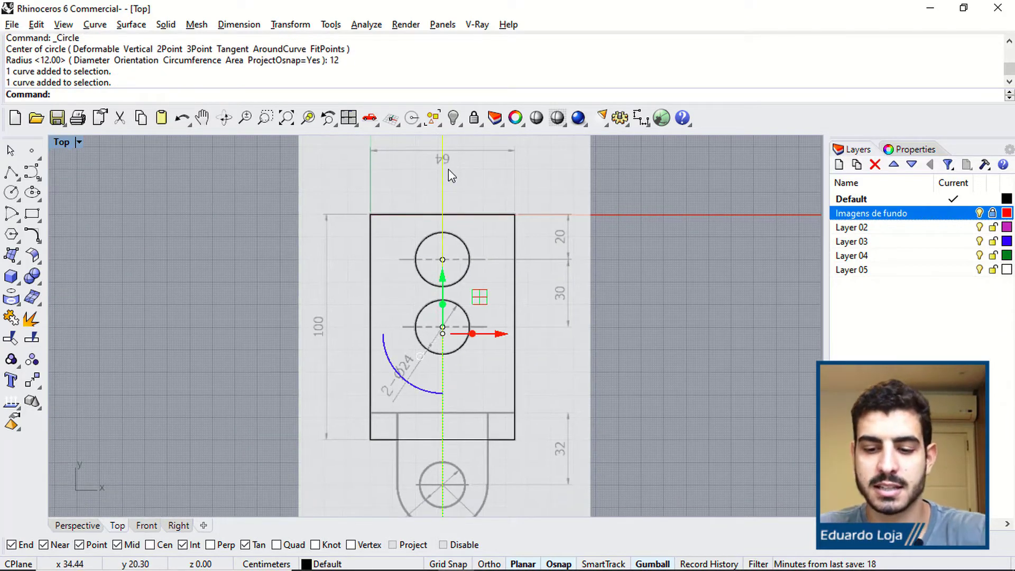
key("Delete")
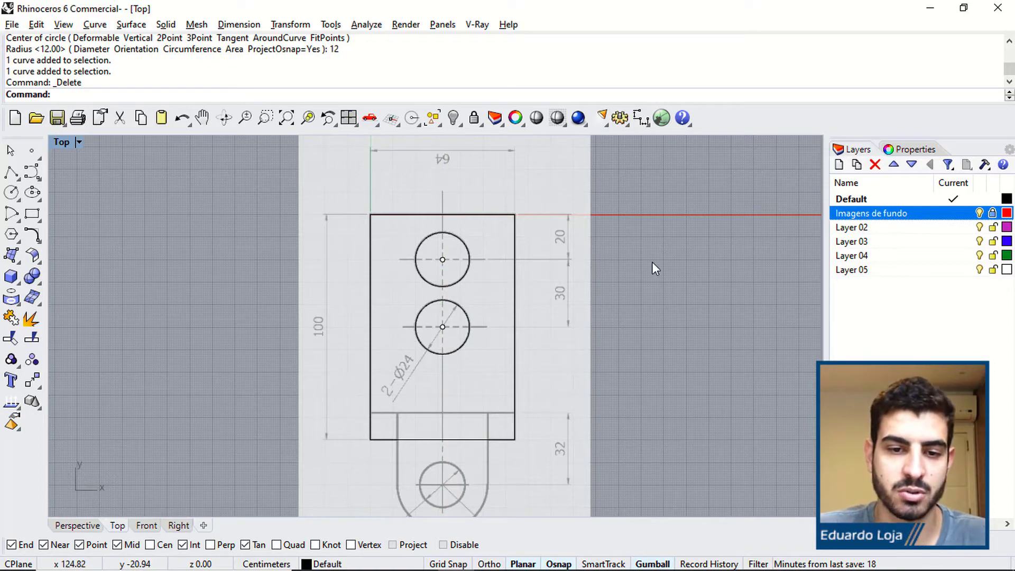
Hide the Imagens de fundo layer and delete the point objects at the centres of both hole circles.
left_click(978, 213)
right_click_drag(597, 319, 602, 283)
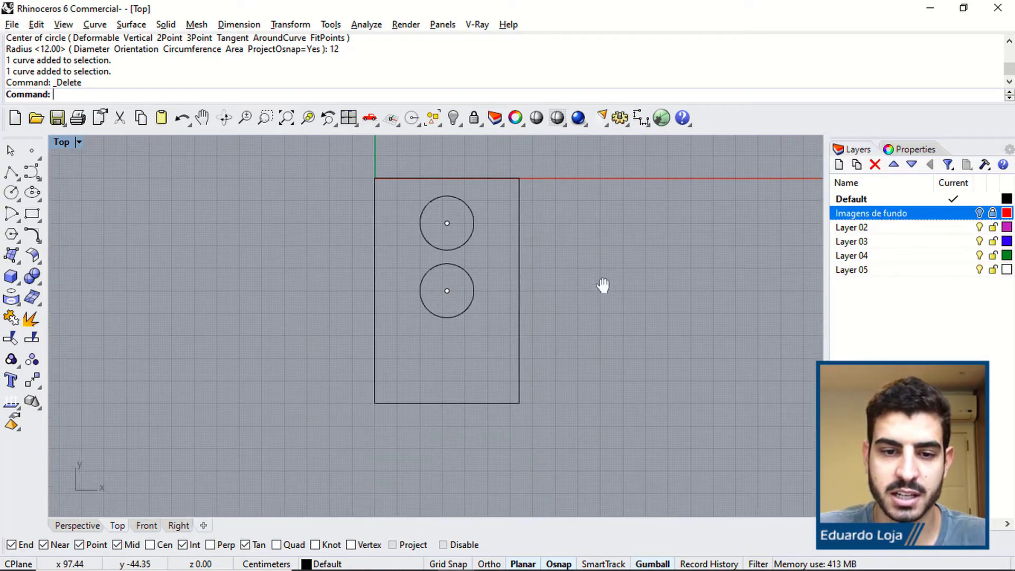
scroll(597, 275, "down", 2)
scroll(515, 259, "up", 3)
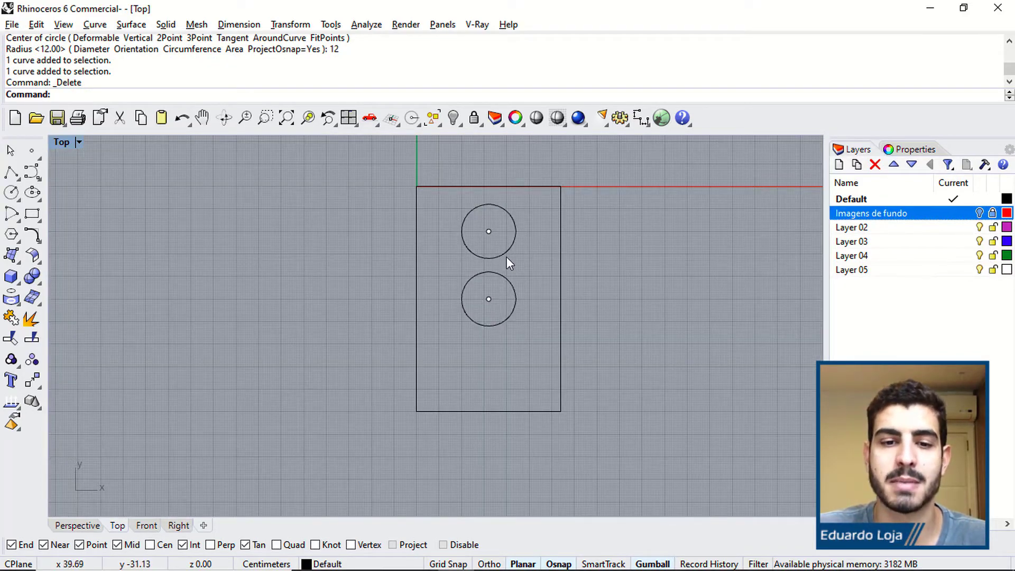
scroll(503, 294, "up", 2)
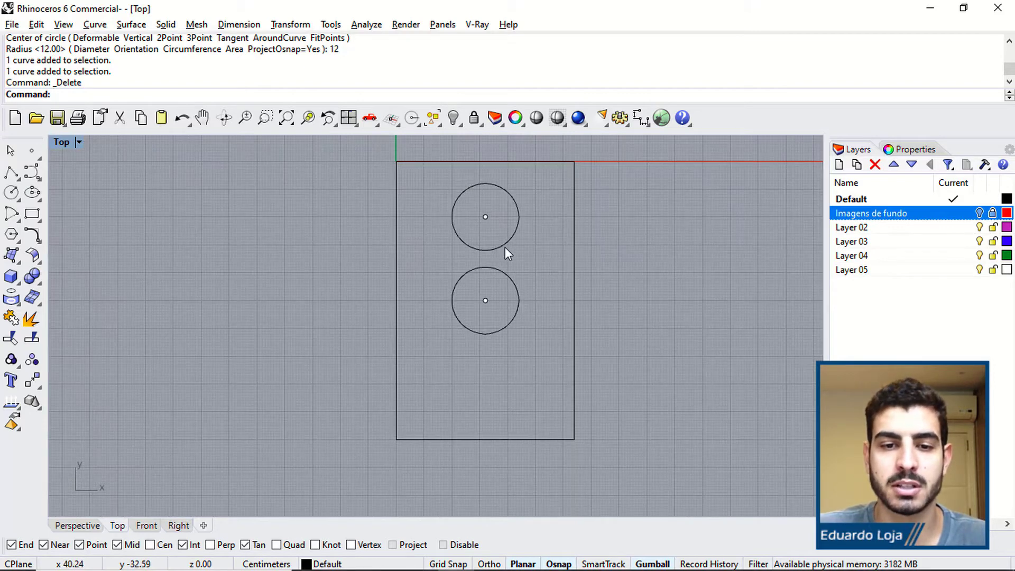
left_click(486, 218)
key("Delete")
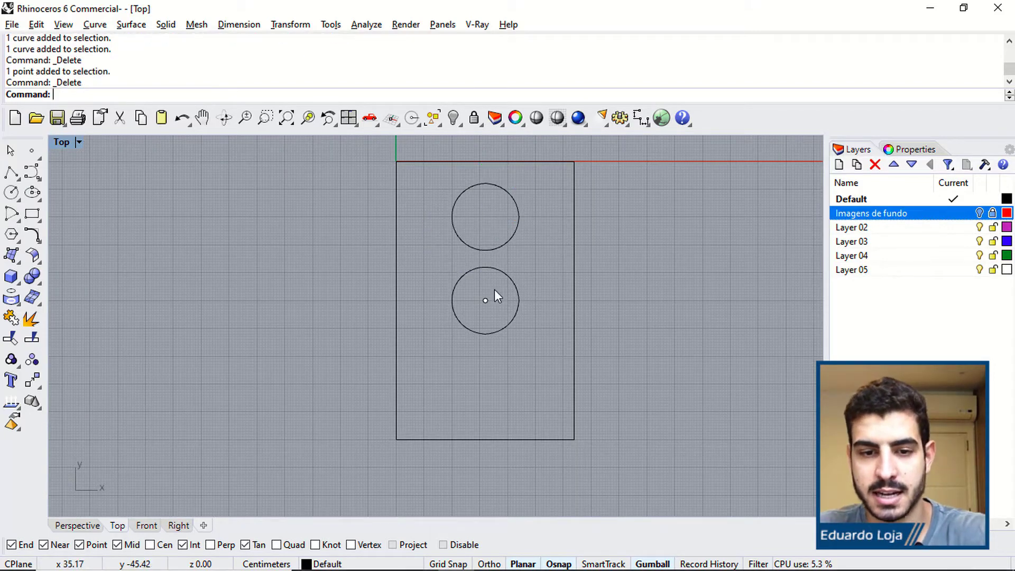
left_click(485, 300)
key("Delete")
Show the Imagens de fundo layer again and examine the reference drawing of the rounded tab below the plate.
scroll(491, 296, "down", 3)
right_click_drag(496, 290, 485, 311)
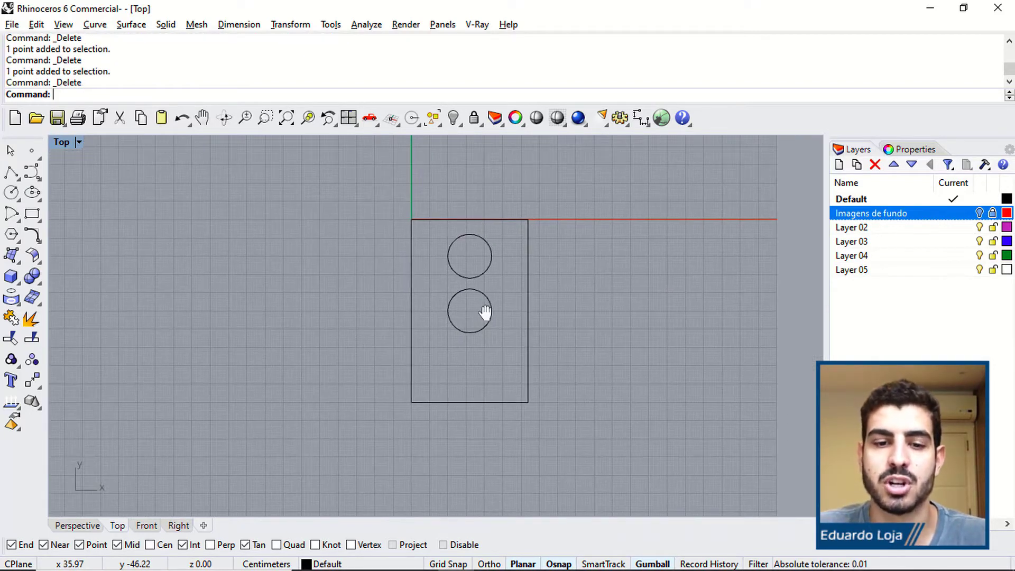
left_click(980, 213)
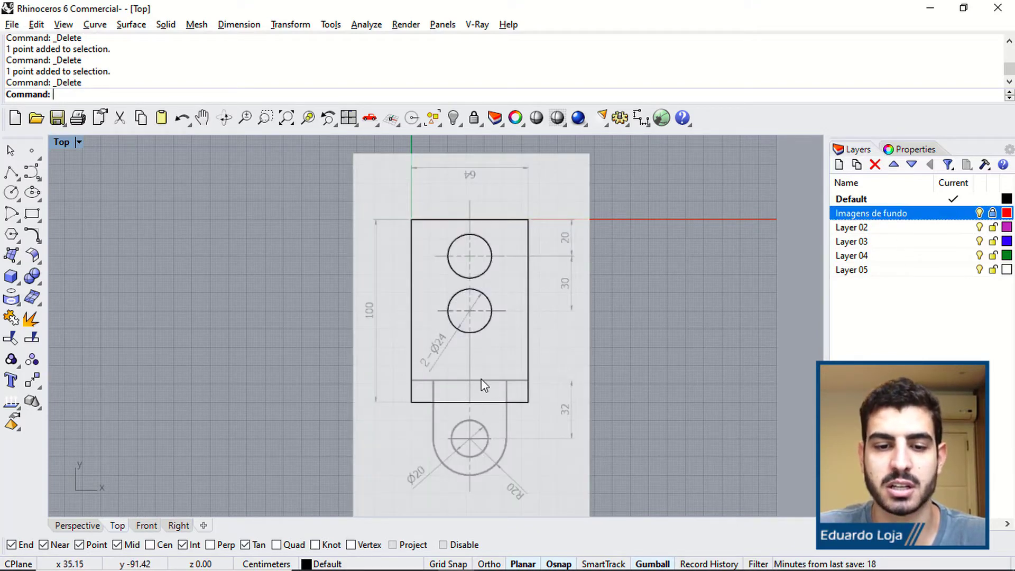
right_click_drag(481, 378, 432, 338)
scroll(415, 396, "up", 2)
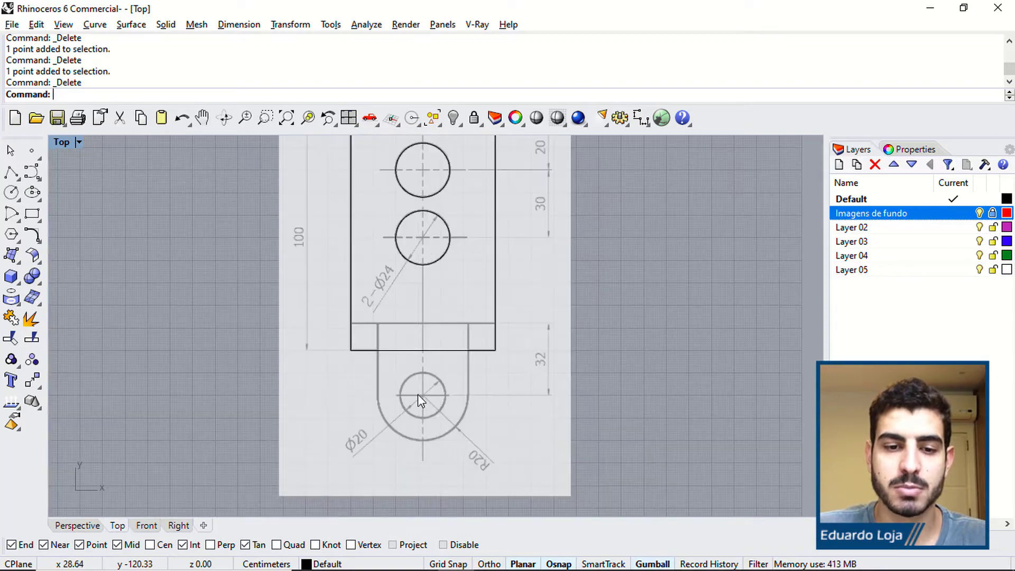
scroll(421, 395, "down", 2)
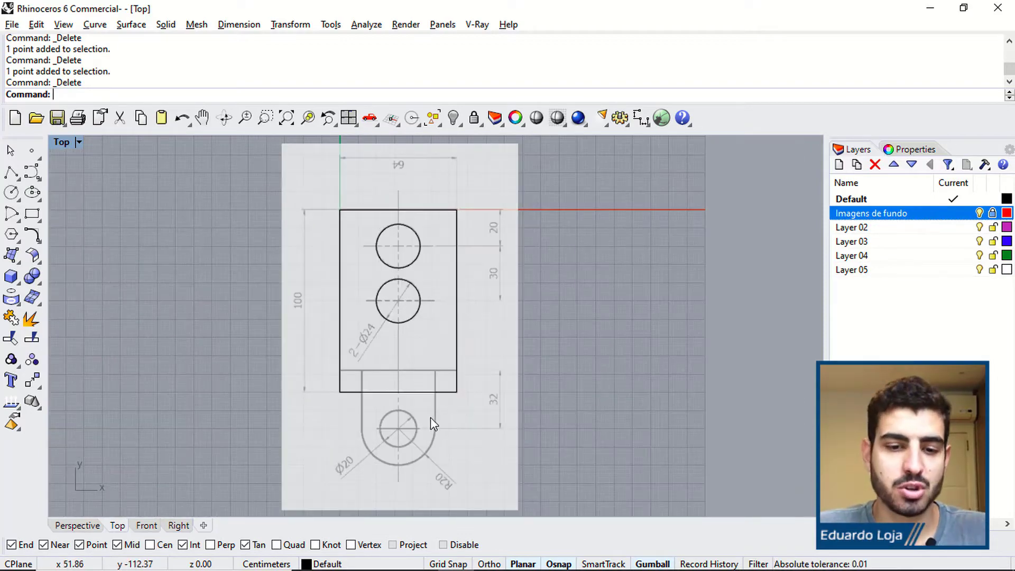
scroll(430, 418, "up", 2)
scroll(398, 435, "up", 2)
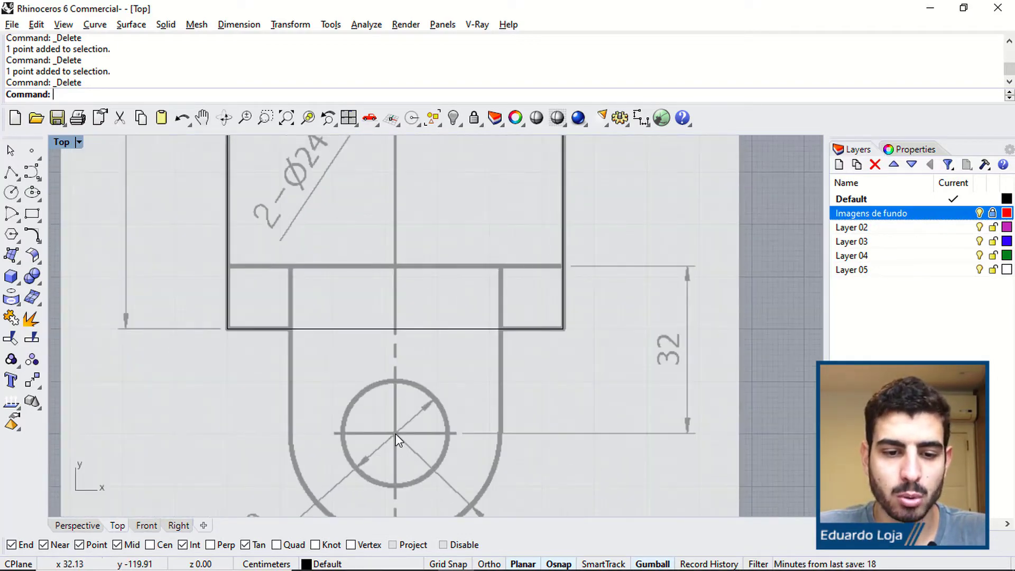
Switch to the drawing MODELAGEM 1.png in Fotos and examine the section view's upright and tab dimensions.
scroll(394, 433, "down", 4)
scroll(395, 439, "up", 3)
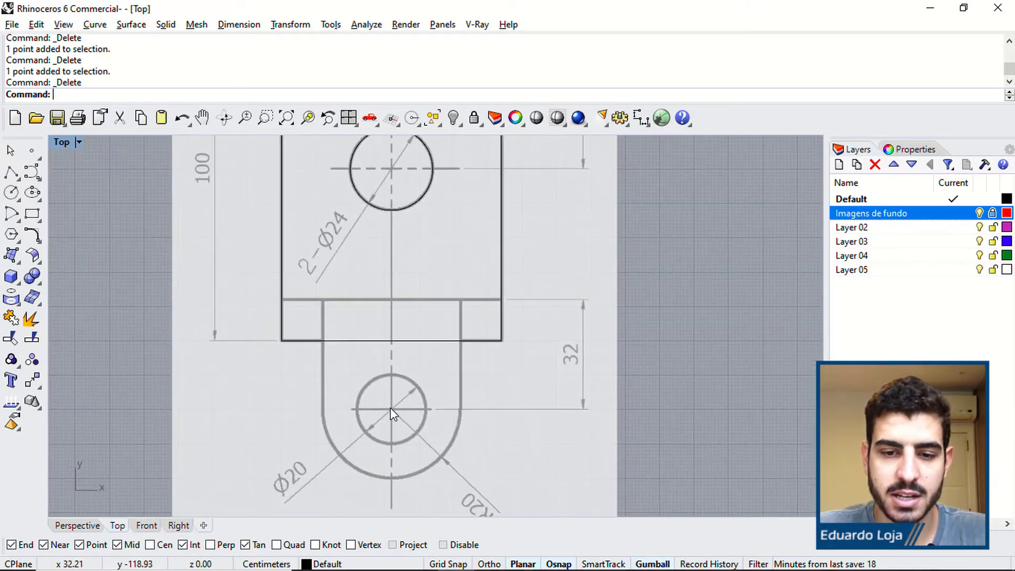
scroll(390, 407, "down", 2)
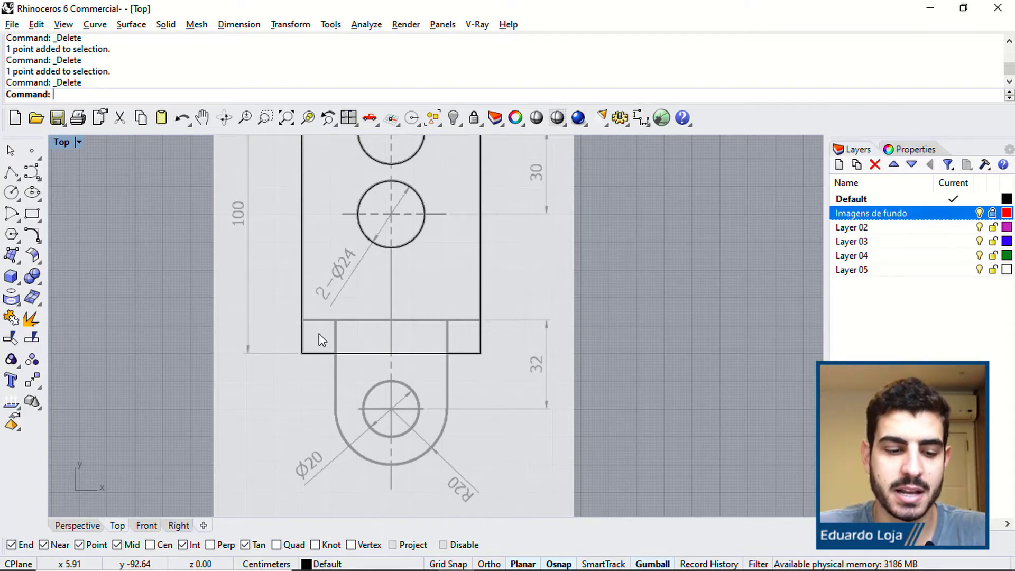
key("alt+Tab")
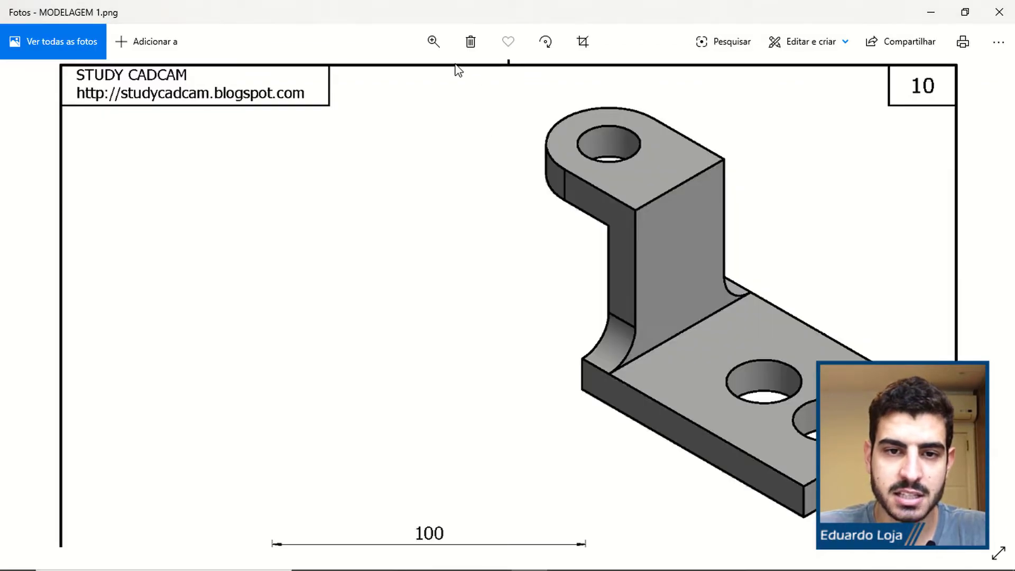
left_click(433, 42)
left_click_drag(381, 80, 369, 86)
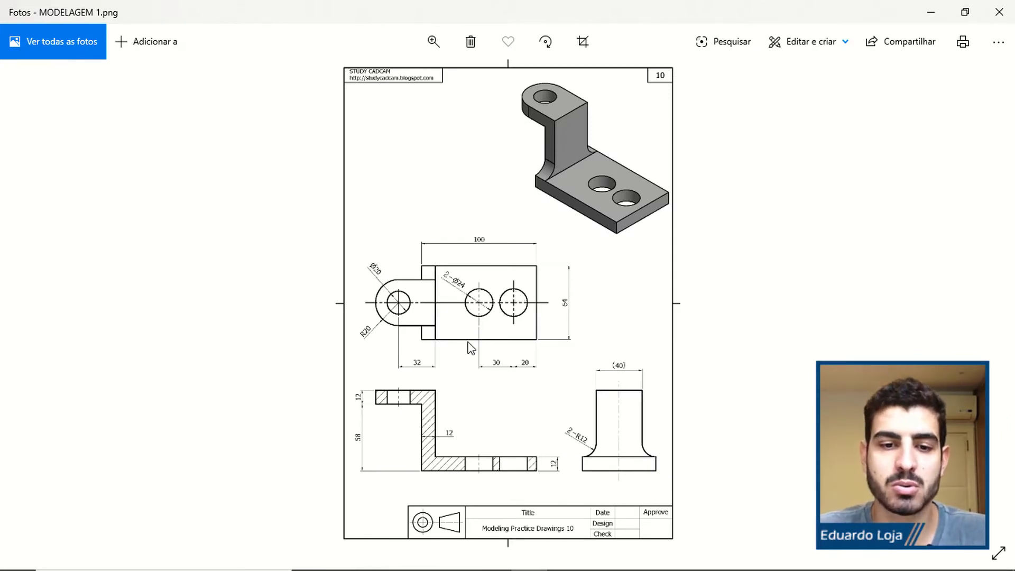
left_click(433, 40)
left_click_drag(379, 82, 392, 81)
scroll(378, 366, "down", 3)
scroll(379, 366, "down", 3)
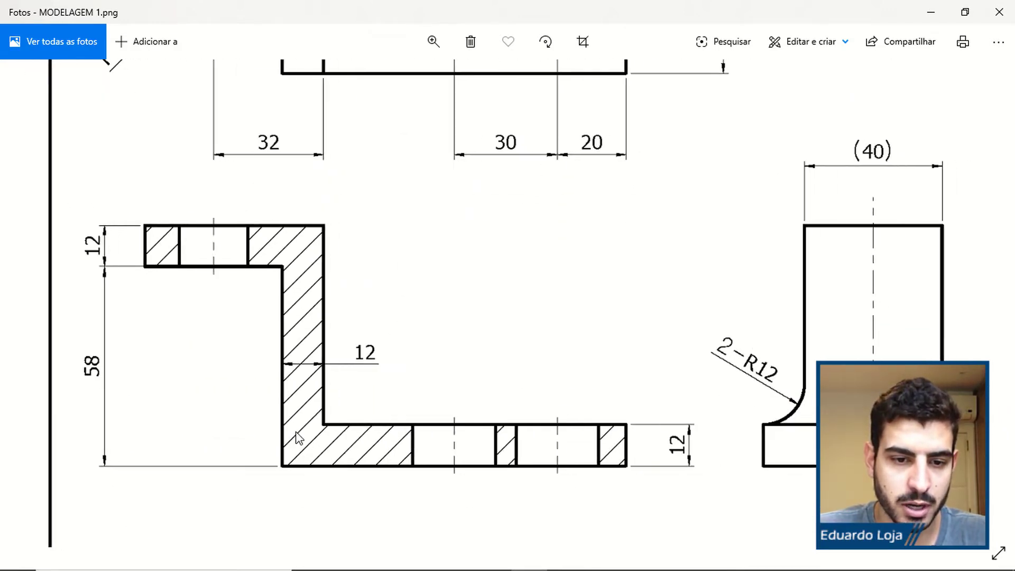
scroll(324, 334, "up", 3)
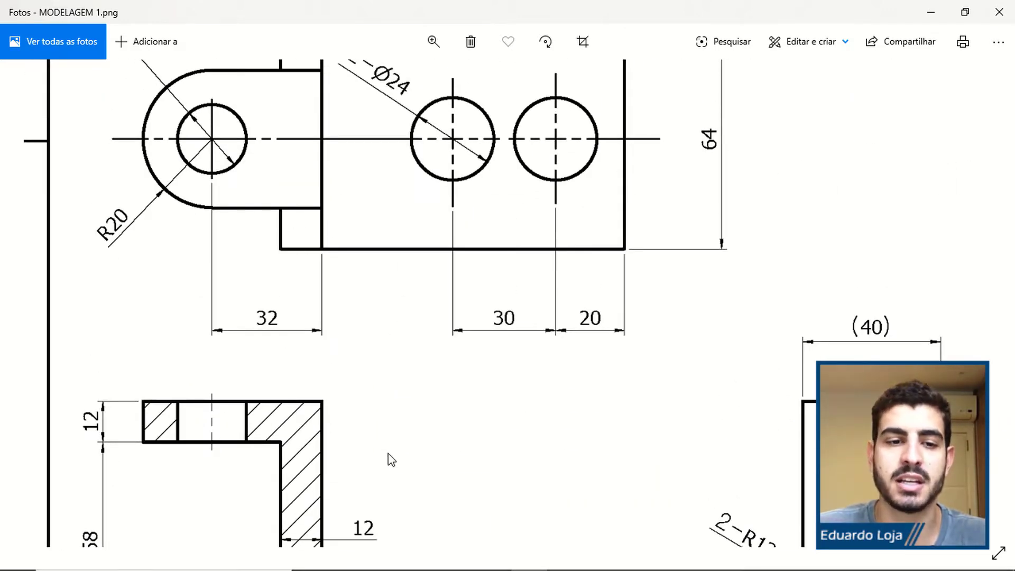
scroll(428, 284, "down", 3)
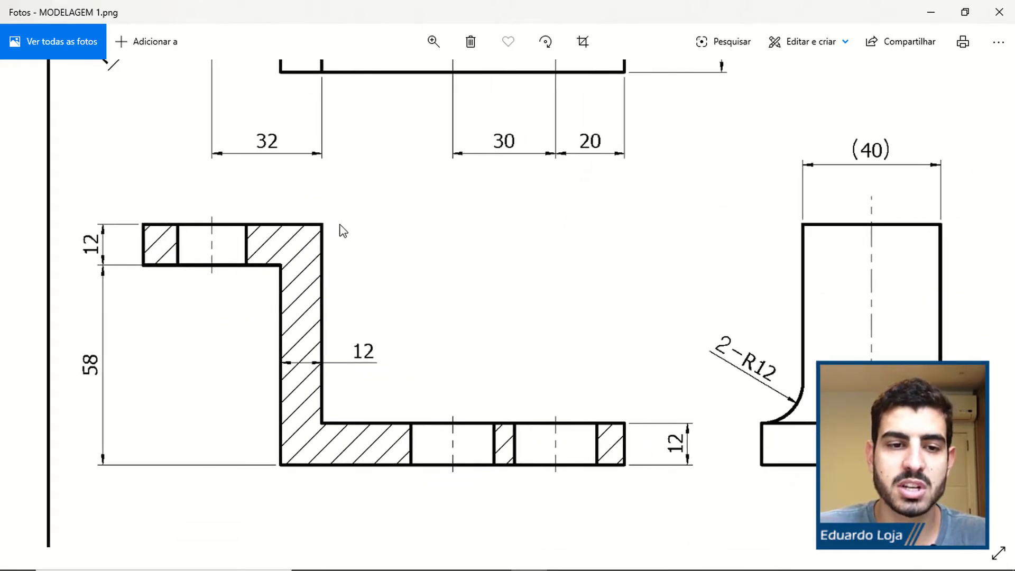
Examine the drawing's plan view for the dimensions locating the rounded tab's hole relative to the base plate, and compare it with the other views.
scroll(361, 407, "up", 3)
scroll(360, 407, "down", 2)
left_click(433, 41)
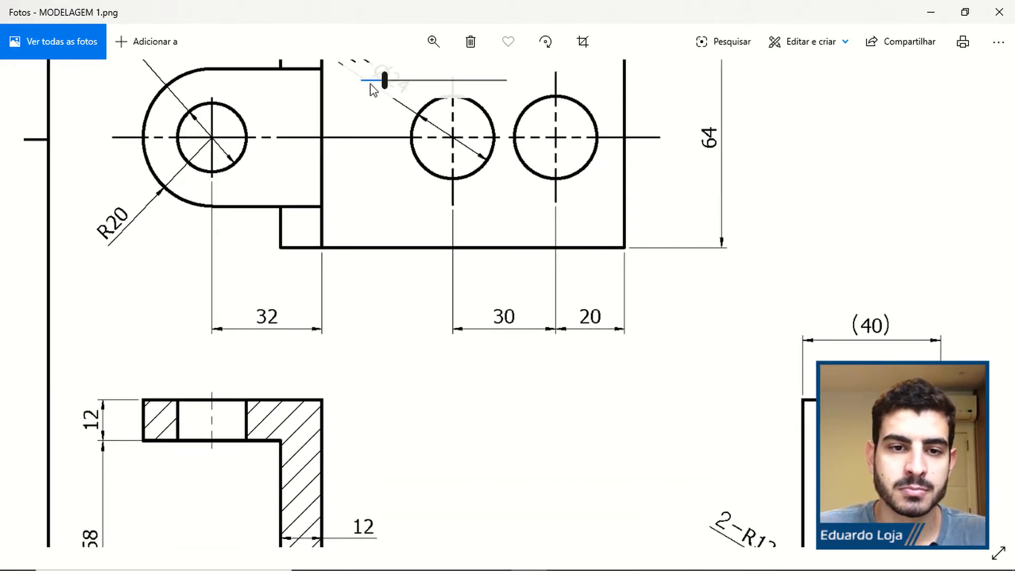
left_click_drag(372, 81, 376, 81)
scroll(359, 238, "up", 1)
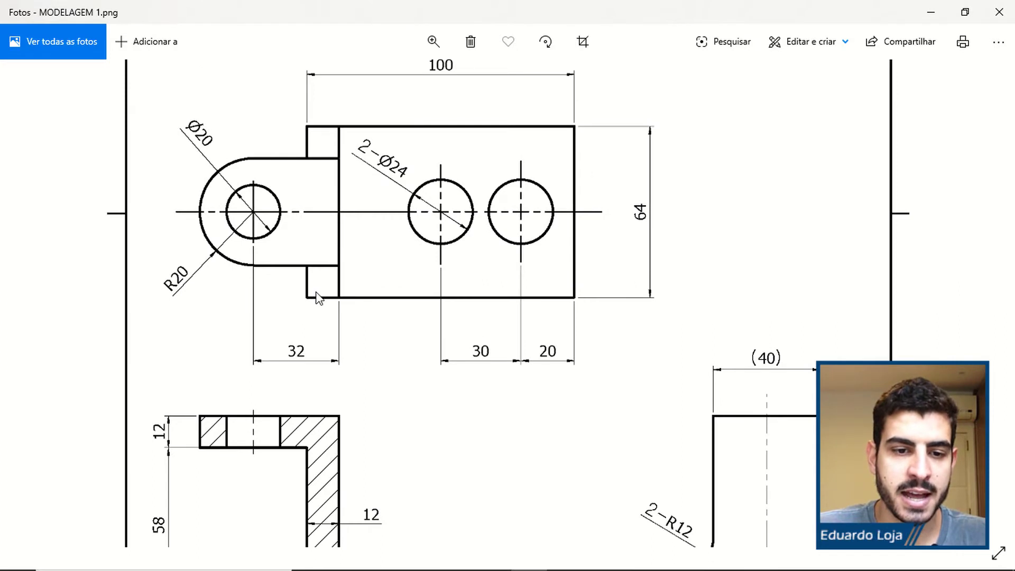
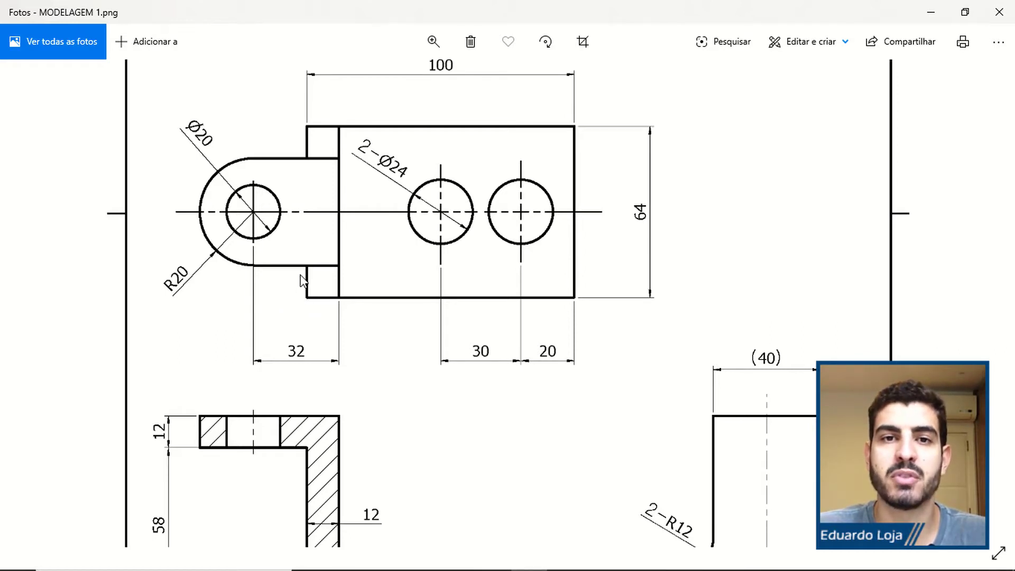
left_click_drag(304, 279, 307, 323)
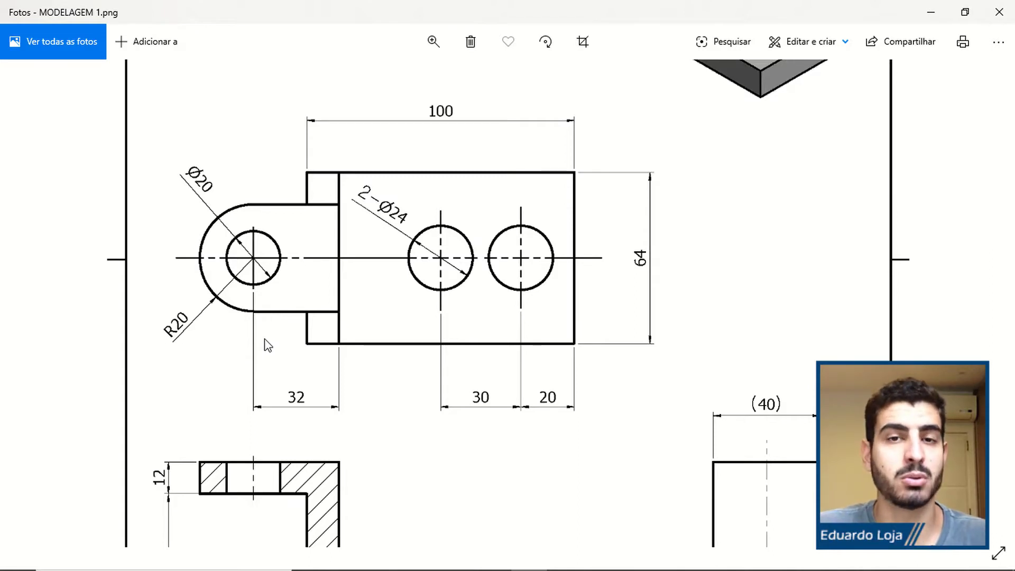
scroll(408, 374, "down", 1)
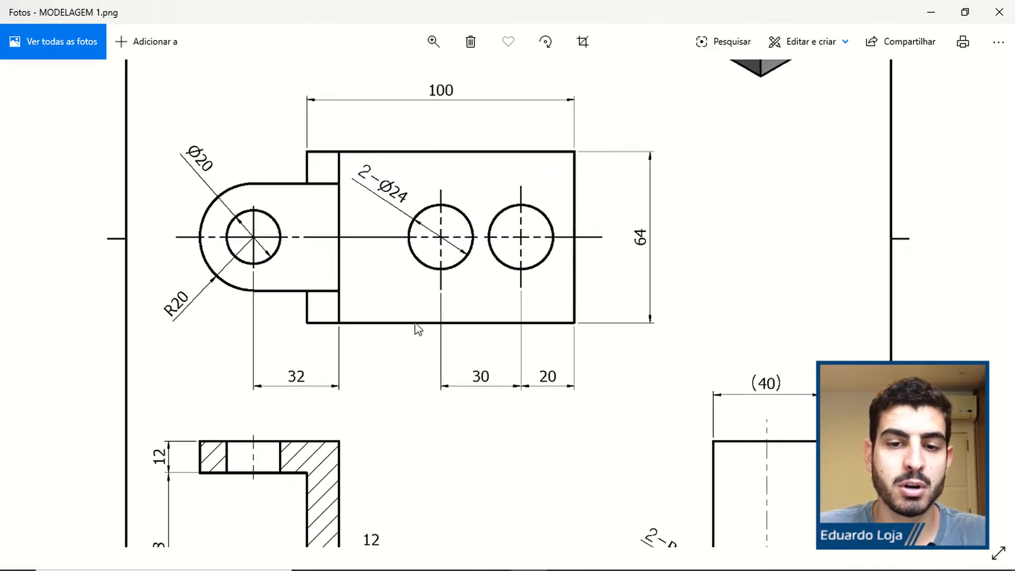
left_click(433, 42)
left_click_drag(381, 83, 369, 95)
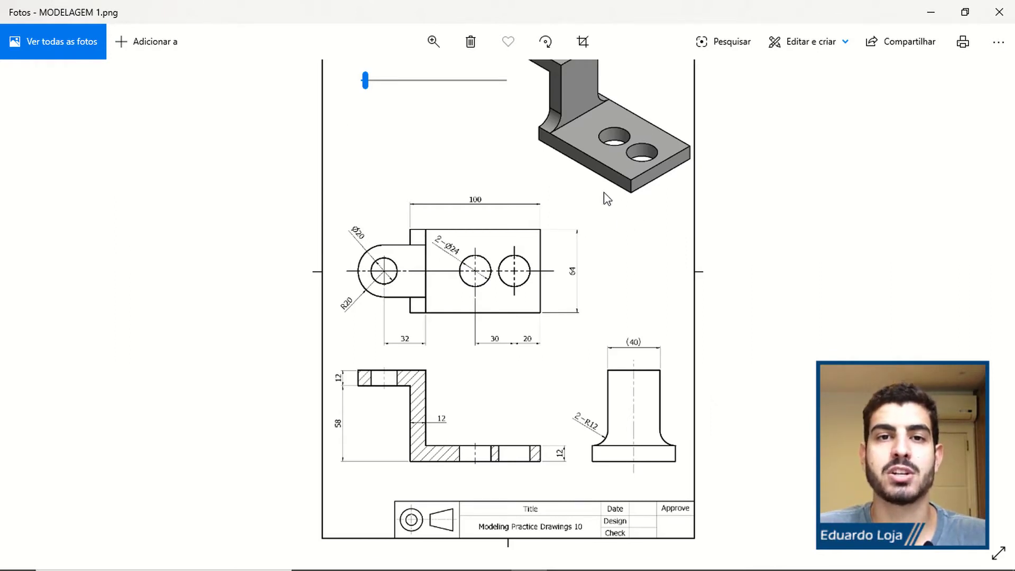
left_click(487, 217)
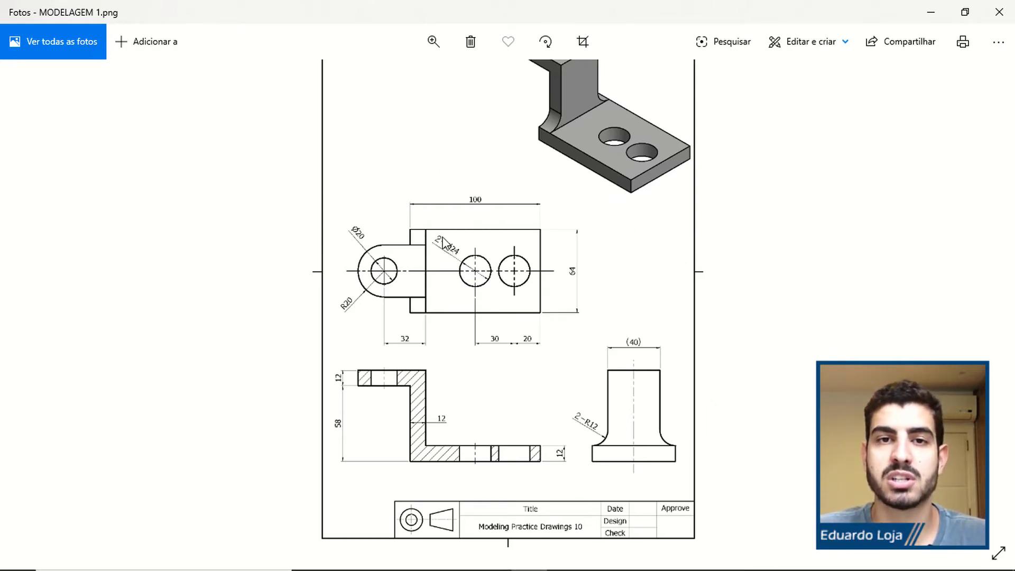
Switch back to Rhino and draw a vertical, Ortho-constrained polyline segment 120 cm down from the midpoint of the plate's upper edge to locate the tab hole's centre.
key("alt+Tab")
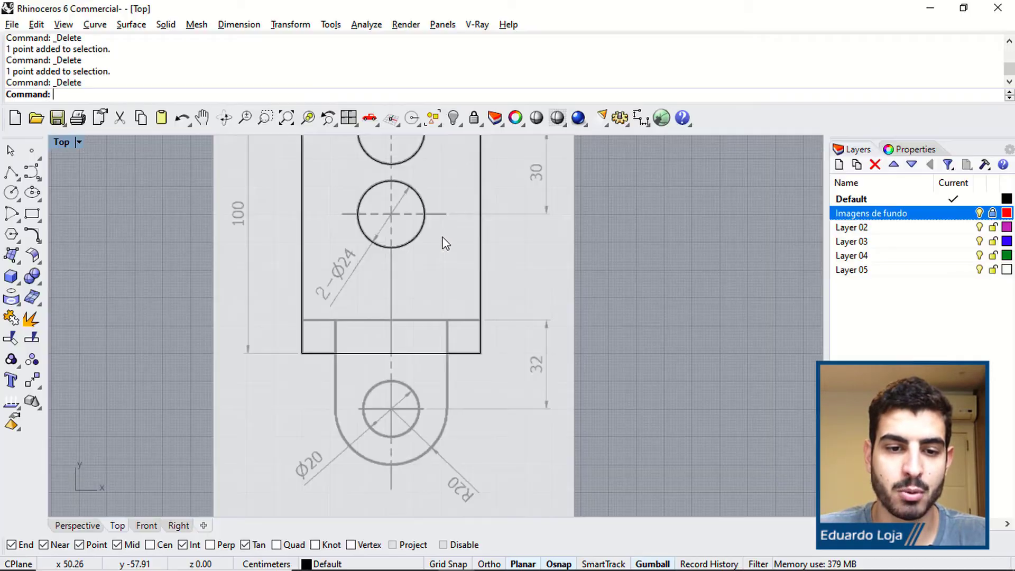
mouse_move(437, 328)
right_mouse_down()
mouse_move(444, 280)
mouse_move(443, 325)
right_mouse_up()
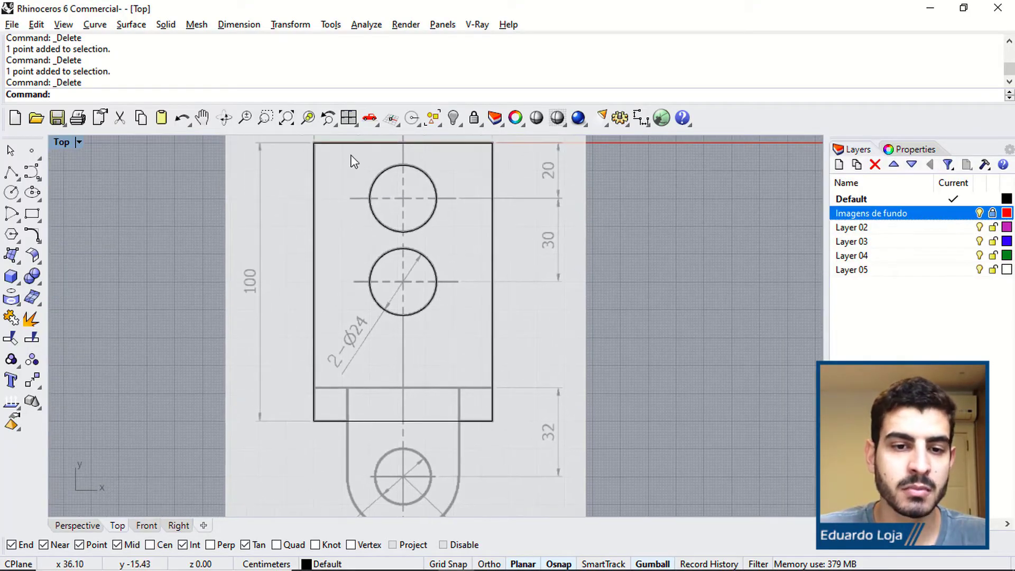
left_click(11, 172)
right_click_drag(376, 225, 345, 265)
scroll(374, 193, "up", 4)
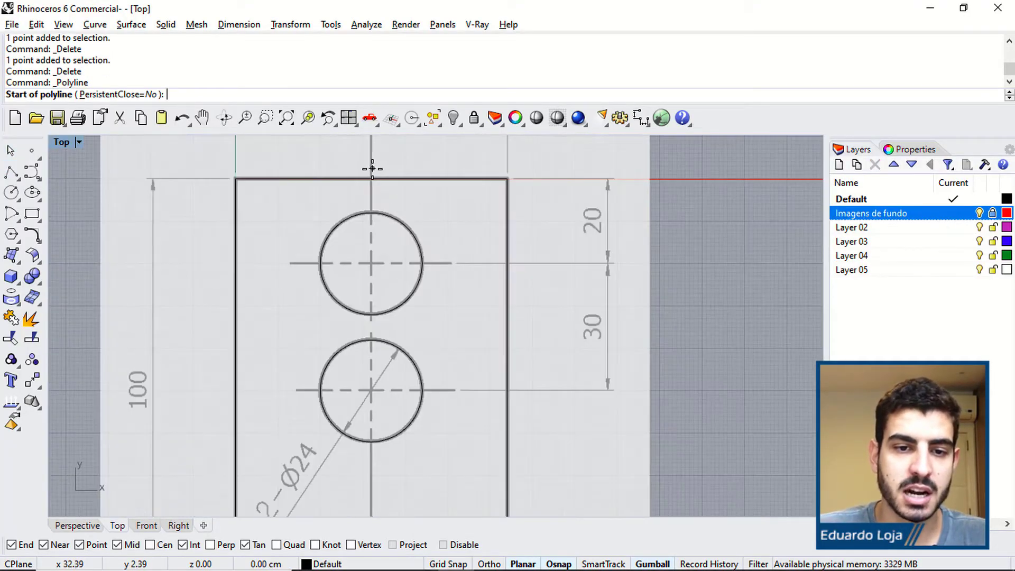
left_click(372, 178)
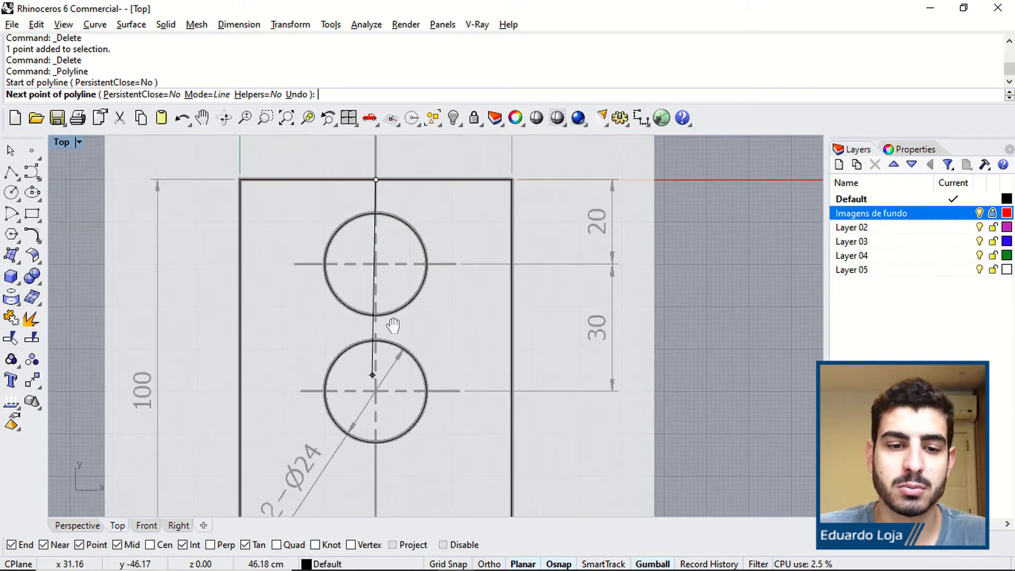
scroll(392, 338, "down", 8)
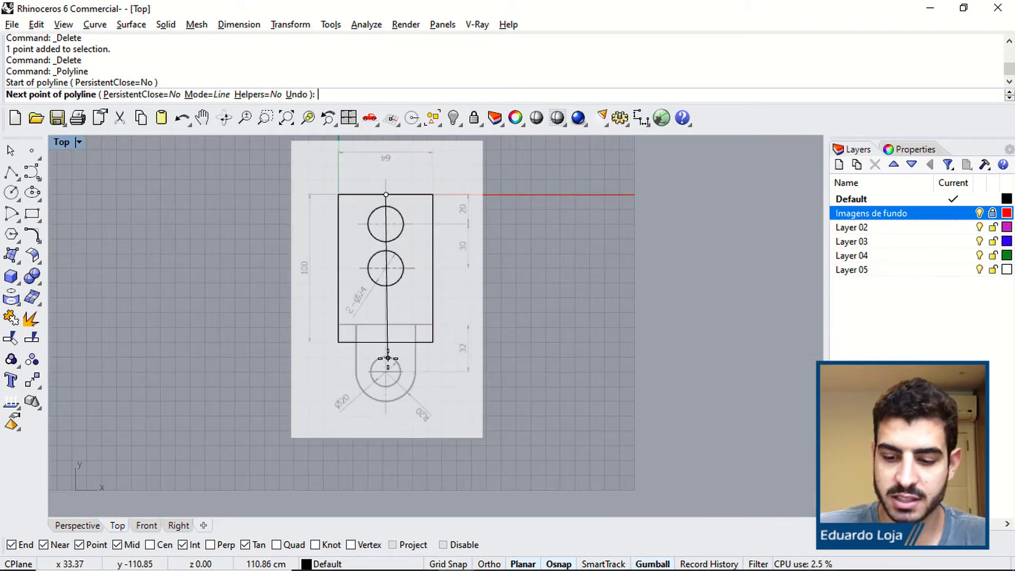
type("120")
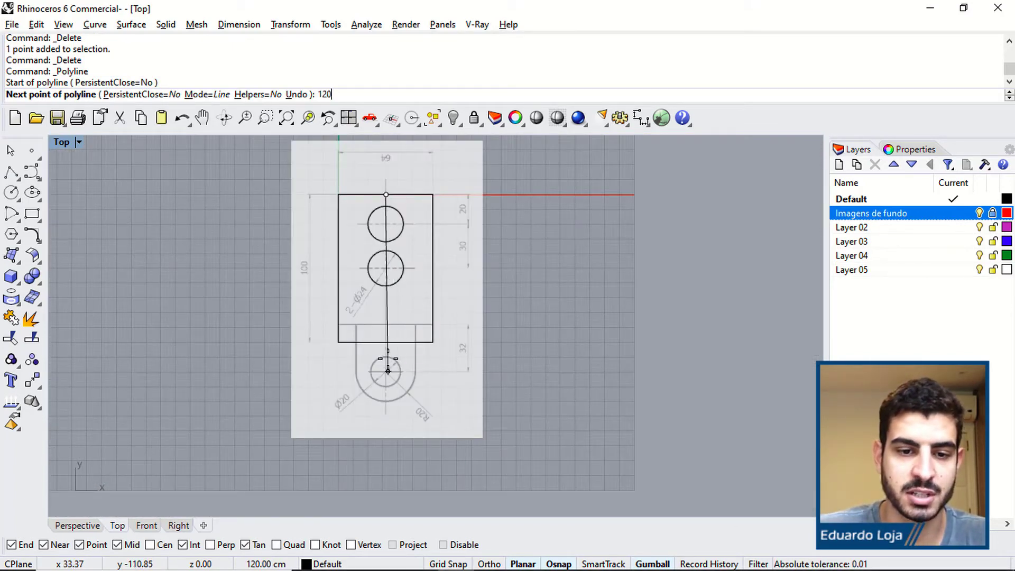
key("Return")
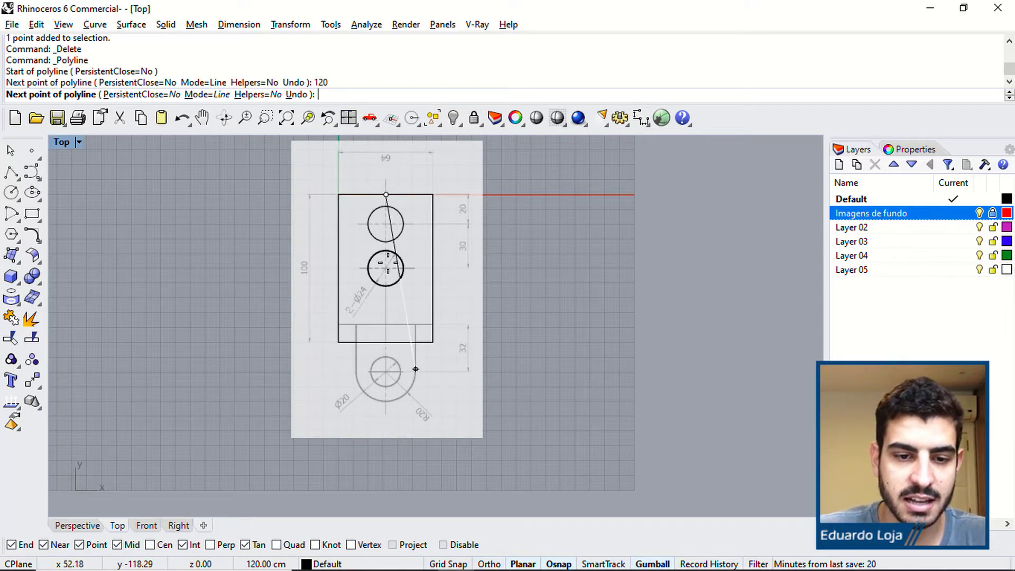
scroll(400, 371, "up", 7)
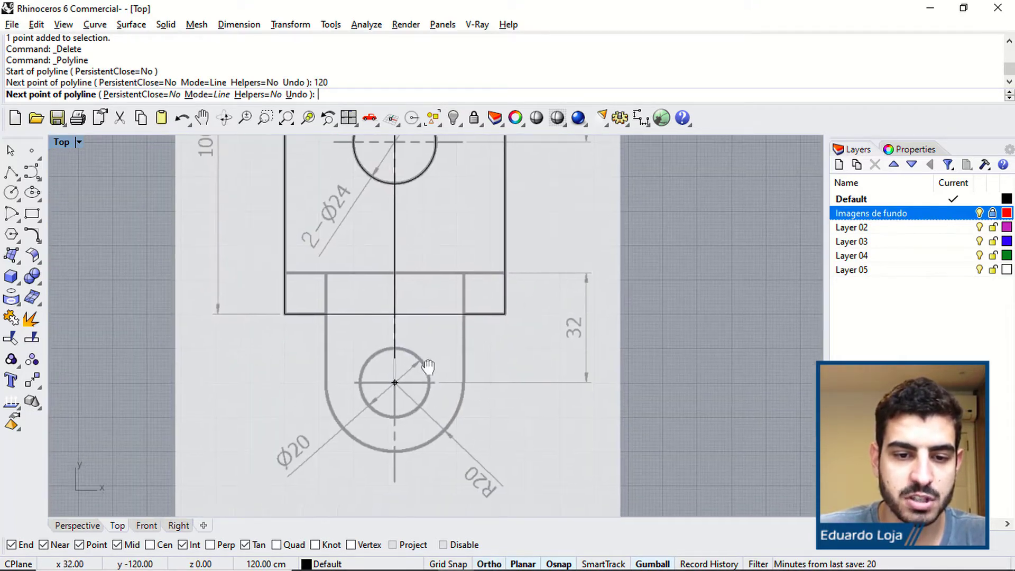
key("F8")
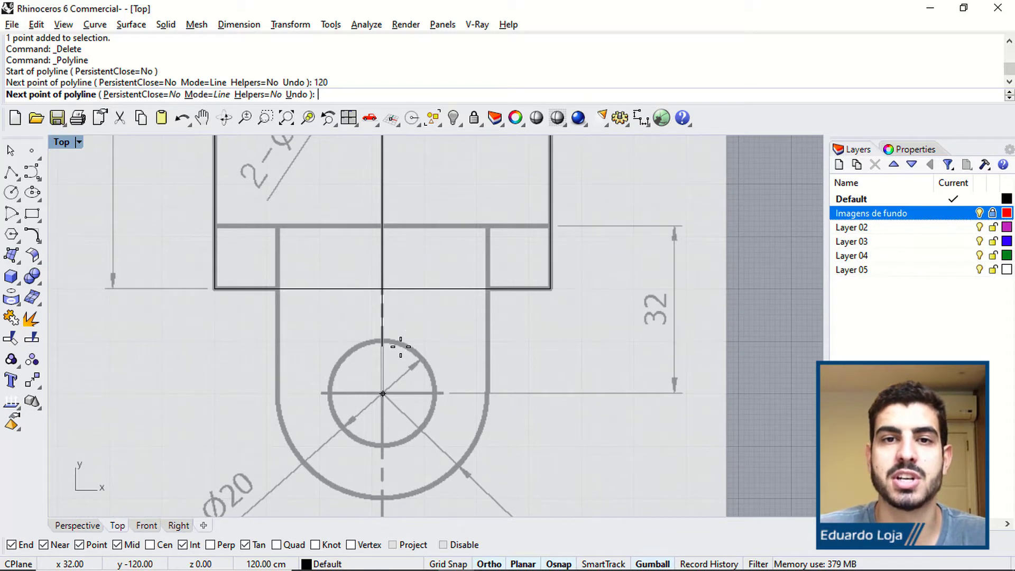
Finish the vertical 120 cm construction line down to the lower hole's center and turn Ortho off.
left_click(401, 349)
key("F8")
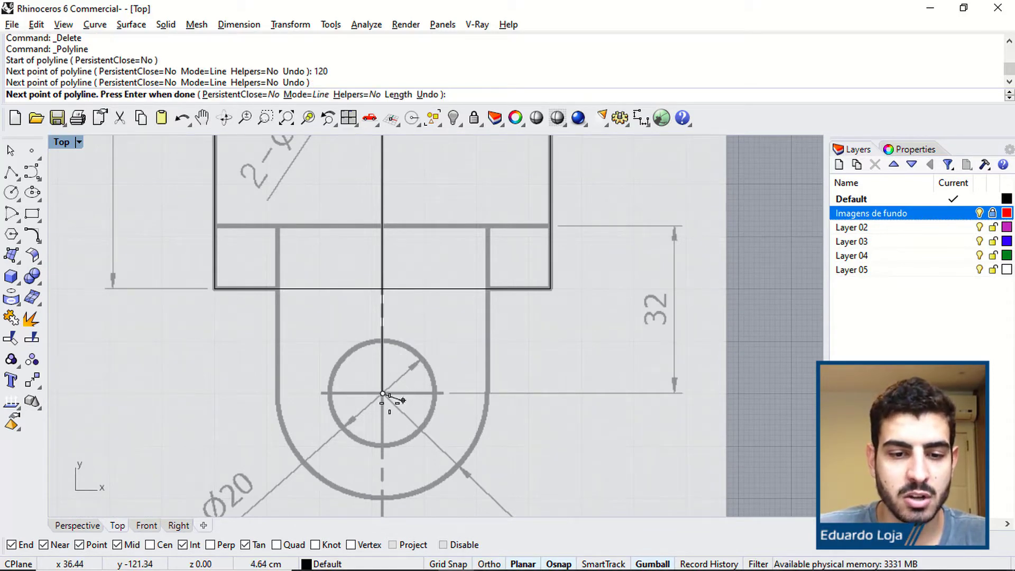
scroll(385, 403, "up", 4)
key("Return")
scroll(385, 396, "down", 3)
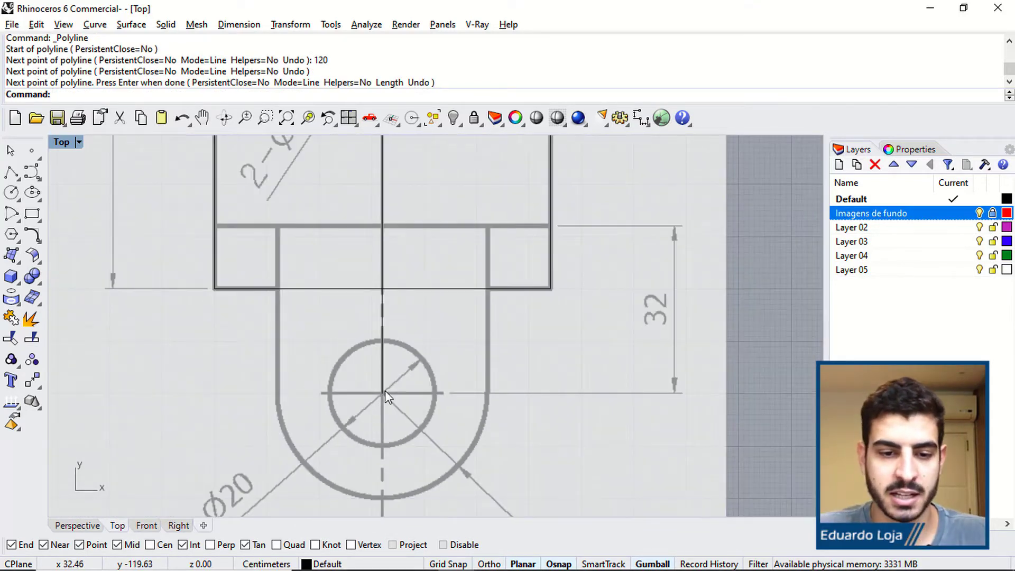
Place a point object at the lower end of the vertical construction line.
scroll(380, 390, "up", 5)
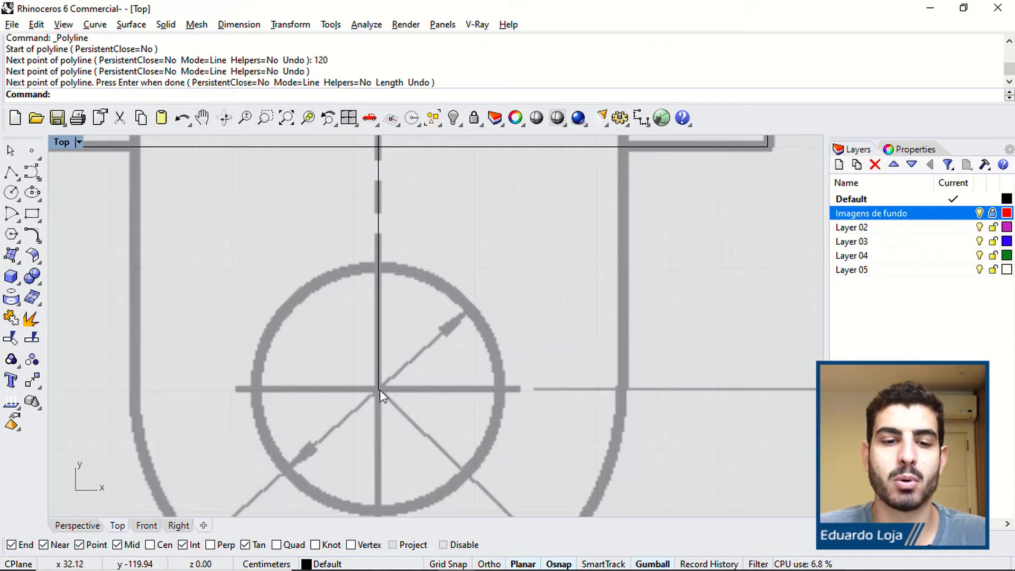
left_click(31, 150)
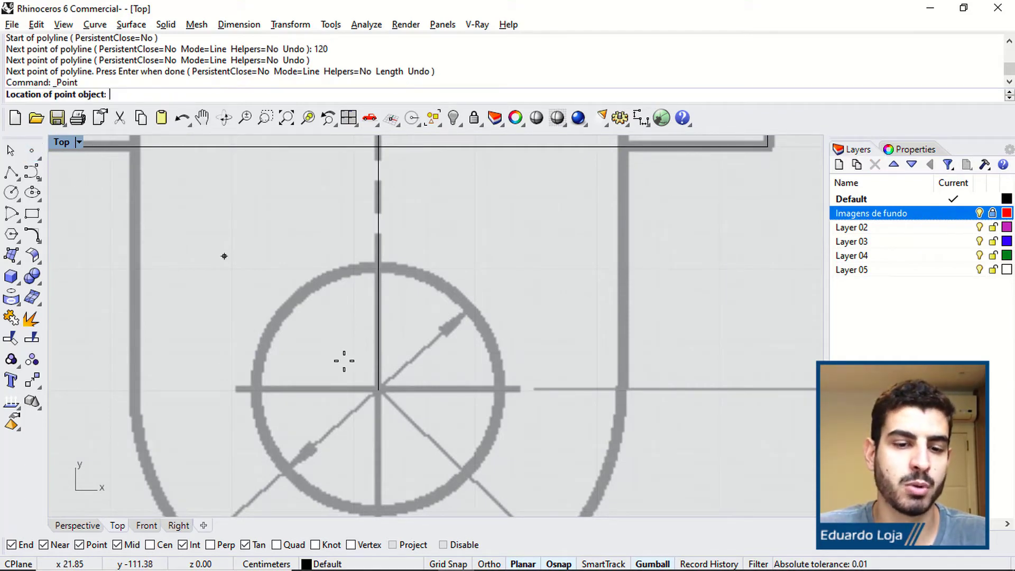
left_click(388, 399)
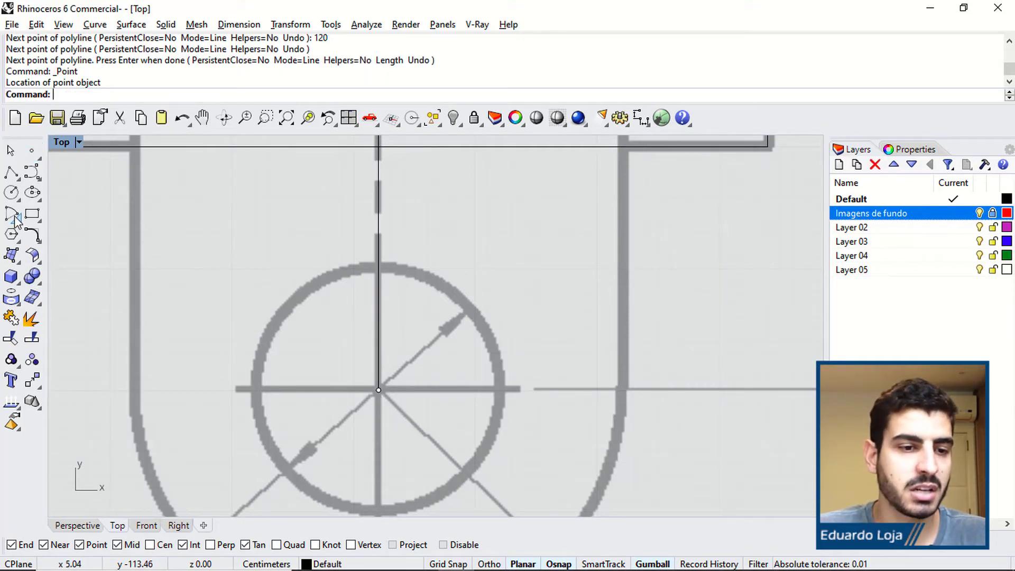
Draw a circle with a 10 cm radius centered on the point at the lower hole.
left_click(11, 193)
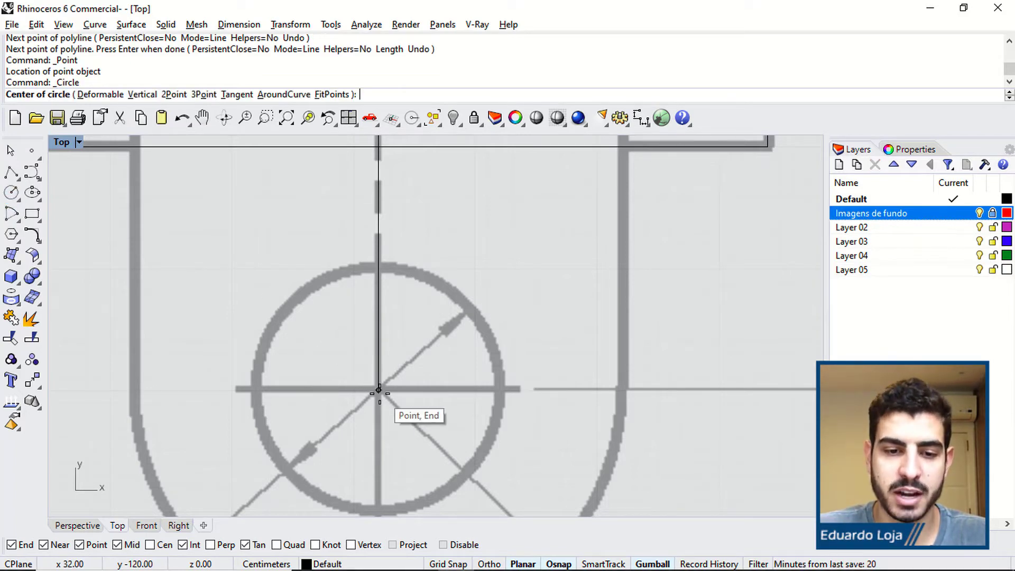
left_click(379, 389)
scroll(383, 394, "down", 5)
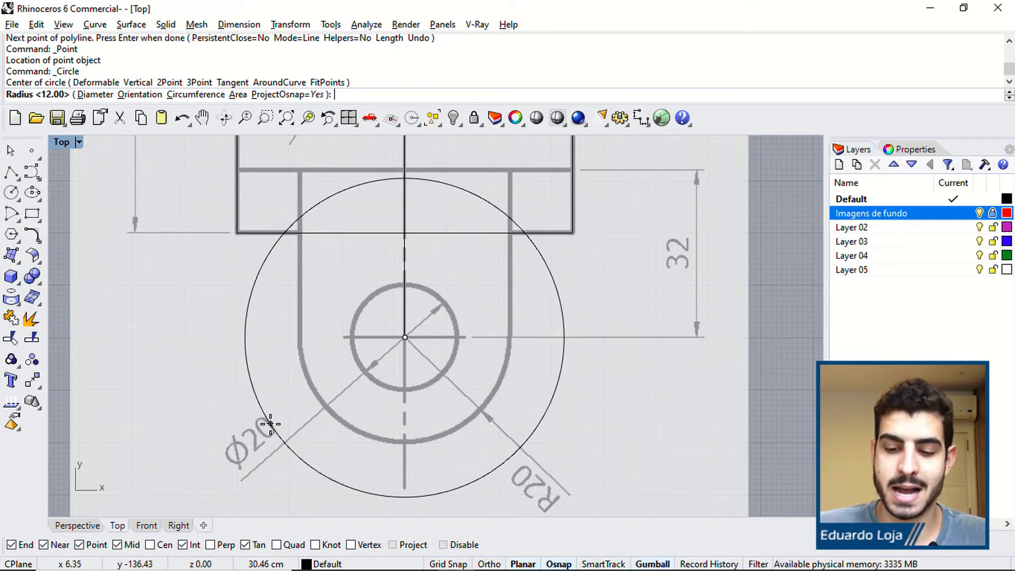
type("10")
key("Return")
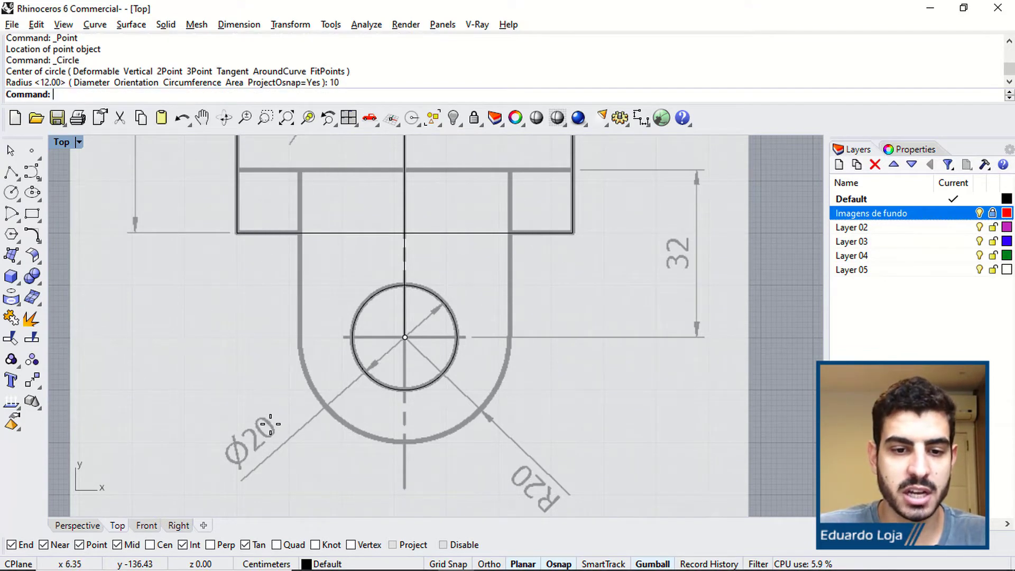
Delete the vertical construction line running through the plate.
scroll(275, 389, "down", 2)
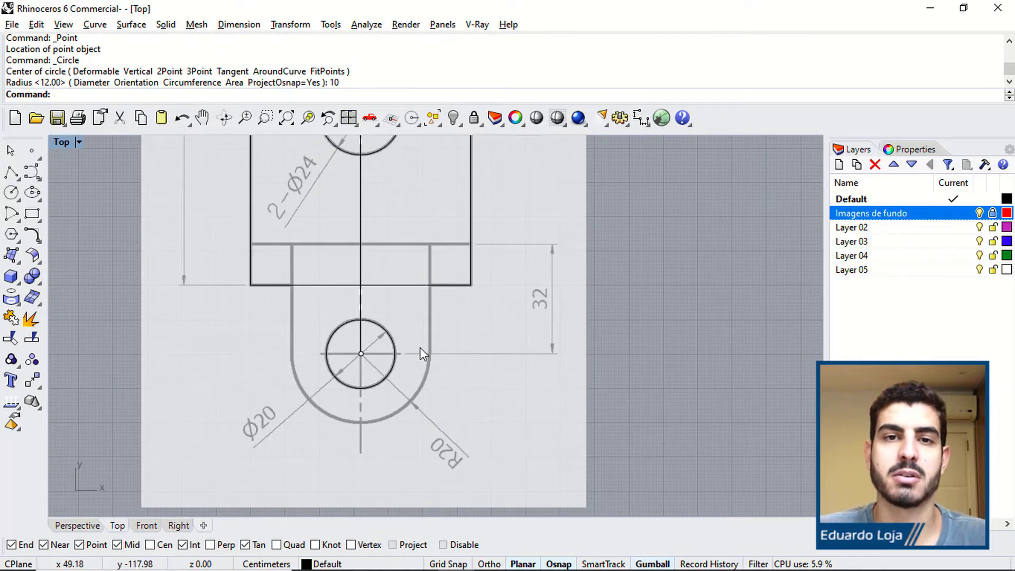
scroll(420, 340, "down", 2)
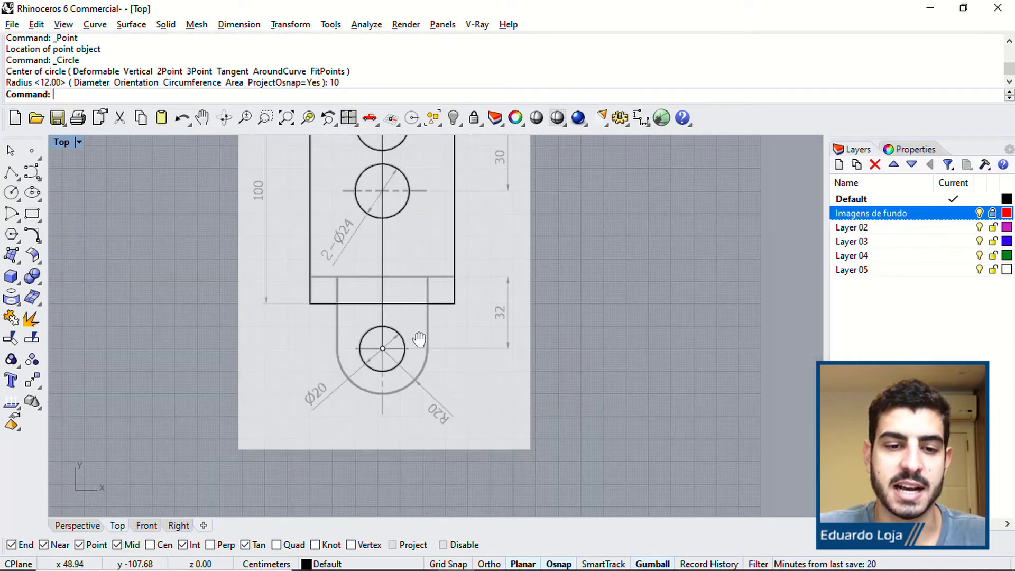
right_click_drag(419, 340, 407, 354)
left_click(370, 254)
key("Delete")
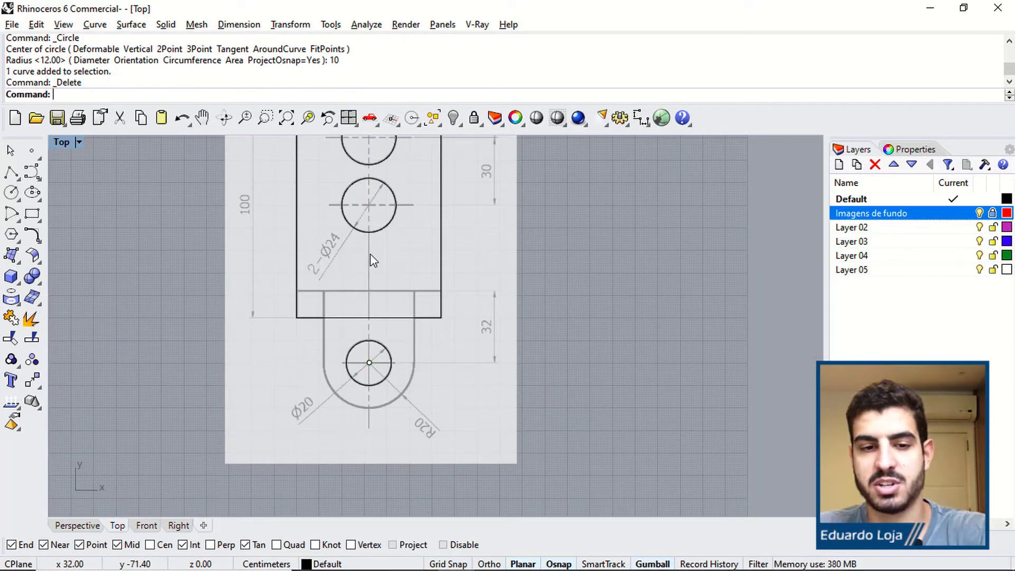
Draw a circle with a 20 cm radius concentric with the lower hole for the tab's rounded end.
scroll(390, 261, "down", 2)
right_click_drag(394, 267, 390, 272)
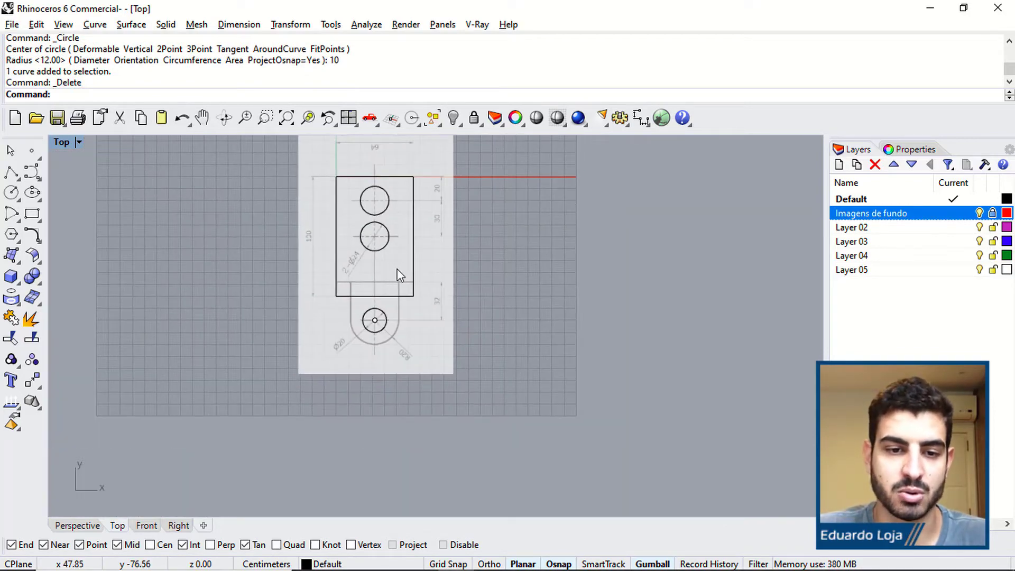
scroll(395, 323, "up", 3)
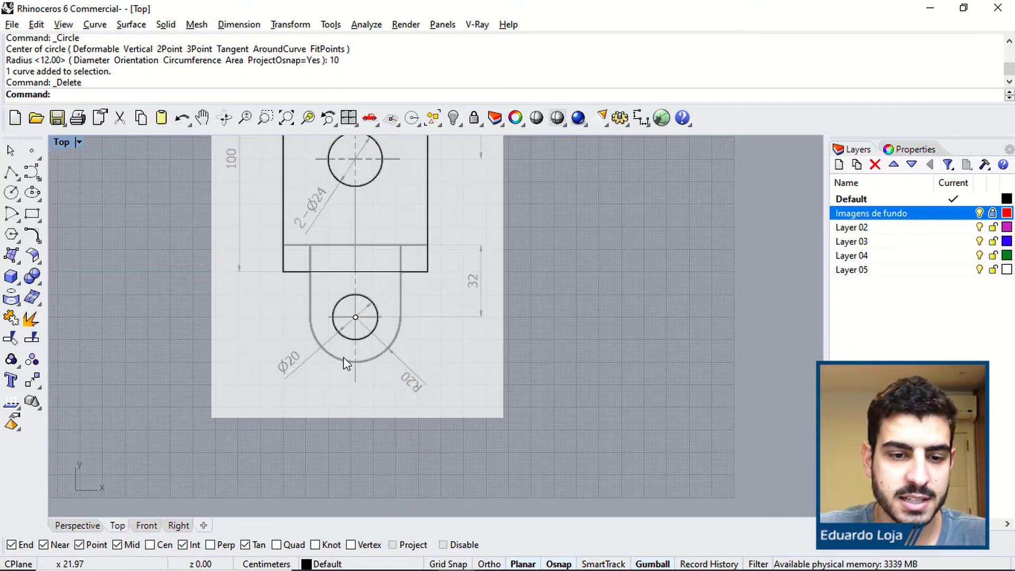
right_click_drag(455, 356, 456, 319)
scroll(456, 319, "up", 4)
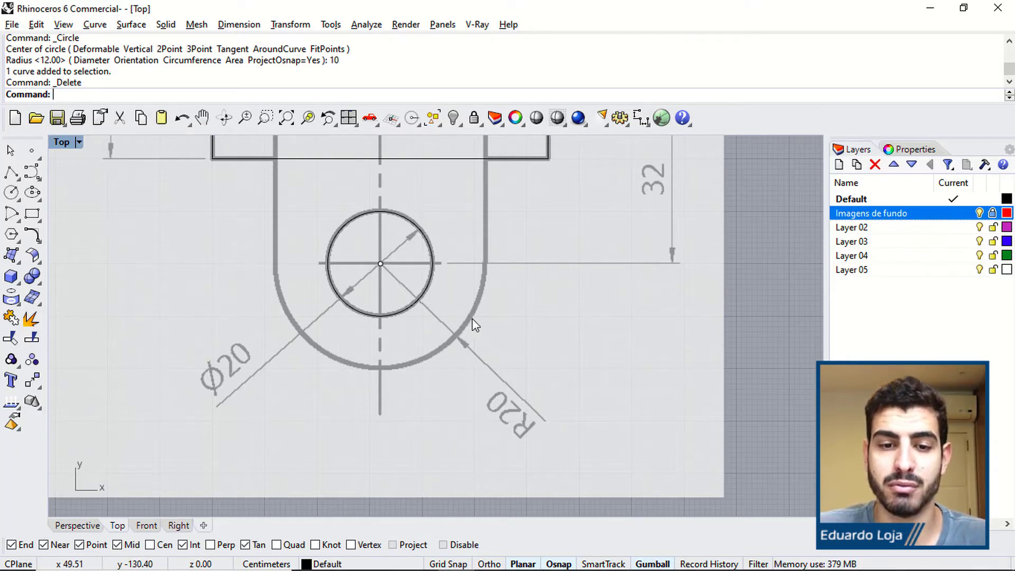
left_click(11, 193)
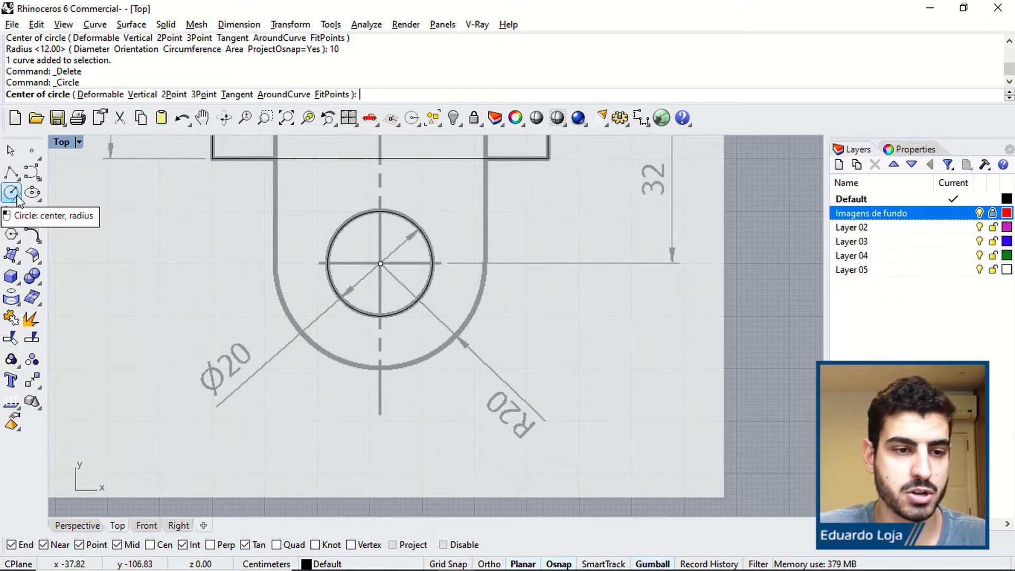
left_click(380, 263)
type("20")
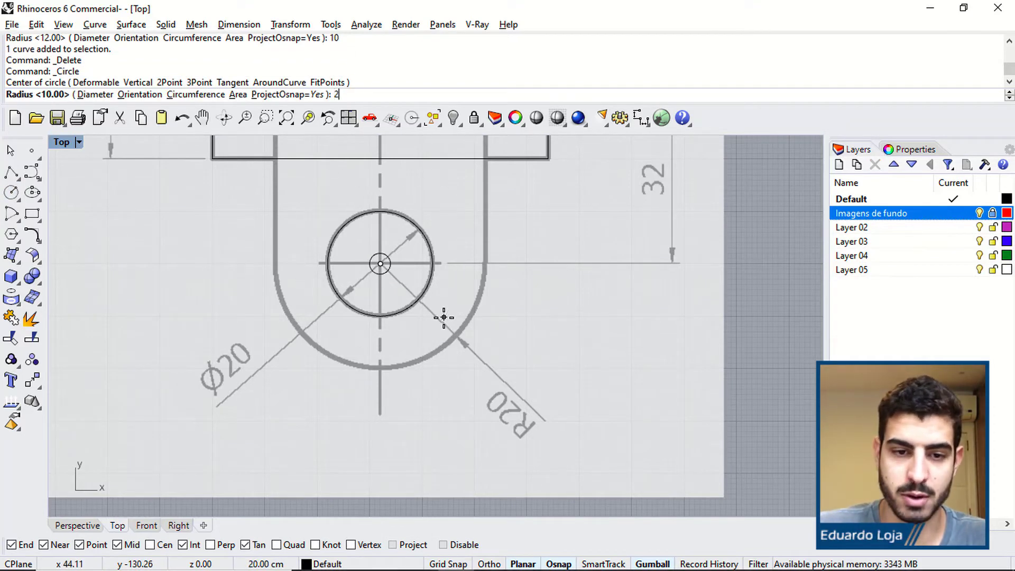
key("Return")
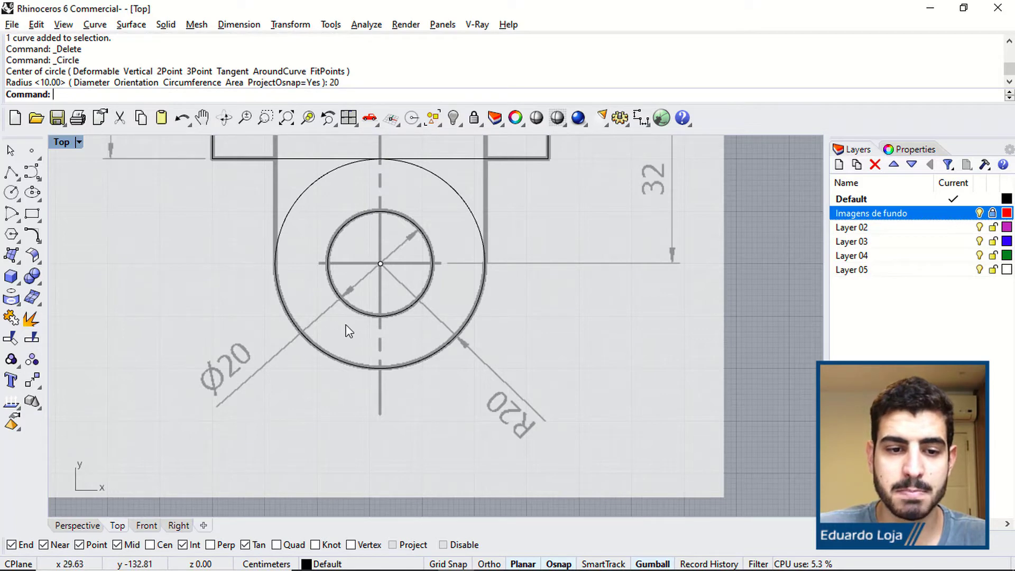
Enable the Quad object snap for a polyline starting on the outer circle.
scroll(356, 290, "down", 3)
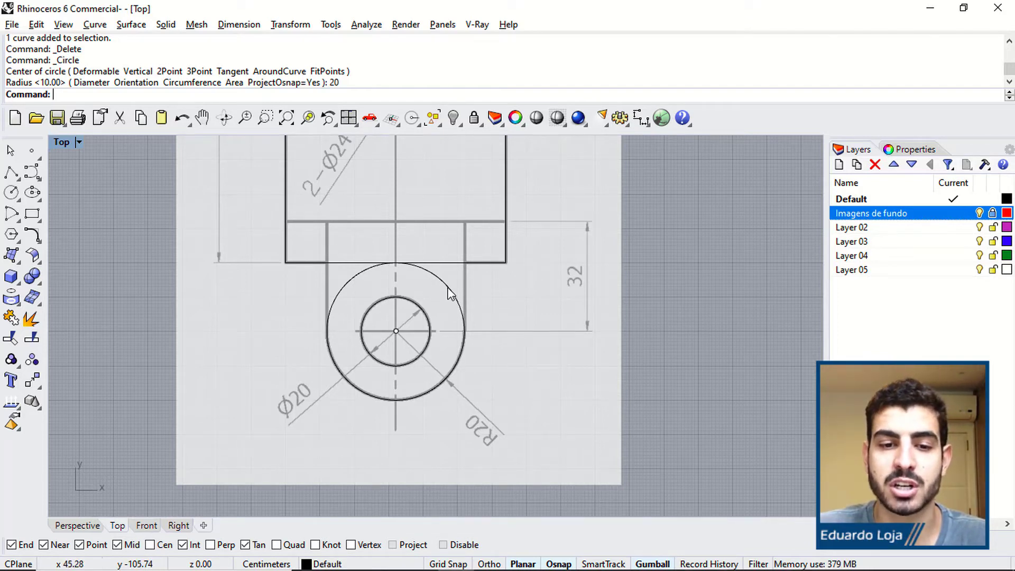
scroll(468, 331, "up", 3)
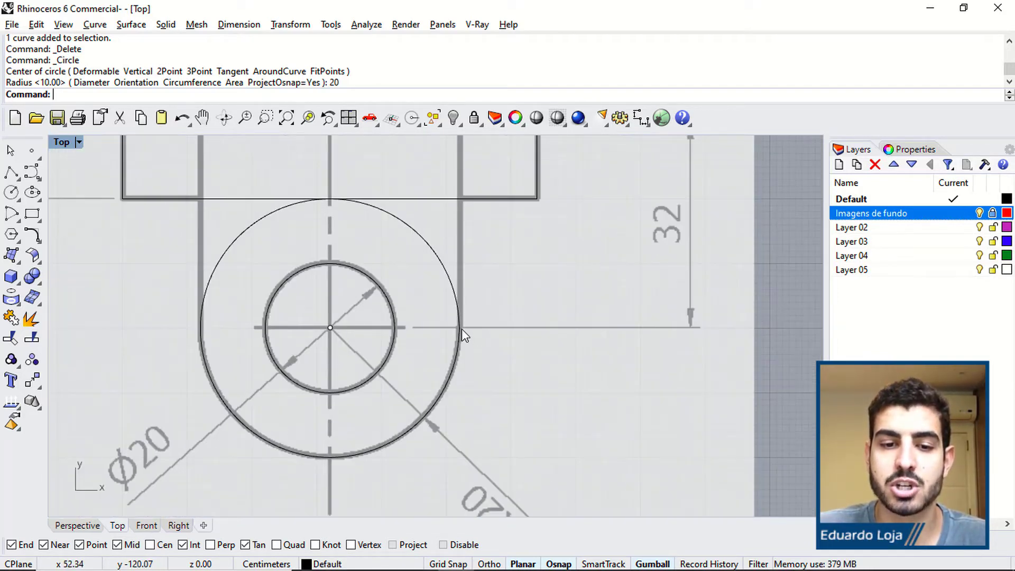
scroll(206, 317, "down", 3)
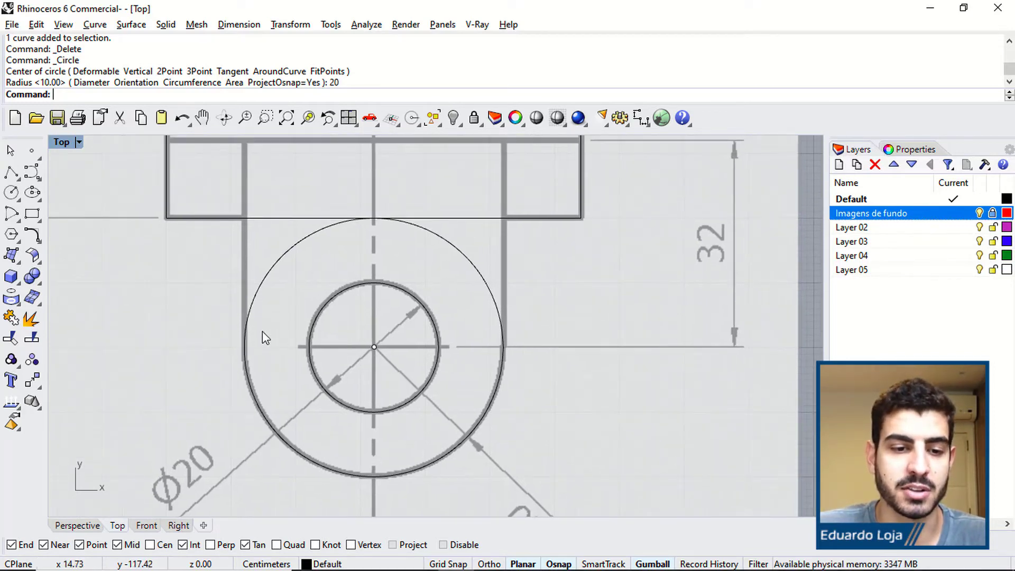
left_click(11, 176)
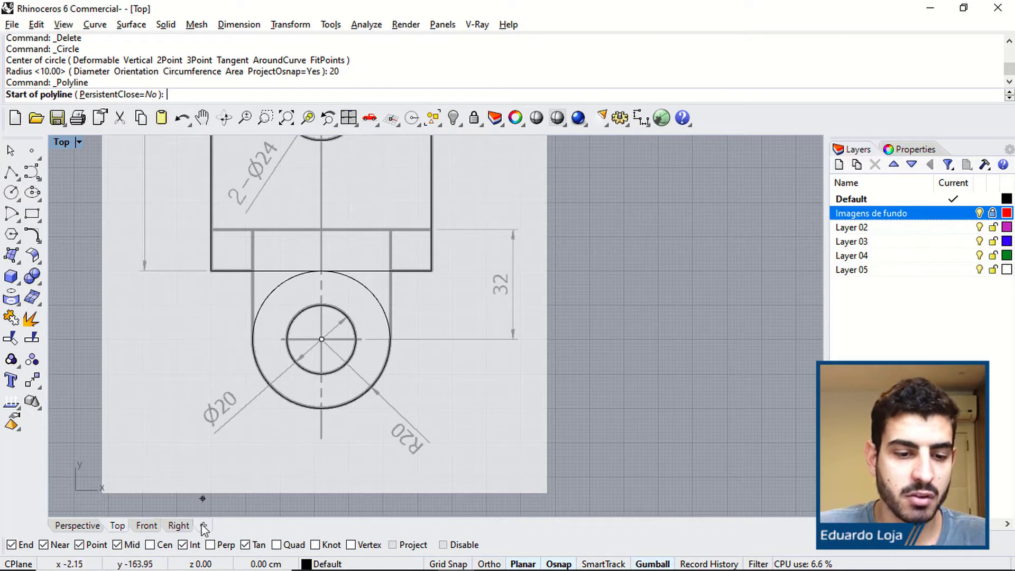
left_click(278, 544)
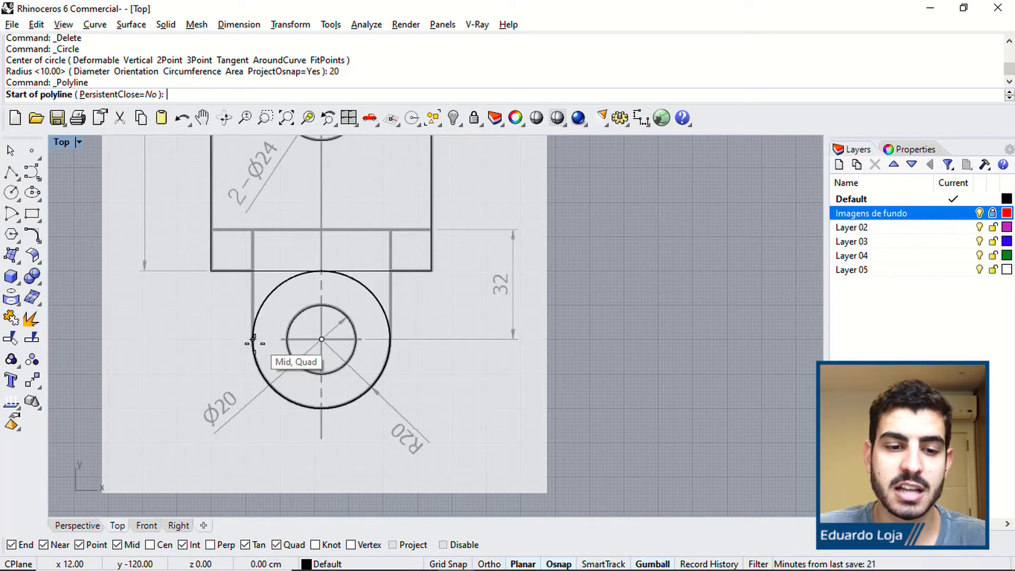
Draw a vertical polyline segment 32 cm upward from the outer circle's left quadrant along the tab's edge.
scroll(253, 336, "up", 3)
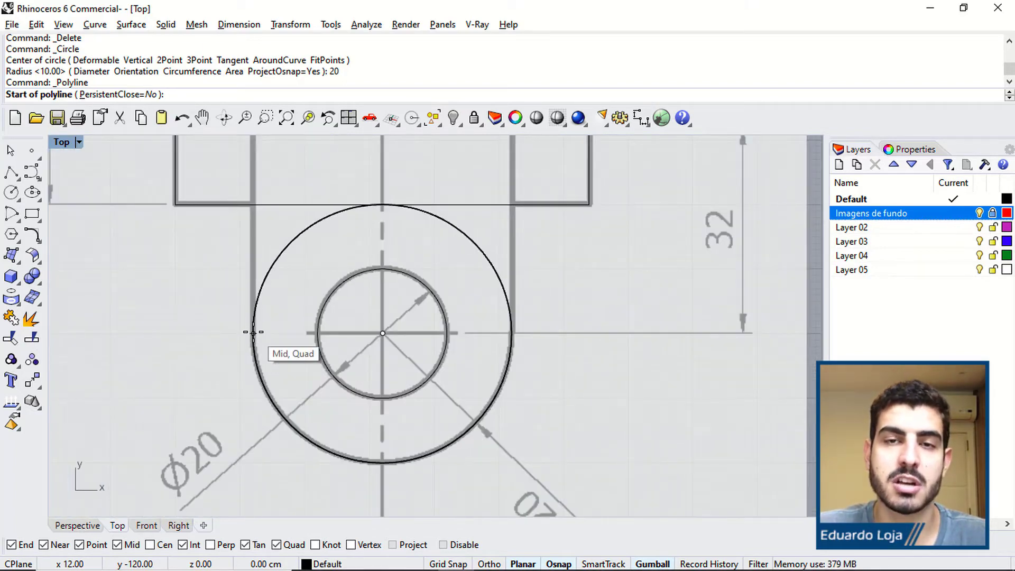
left_click(253, 332)
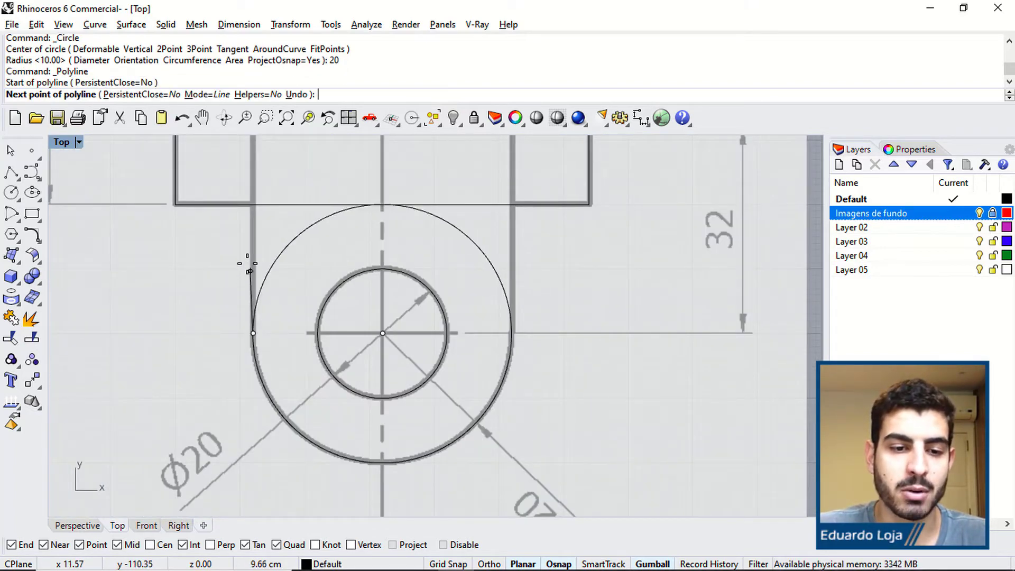
scroll(236, 312, "down", 3)
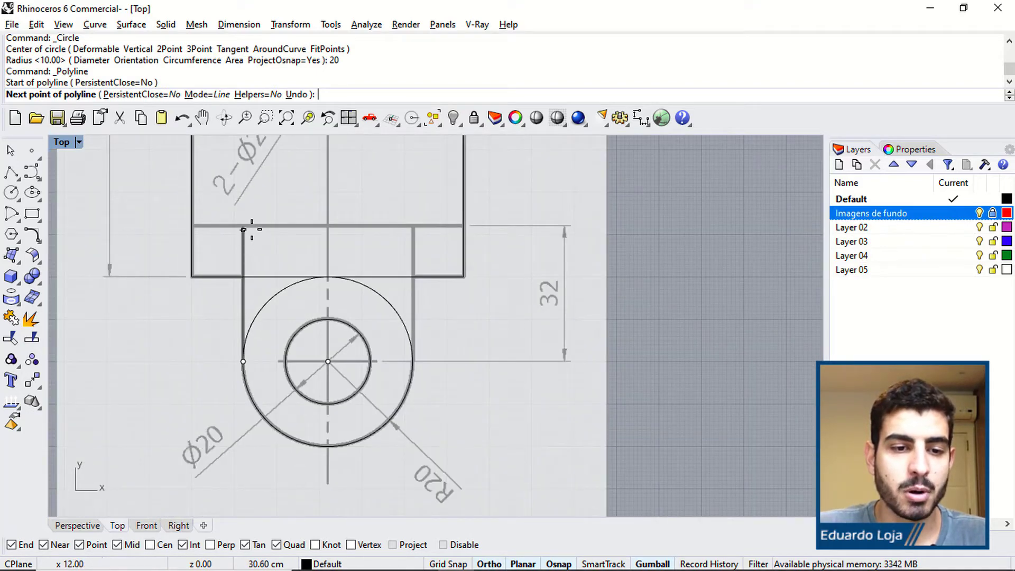
scroll(259, 256, "down", 2)
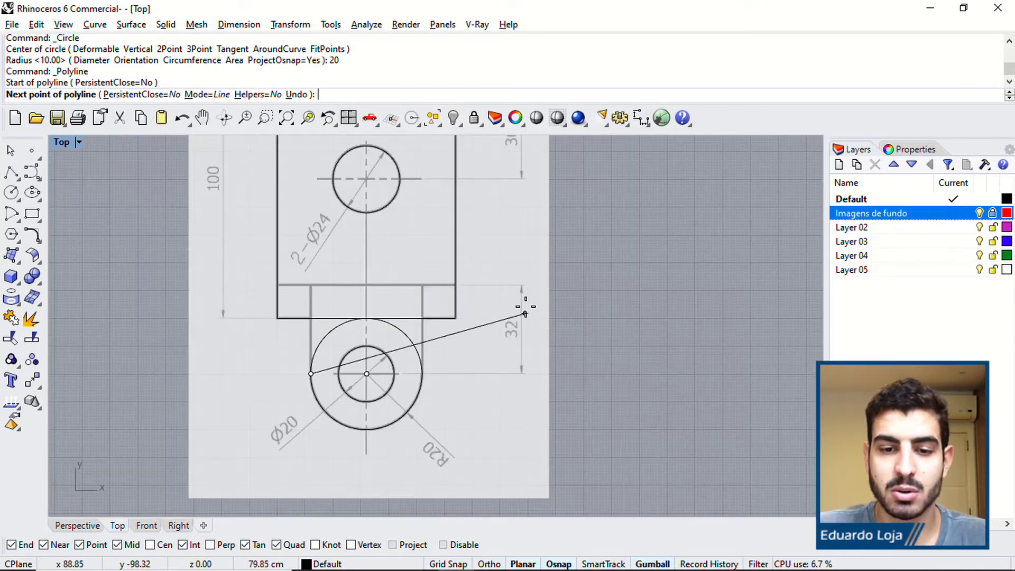
right_click_drag(359, 295, 420, 294)
scroll(388, 287, "up", 3)
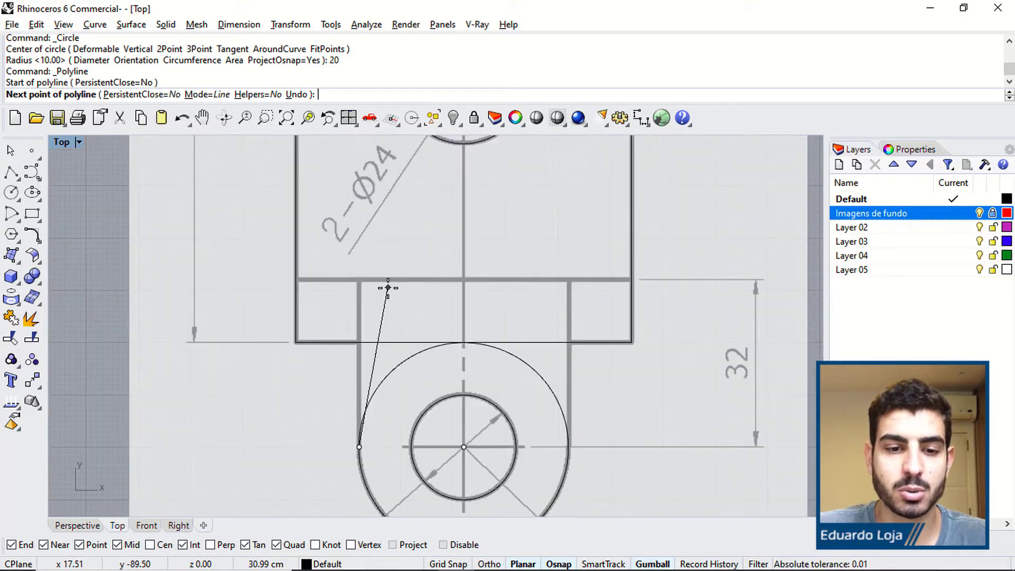
type("32")
key("Return")
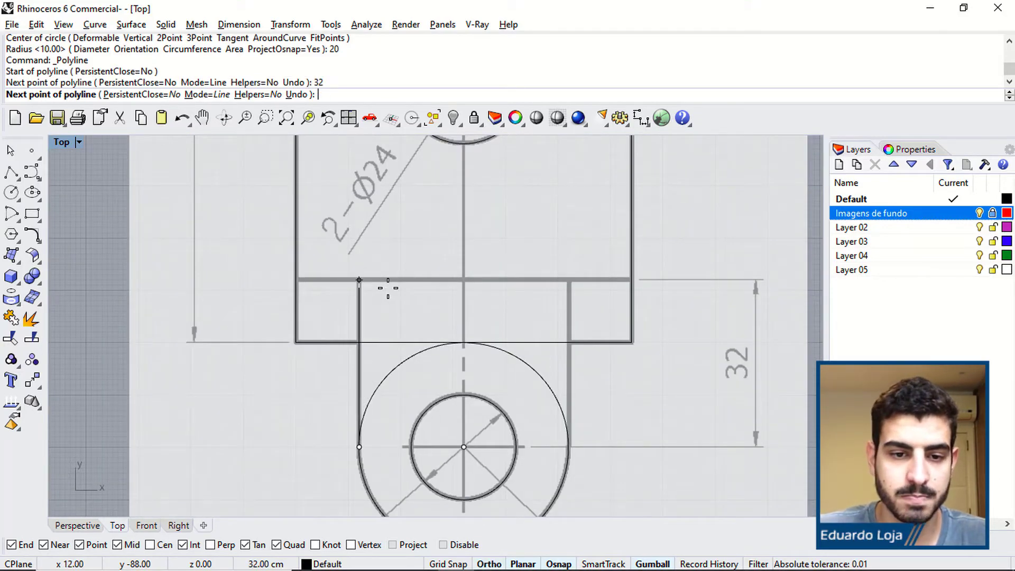
left_click(388, 287, "shift")
key("Return")
scroll(389, 278, "down", 2)
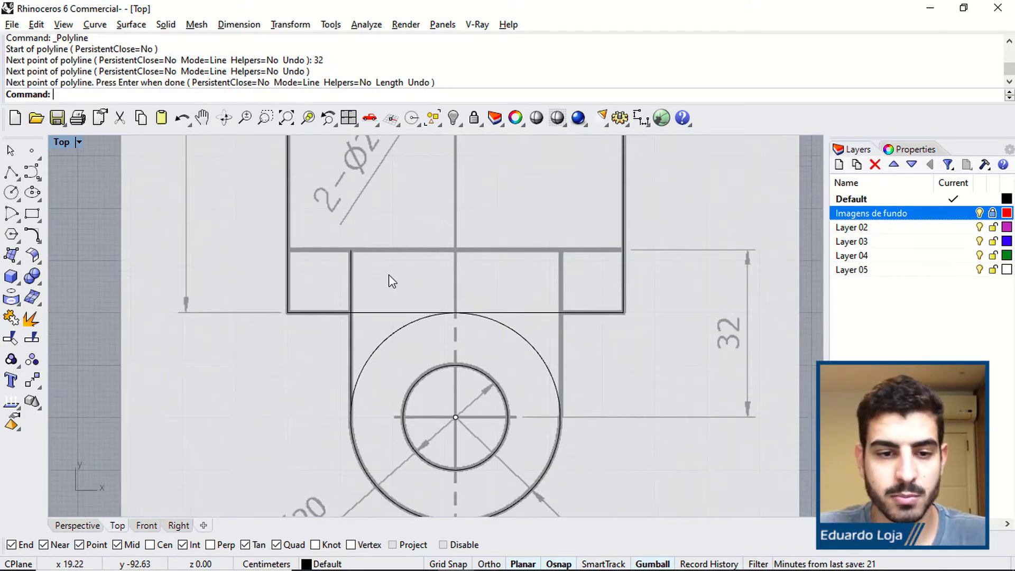
Hide the Imagens de fundo layer and select the 20 cm radius circle at the vertical line's lower end.
left_click(978, 213)
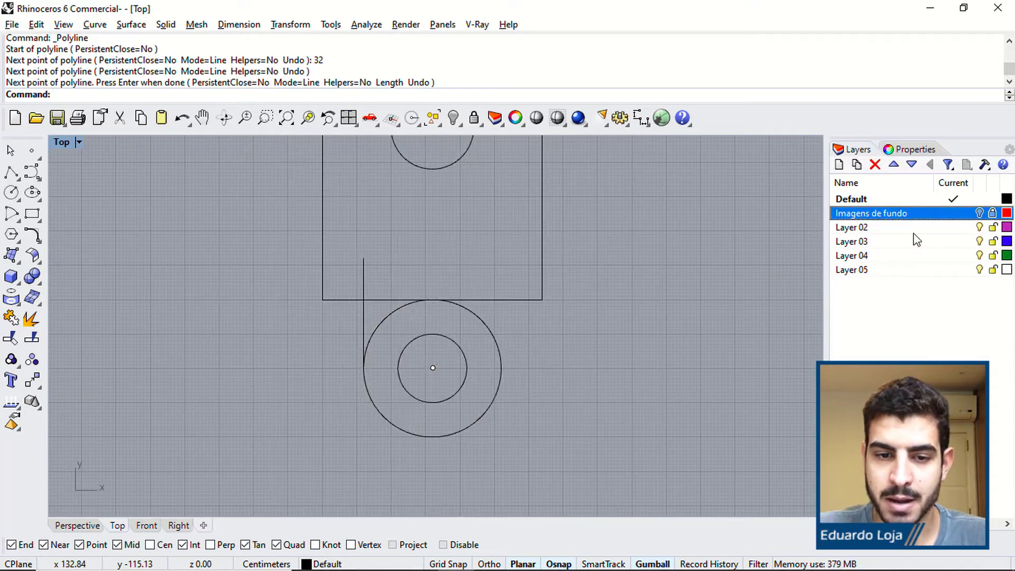
scroll(428, 264, "down", 2)
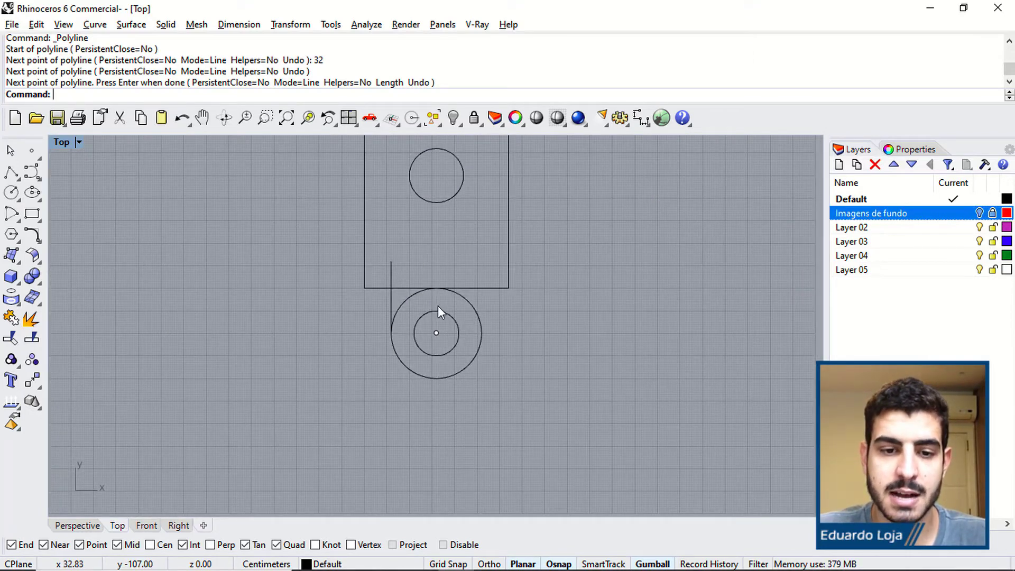
scroll(438, 306, "up", 2)
left_click(368, 294)
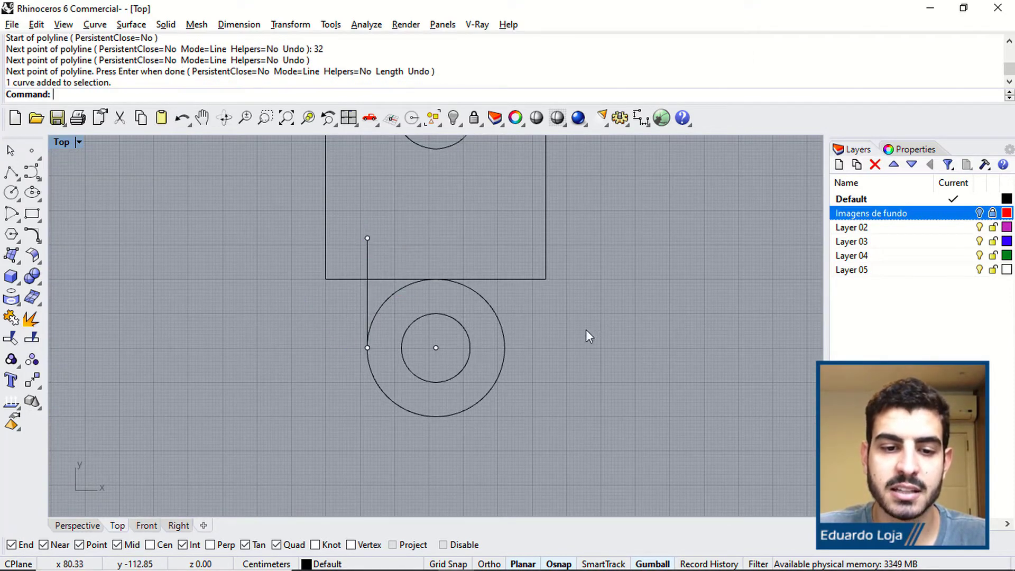
scroll(380, 346, "up", 1)
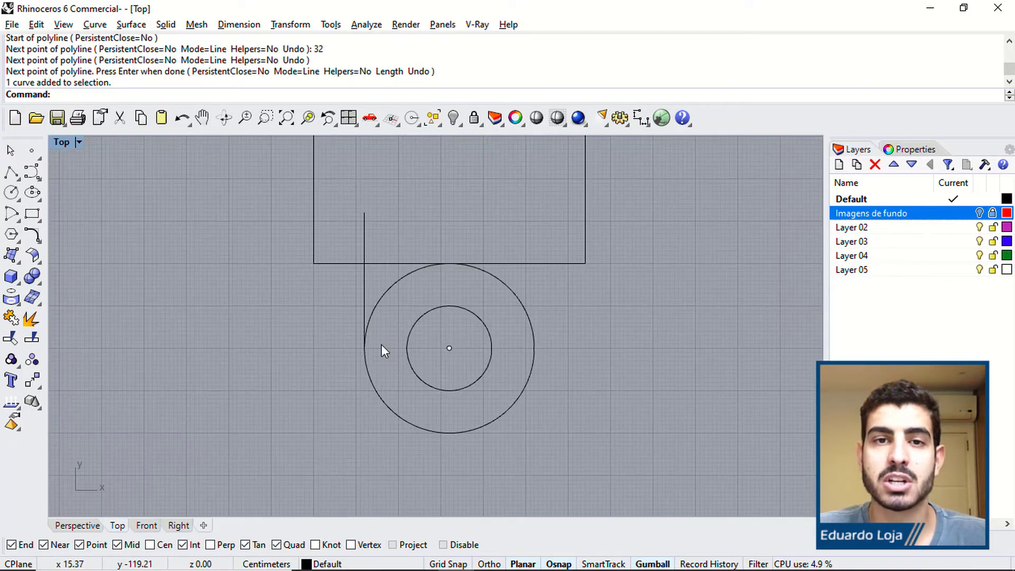
scroll(368, 345, "up", 3)
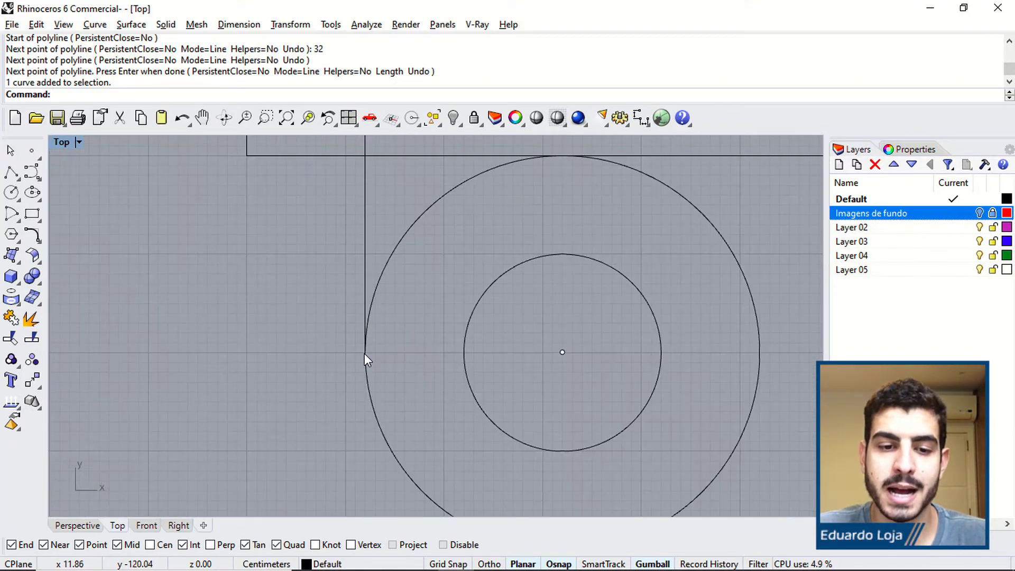
left_click(372, 301)
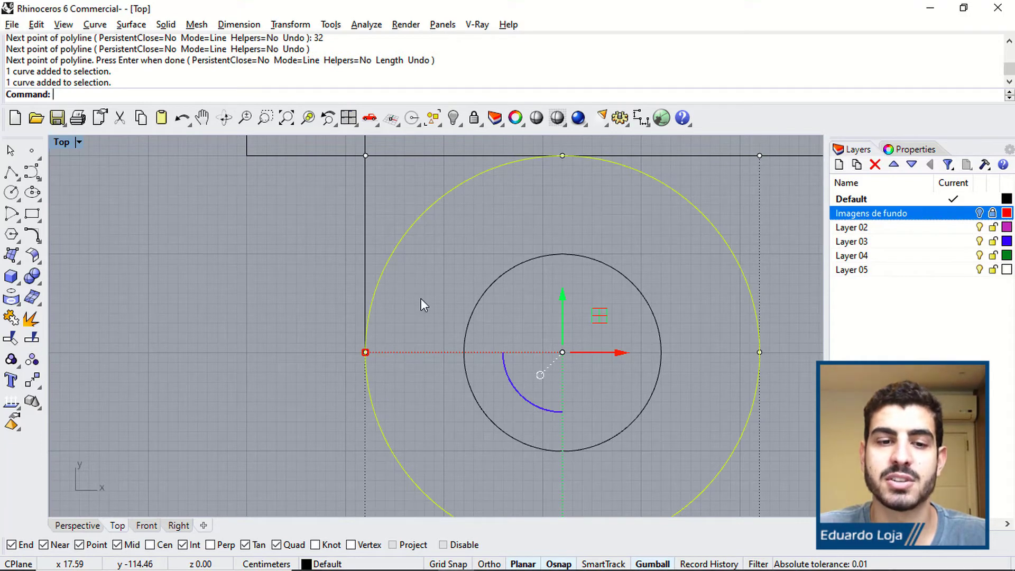
key("Escape")
left_click(10, 173)
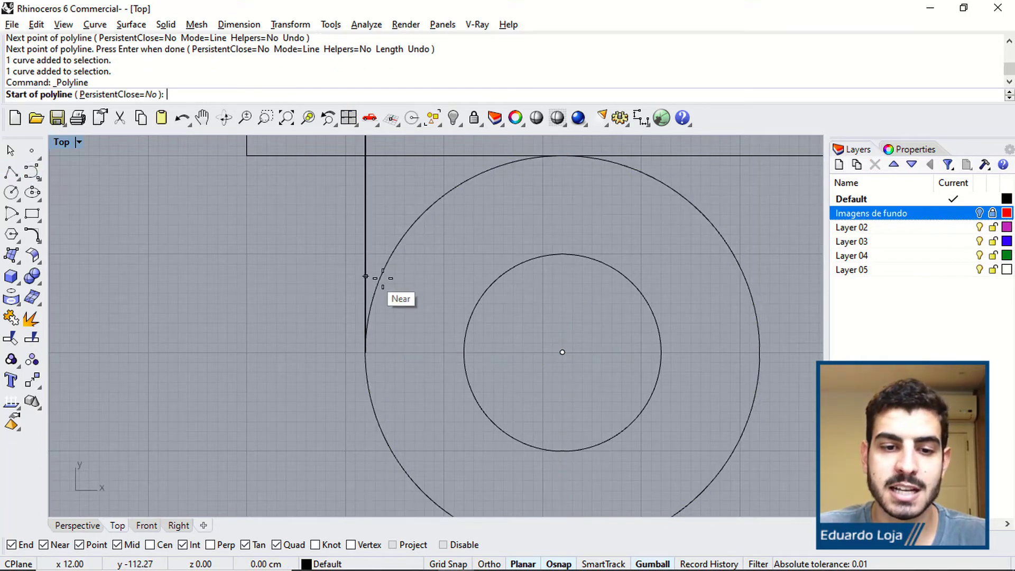
right_click_drag(389, 351, 409, 303)
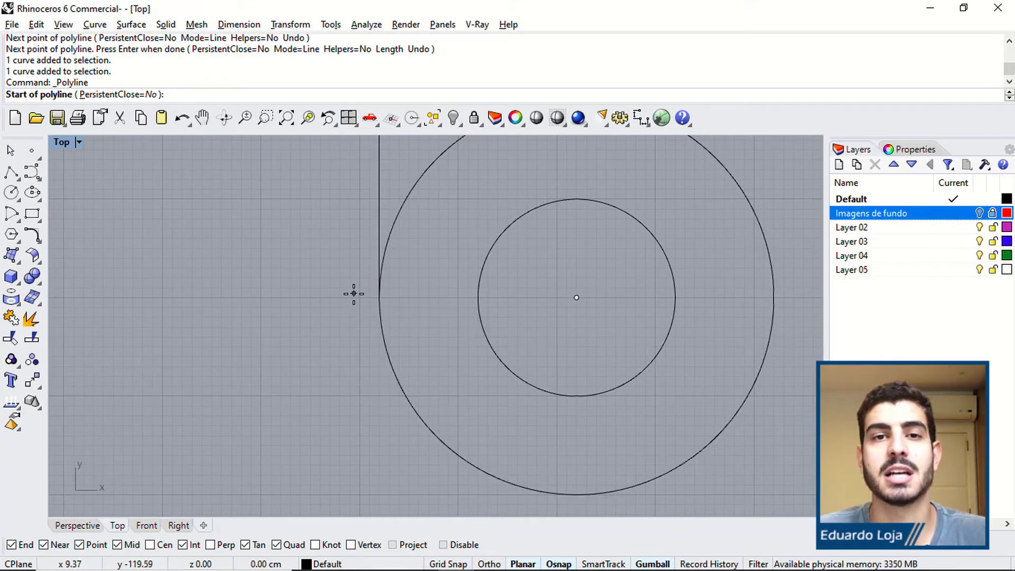
key("Escape")
scroll(353, 294, "down", 3)
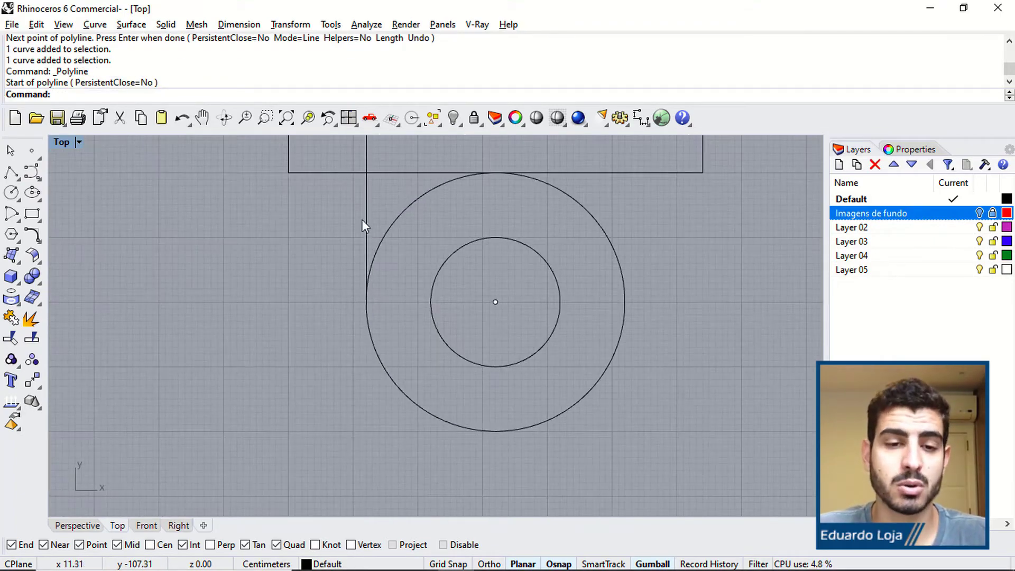
left_click(368, 239)
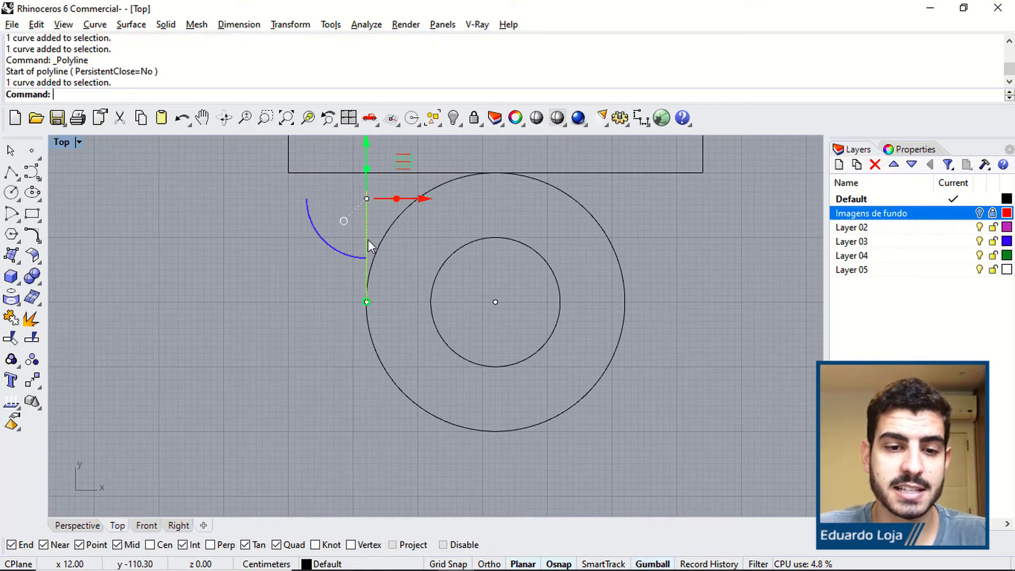
left_click(373, 331)
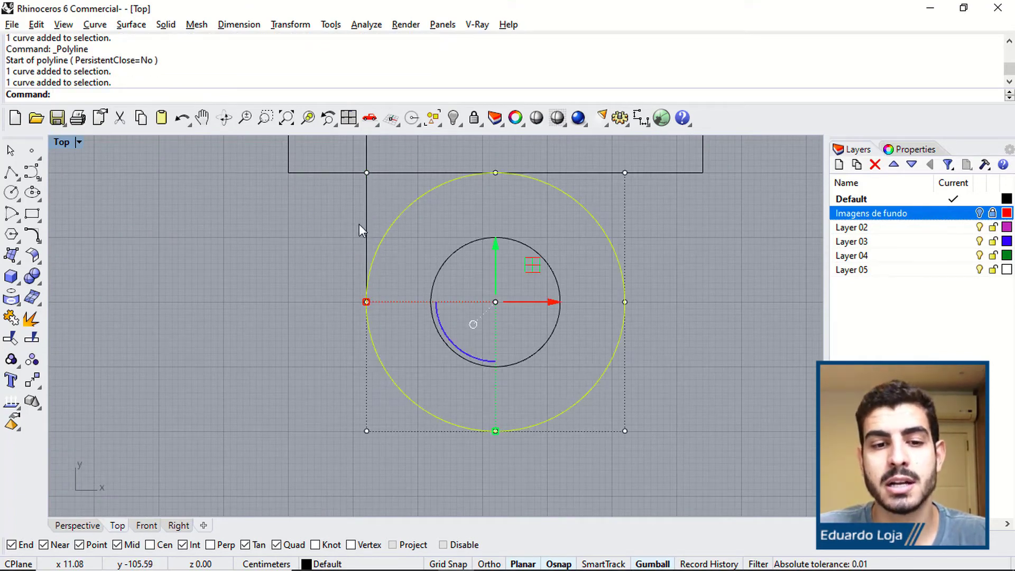
key("Escape")
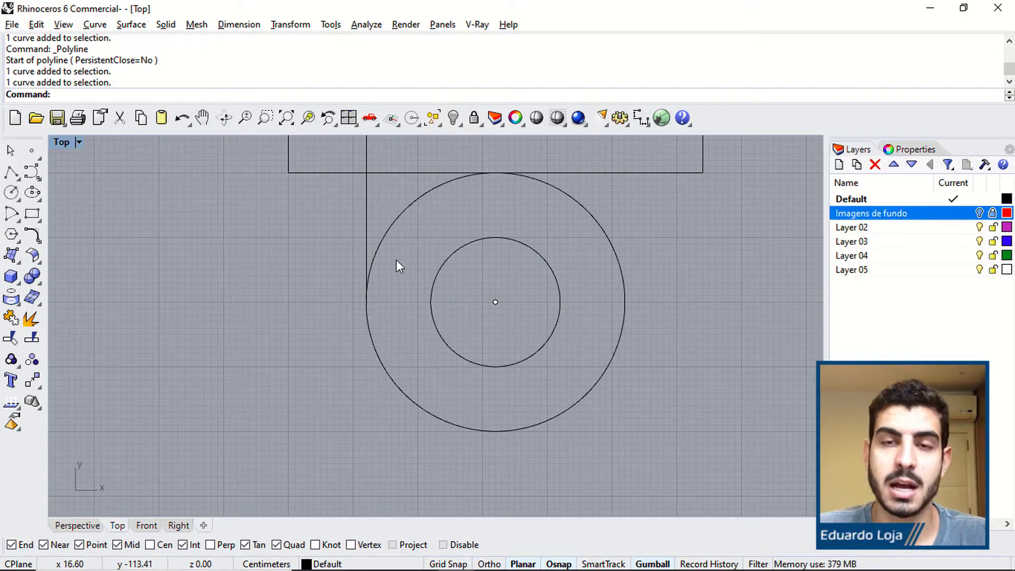
Mirror a copy of the tab's left vertical line across the vertical axis through the outer circle's top quadrant.
scroll(370, 264, "down", 5)
left_click(347, 245)
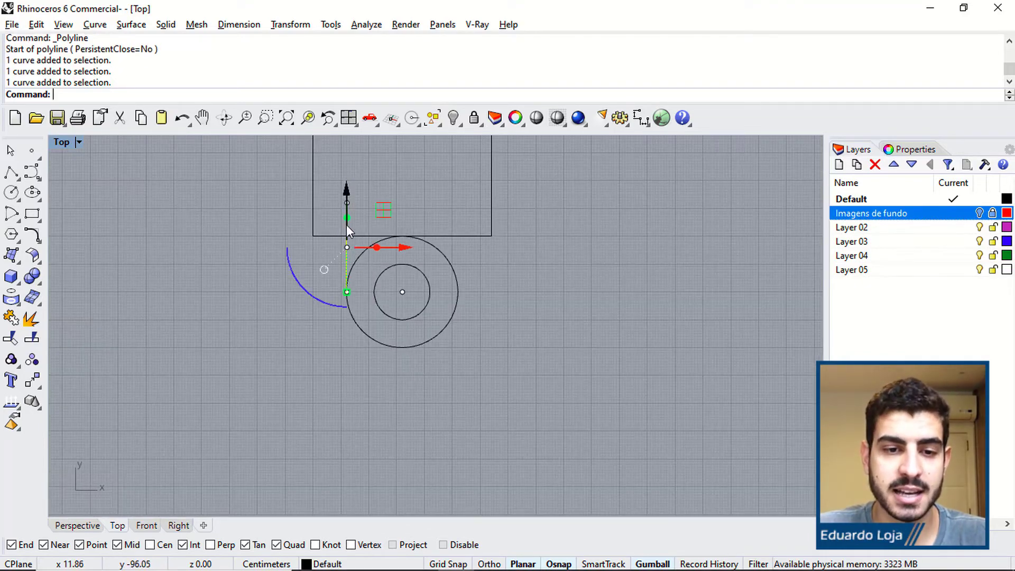
left_click(39, 390)
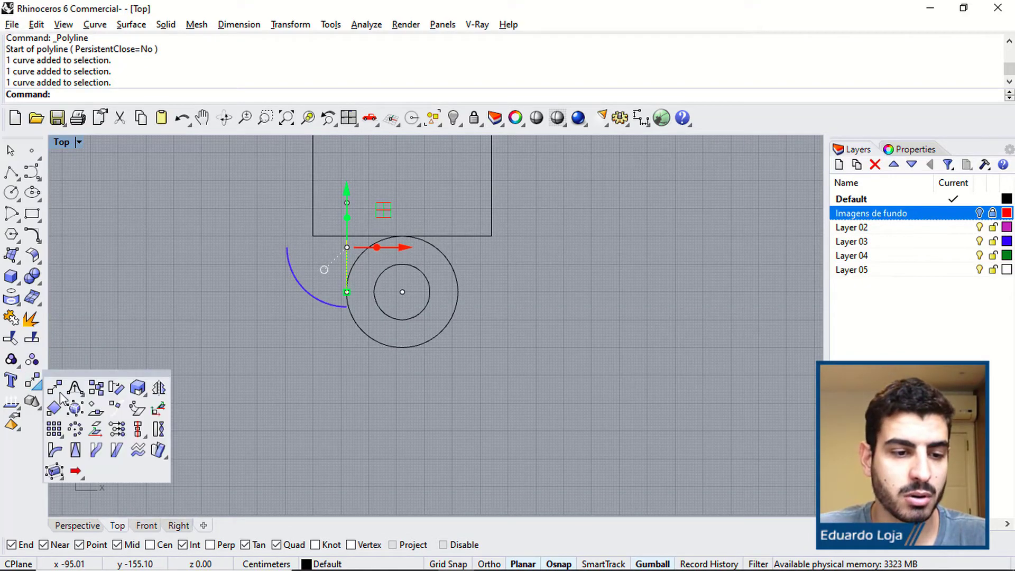
left_click(159, 388)
left_click(401, 231)
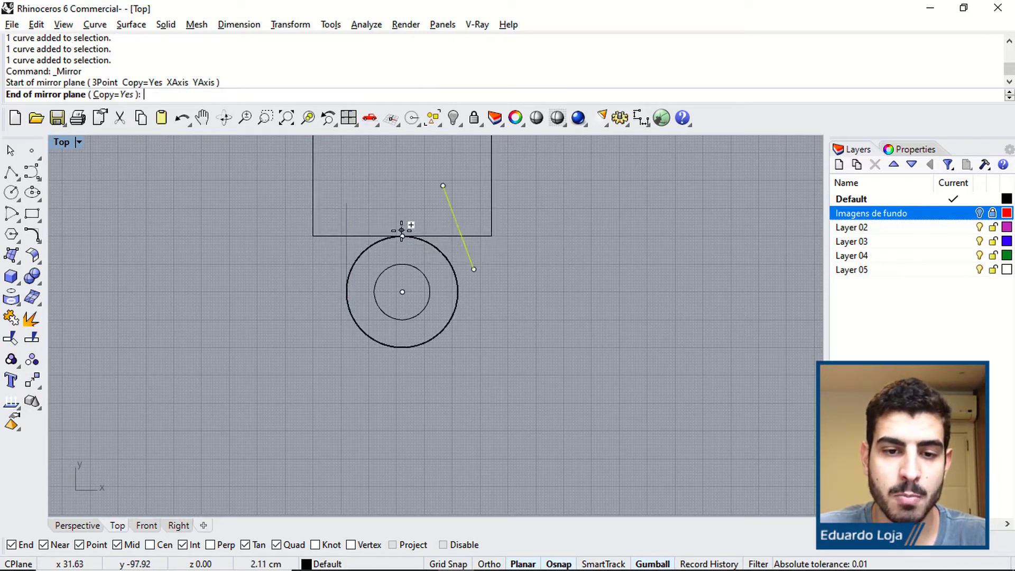
key("F8")
left_click(402, 152, "shift")
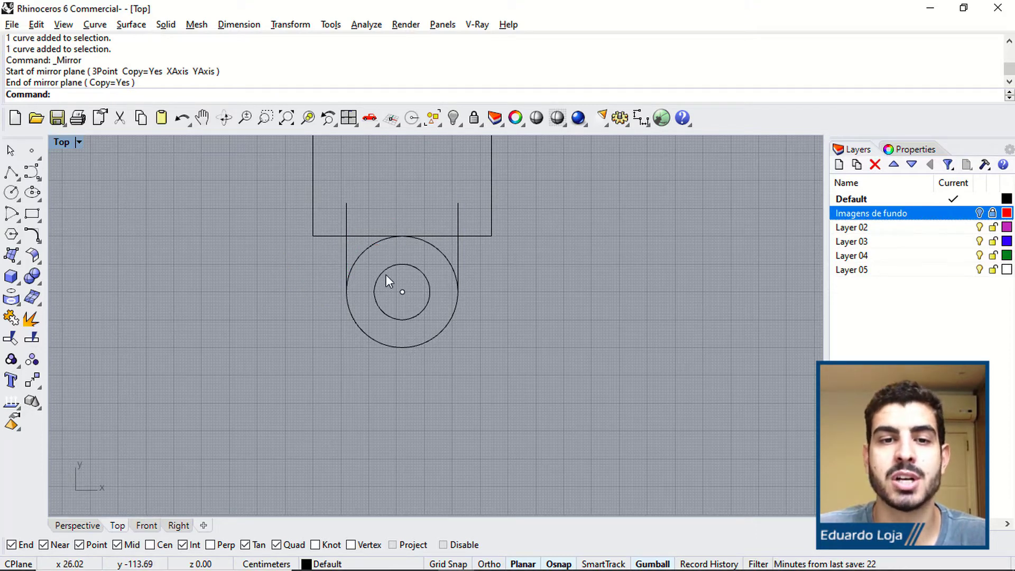
Show the Imagens de fundo layer and draw a horizontal polyline joining the upper ends of the tab's two vertical lines.
right_click_drag(500, 263, 479, 303)
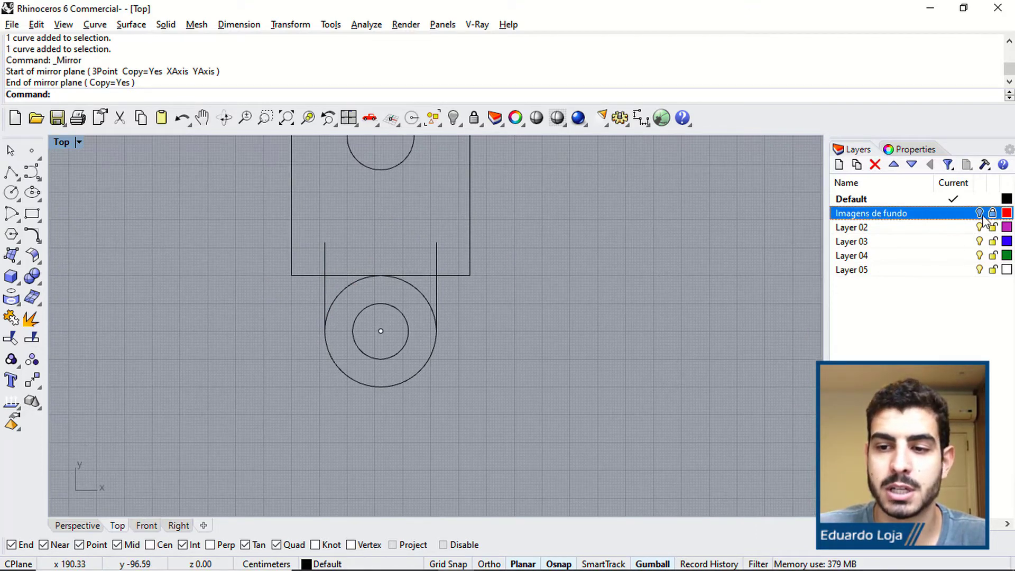
left_click(980, 213)
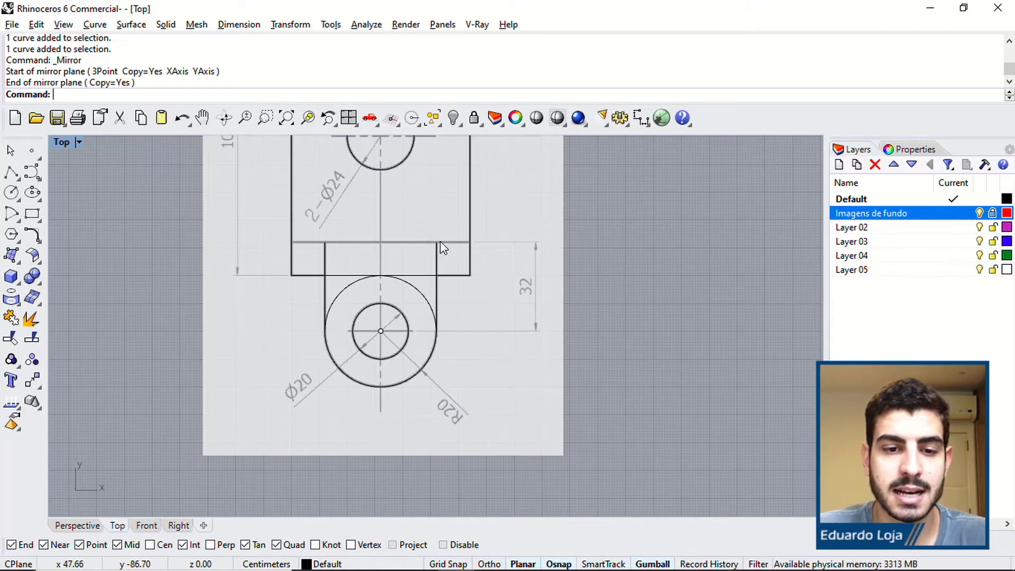
right_click_drag(427, 242, 476, 254)
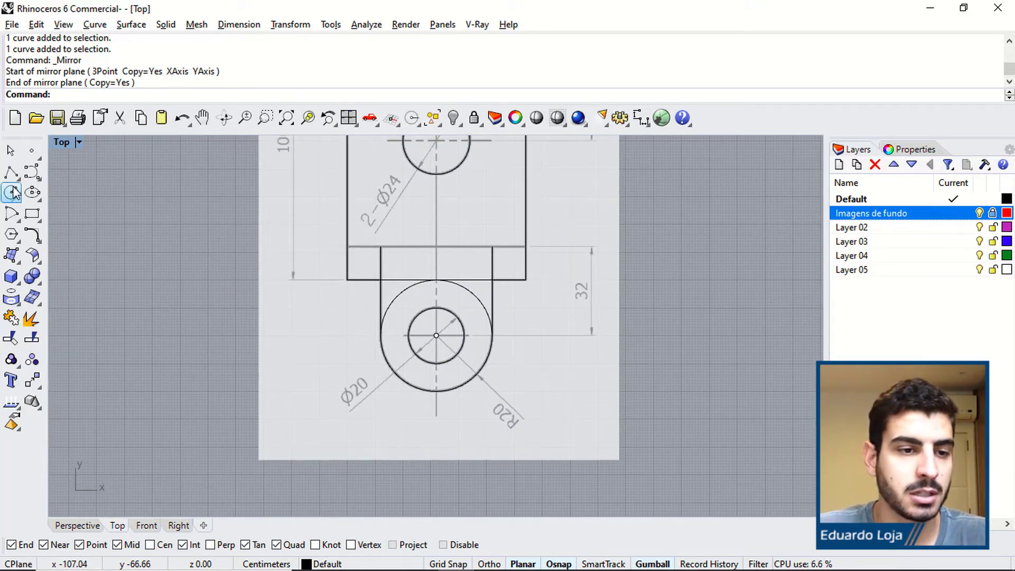
scroll(343, 248, "up", 5)
left_click(10, 168)
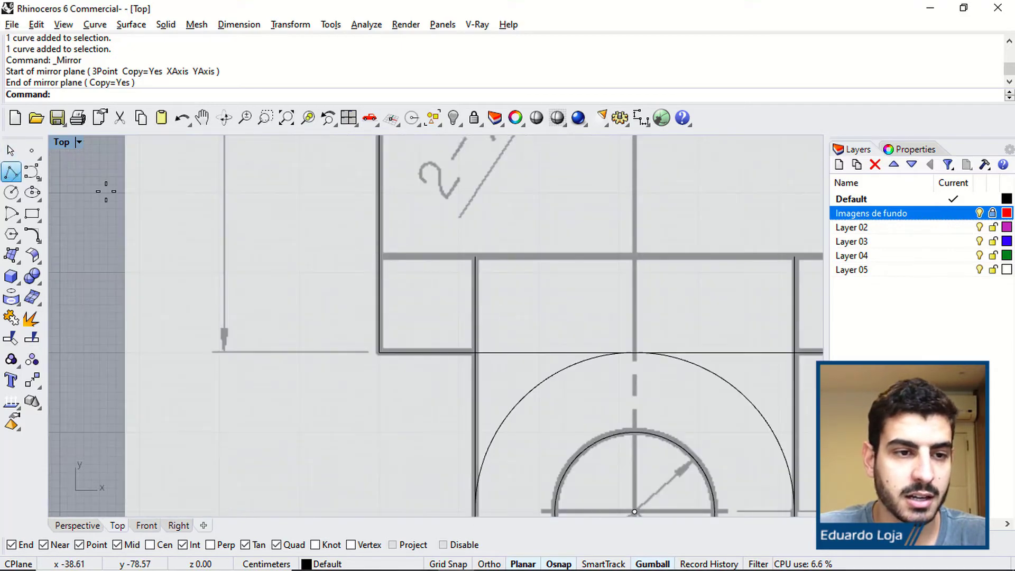
left_click(475, 257)
left_click(793, 257)
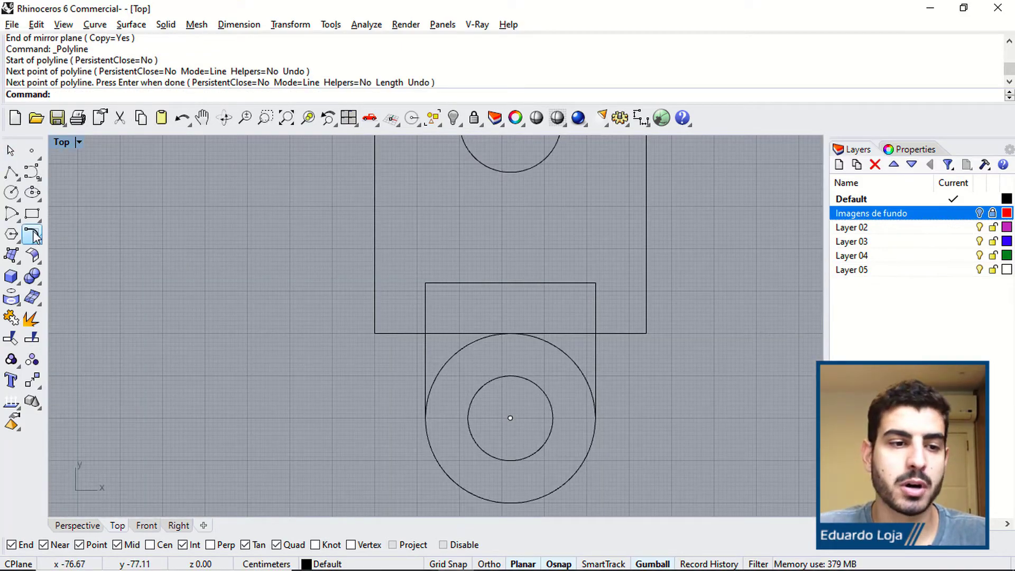
Extend the left end of the horizontal line joining the tab's sides to the rectangle's left edge.
left_click(35, 236)
left_click_drag(53, 229, 80, 185)
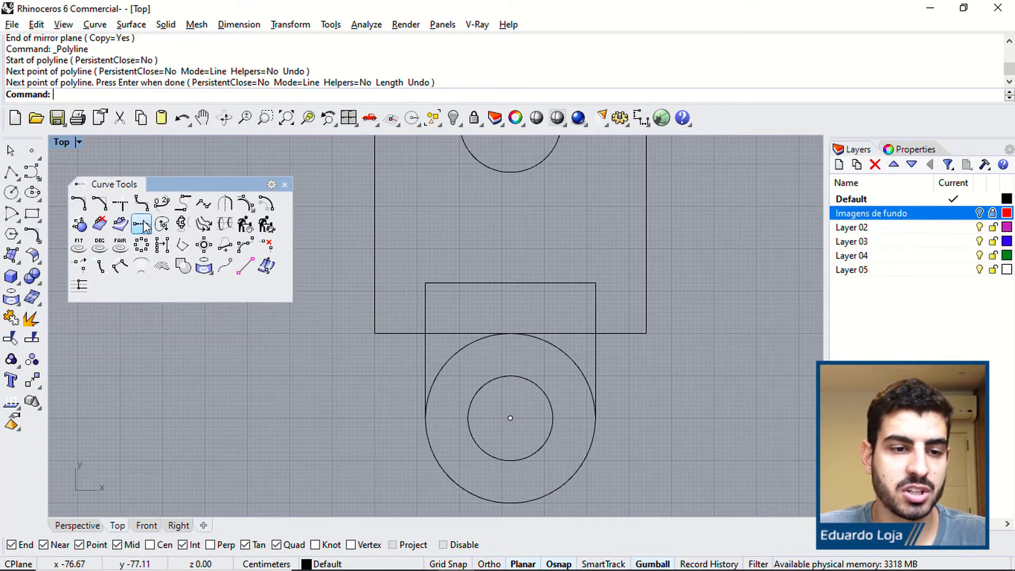
left_click(145, 226)
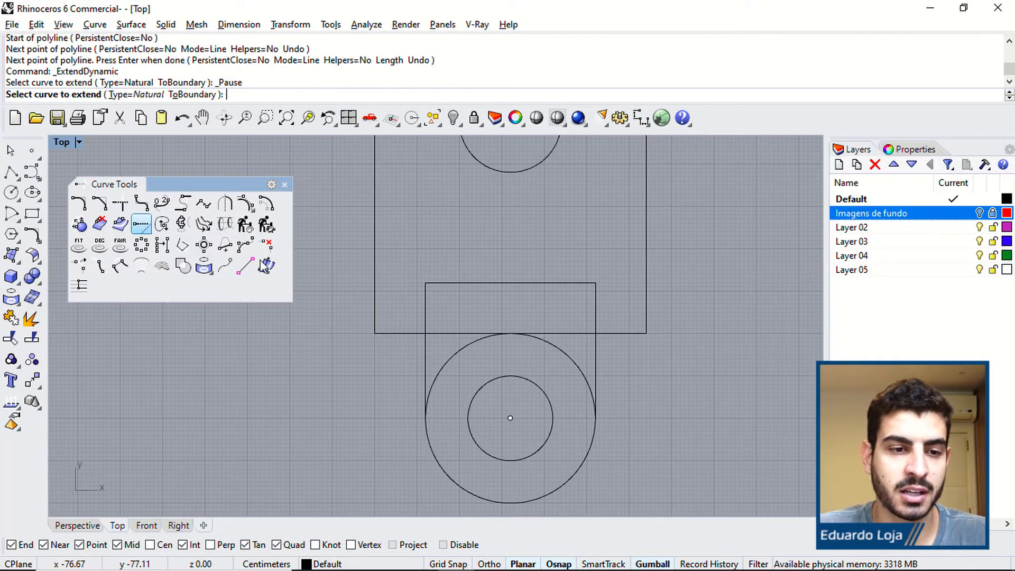
left_click(436, 283)
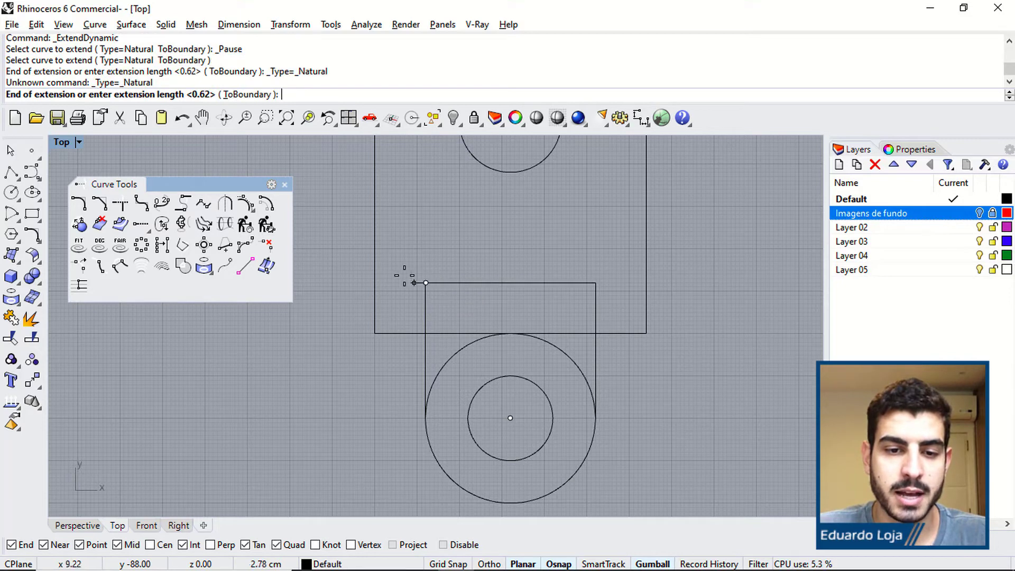
left_click(374, 282)
key("Return")
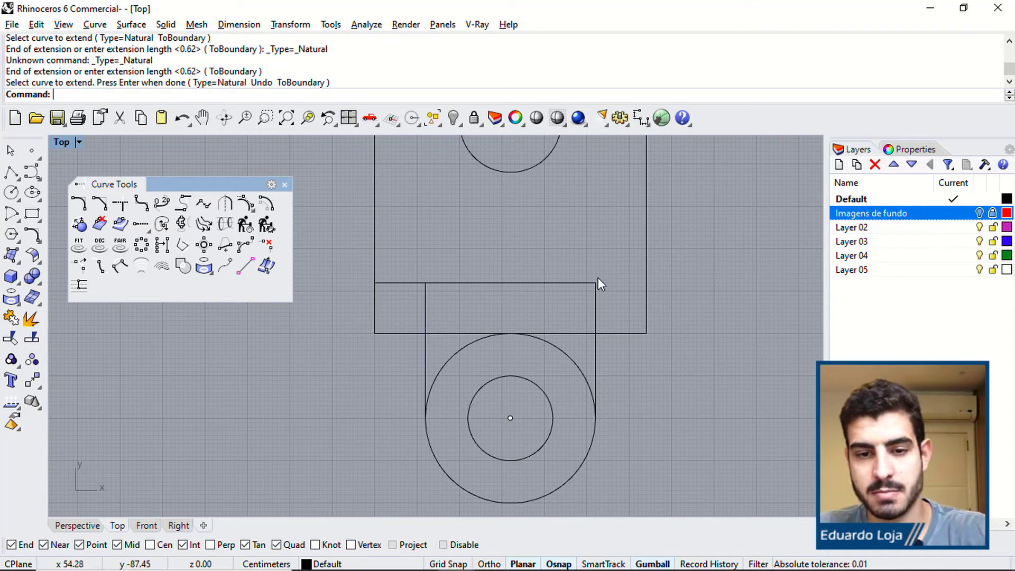
Extend the right end of the same horizontal line to the rectangle's right edge.
left_click(592, 284)
right_click(586, 295)
left_click(593, 282)
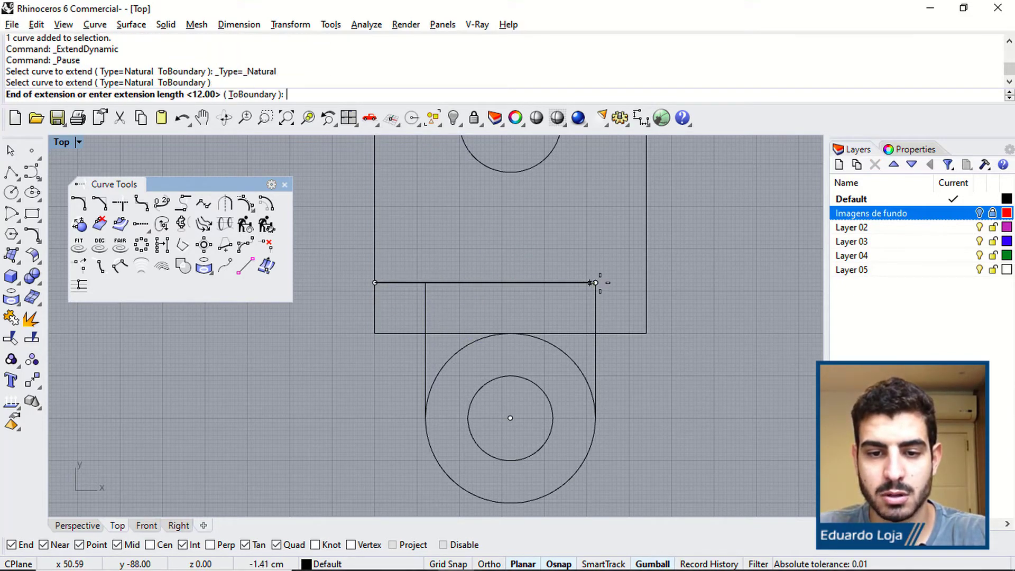
left_click(644, 282)
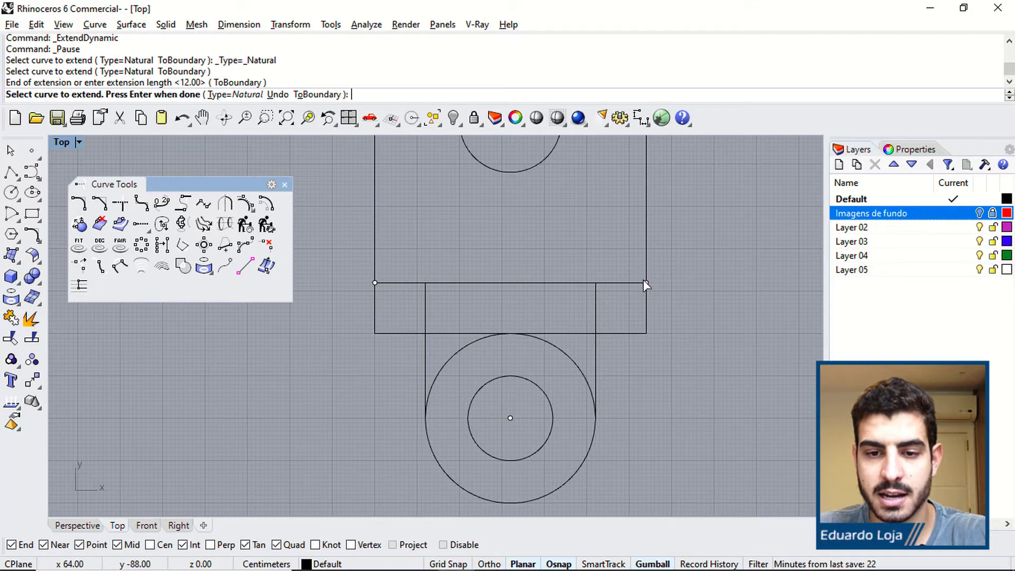
right_click(706, 276)
Show the Imagens de fundo layer, close the floating Curve Tools palette and delete the point at the lower hole's centre.
scroll(676, 275, "down", 4)
key("Up")
key("Right")
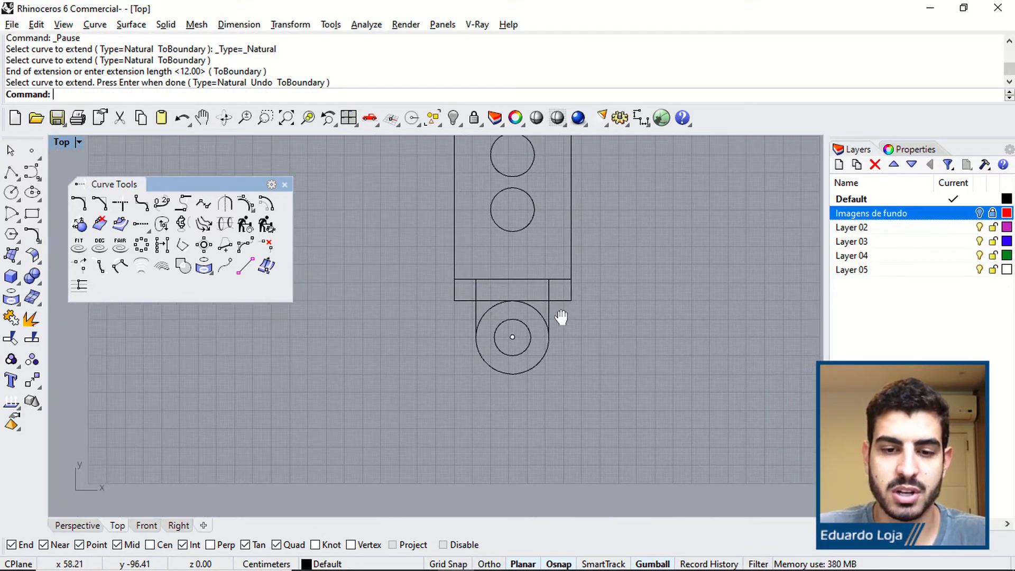
left_click(979, 213)
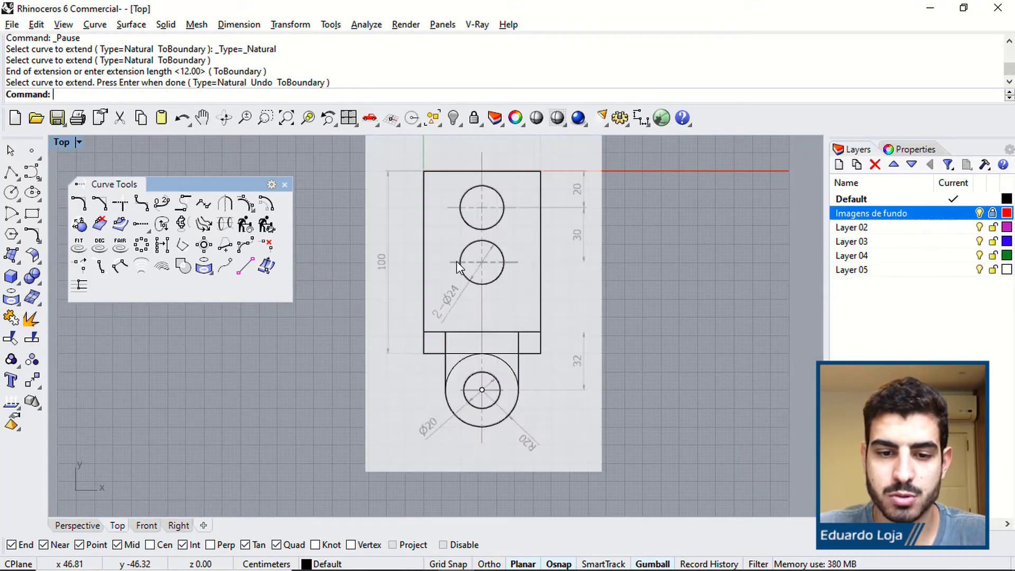
left_click(285, 184)
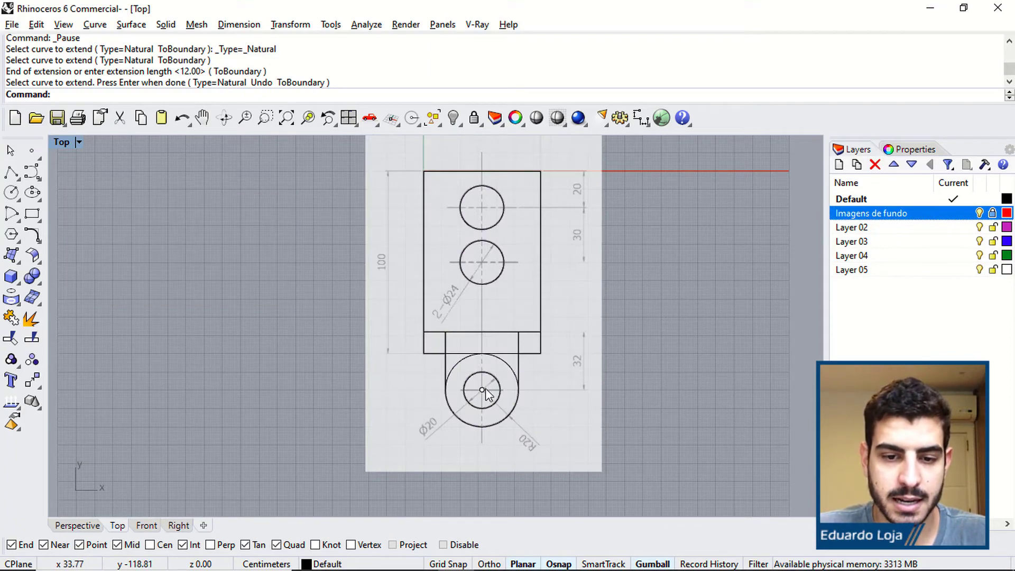
left_click(484, 390)
key("Delete")
Trim away the upper arc of the tab's outer circle using its two vertical lines as cutting objects.
scroll(508, 391, "up", 1)
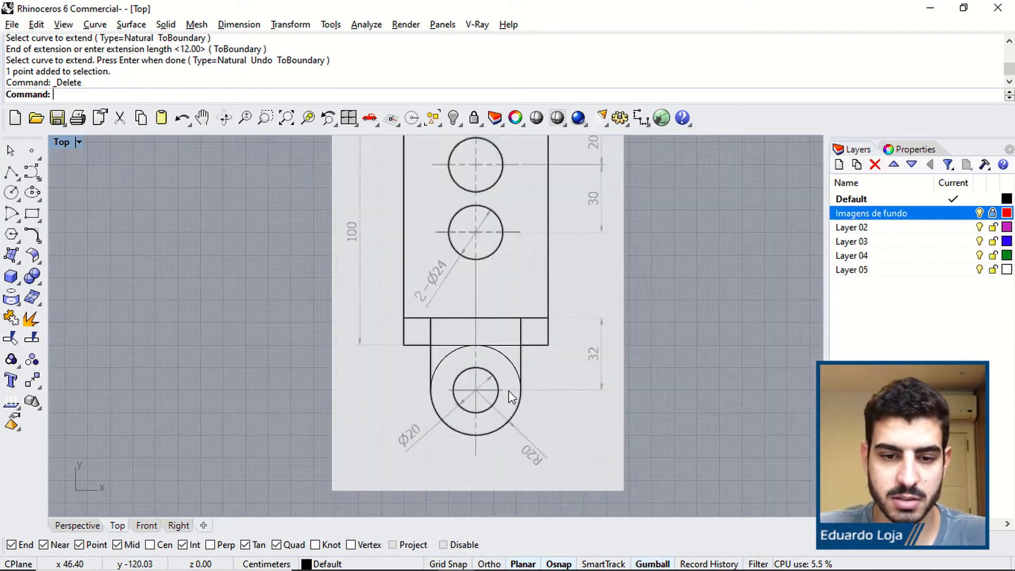
scroll(508, 391, "up", 3)
left_click(366, 315)
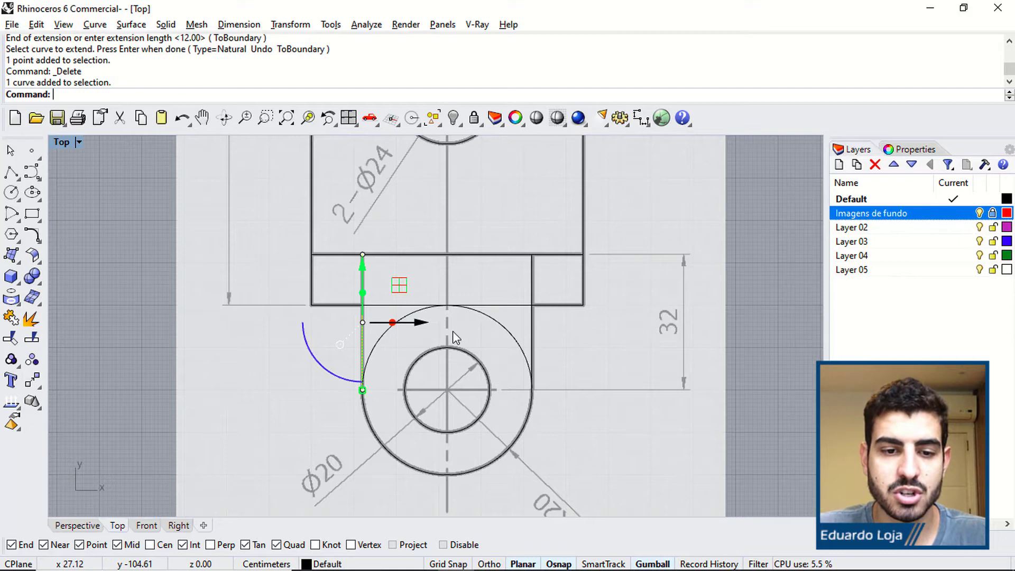
left_click(531, 326)
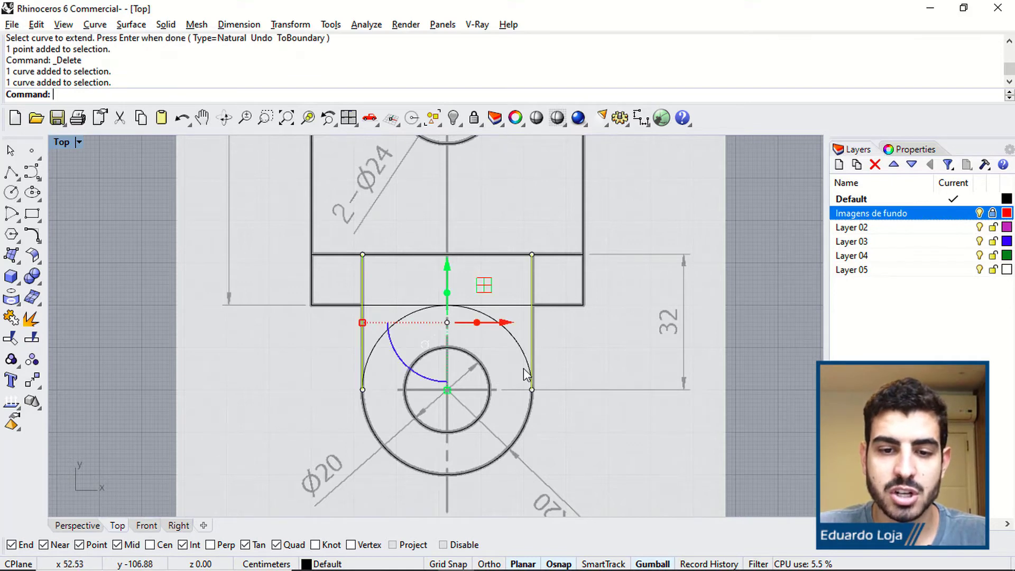
left_click(10, 340)
left_click(387, 342)
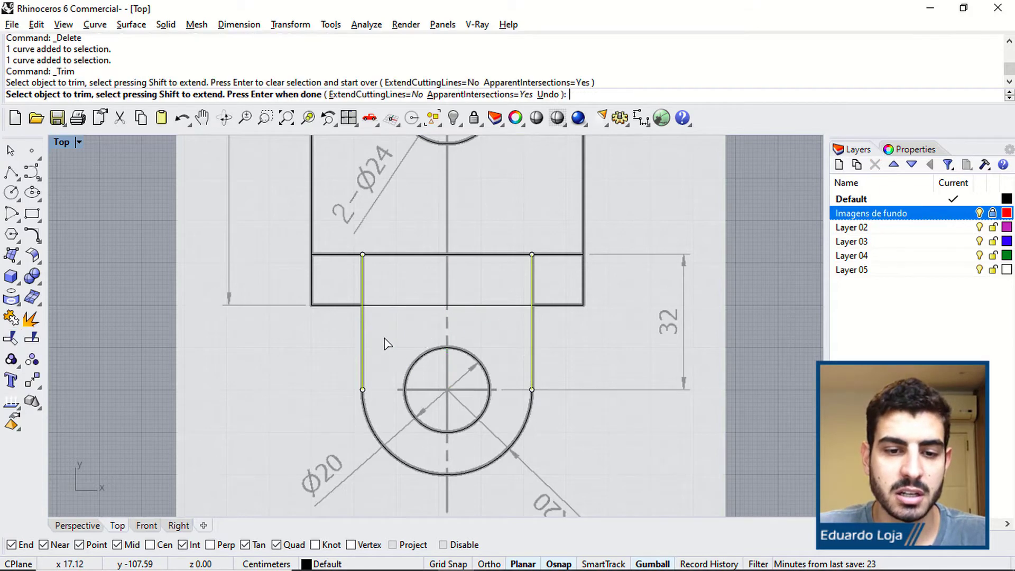
key("Return")
scroll(385, 339, "down", 6)
key("Escape")
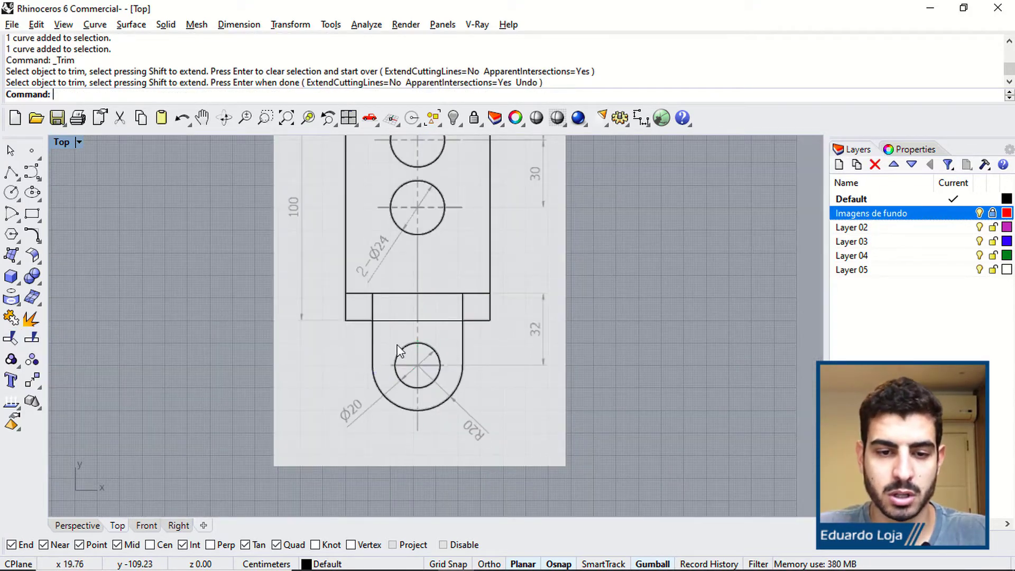
Compare the finished top-view outline with the background drawing by hiding the Imagens de fundo layer and showing it again.
right_click_drag(451, 345, 489, 376)
scroll(488, 377, "down", 1)
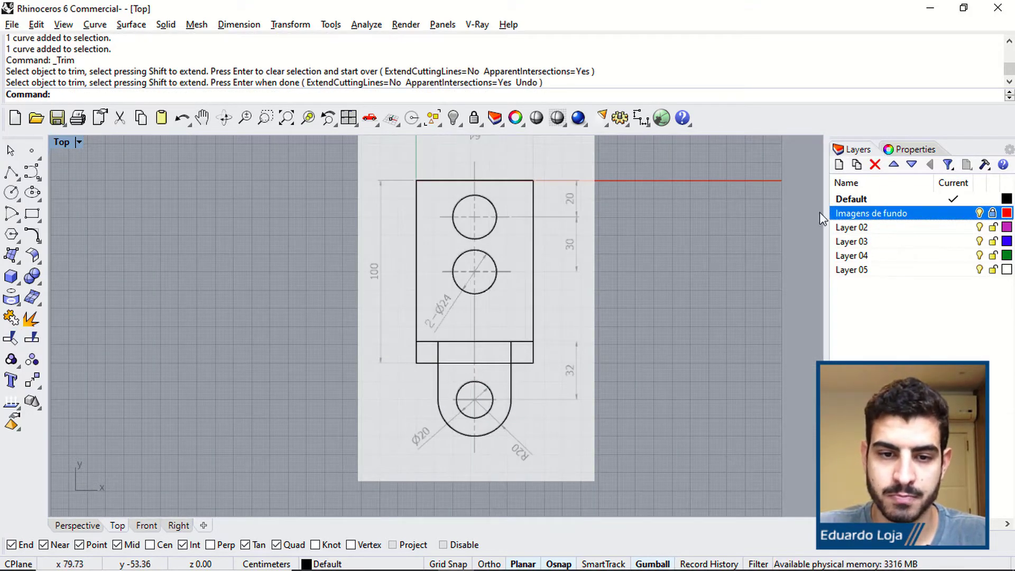
left_click(977, 212)
scroll(574, 315, "down", 4)
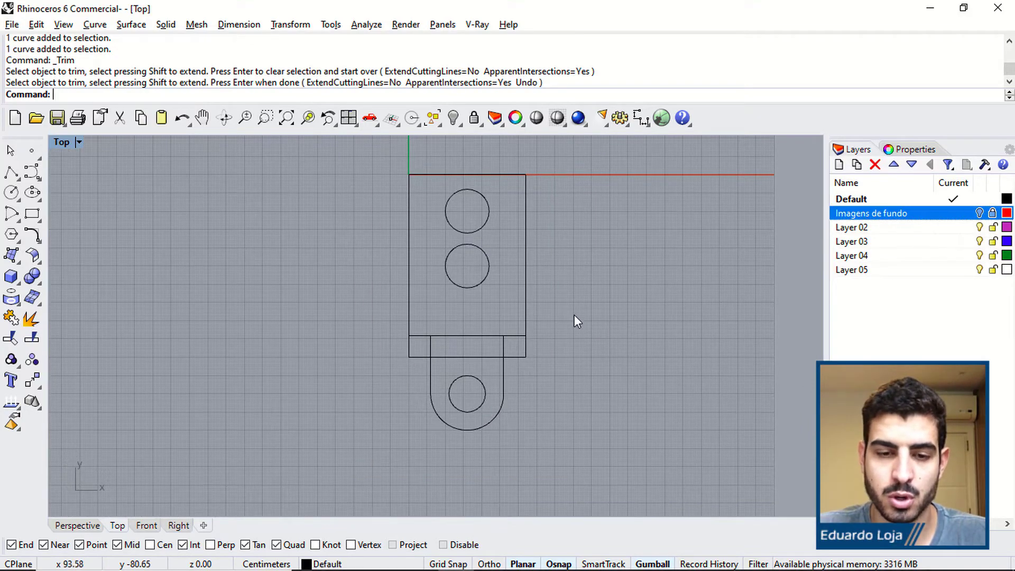
scroll(523, 291, "up", 5)
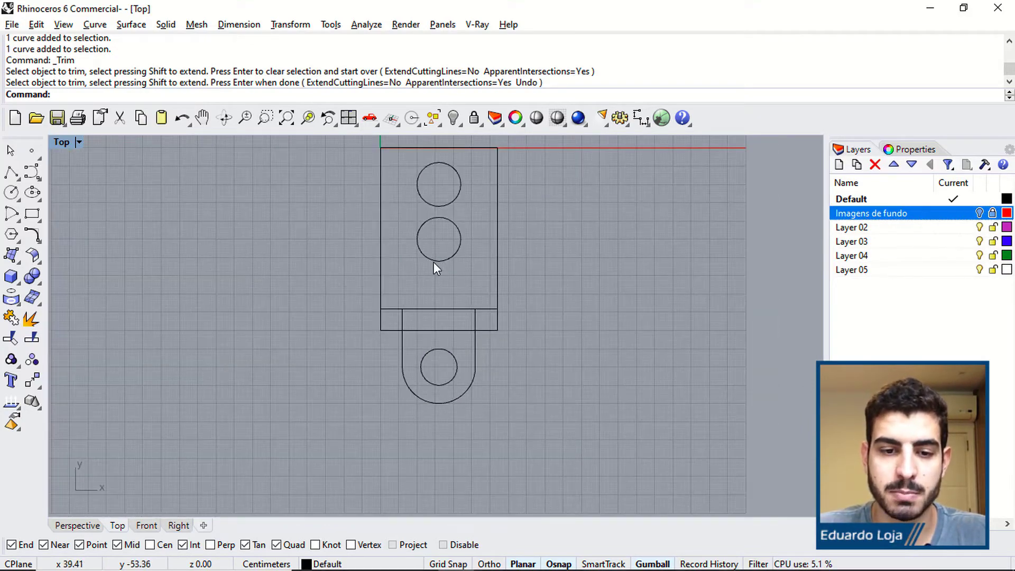
left_click(979, 213)
scroll(559, 294, "down", 2)
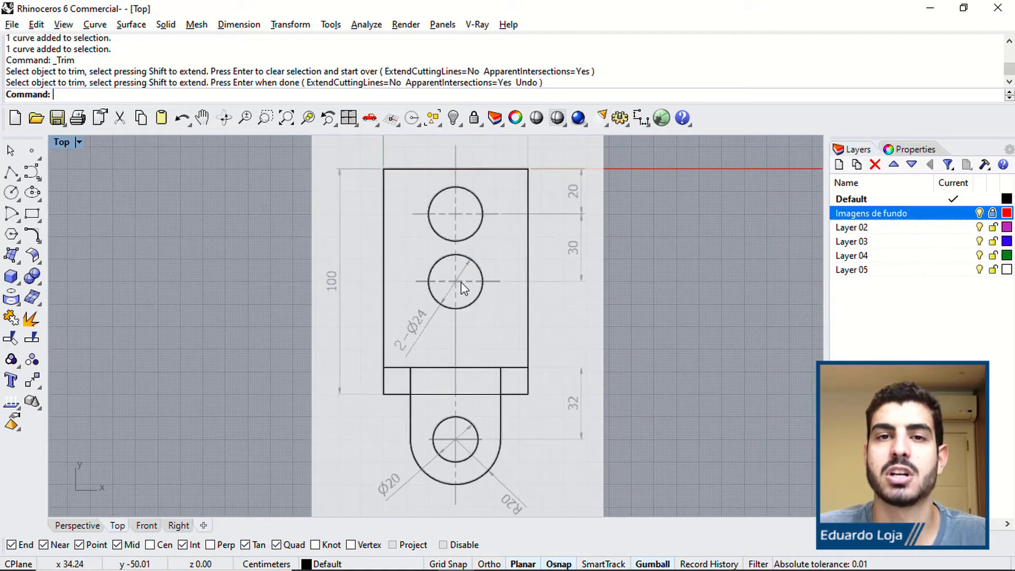
Return to the four-viewport layout and maximize the Perspective view on the traced part.
key("ctrl+m")
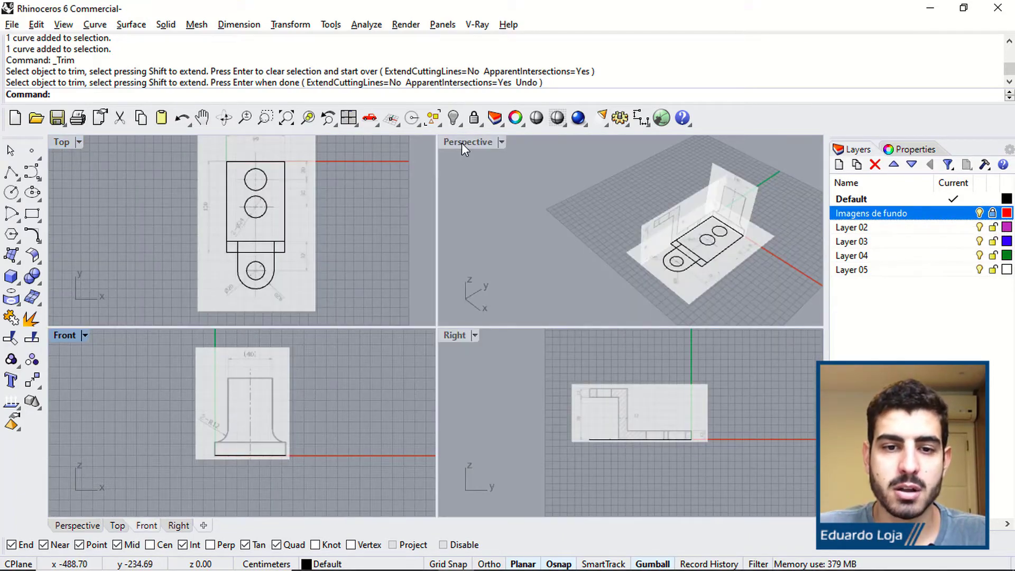
double_click(462, 143)
scroll(592, 327, "up", 4)
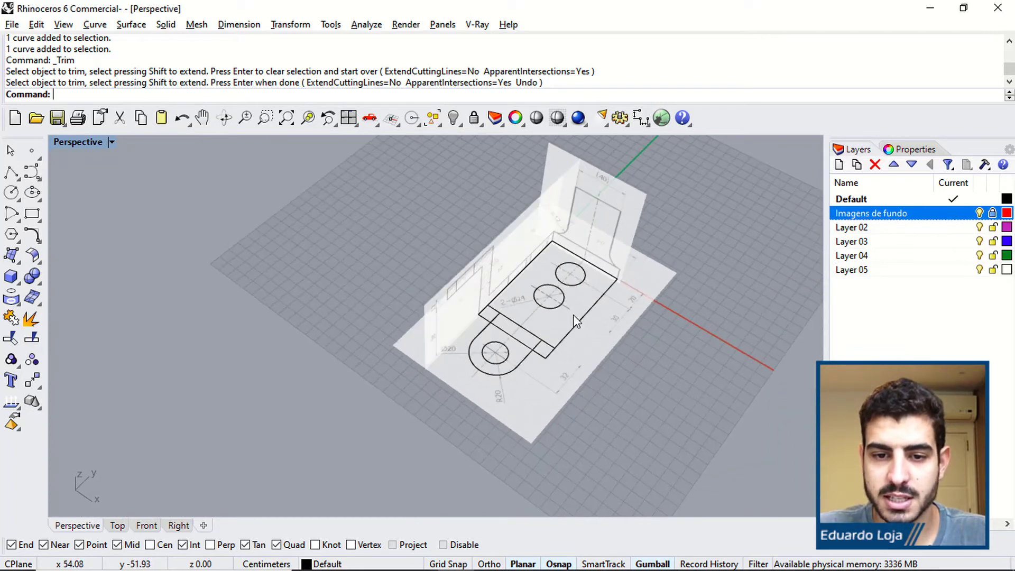
Make Layer 02 the current layer and rename it Esboço topo.
left_click(856, 228)
double_click(856, 227)
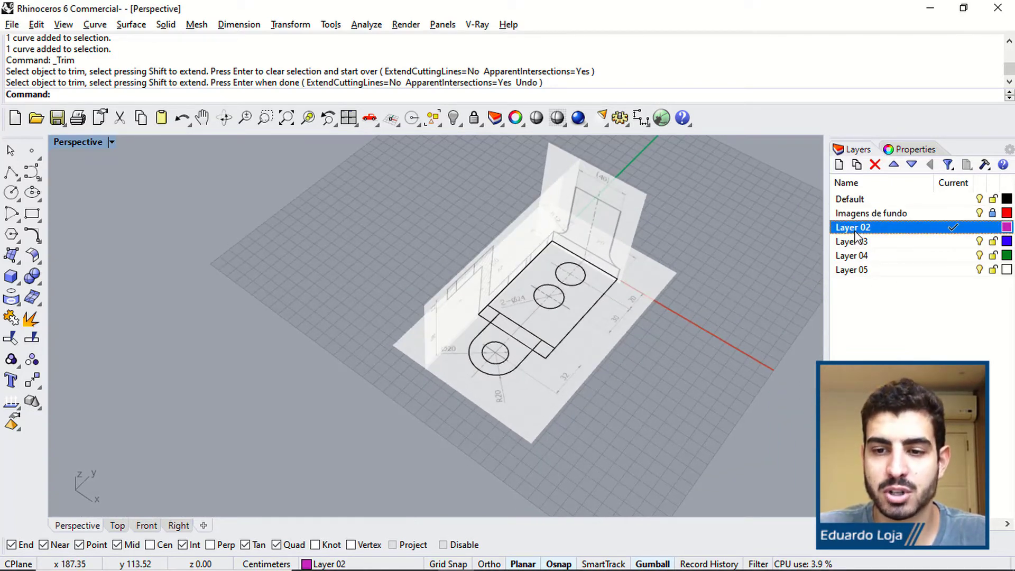
left_click(857, 227)
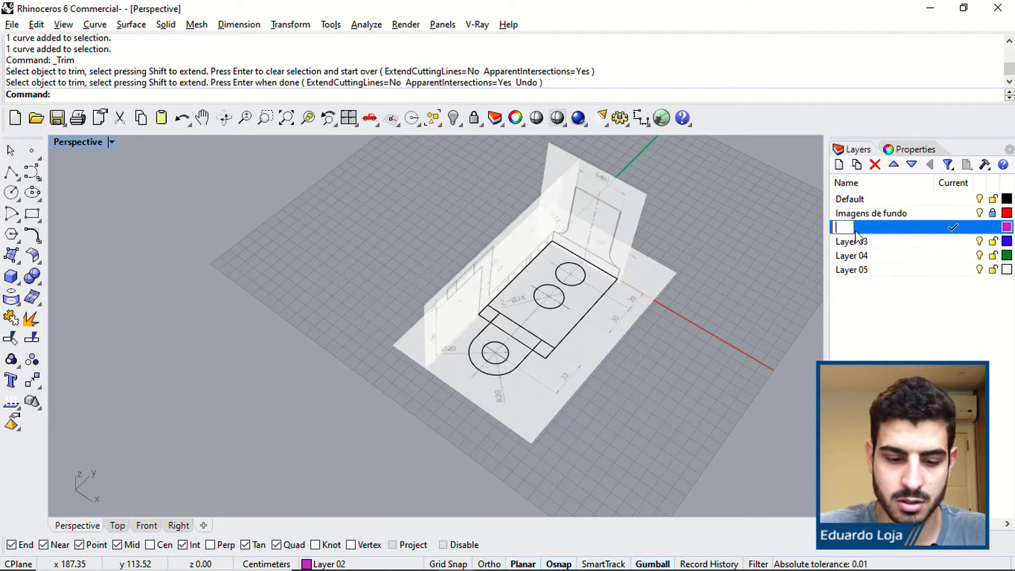
type("Esboço topo")
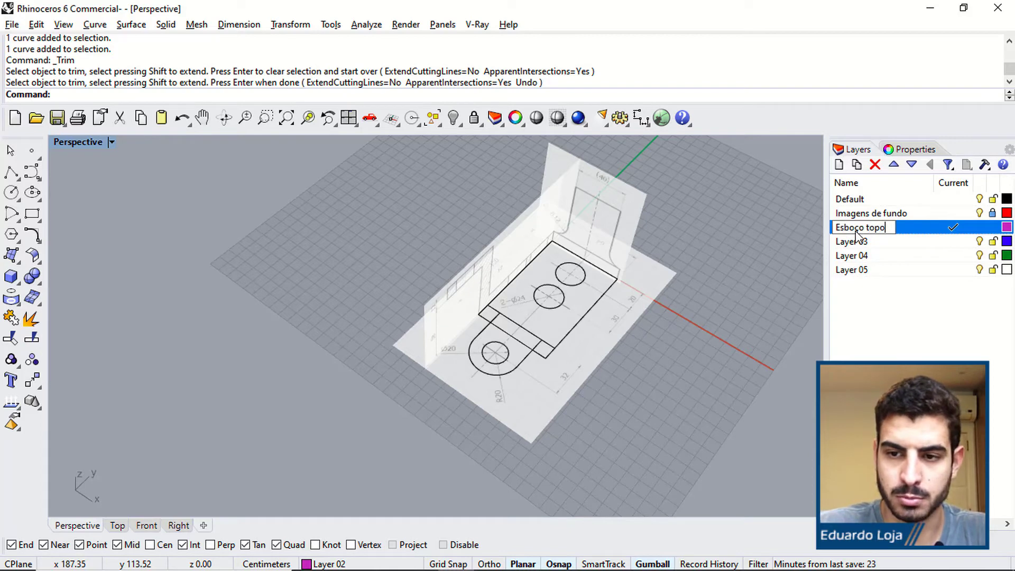
key("Return")
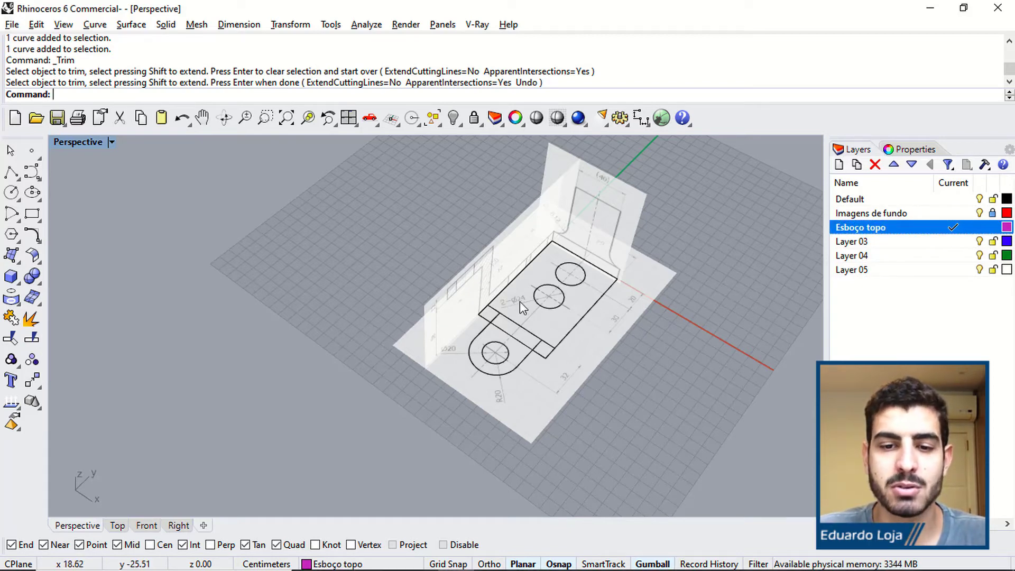
Select all the traced top-view curves with the Select Curves command and move them to the Esboço topo layer.
left_click_drag(647, 408, 436, 195)
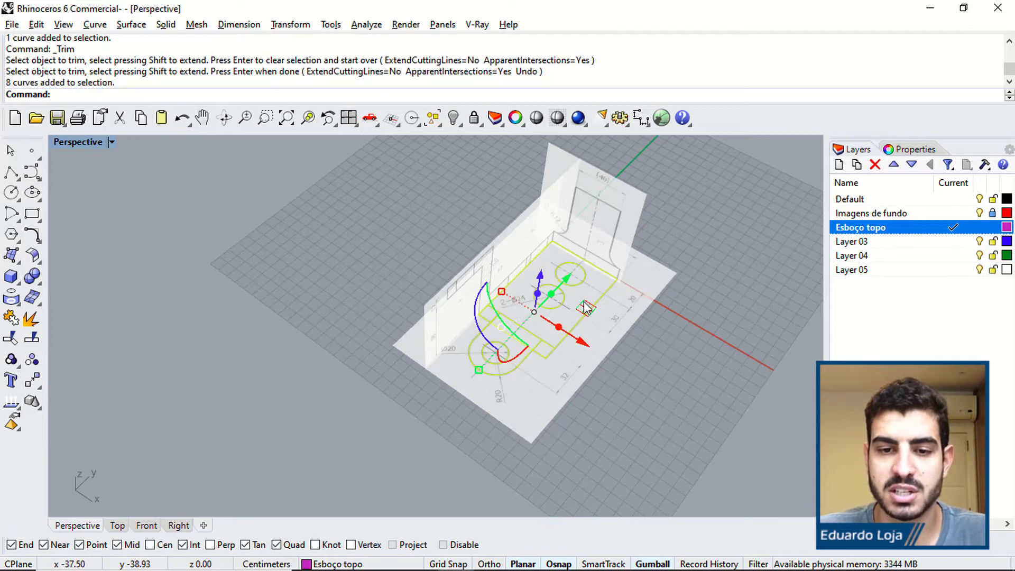
left_click(722, 297)
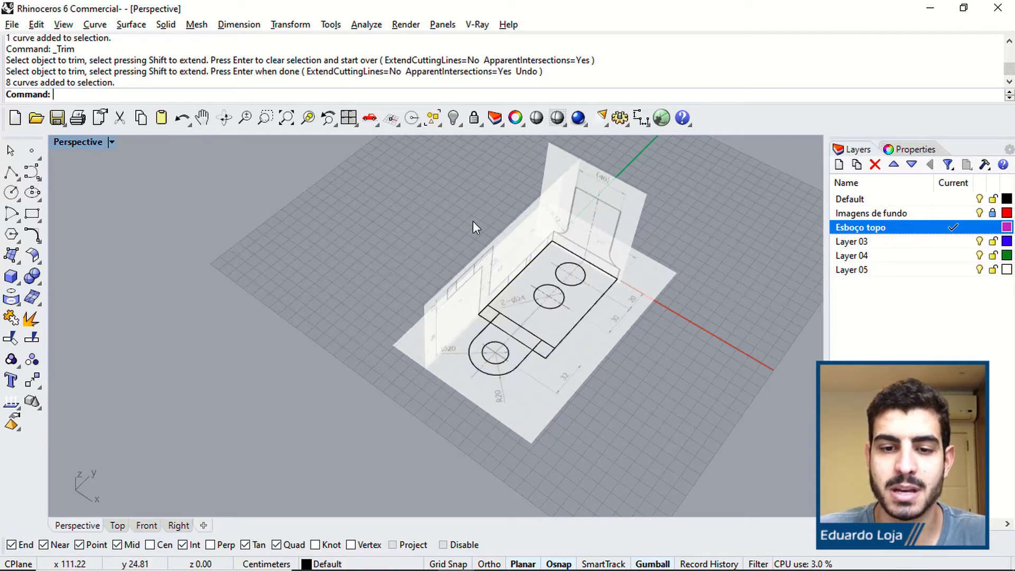
left_click(437, 124)
left_click_drag(439, 139, 280, 146)
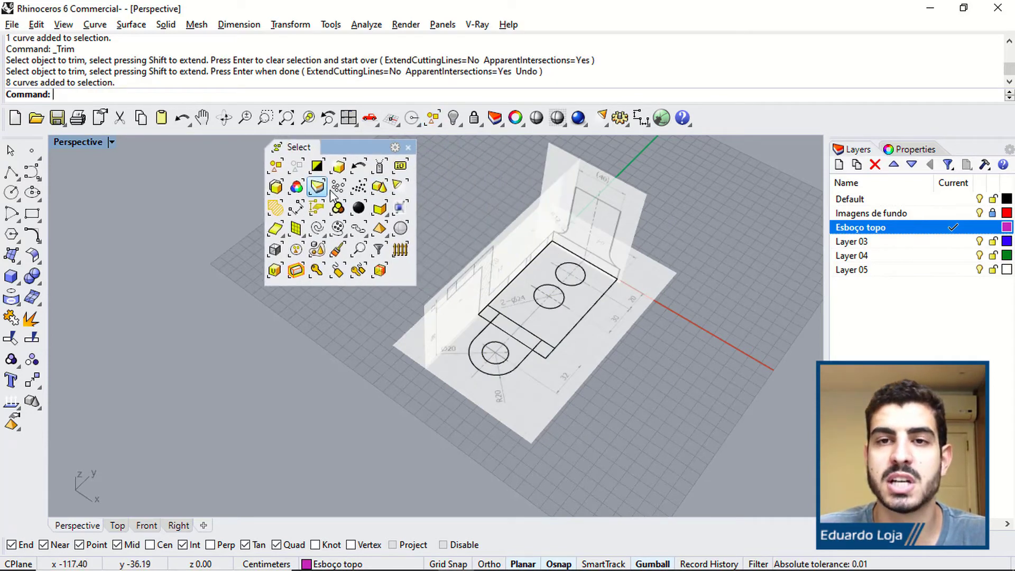
left_click(317, 231)
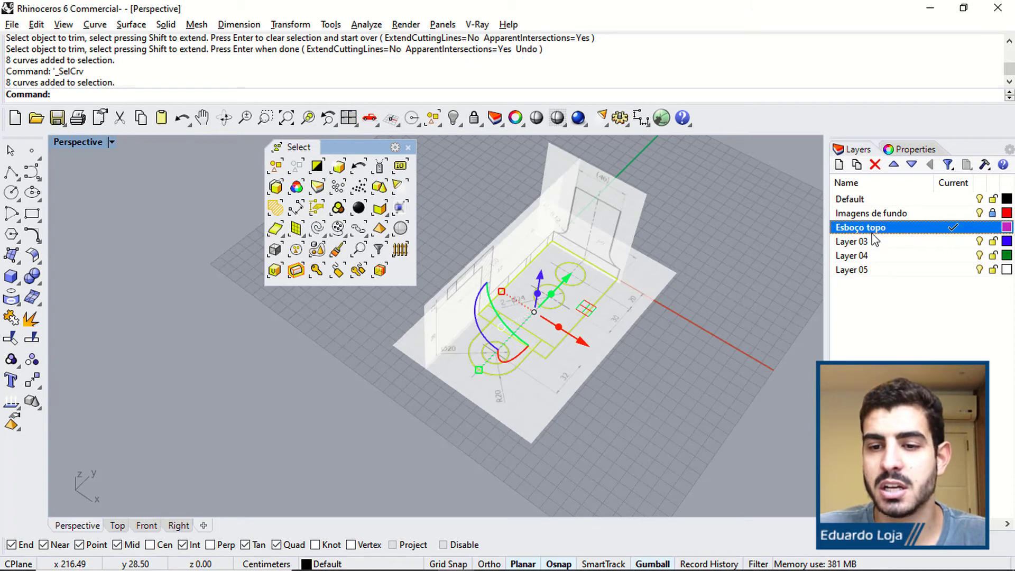
right_click(846, 229)
left_click(895, 493)
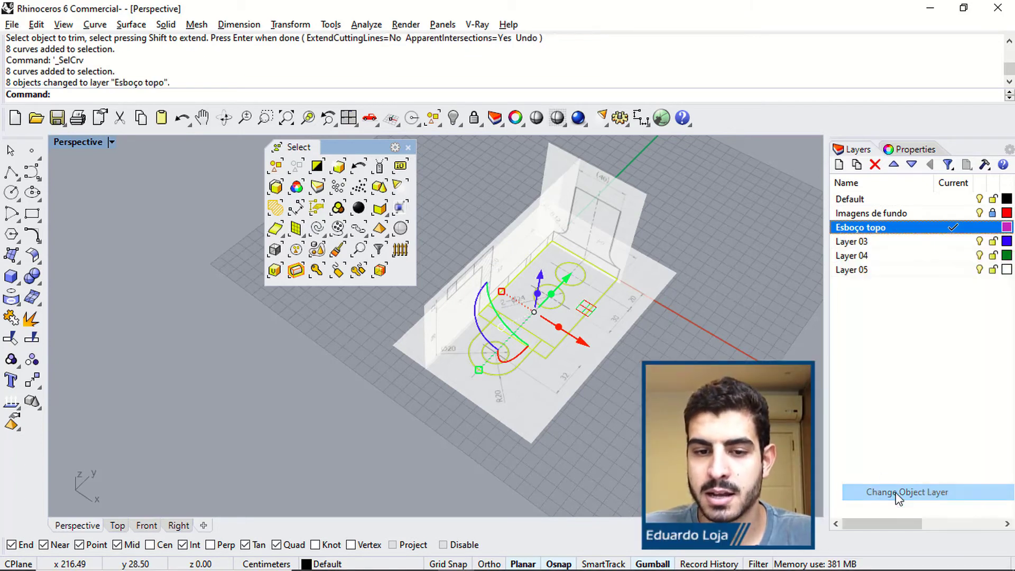
key("Escape")
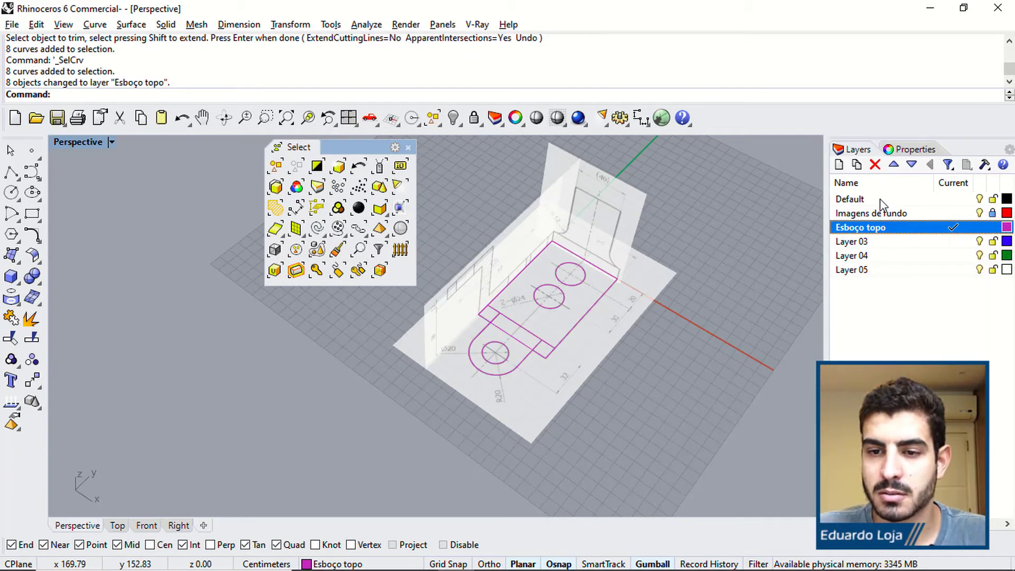
Make Default the current layer, hide the Esboço topo layer and close the floating Select palette.
double_click(880, 200)
left_click(973, 227)
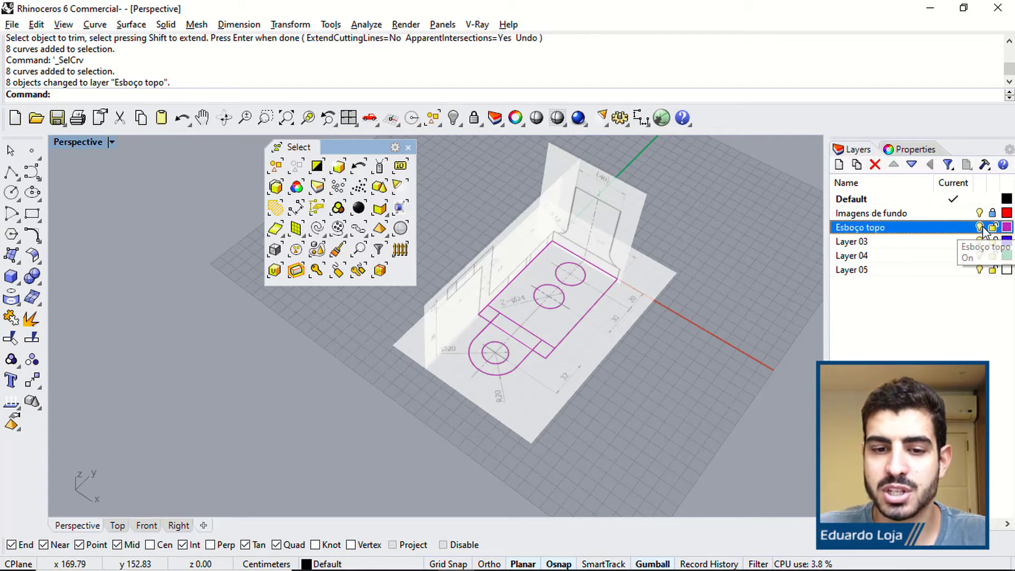
left_click(982, 228)
right_click_drag(534, 350, 539, 303)
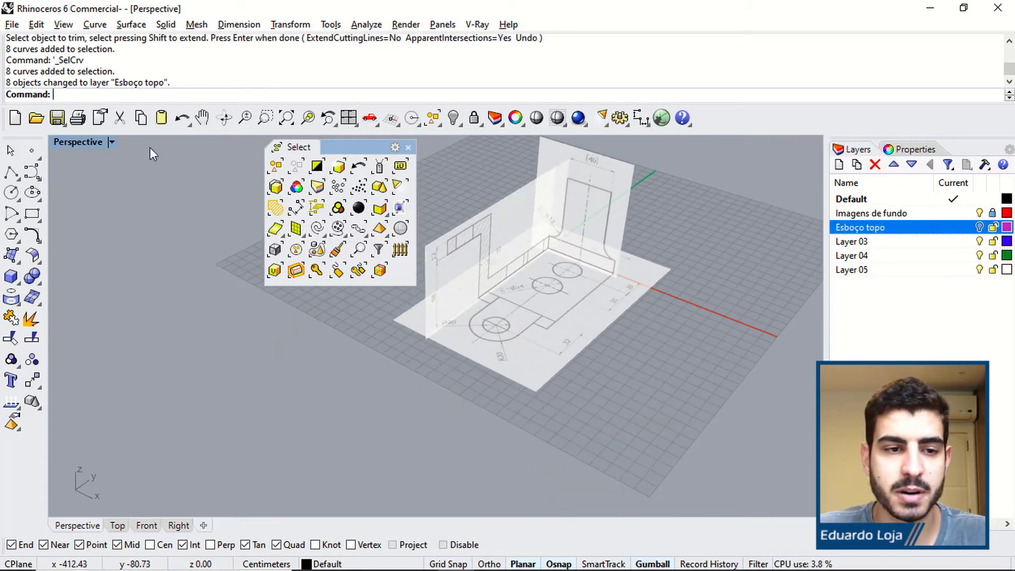
left_click(408, 147)
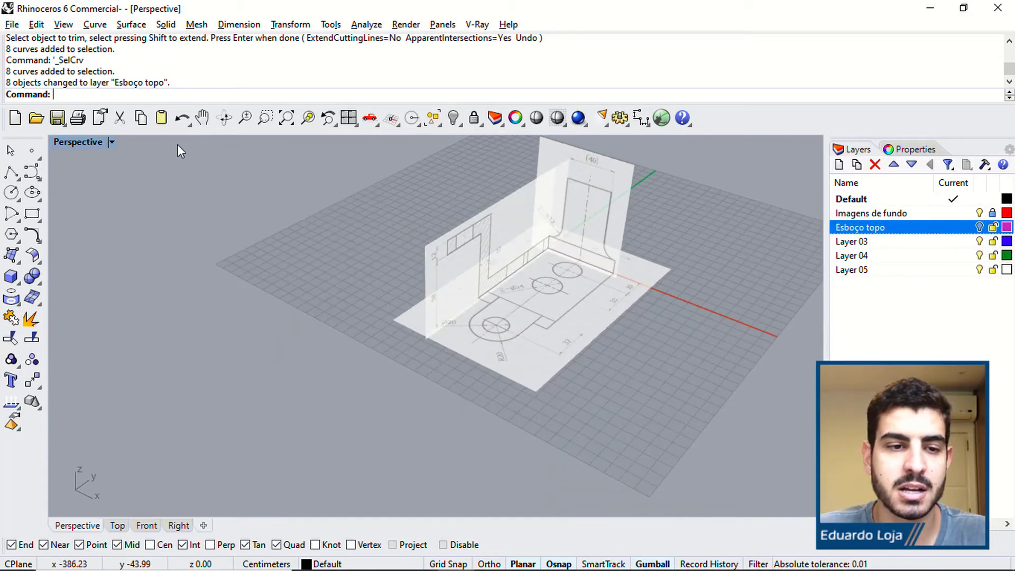
Maximize the Front view and start a corner-to-corner rectangle for the part's base at the origin (0).
double_click(93, 144)
double_click(66, 336)
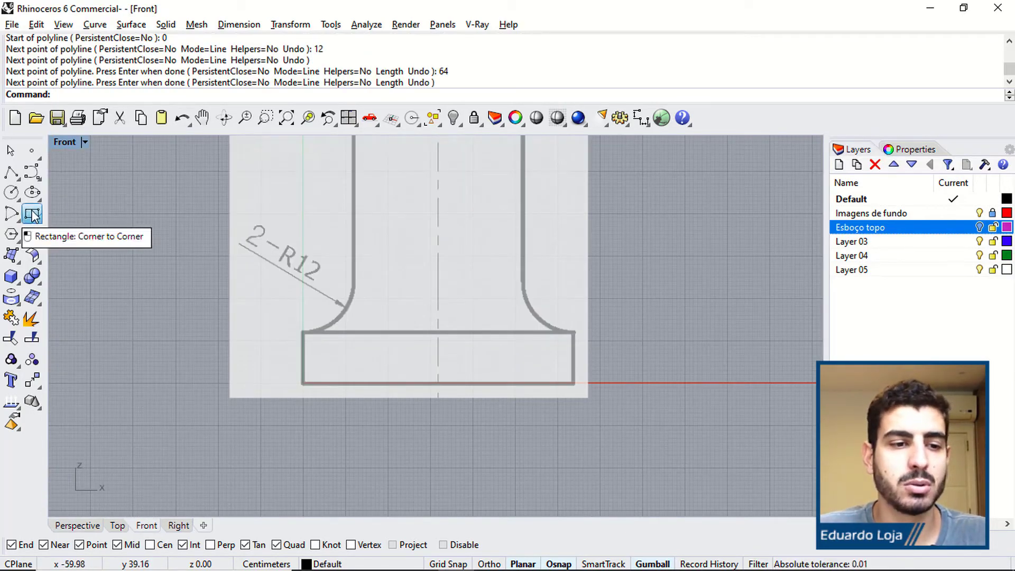
left_click(32, 214)
scroll(333, 305, "down", 4)
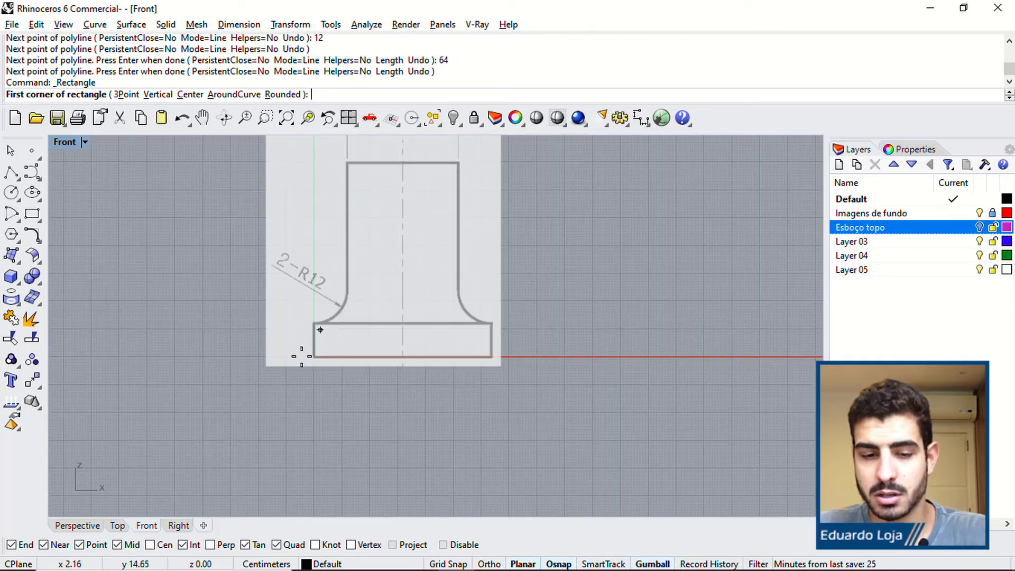
scroll(304, 356, "up", 3)
type("0")
key("Return")
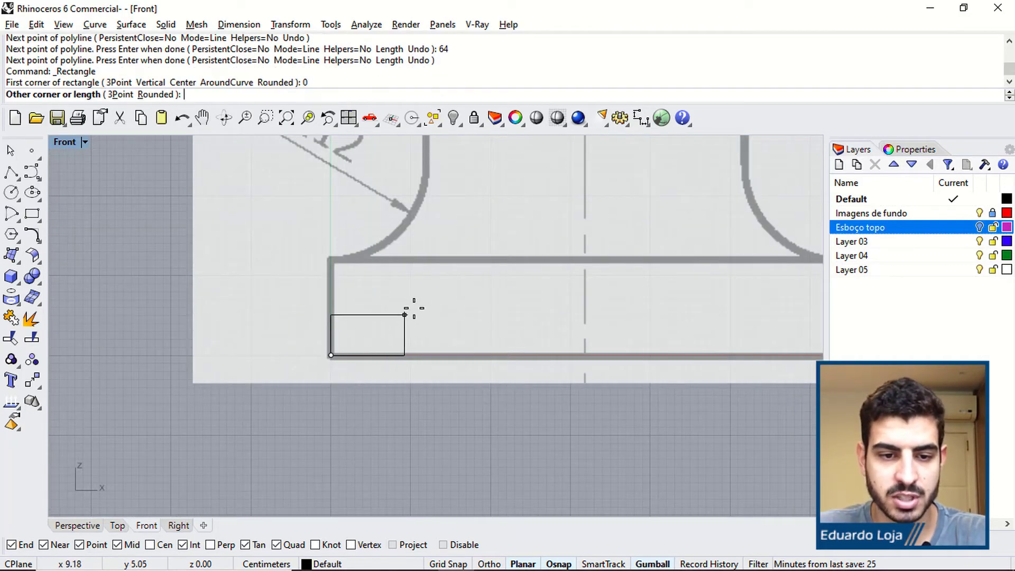
Check the base dimension in the MODELAGEM 1.png drawing in Fotos, return to Rhino and set the rectangle's length to 64.
right_click_drag(413, 309, 409, 347)
scroll(342, 347, "down", 3)
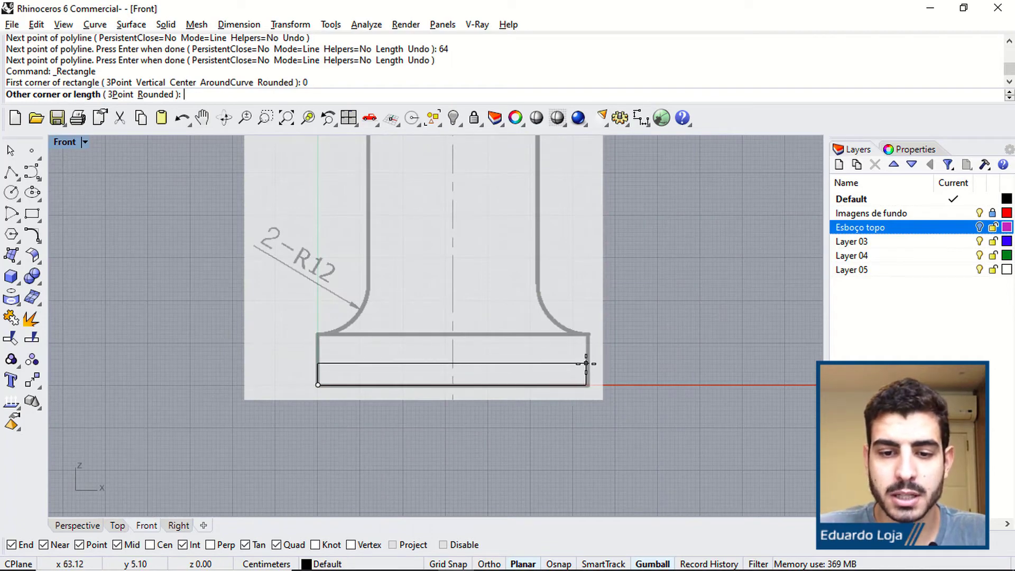
key("alt+Tab")
scroll(673, 247, "up", 5)
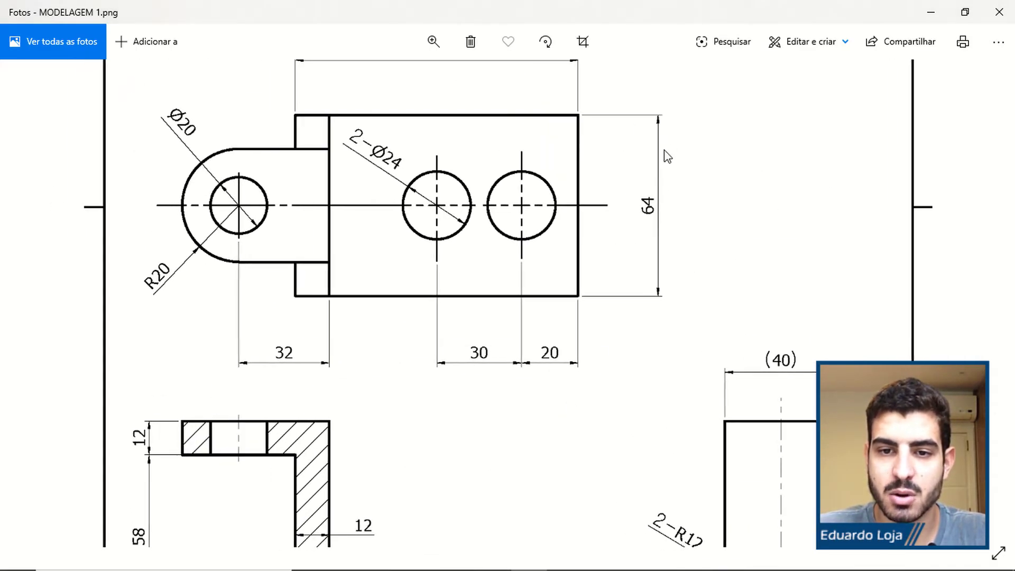
scroll(660, 244, "down", 5)
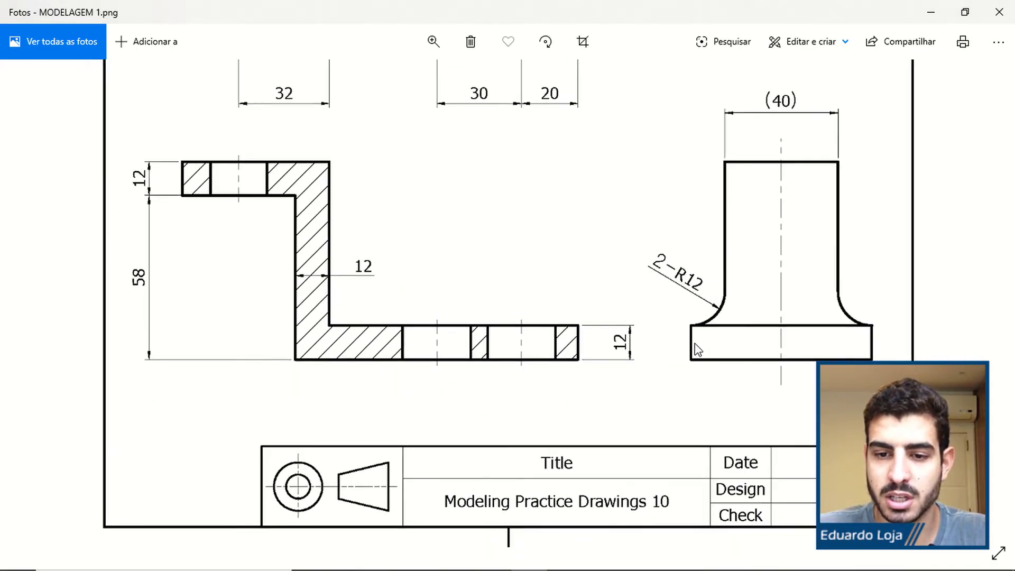
key("alt+Tab")
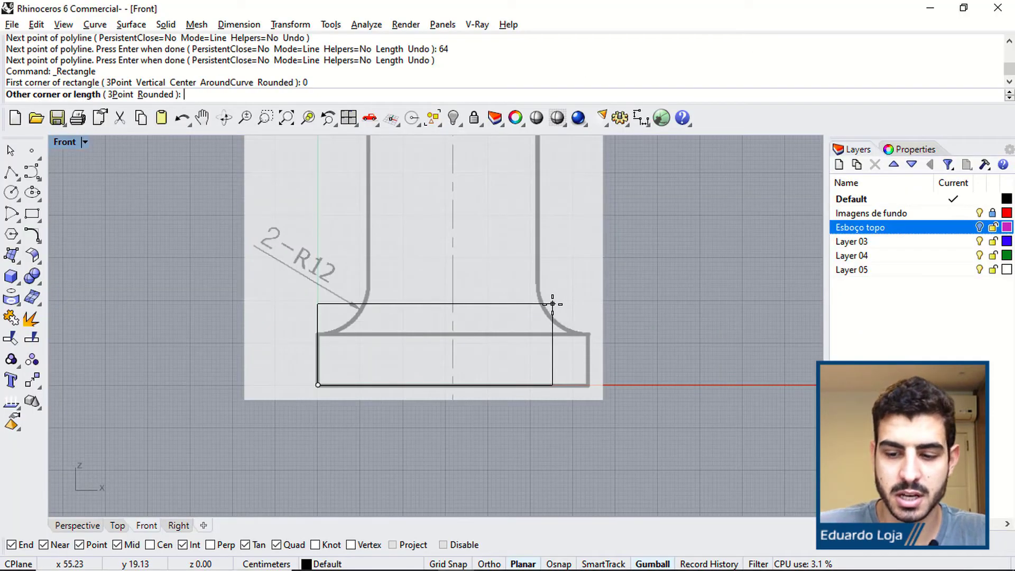
type("64")
key("Return")
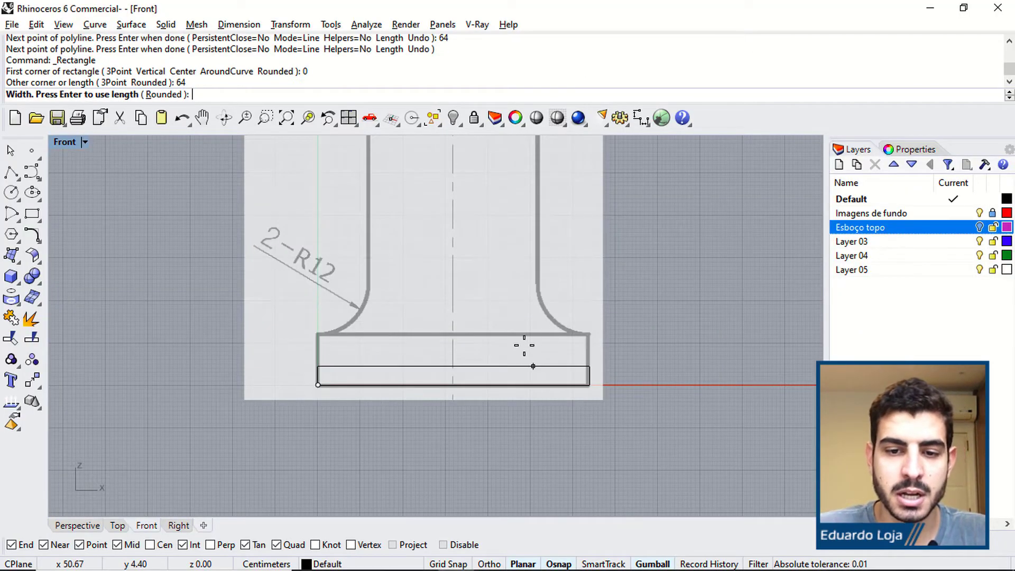
Check the base thickness in the Fotos drawing, return to Rhino and complete the rectangle with a width of 12.
key("alt+Tab")
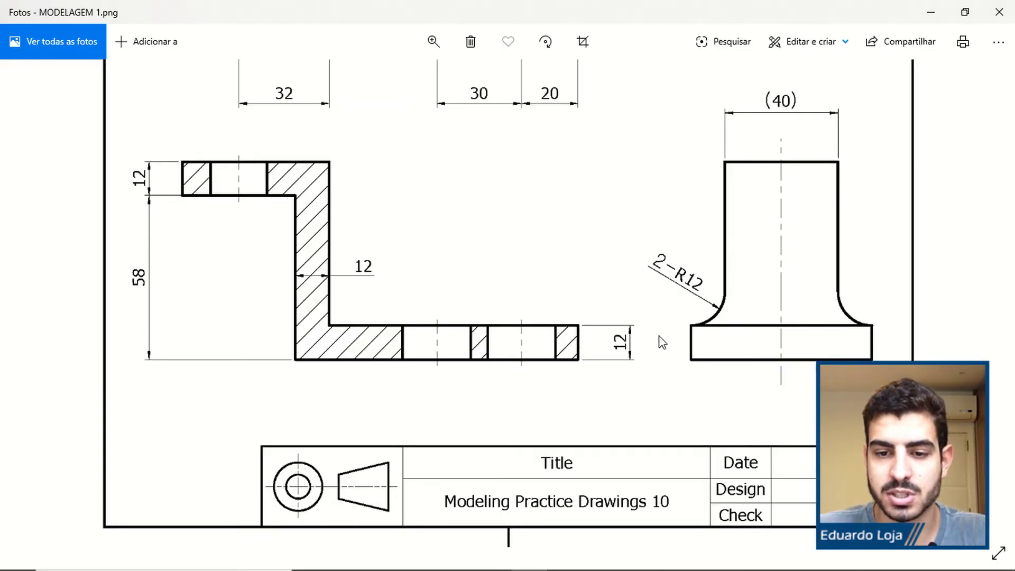
key("alt+Tab")
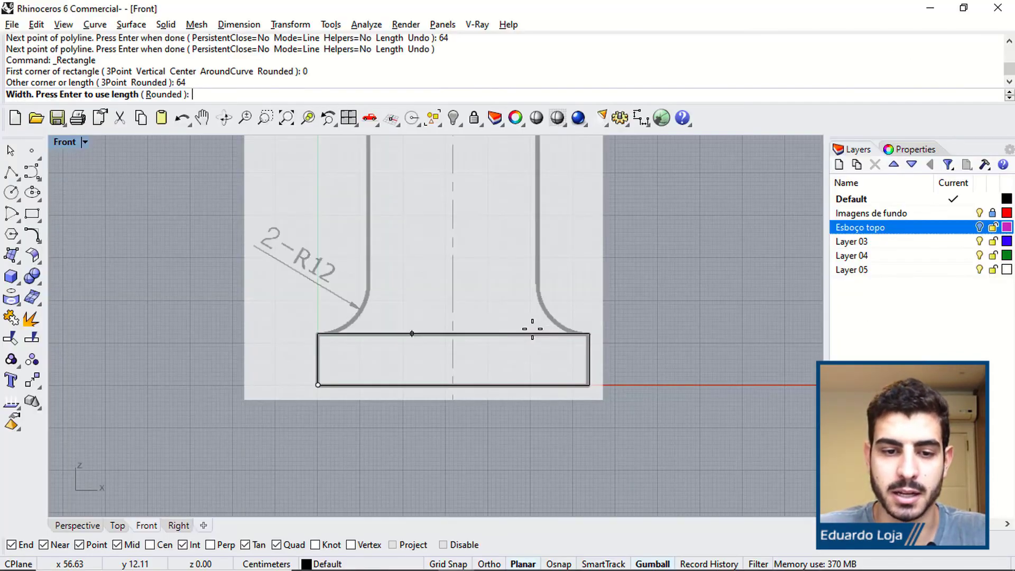
type("12")
key("Return")
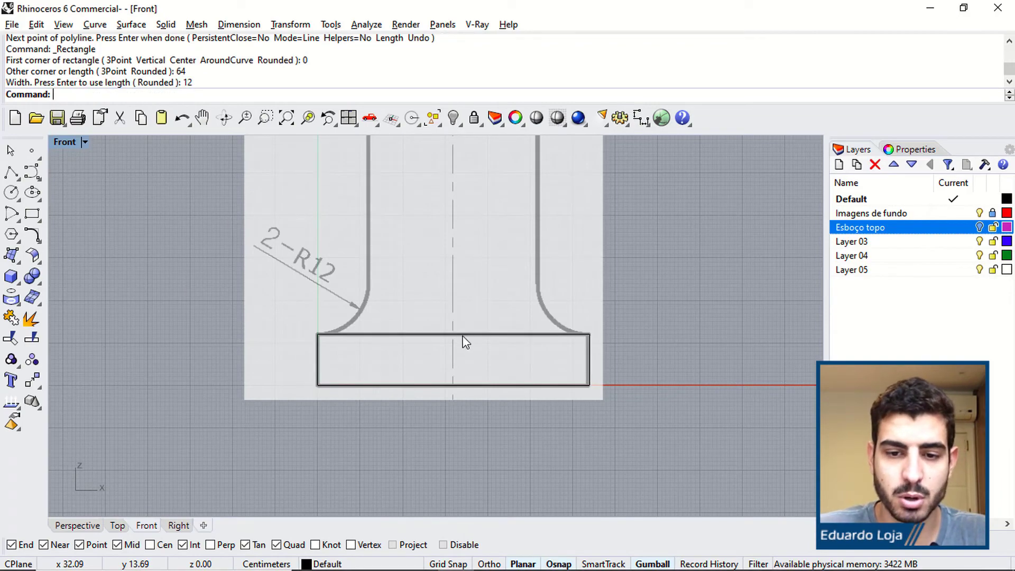
Start a polyline at the midpoint of the base rectangle's upper edge.
scroll(464, 341, "down", 5)
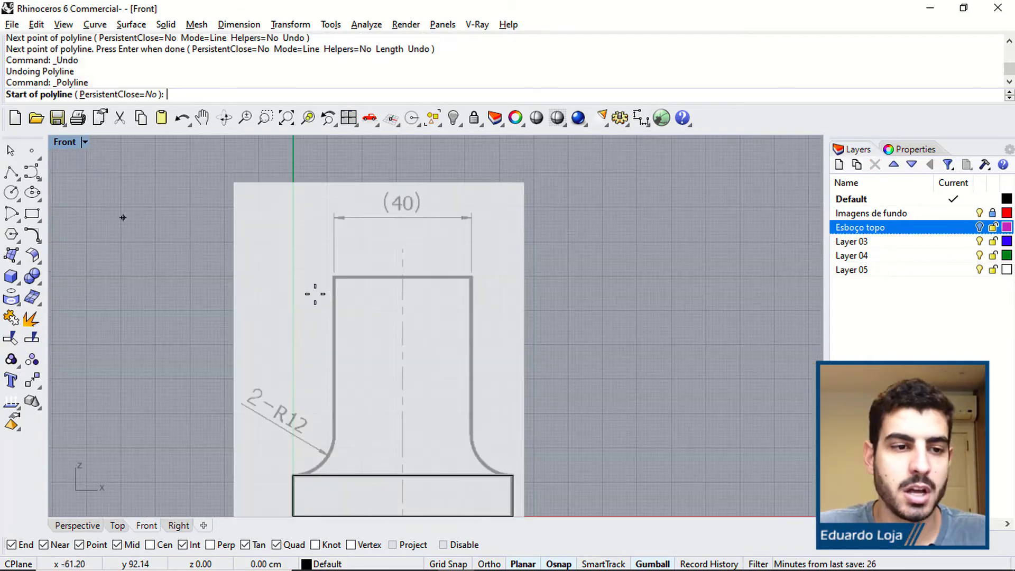
scroll(401, 350, "down", 3)
scroll(386, 358, "up", 5)
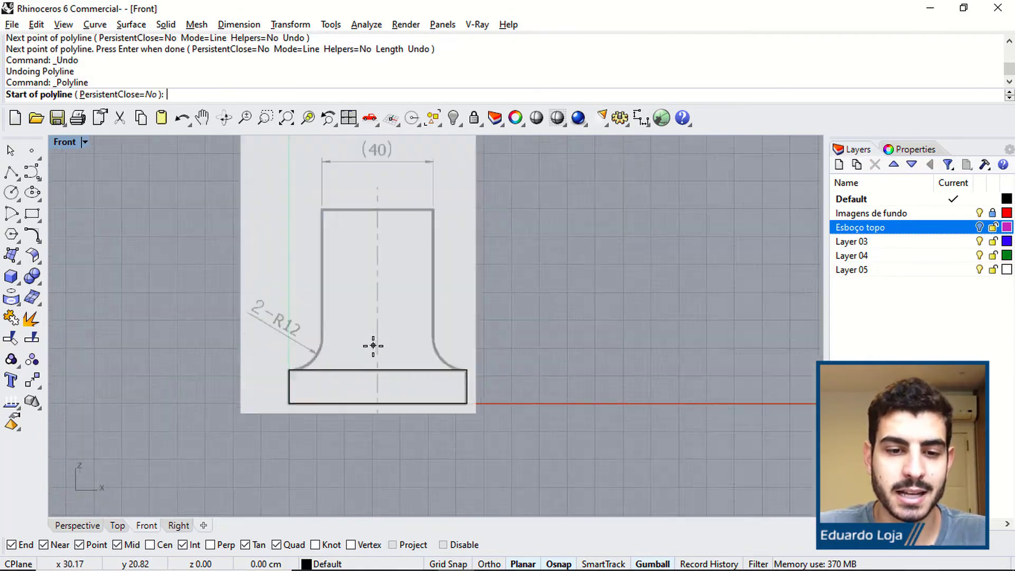
left_click(379, 376)
scroll(388, 288, "down", 3)
scroll(379, 265, "up", 3)
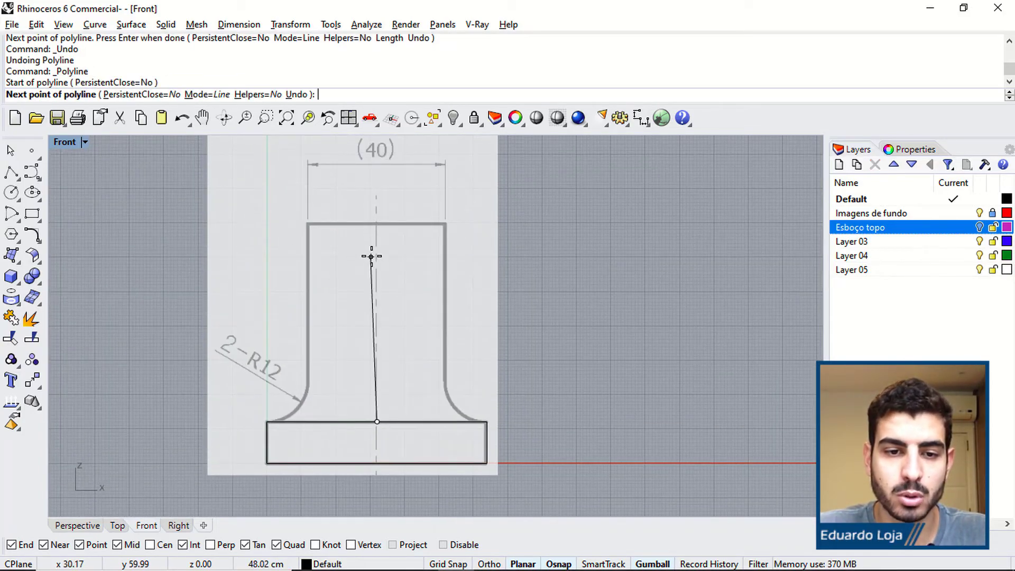
Check the height dimensions in the Fotos drawing, then finish the polyline in Rhino as a vertical centre line 58 long.
key("alt+Tab")
scroll(585, 274, "up", 1)
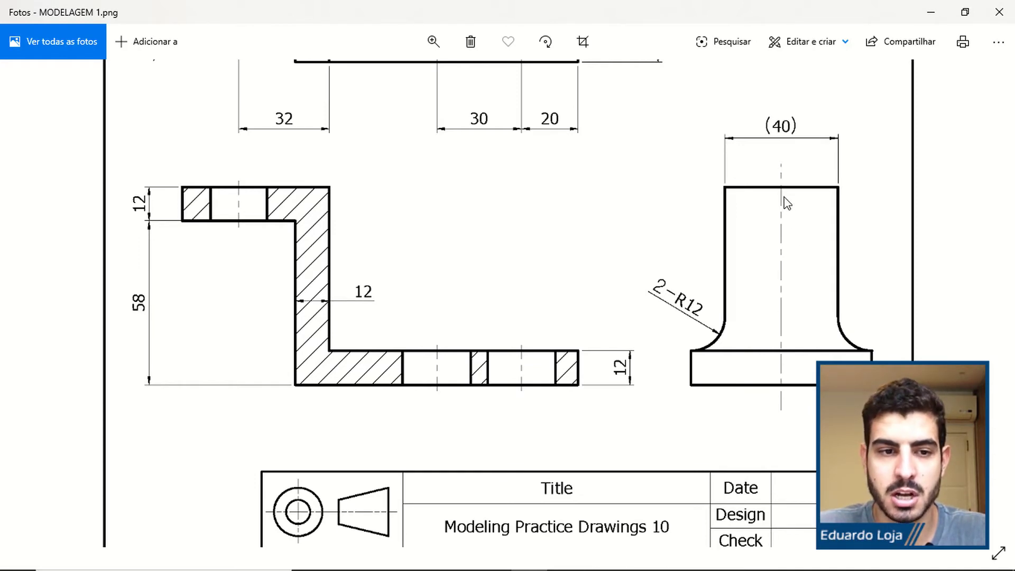
key("alt+Tab")
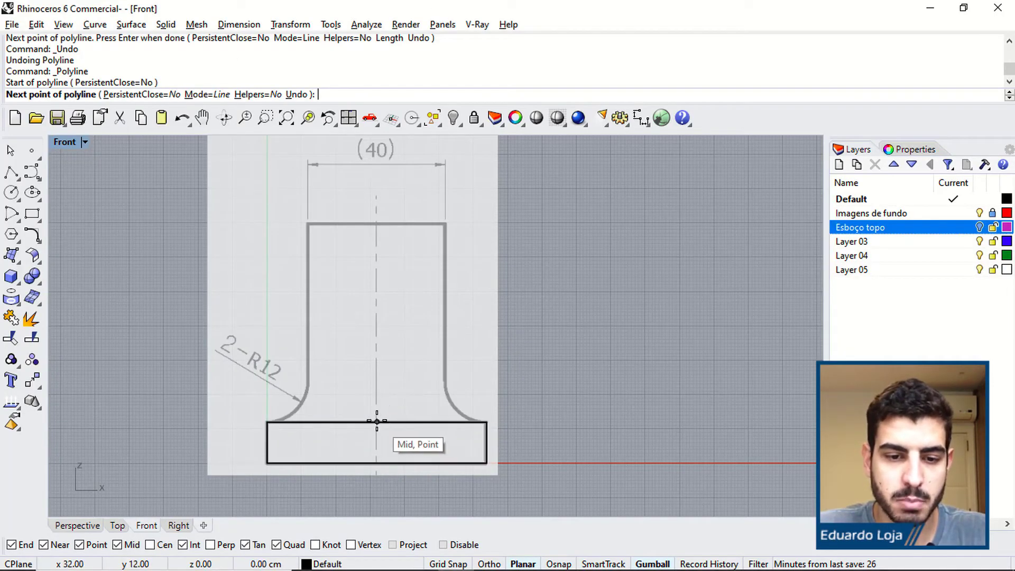
key("alt+Tab")
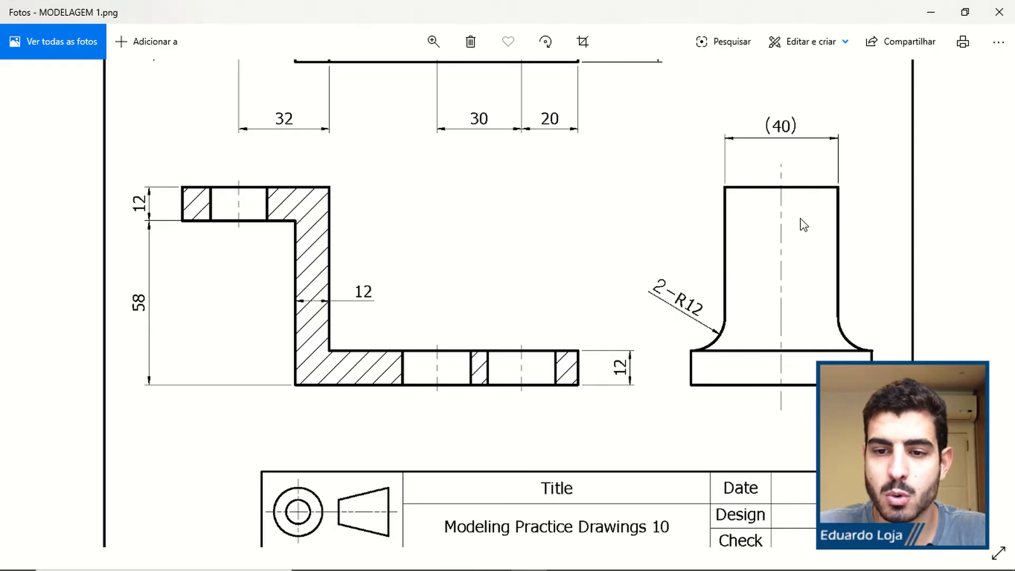
key("alt+Tab")
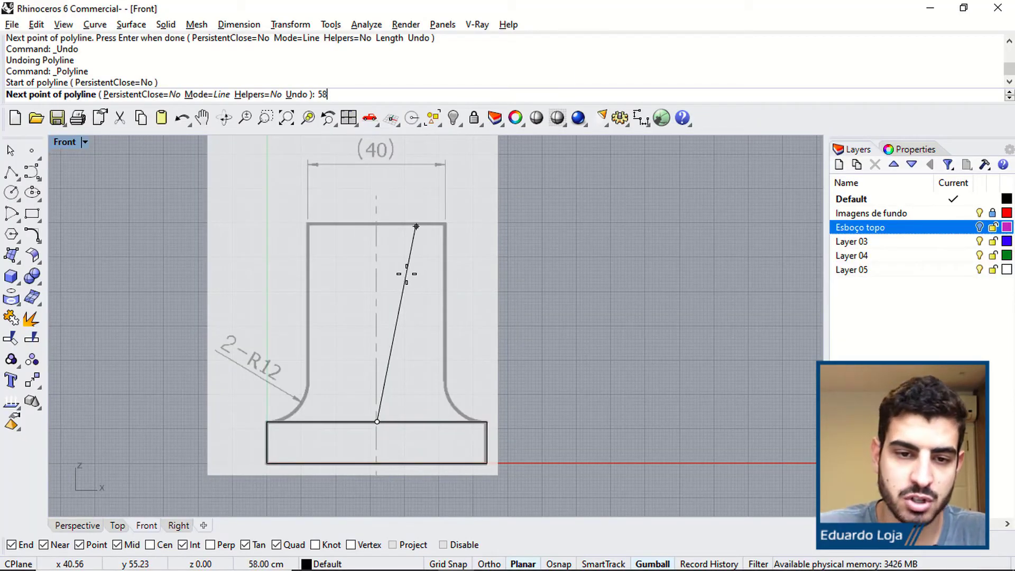
key("Return")
key("F8")
left_click(406, 274)
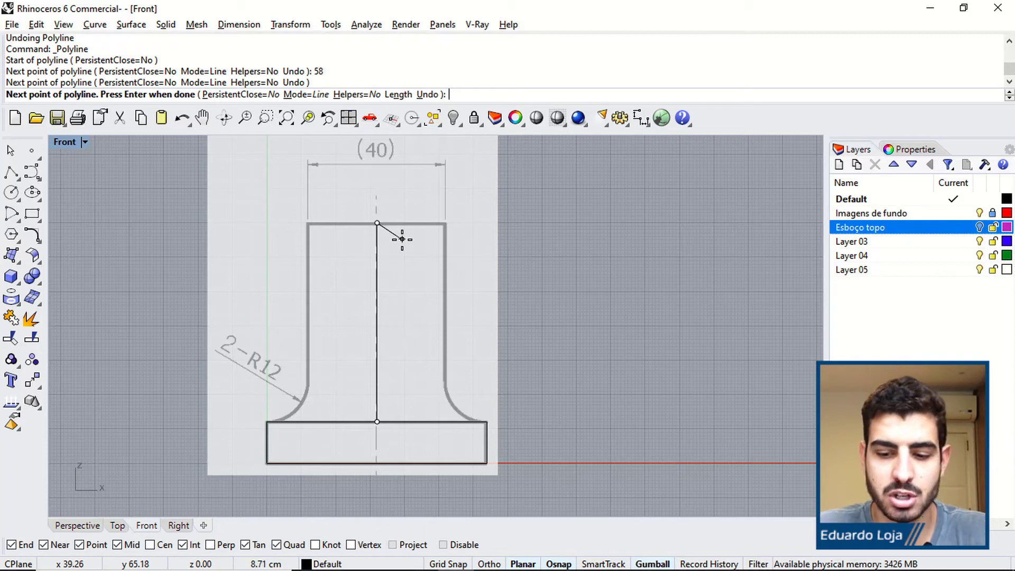
key("Return")
Offset the vertical centre line by 20 to both sides, checking the upright's width in the Fotos drawing before returning to Rhino.
scroll(410, 299, "up", 2)
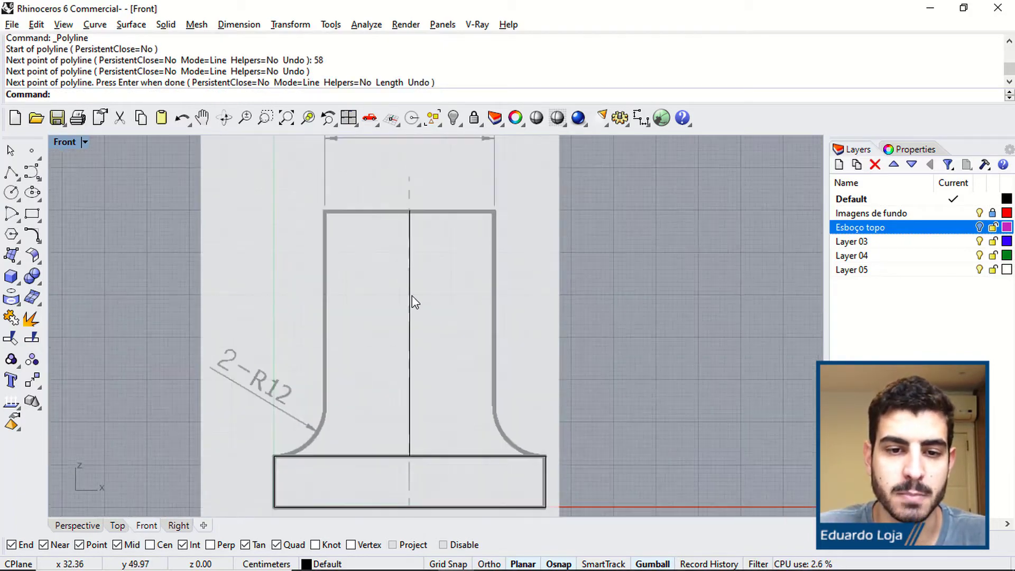
scroll(411, 296, "down", 3)
left_click(411, 294)
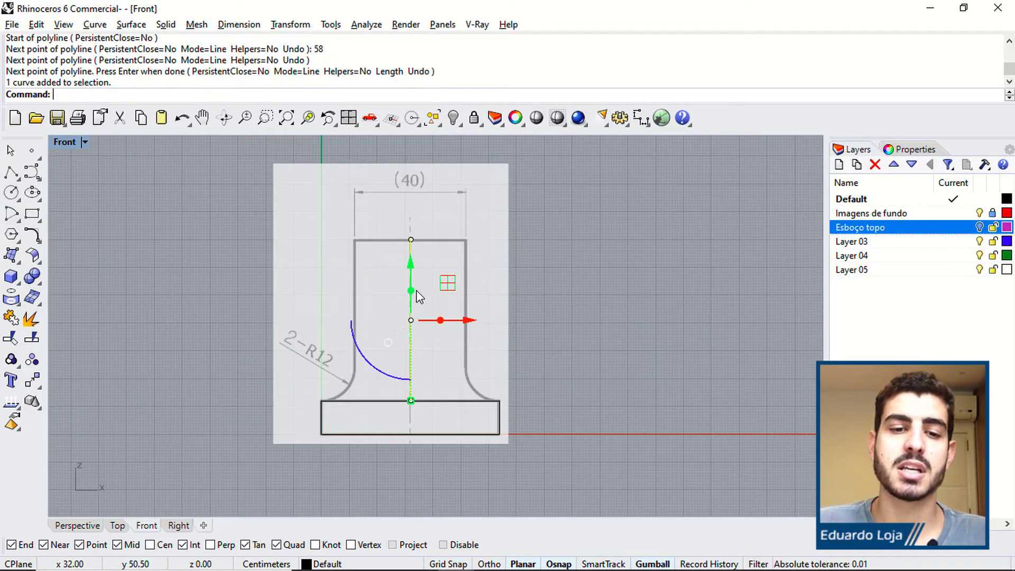
left_click(32, 237)
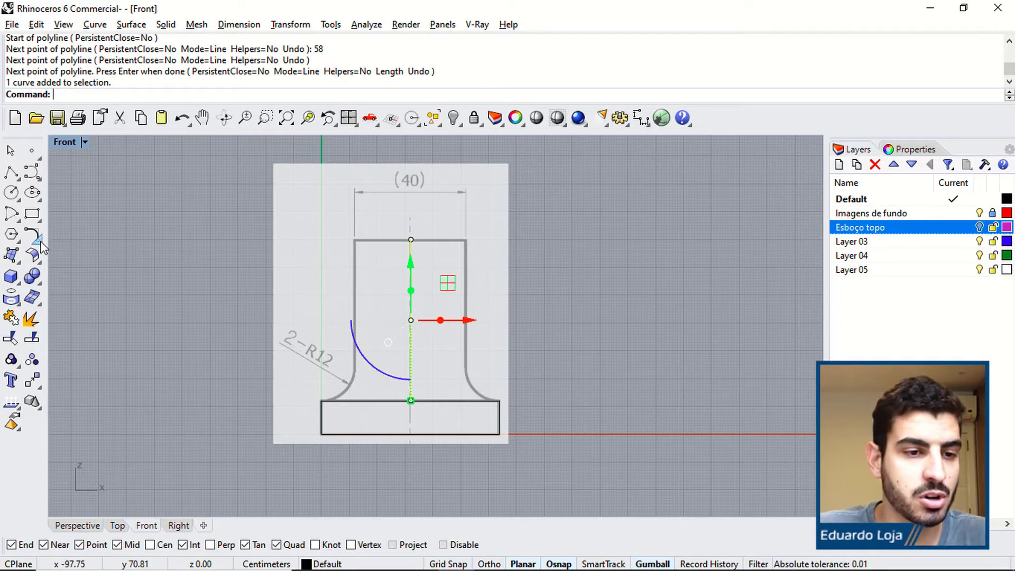
left_click(241, 244)
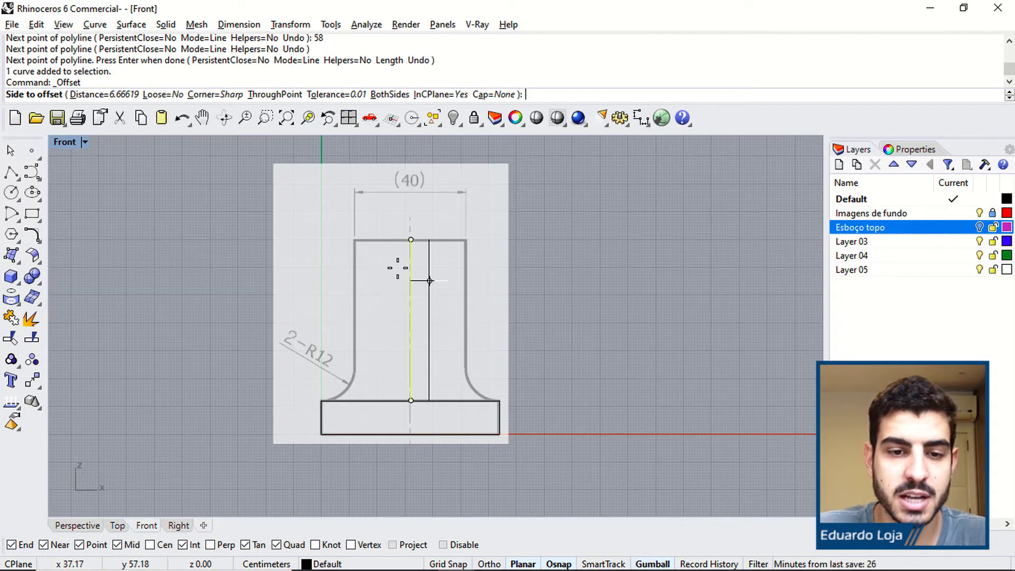
left_click(389, 96)
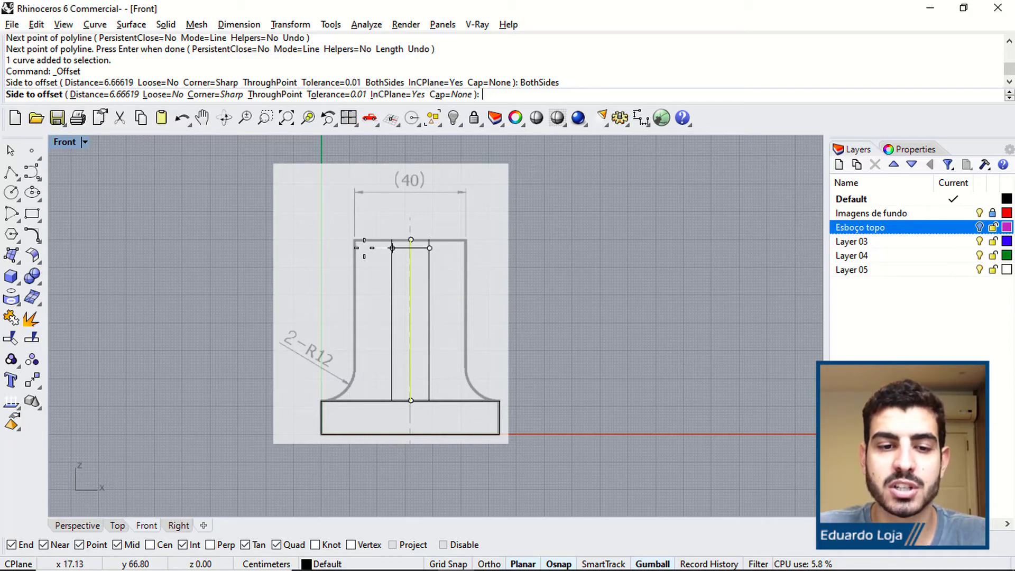
key("alt+Tab")
scroll(714, 247, "up", 1)
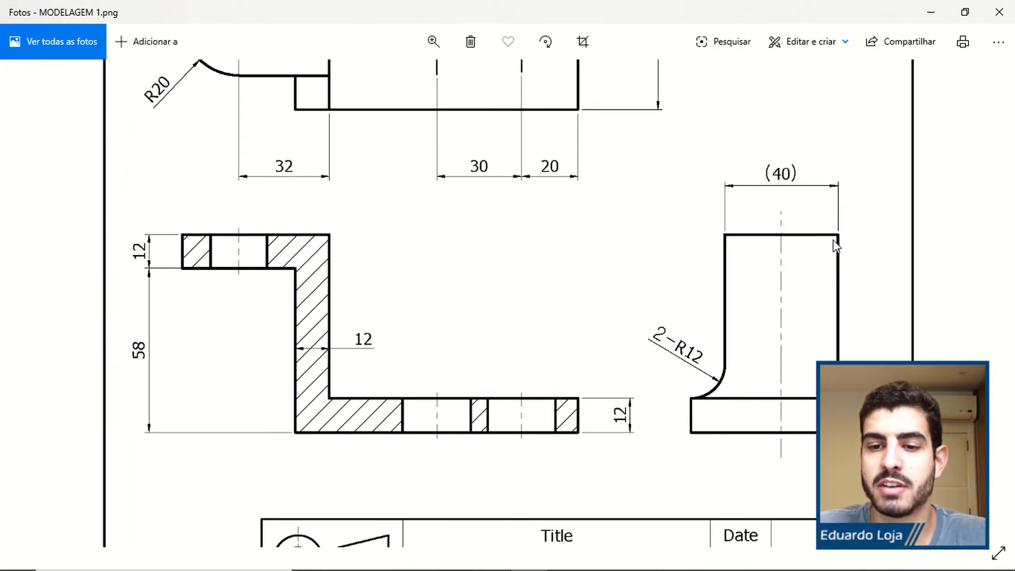
key("alt+Tab")
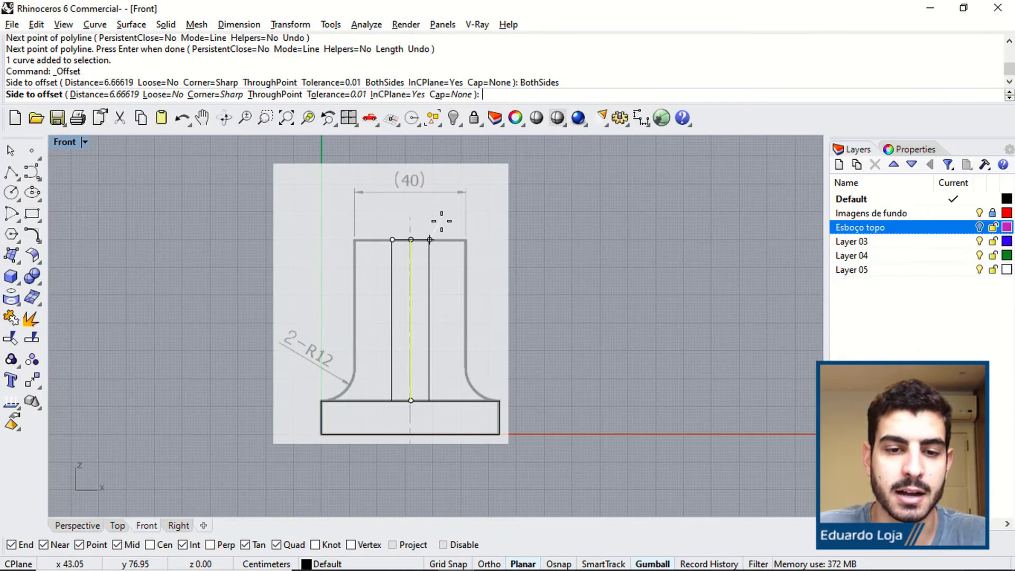
left_click(105, 94)
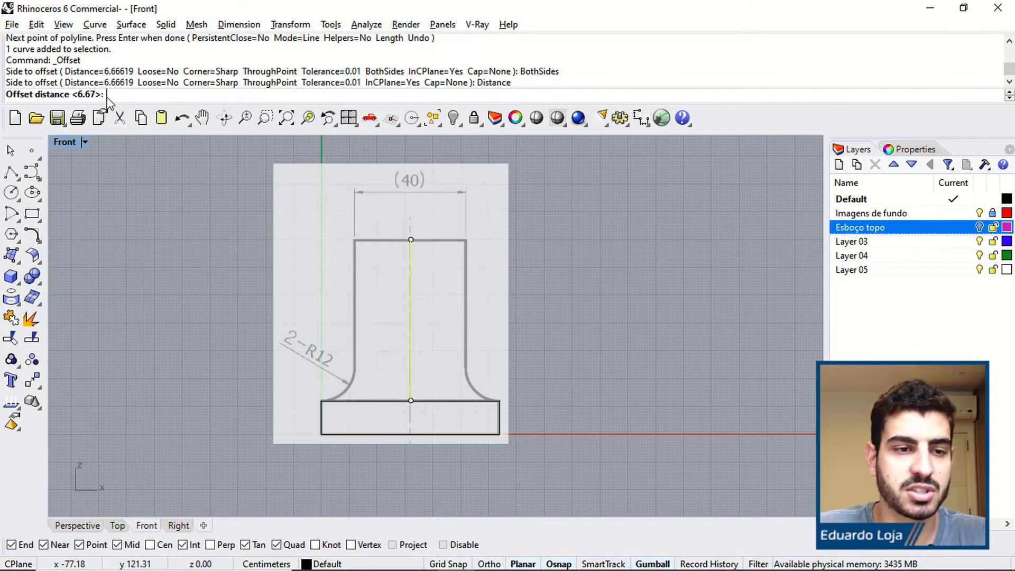
key("Return")
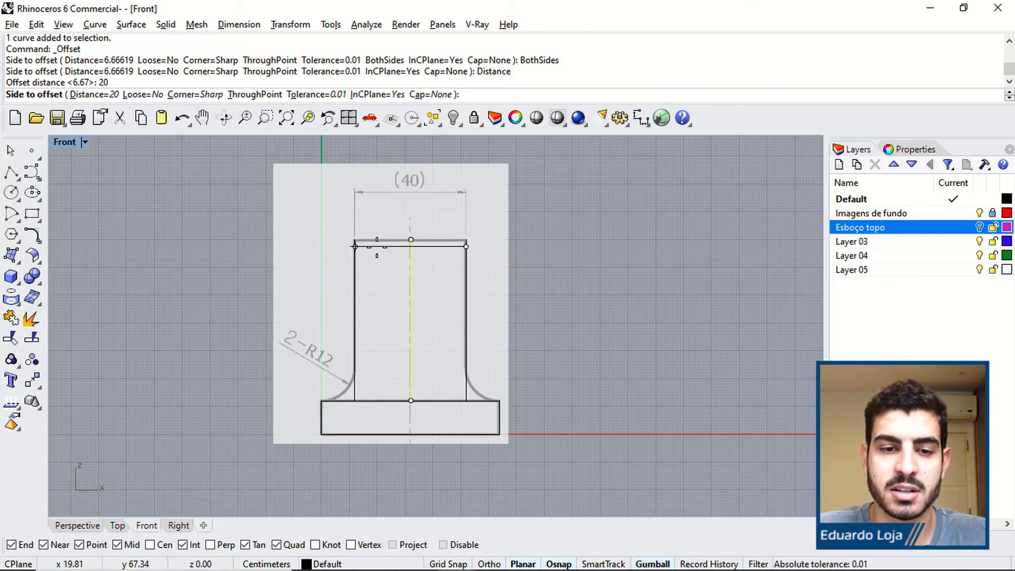
left_click(377, 252)
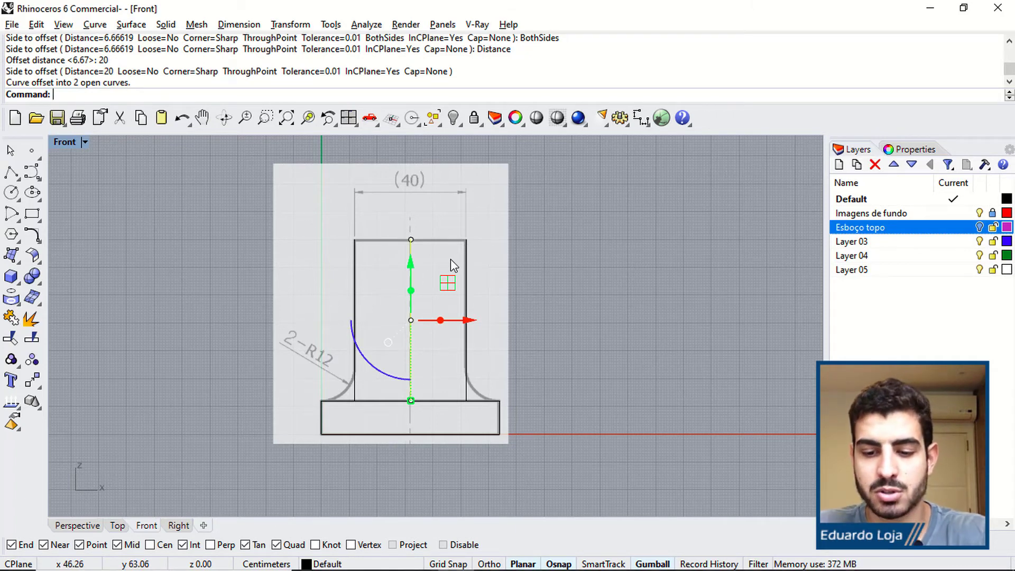
Delete the original centre line and inspect the remaining curves with the Imagens de fundo layer temporarily hidden.
key("Delete")
left_click(979, 212)
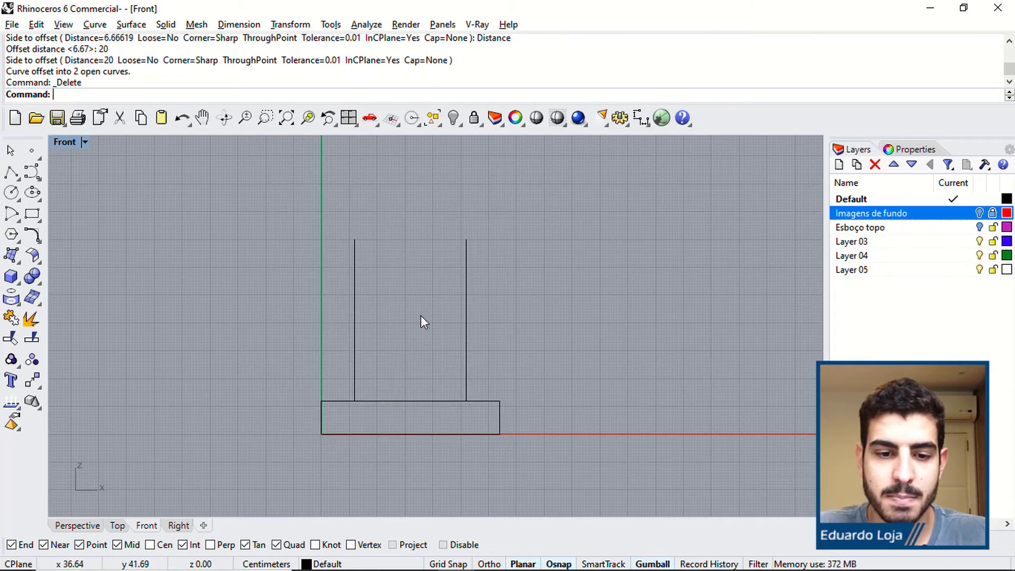
right_click_drag(421, 316, 442, 310)
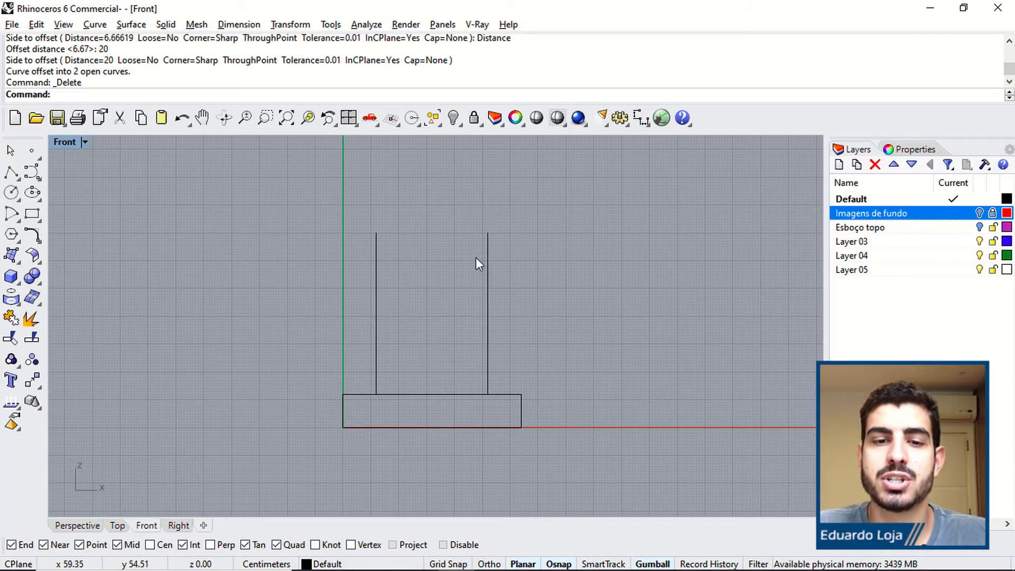
left_click(979, 213)
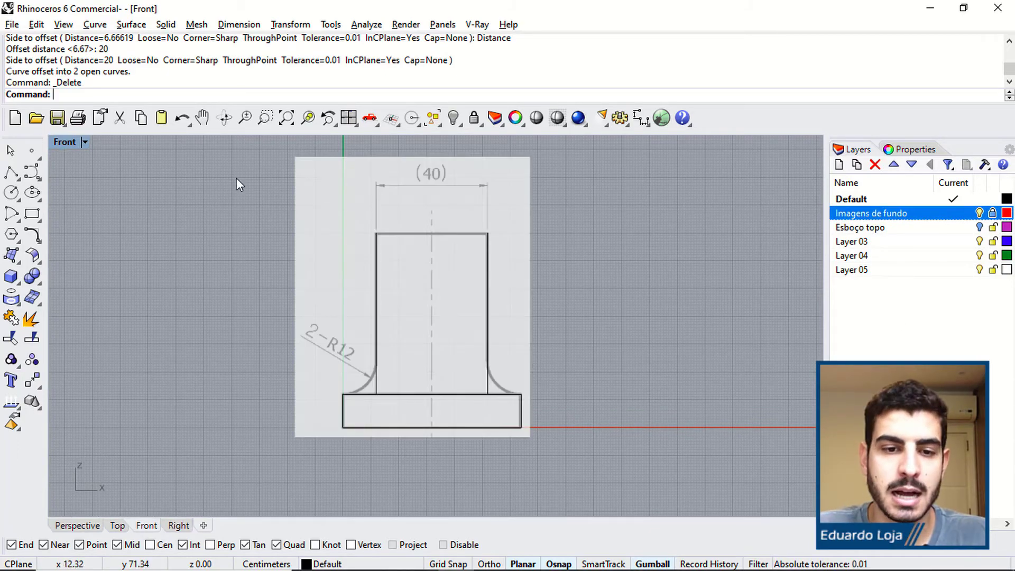
Draw a polyline joining the upper ends of the two vertical lines to close the upright's top edge.
left_click(11, 171)
scroll(398, 233, "up", 3)
left_click(350, 230)
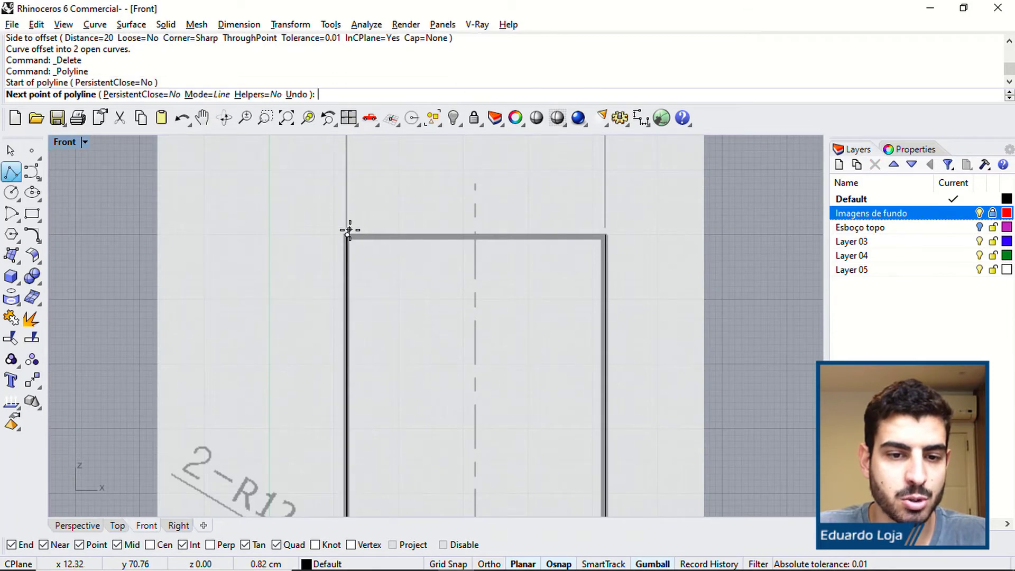
left_click(604, 233)
key("Return")
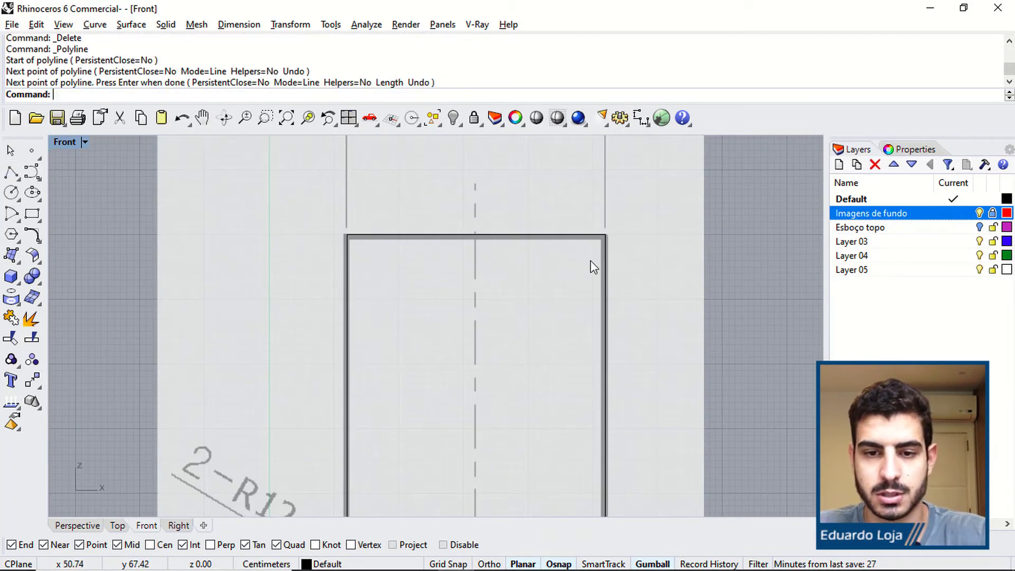
scroll(594, 267, "down", 3)
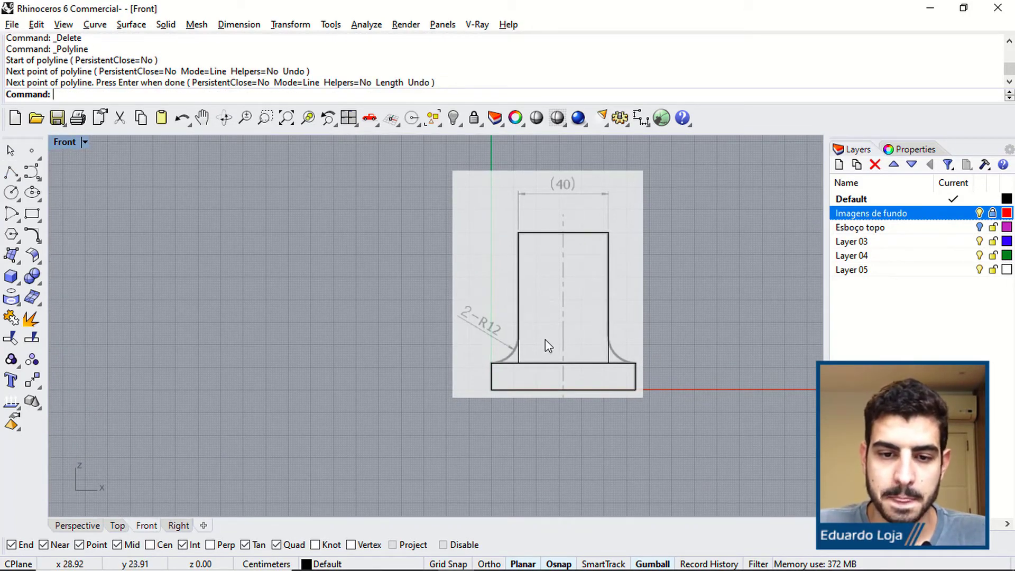
scroll(531, 350, "up", 3)
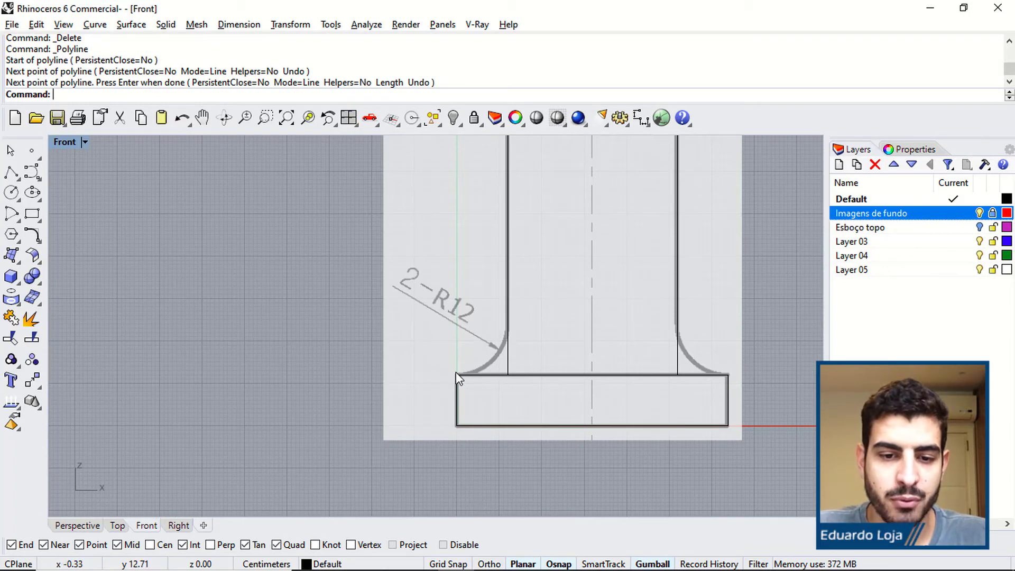
left_click(508, 318)
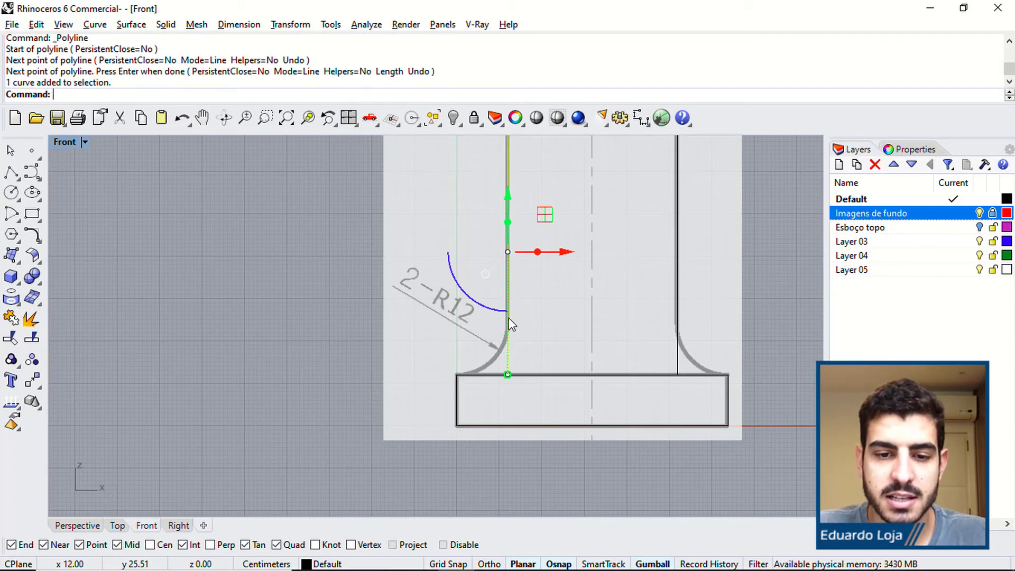
left_click(481, 375)
key("Escape")
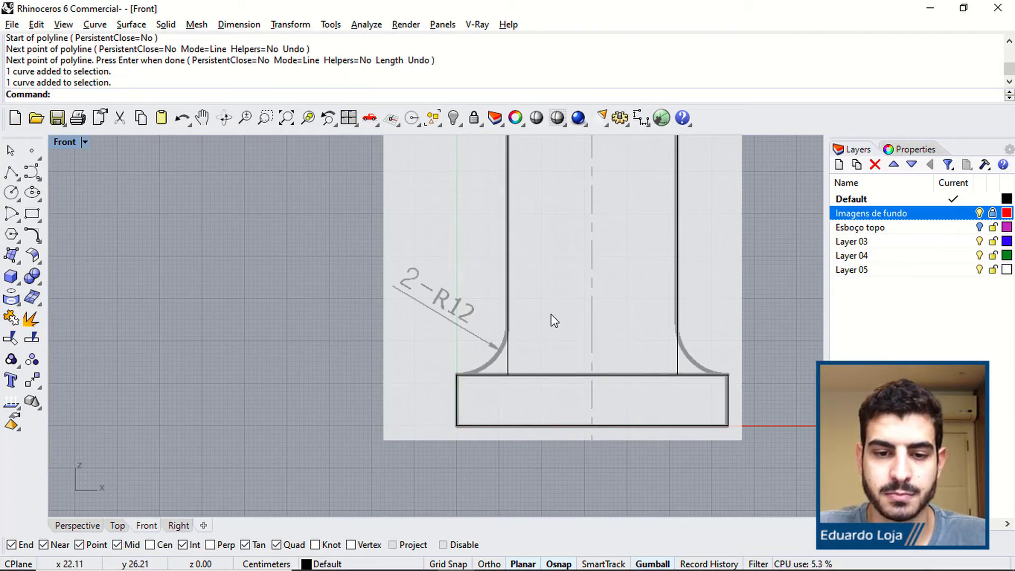
Fillet the corner between the upright's left vertical line and the base's upper edge with a radius of 12.
scroll(551, 314, "up", 2)
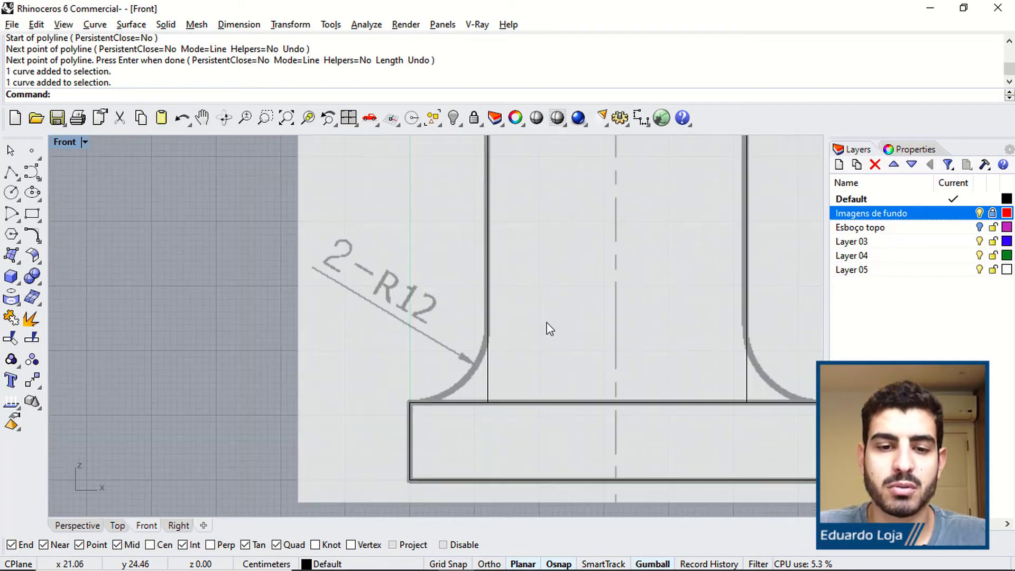
left_click(41, 240)
left_click_drag(99, 231, 135, 169)
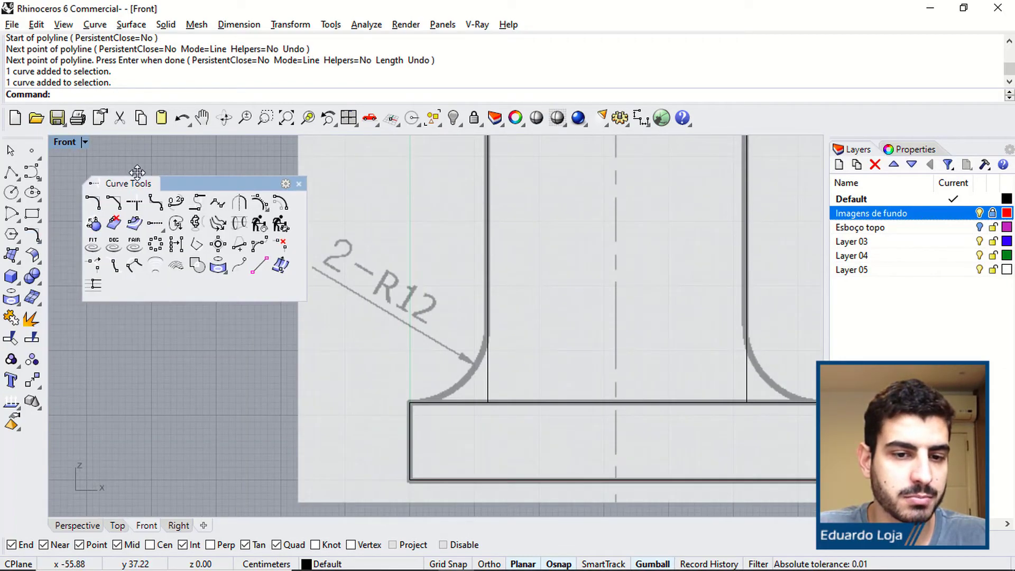
left_click(94, 203)
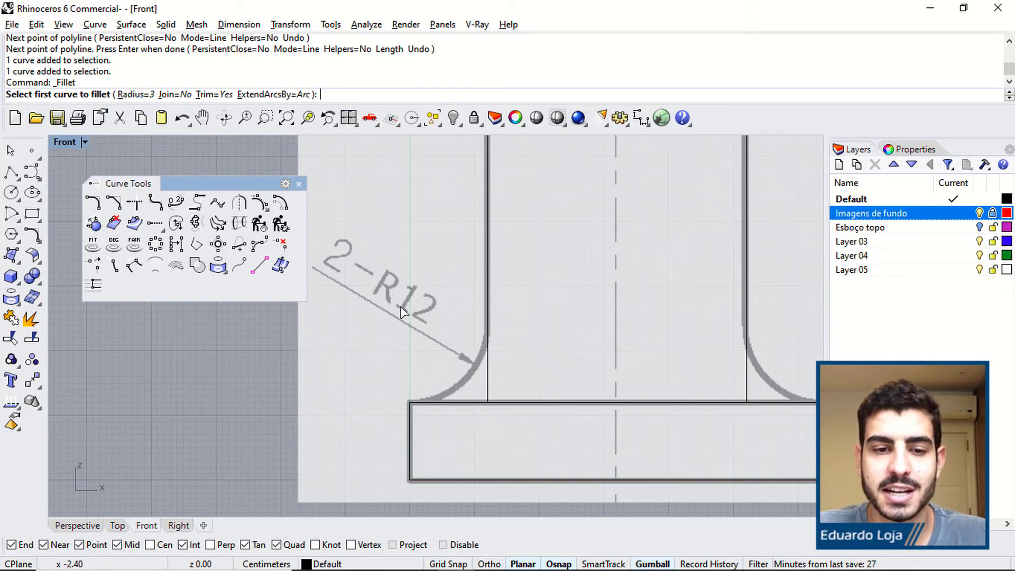
left_click(134, 94)
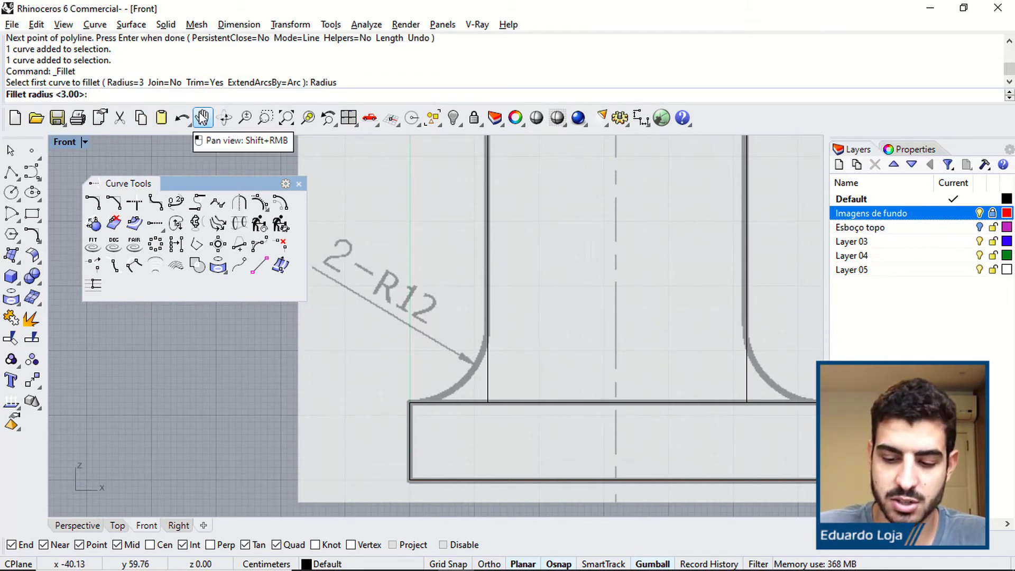
type("12")
key("Return")
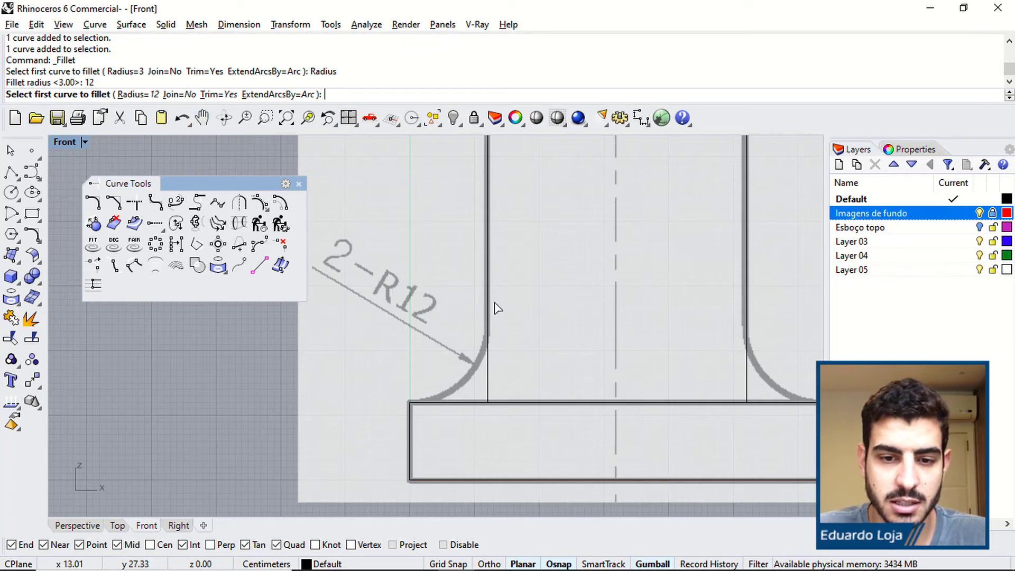
left_click(493, 306)
left_click(443, 404)
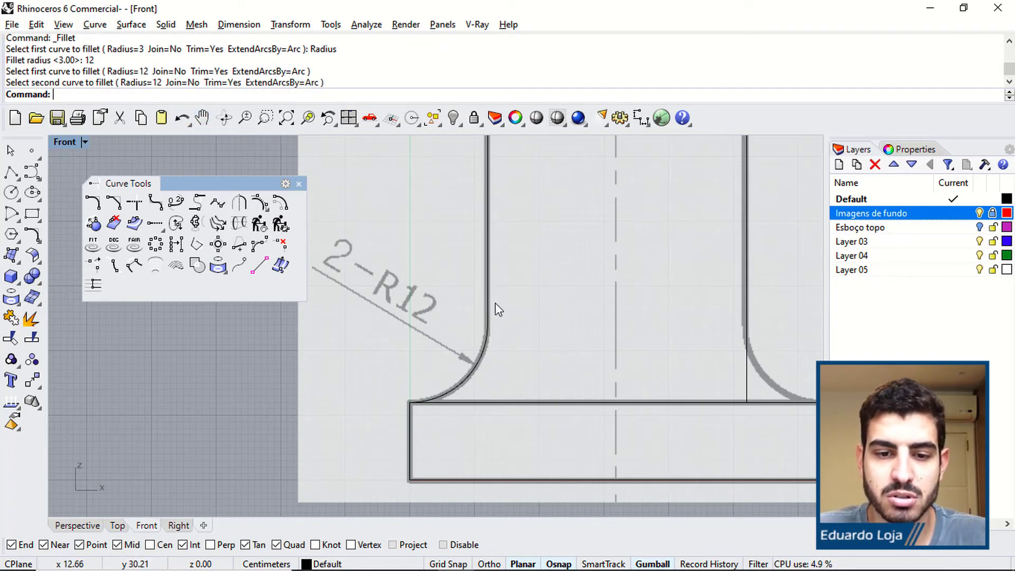
Repeat the radius 12 fillet between the upright's right vertical line and the base's upper edge.
scroll(496, 309, "down", 5)
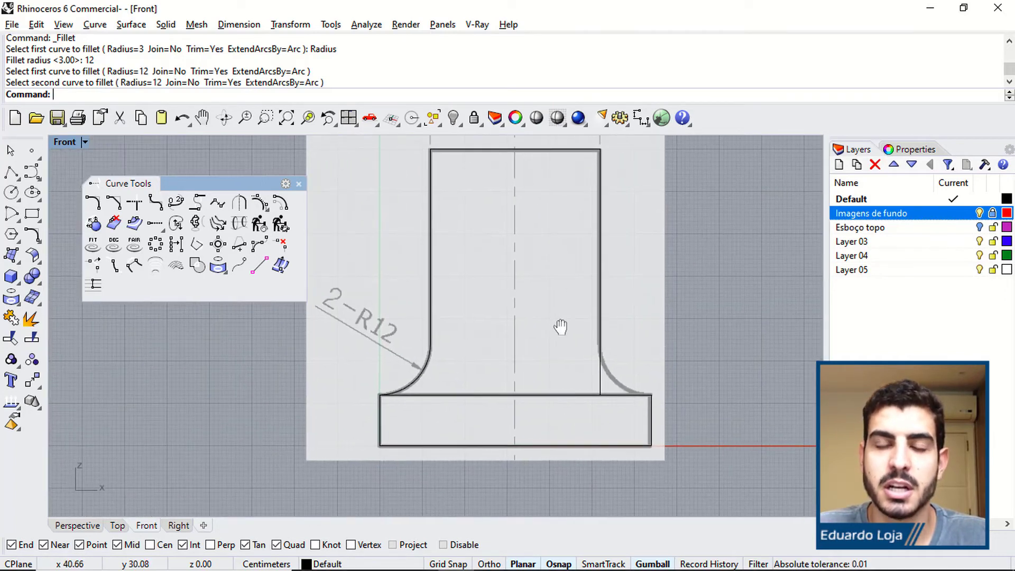
right_click_drag(560, 327, 526, 303)
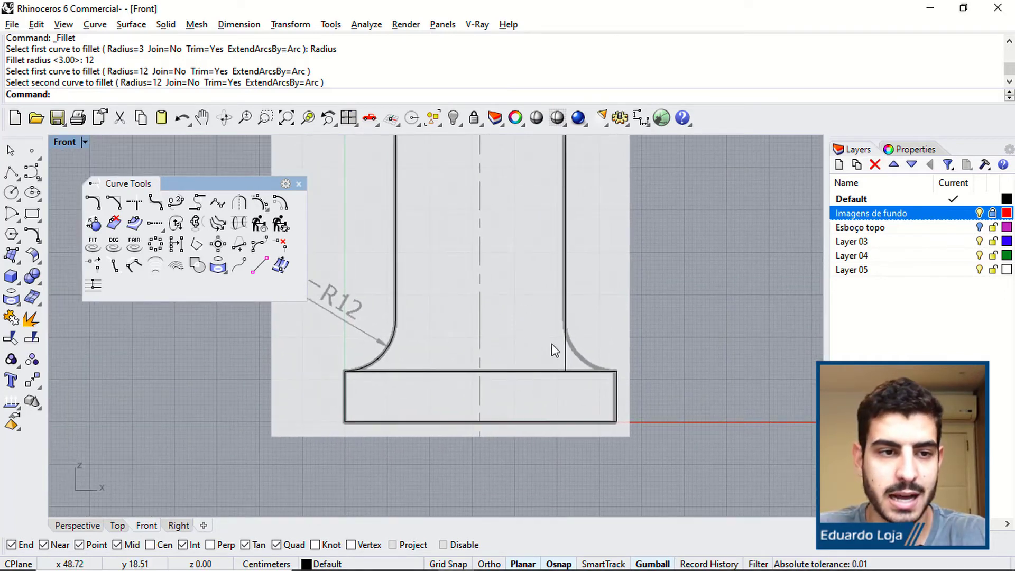
right_click(551, 347)
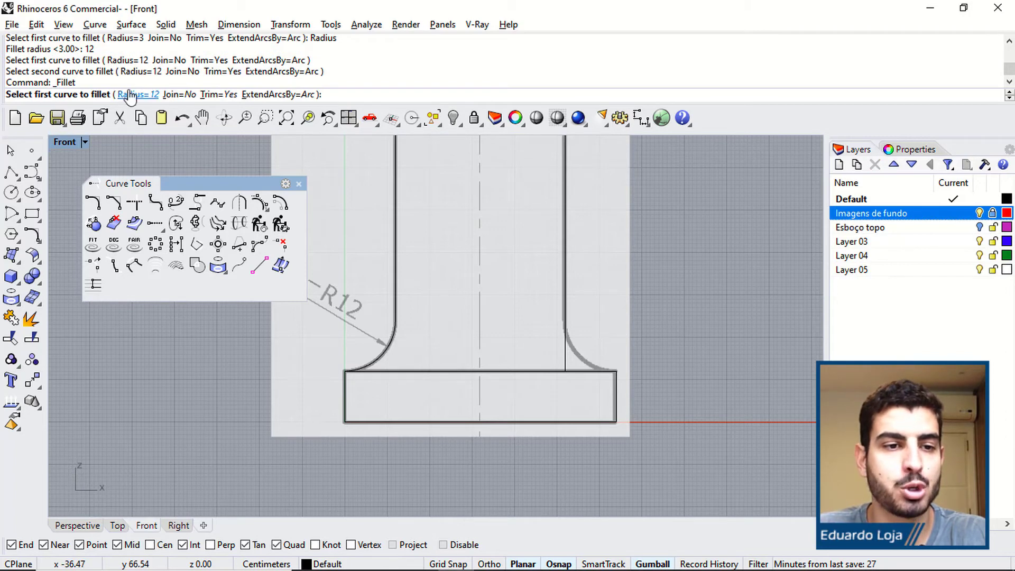
left_click(564, 333)
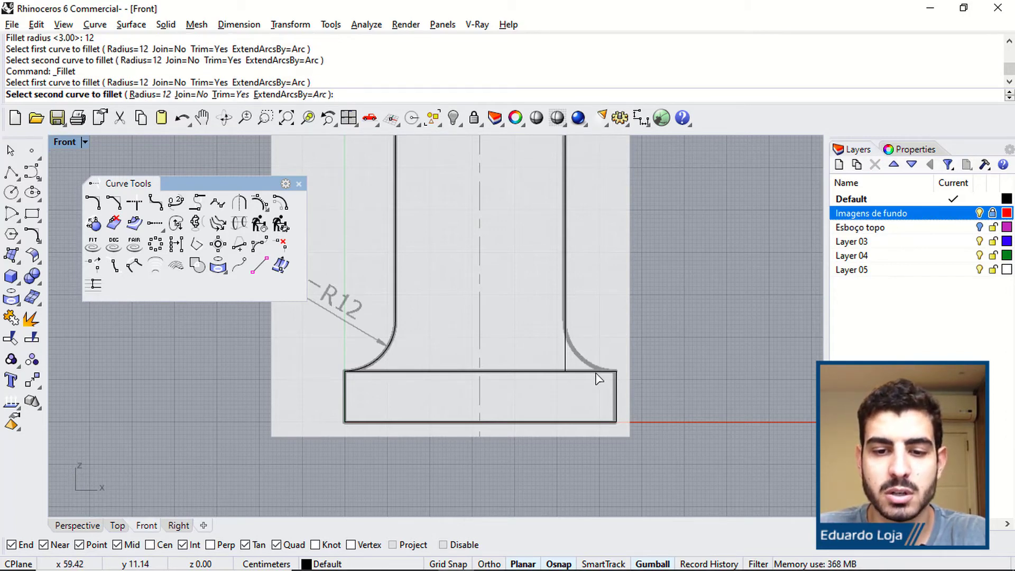
left_click(596, 373)
right_click_drag(561, 309, 581, 339)
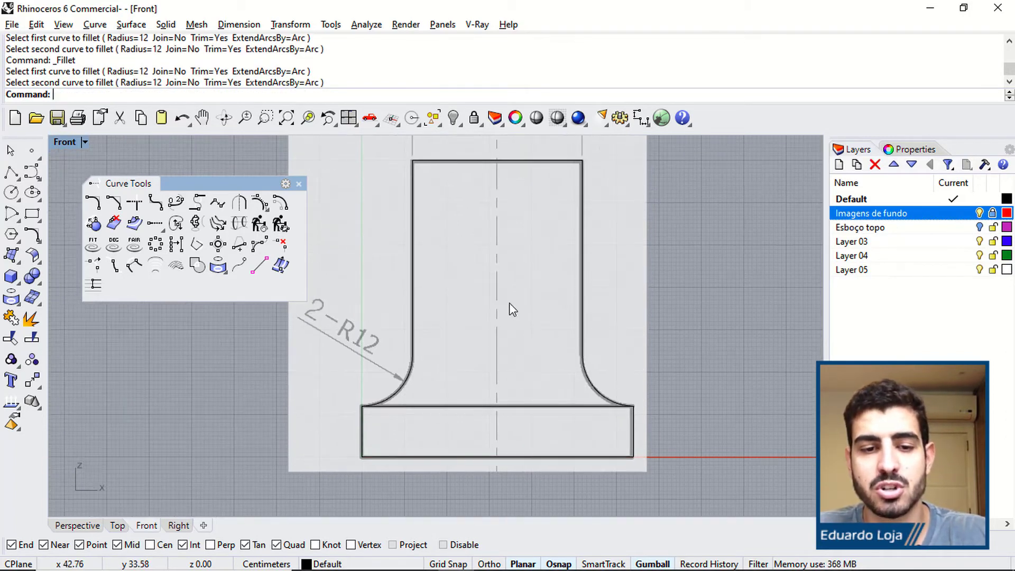
Close the floating Curve Tools palette and hide the Imagens de fundo layer.
left_click(298, 183)
right_click_drag(468, 256, 473, 271)
scroll(474, 272, "down", 5)
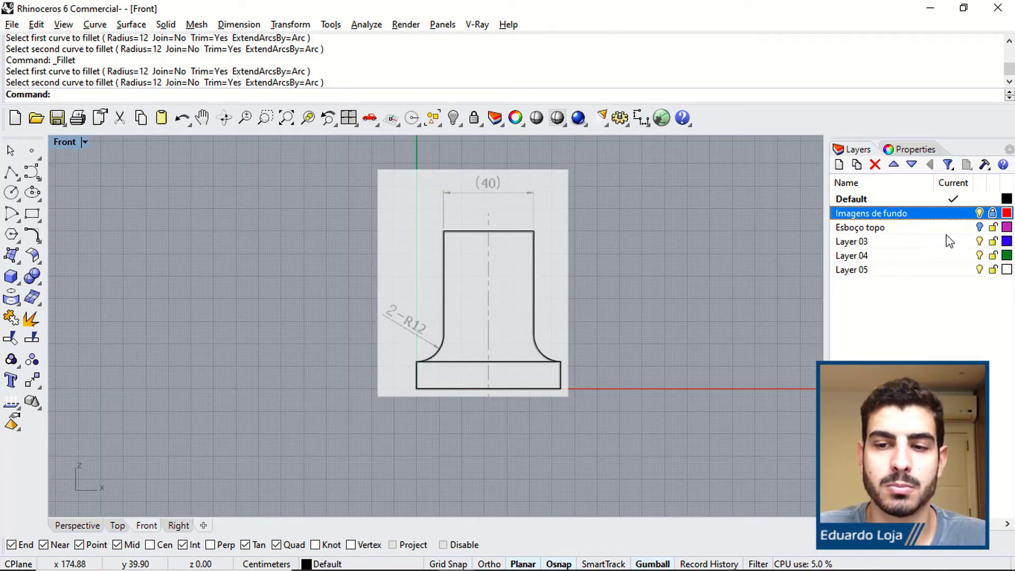
left_click(978, 213)
scroll(541, 251, "down", 3)
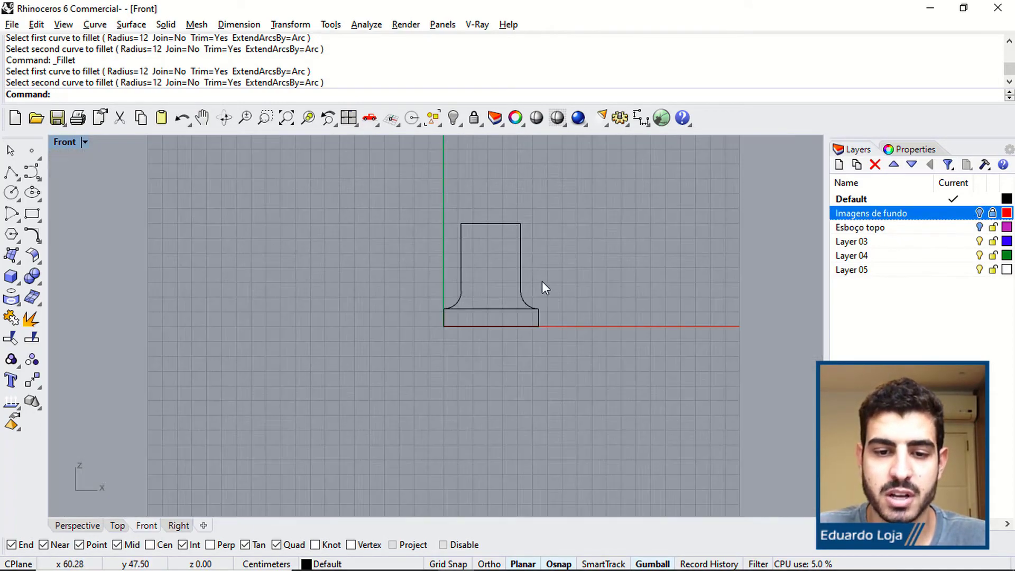
Select all the visible front-view curves and move them to Layer 03.
left_click(443, 130)
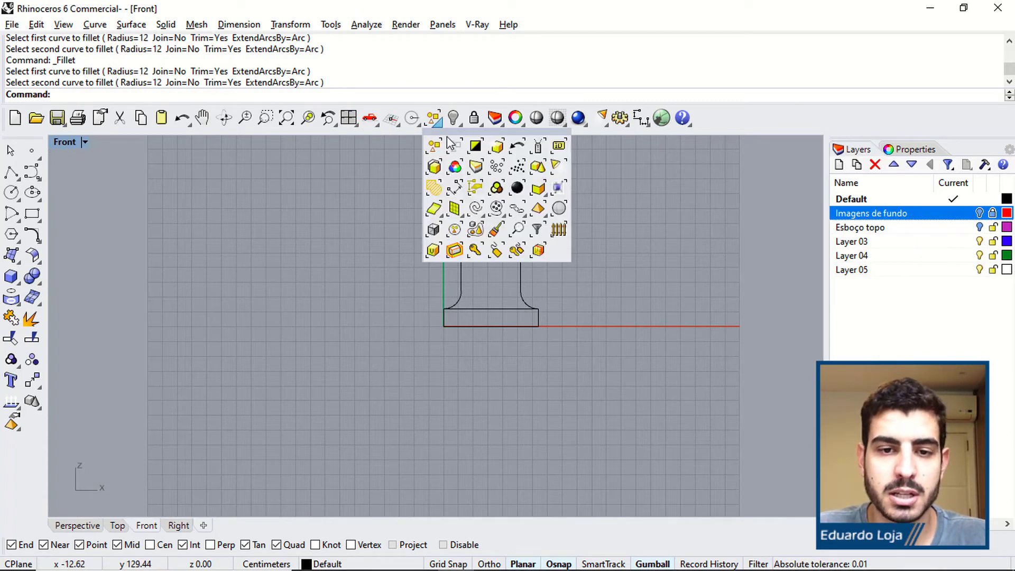
left_click(480, 203)
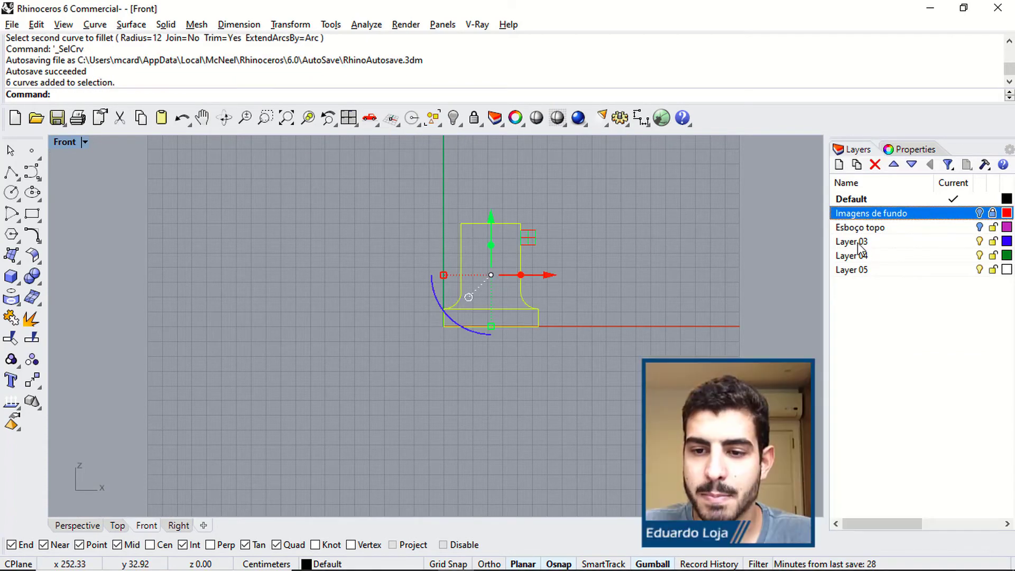
right_click(861, 242)
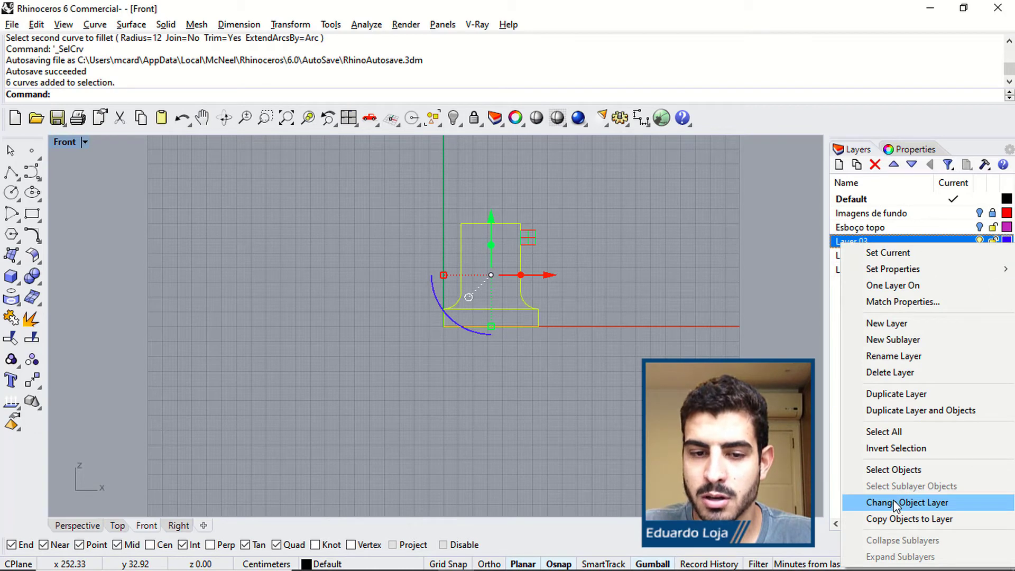
left_click(895, 503)
Rename Layer 03 to "Esboço frontal" and clear the curve selection.
left_click(851, 242)
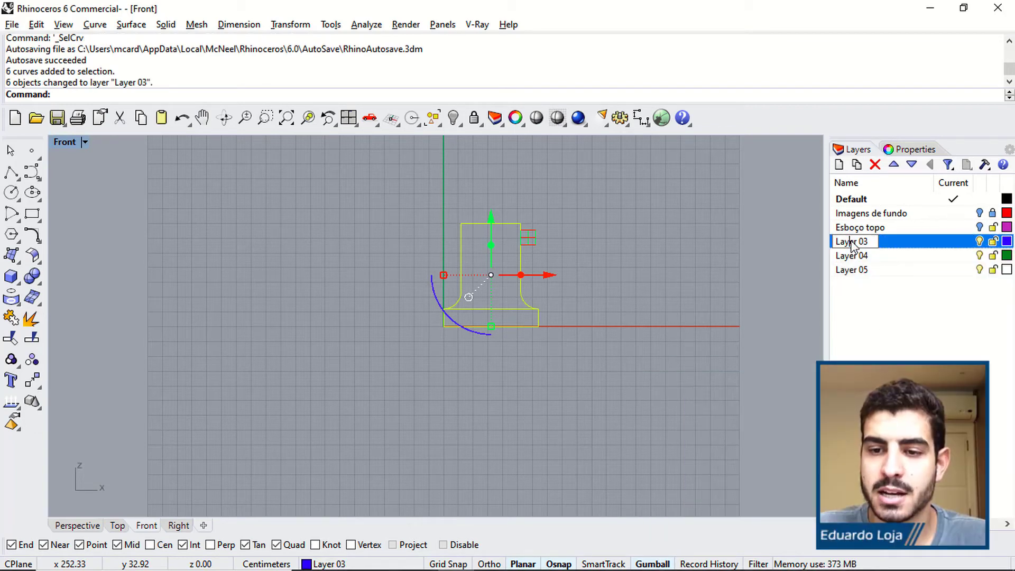
key("BackSpace")
key("BackSpace")
key("BackSpace")
key("BackSpace")
key("BackSpace")
key("BackSpace")
key("BackSpace")
key("BackSpace")
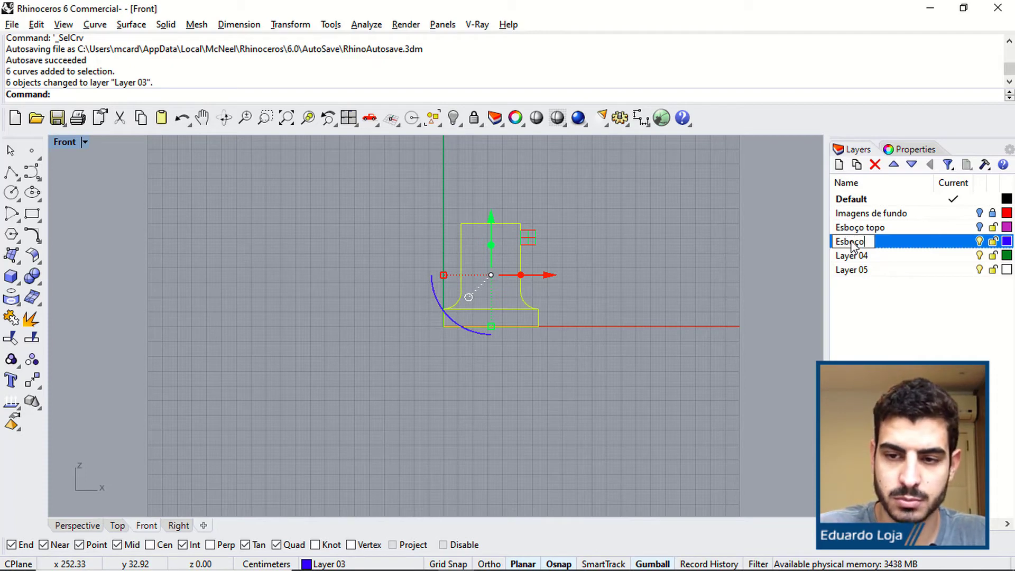
type("Esboço fro")
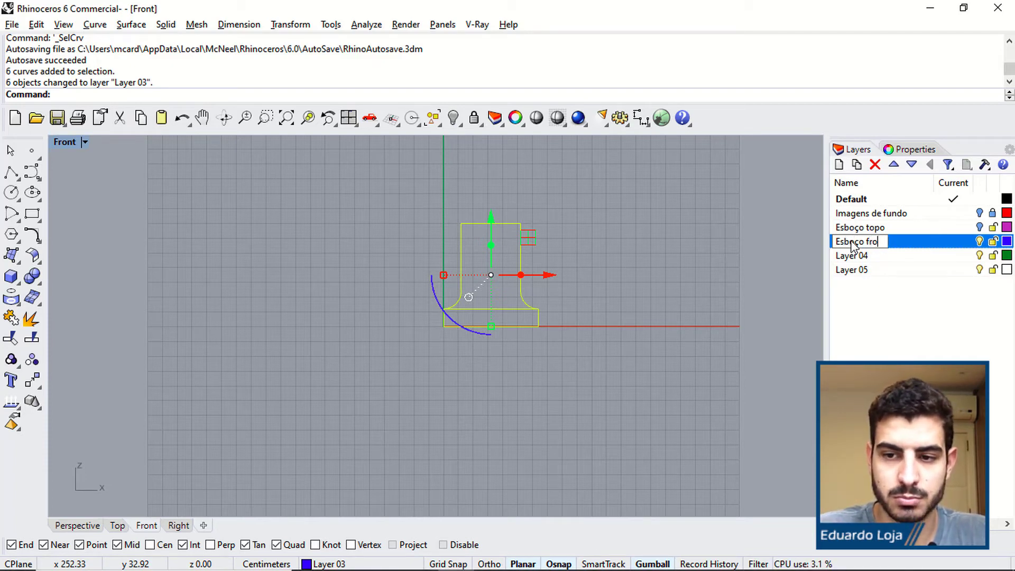
type("ntal")
key("Return")
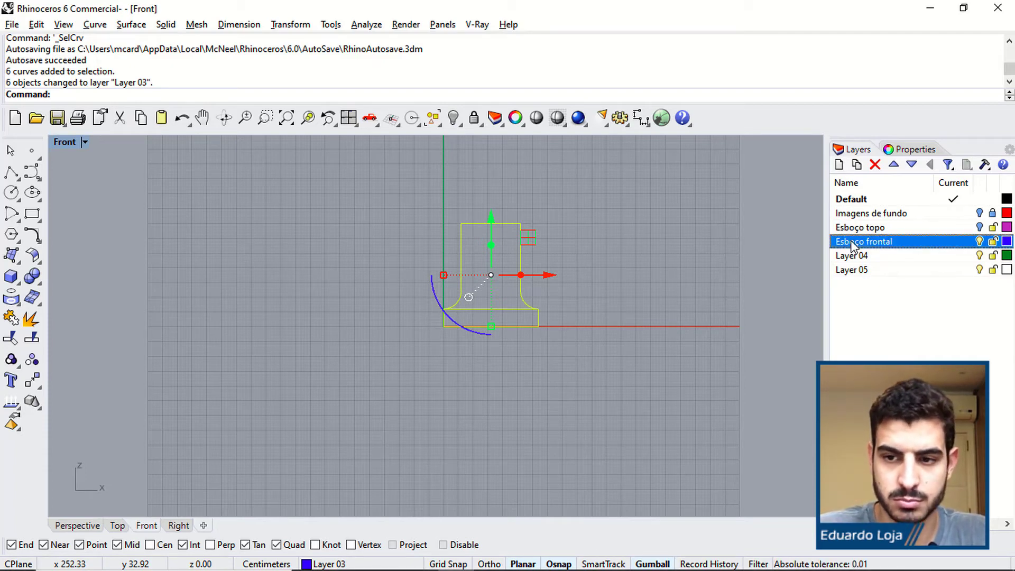
left_click(580, 259)
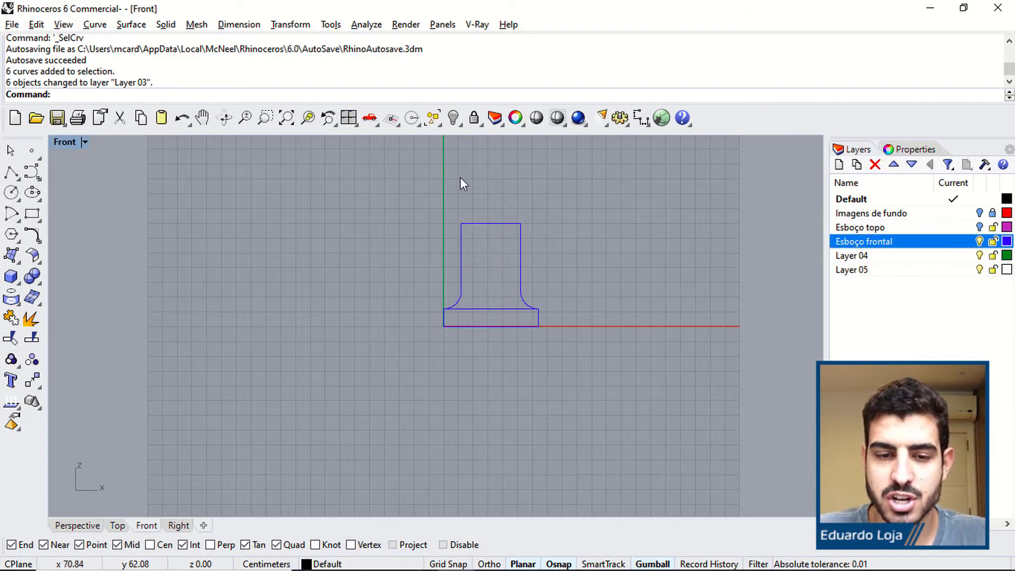
Hide the Esboço frontal layer and show the Imagens de fundo layer again from the four-viewport layout.
left_click(980, 242)
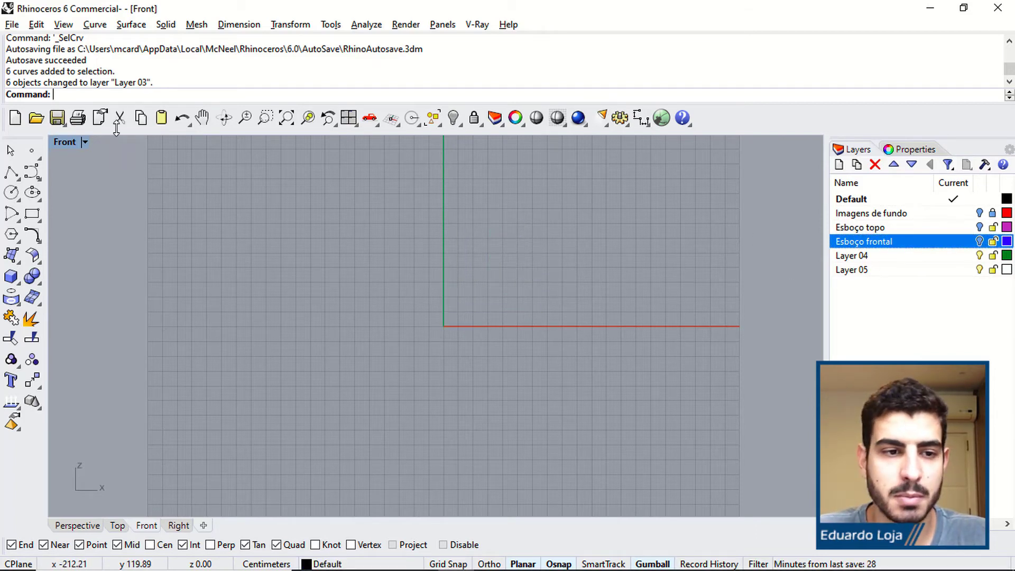
double_click(62, 141)
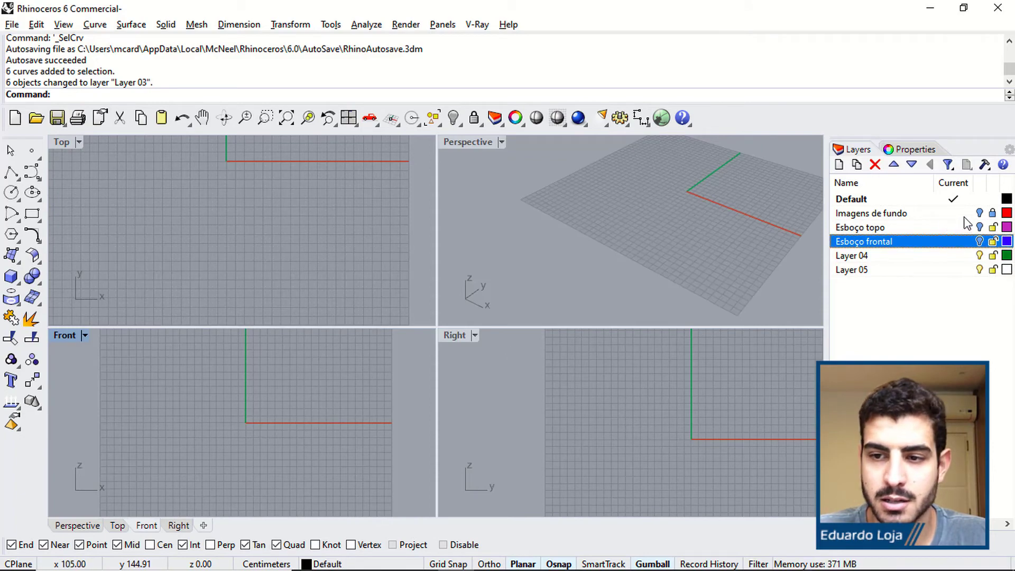
left_click(979, 213)
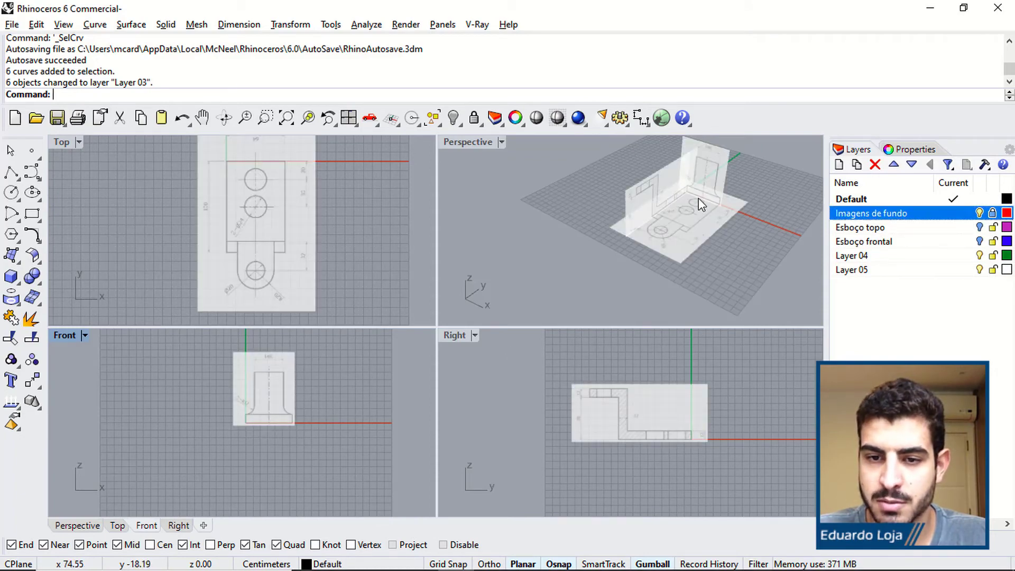
Maximise the Right viewport and frame the section-view background image.
double_click(460, 334)
scroll(439, 286, "up", 2)
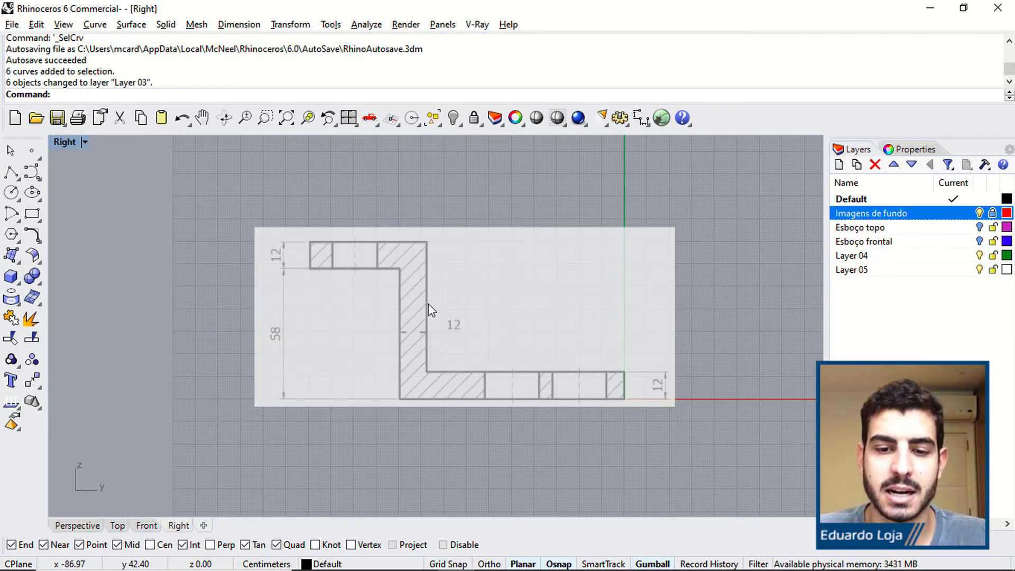
scroll(428, 304, "up", 2)
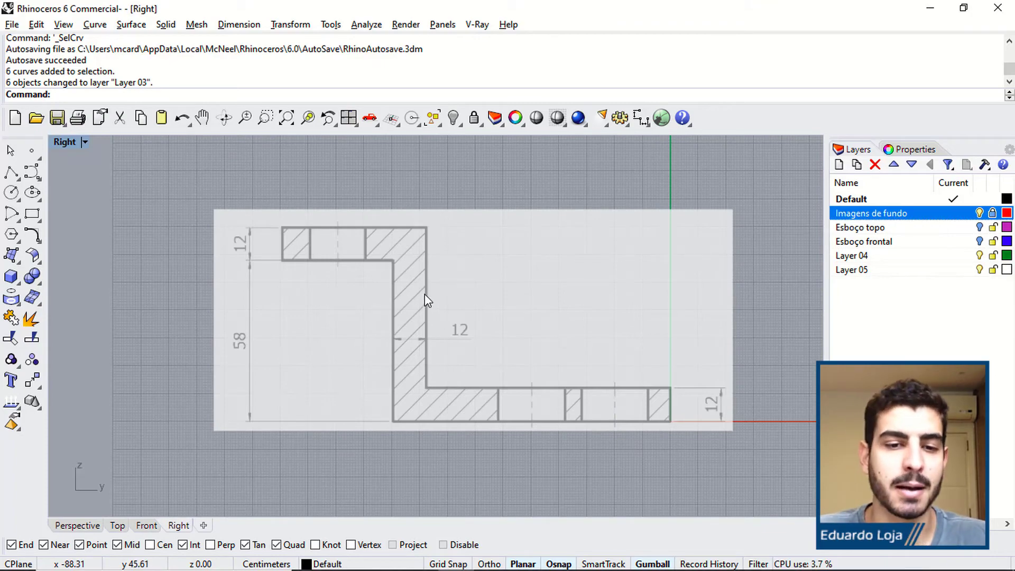
scroll(573, 340, "up", 2)
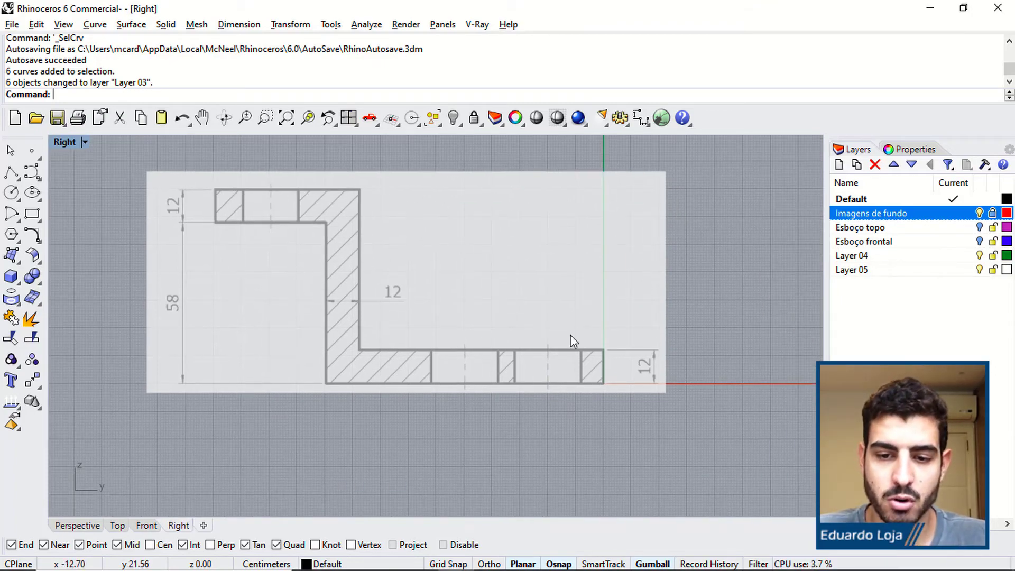
scroll(611, 374, "up", 2)
scroll(374, 317, "down", 3)
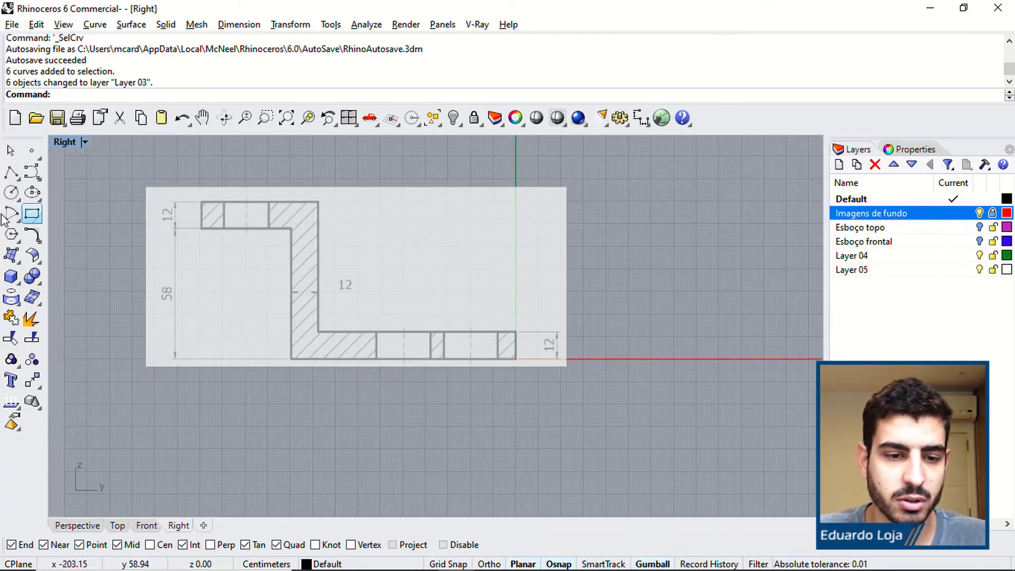
Start a rectangle with its first corner at the origin, on the base's lower corner in the section view.
left_click(32, 214)
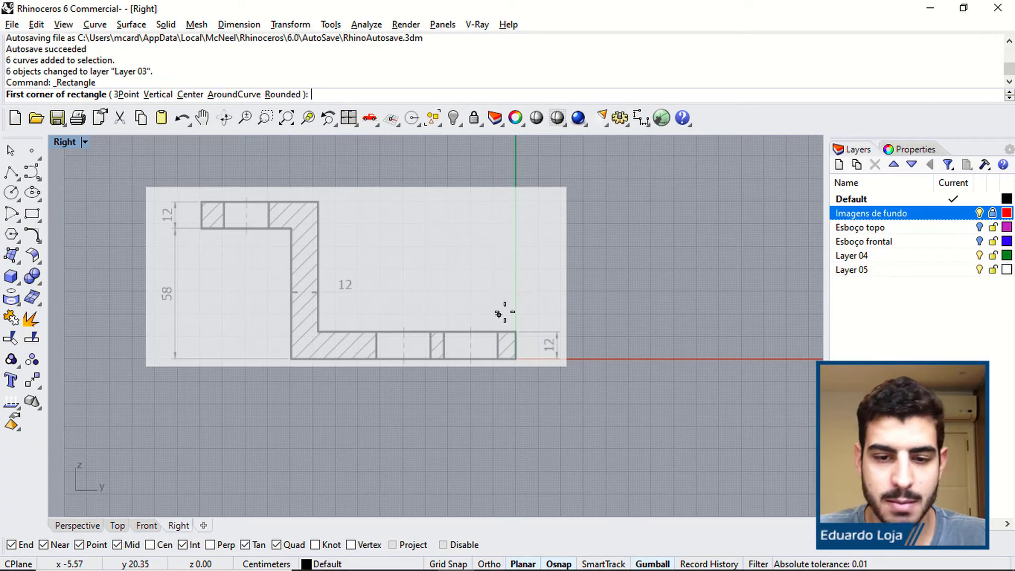
left_click(515, 358)
scroll(499, 330, "up", 2)
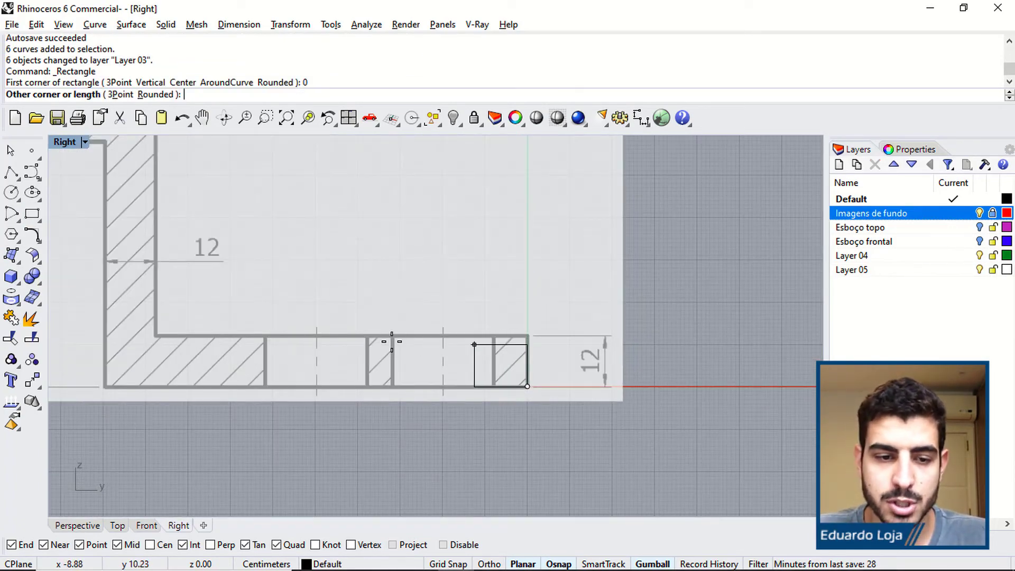
scroll(483, 350, "down", 2)
Switch to the MODELAGEM 1.png drawing in Photos and look up the base's overall length and thickness.
key("alt+Tab")
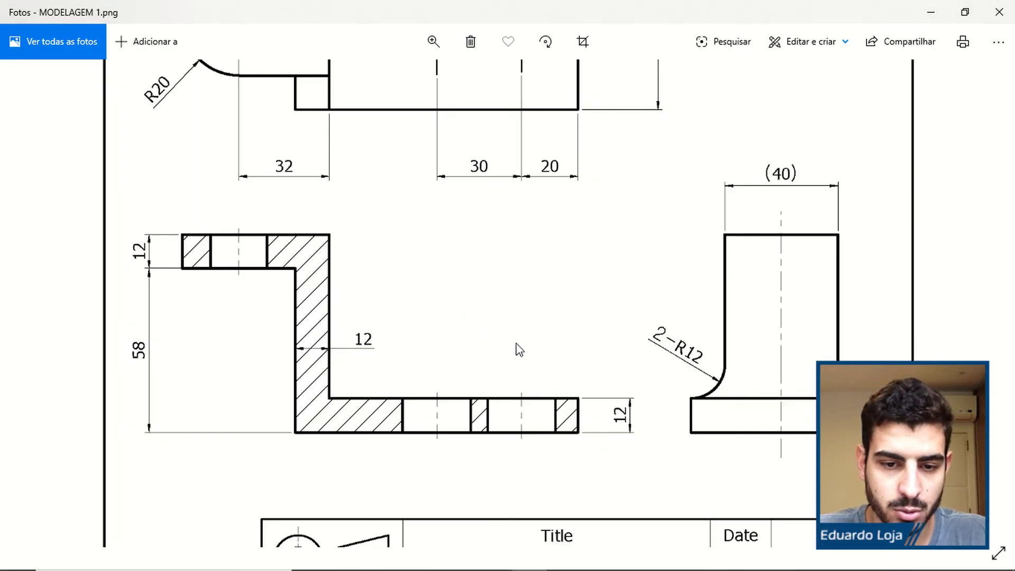
scroll(435, 312, "up", 3, "ctrl")
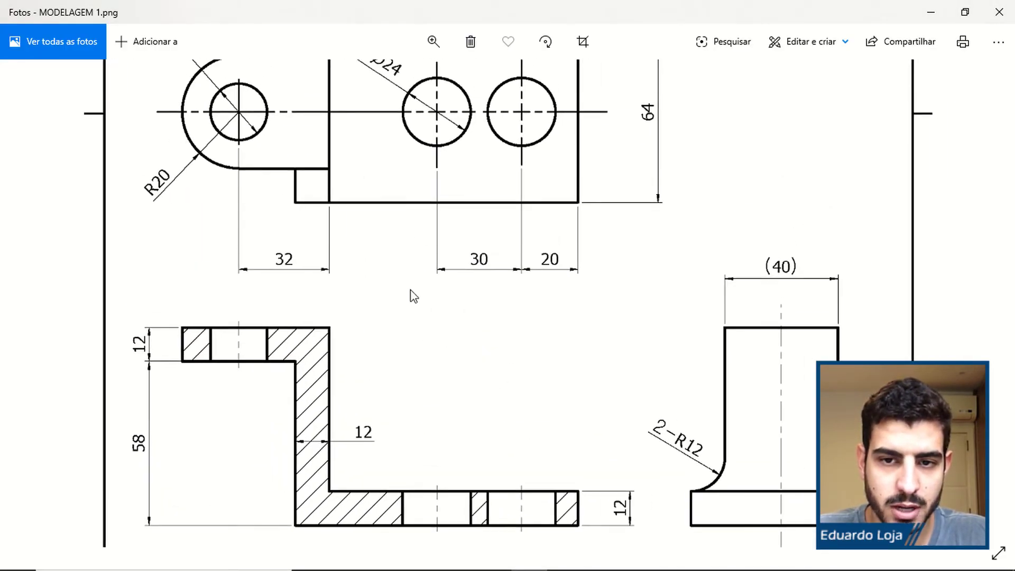
scroll(413, 295, "up", 3)
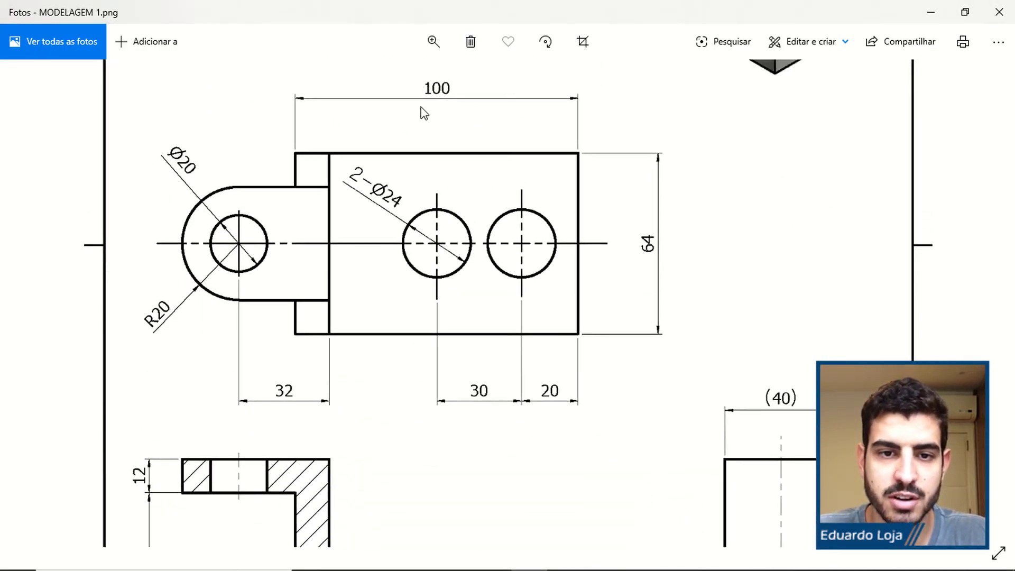
scroll(510, 378, "down", 5)
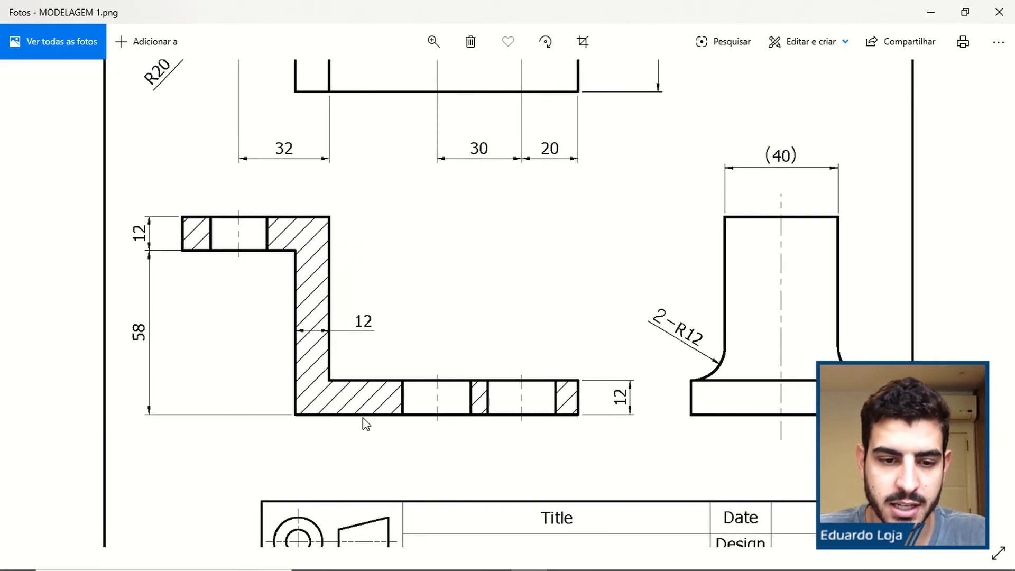
Return to Rhino and complete the base rectangle with a length of -100 and a width of 12.
key("alt+Tab")
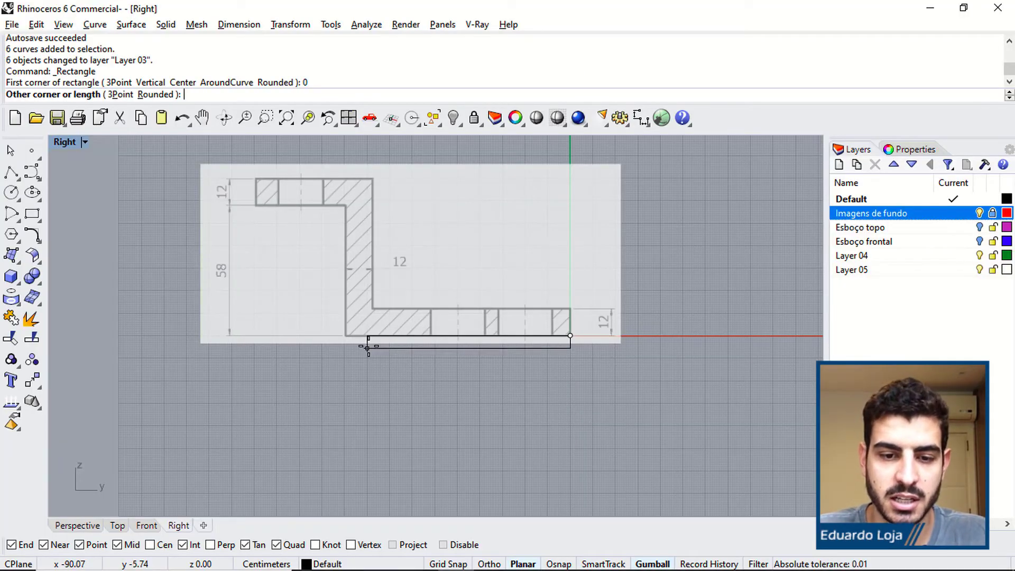
type("100")
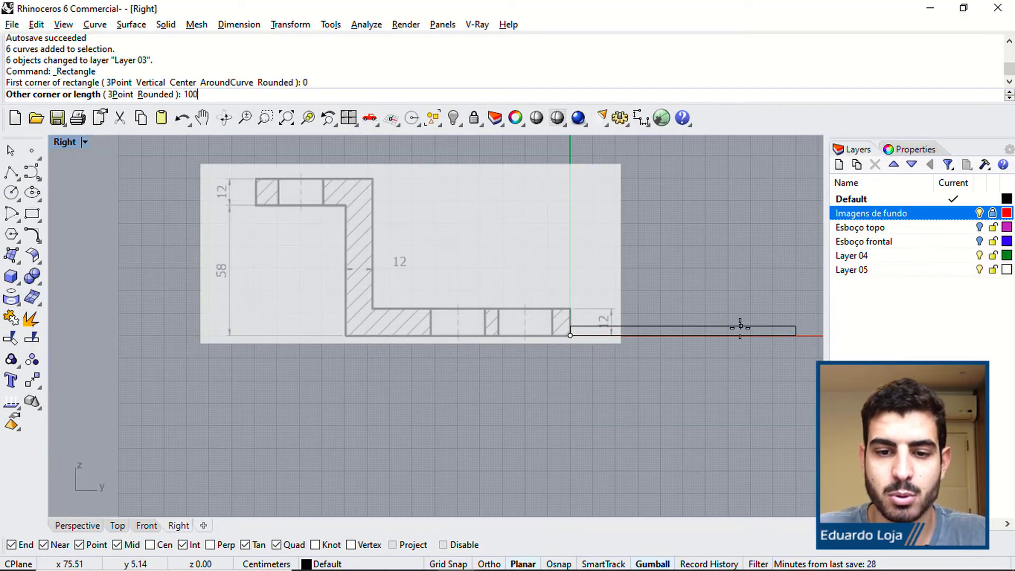
key("BackSpace")
key("BackSpace")
type("-100")
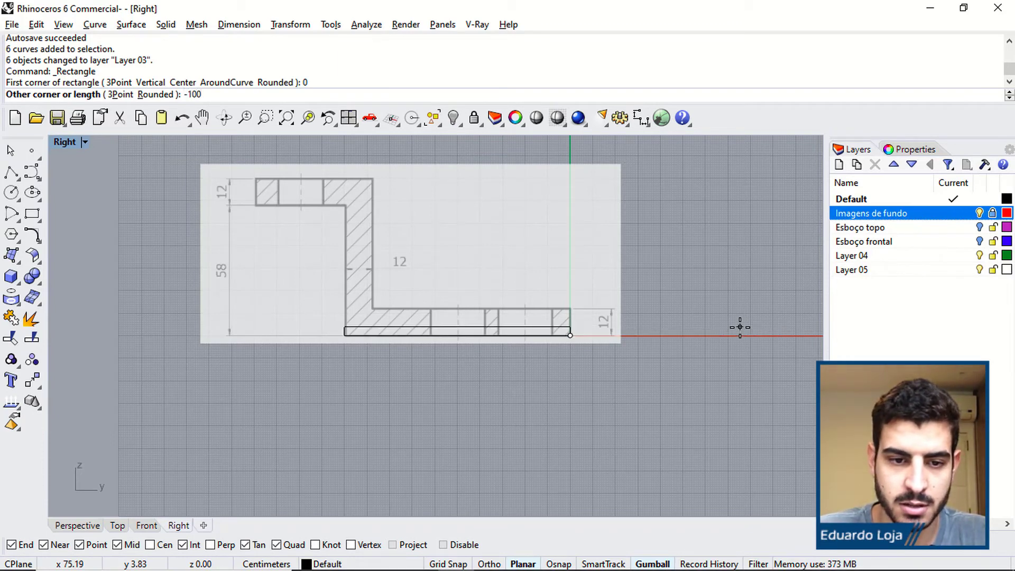
key("Return")
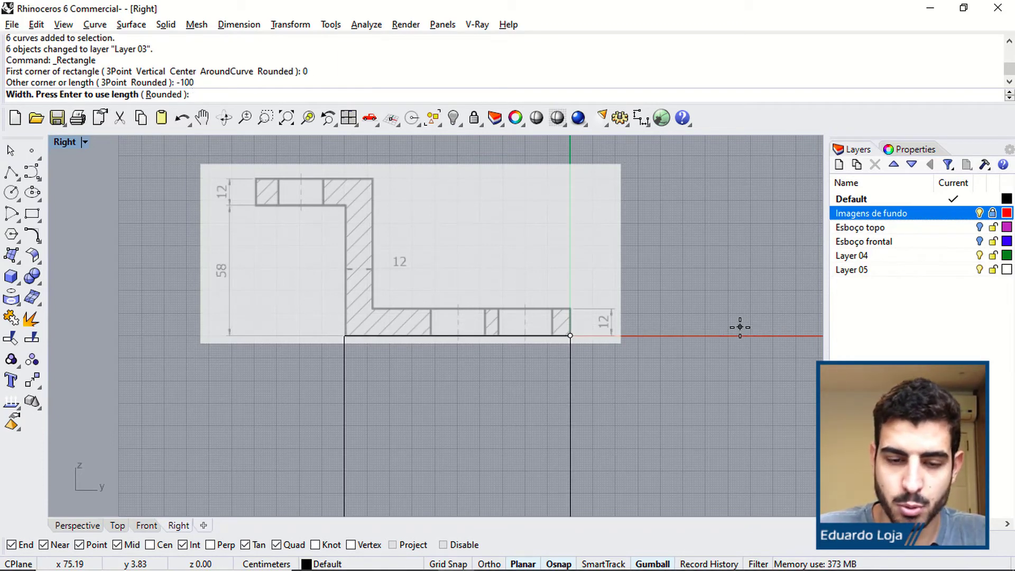
type("12")
key("Return")
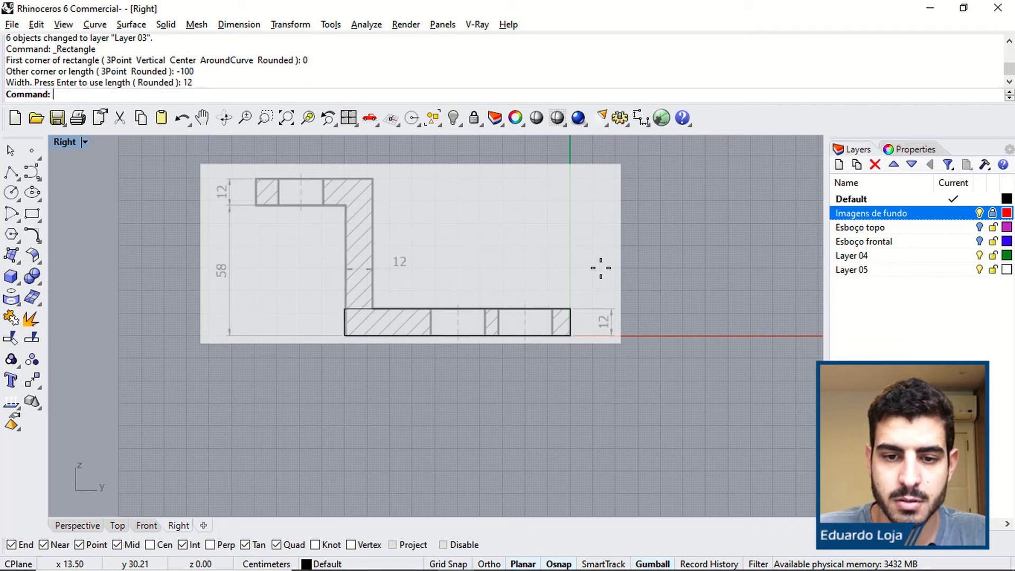
Draw a rectangle 12 wide and 58 high for the upright, starting at the base rectangle's upper corner farthest from the origin.
right_click_drag(442, 282, 486, 306)
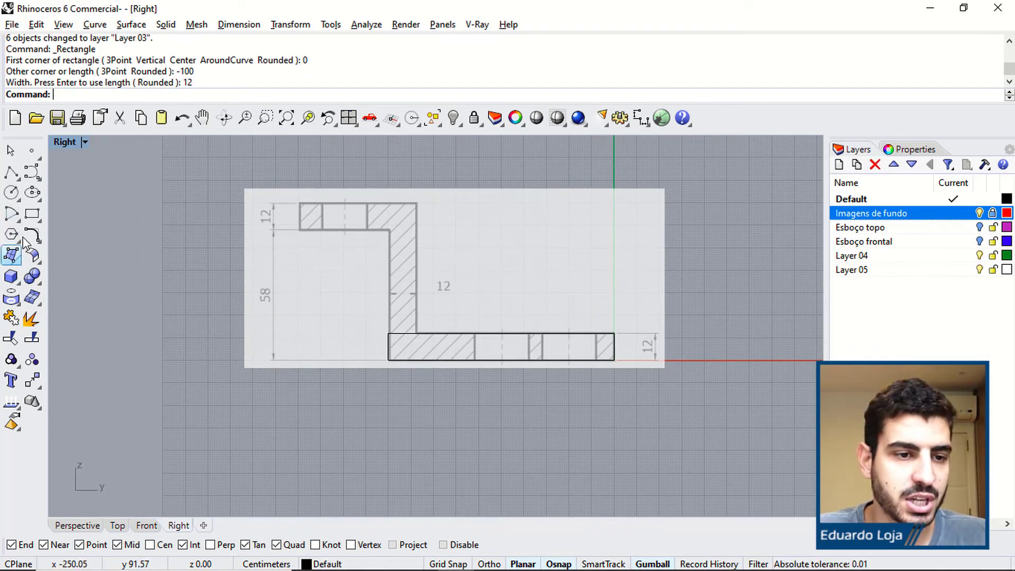
left_click(32, 213)
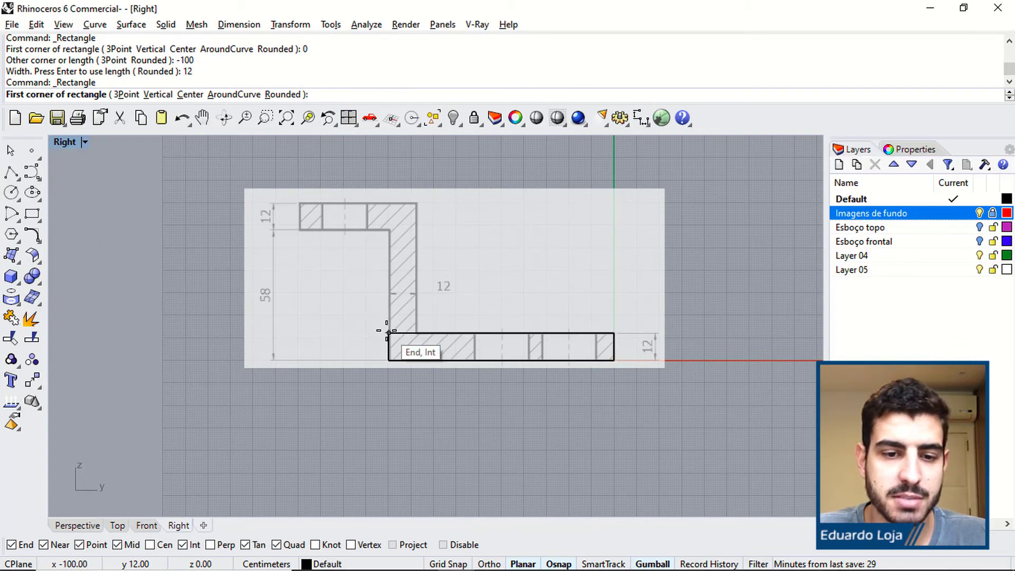
left_click(388, 333)
right_click_drag(421, 238, 457, 252)
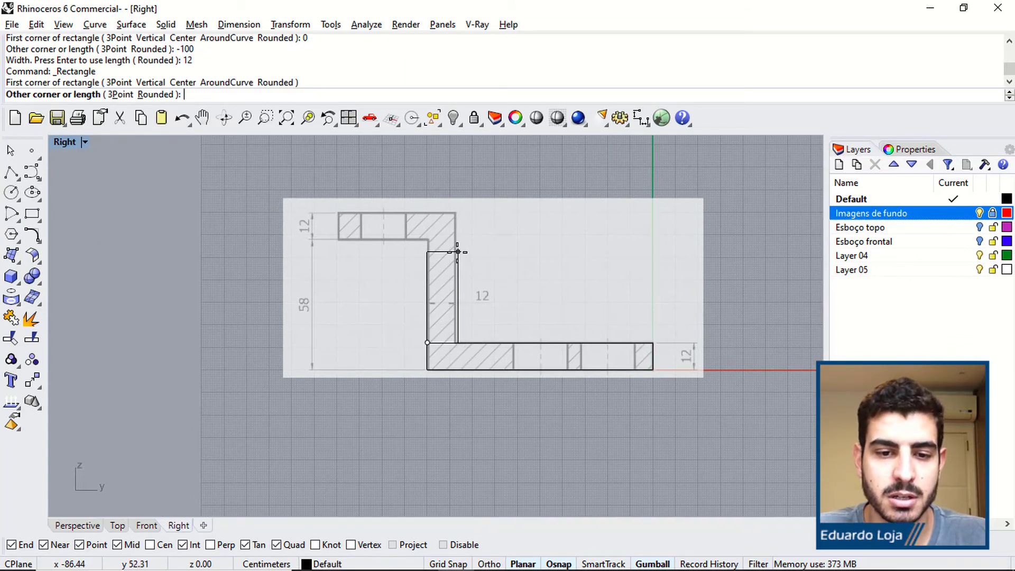
type("1")
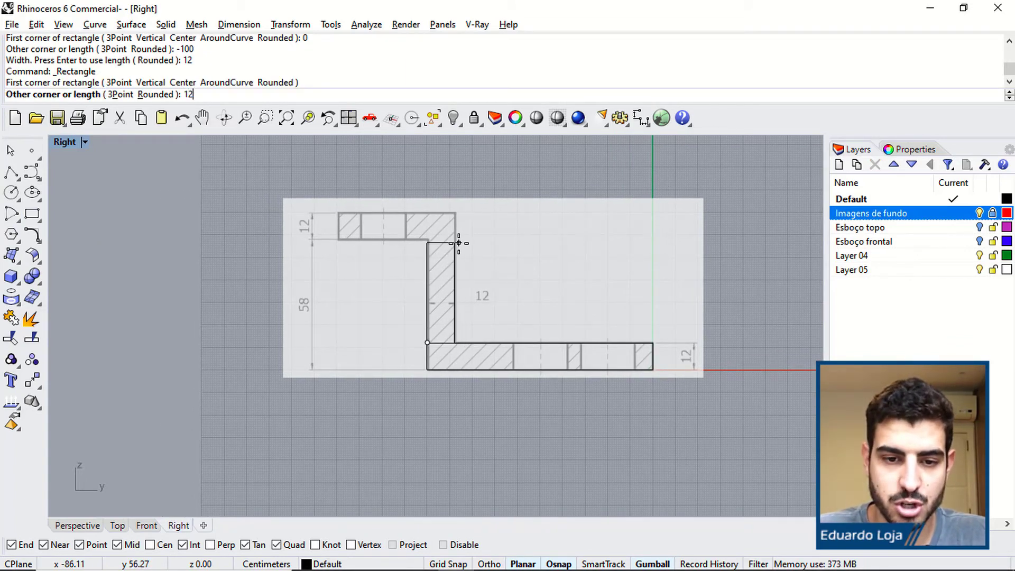
type("2")
key("Return")
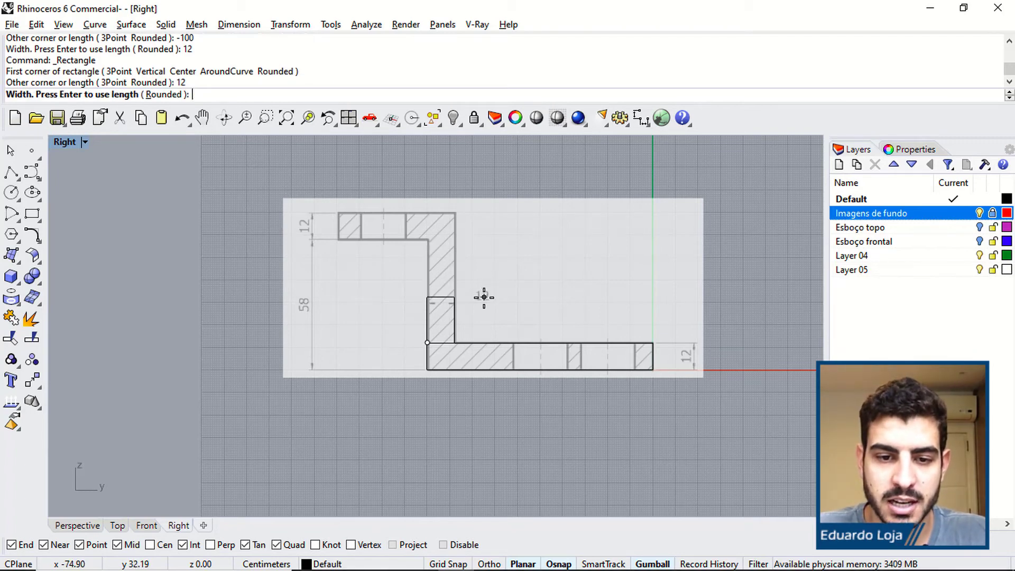
right_click_drag(471, 218, 533, 223)
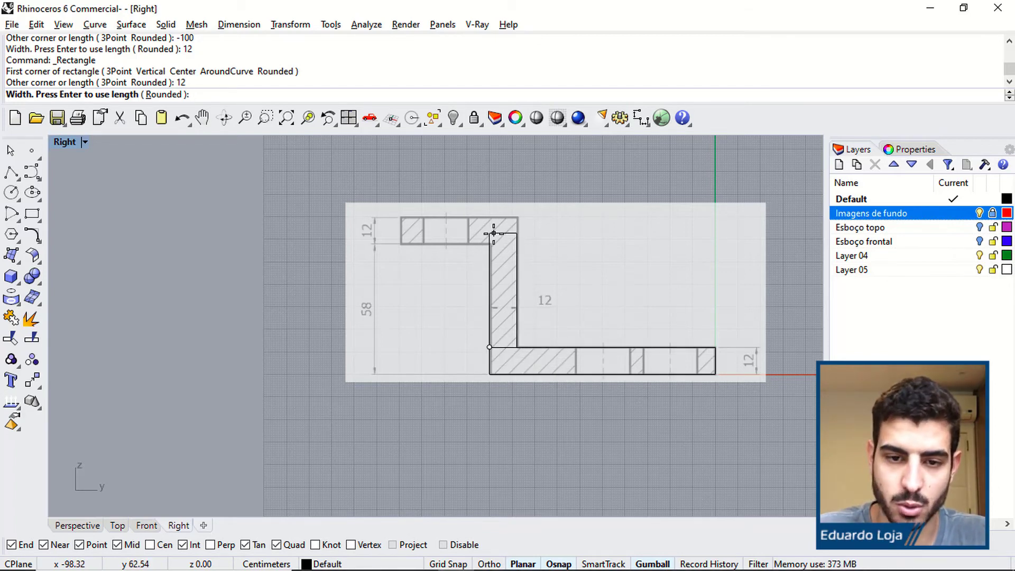
type("58")
key("Return")
Start a rectangle for the arm with its first corner at the upright's upper corner farthest from the origin.
scroll(521, 257, "up", 2)
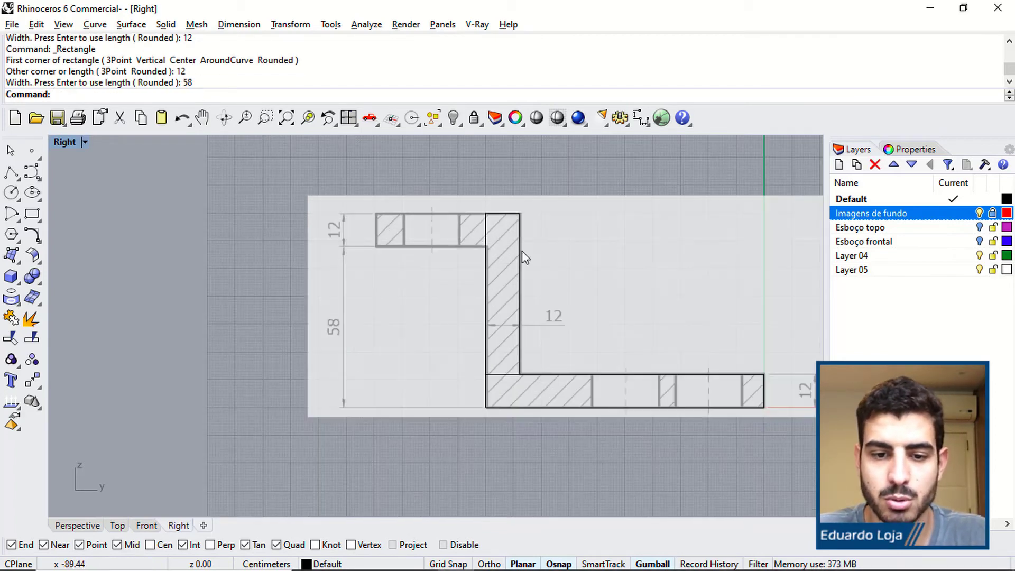
mouse_move(522, 258)
right_mouse_down()
mouse_move(414, 268)
mouse_move(426, 278)
right_mouse_up()
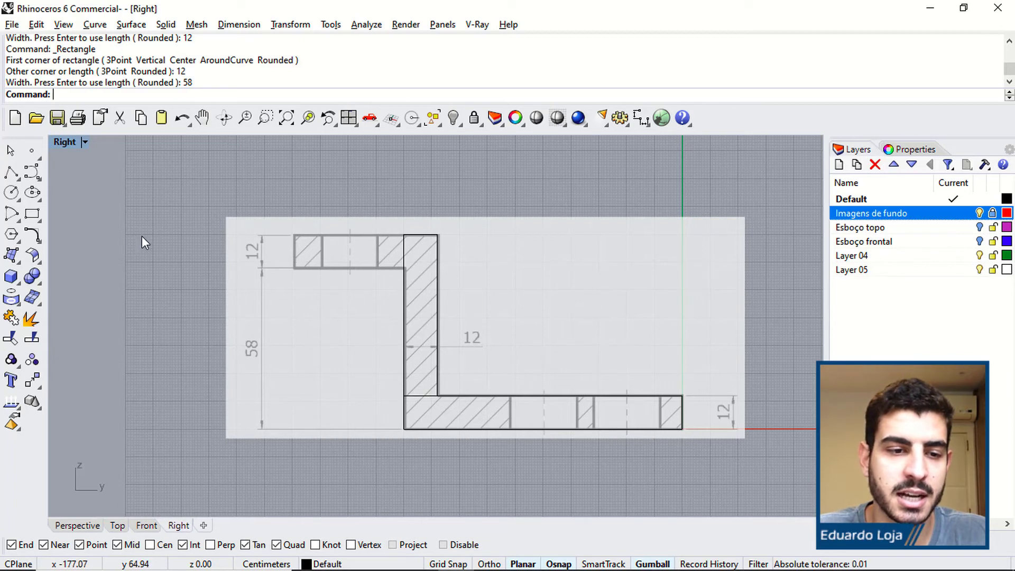
left_click(32, 214)
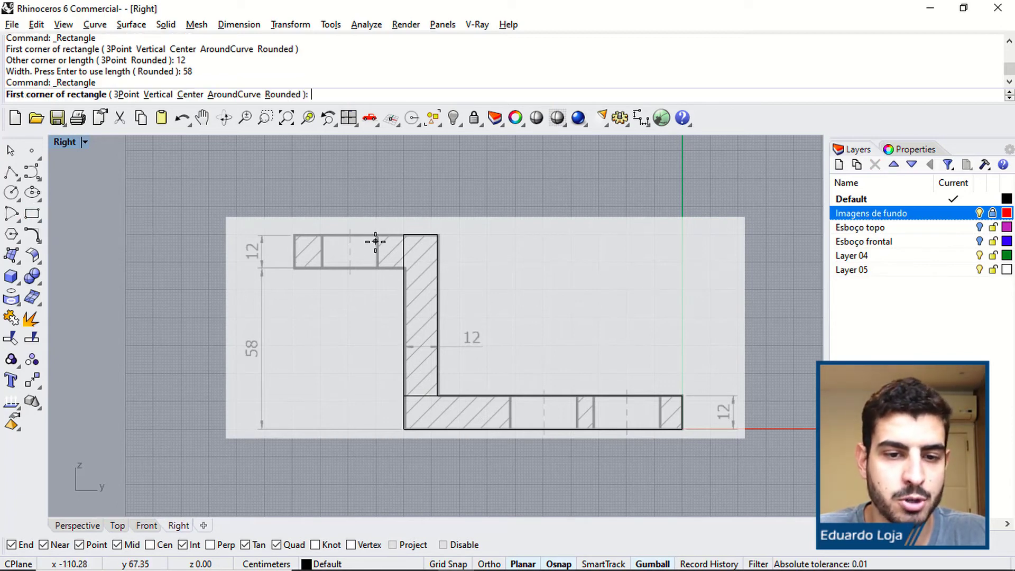
left_click(403, 234)
mouse_move(344, 249)
right_mouse_down()
mouse_move(439, 281)
mouse_move(381, 288)
right_mouse_up()
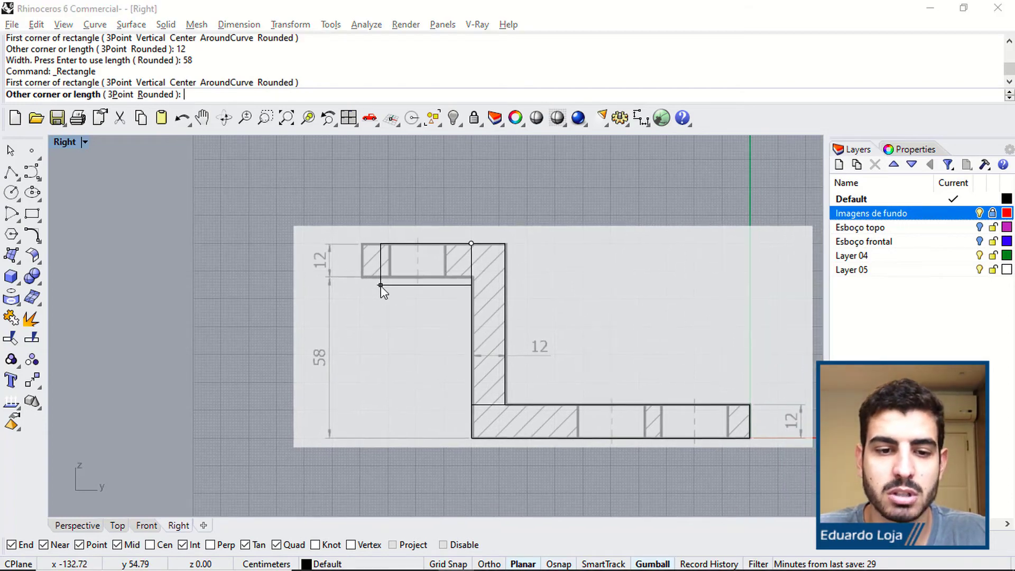
Switch to the MODELAGEM 1.png drawing in Photos and look up the upper arm's length and end radius.
key("alt+Tab")
mouse_move(381, 217)
left_mouse_down()
mouse_move(480, 363)
mouse_move(355, 245)
mouse_move(326, 259)
left_mouse_up()
mouse_move(271, 167)
left_mouse_down()
mouse_move(283, 215)
mouse_move(297, 208)
mouse_move(301, 152)
mouse_move(281, 154)
left_mouse_up()
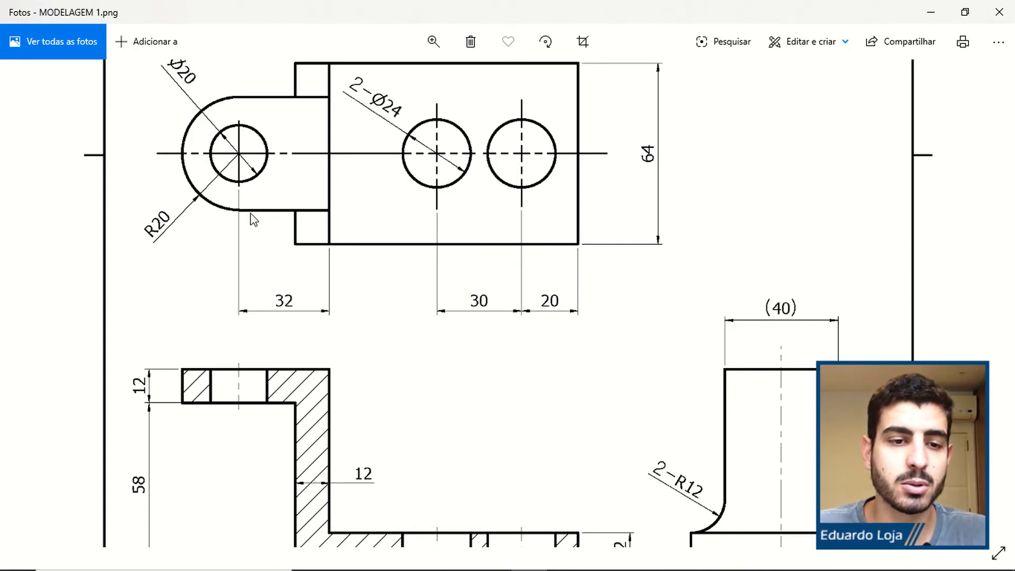
left_click_drag(252, 219, 265, 276)
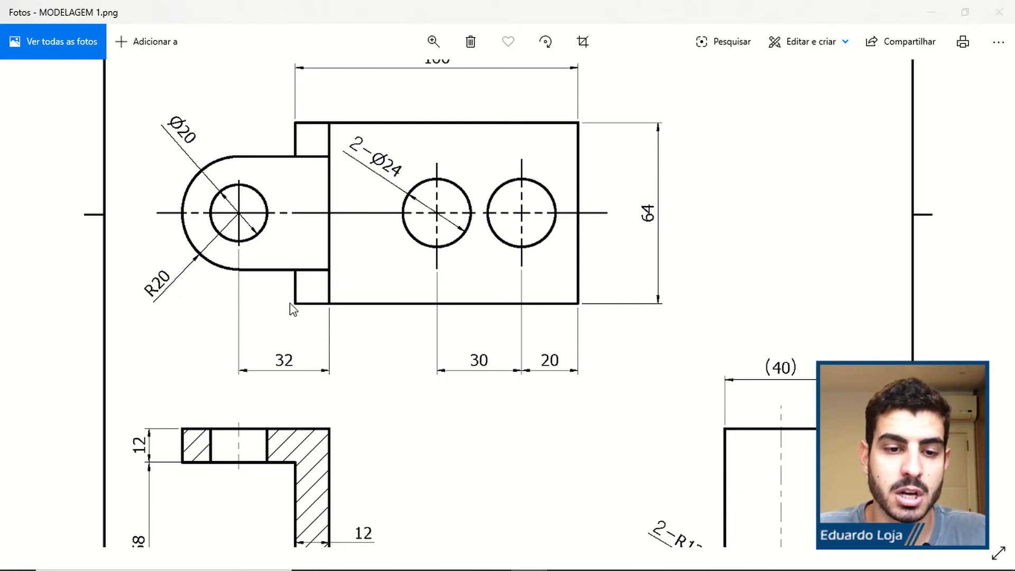
Return to Rhino and complete the arm rectangle with a length of -40 and a width of -12.
key("alt+Tab")
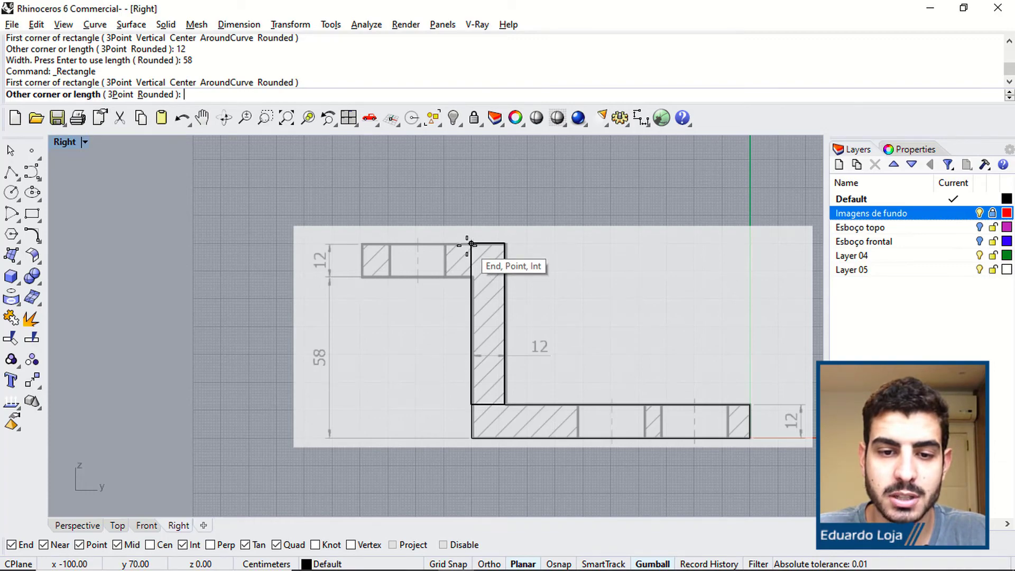
scroll(472, 244, "up", 4)
scroll(474, 246, "down", 3)
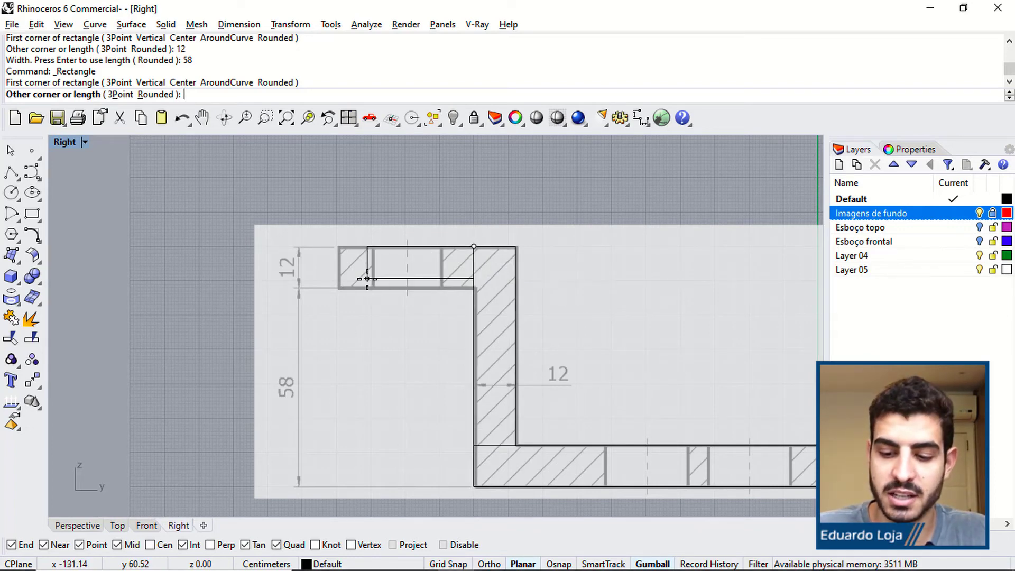
type("40")
key("BackSpace")
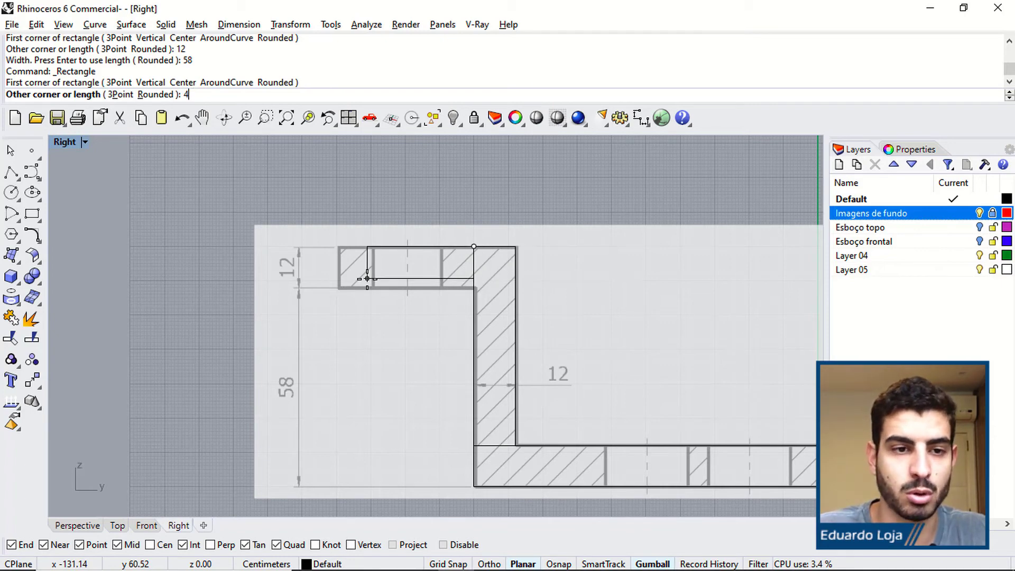
type("-40")
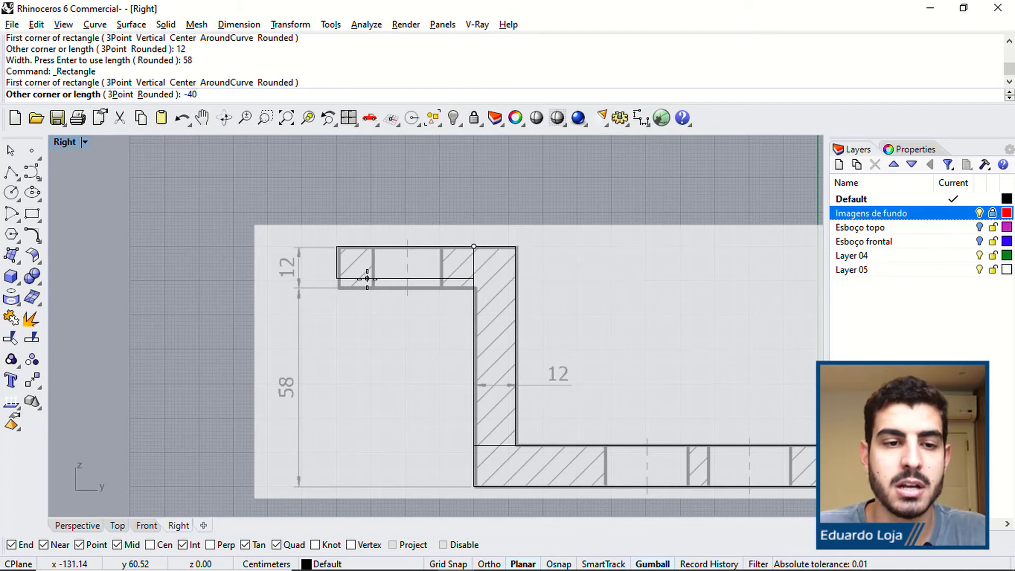
key("Return")
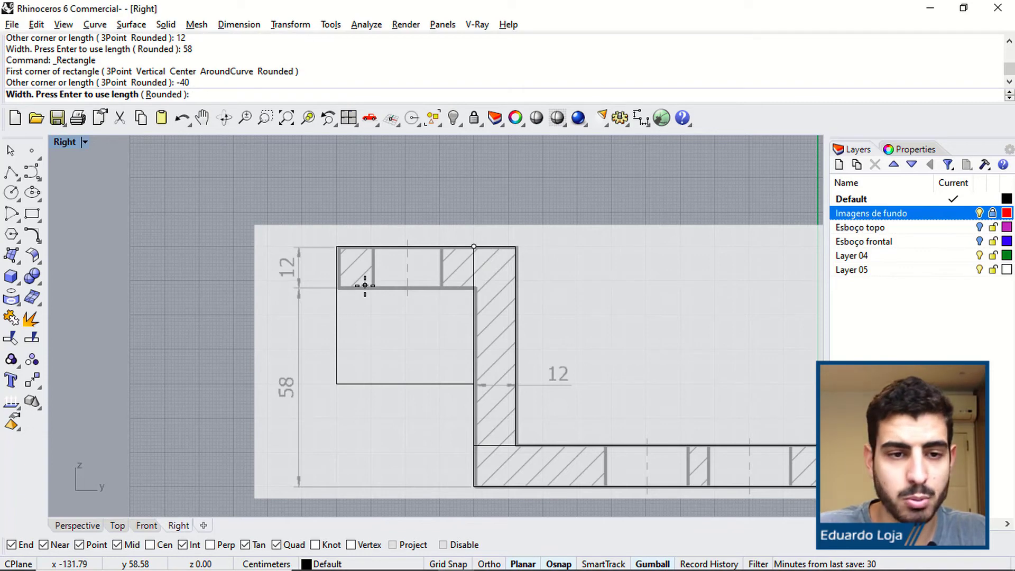
type("12")
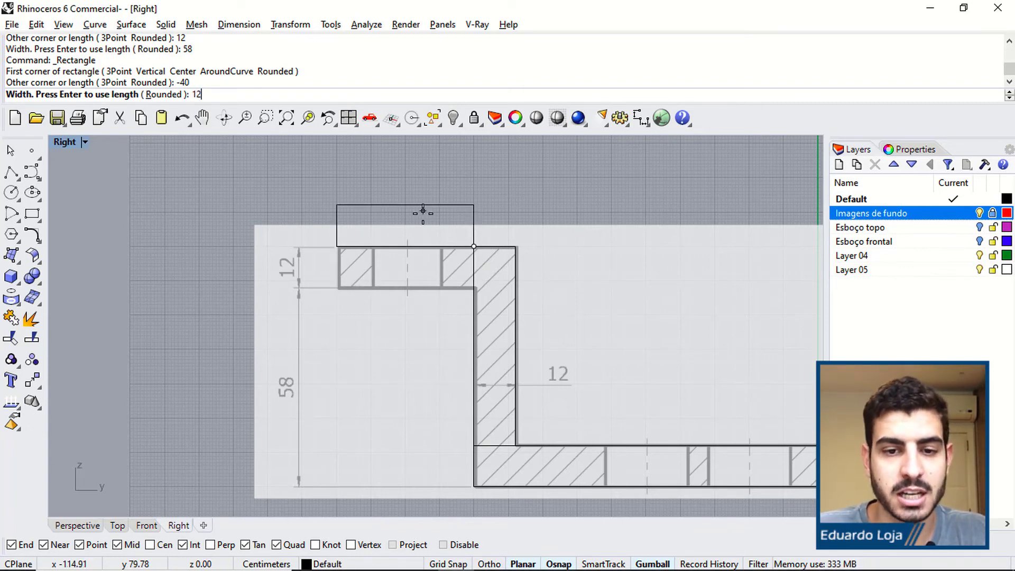
key("BackSpace")
key("BackSpace")
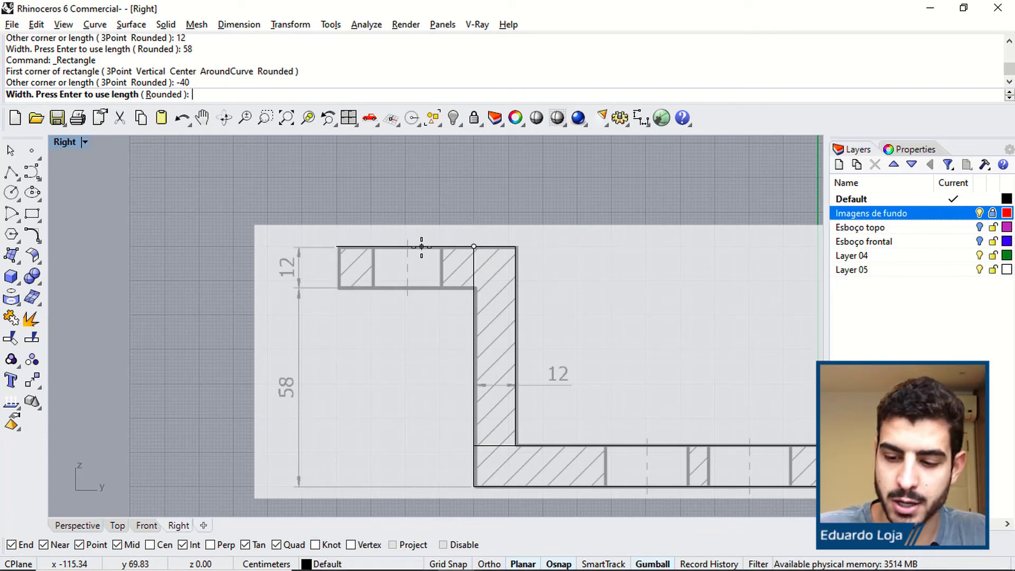
type("-12")
key("Return")
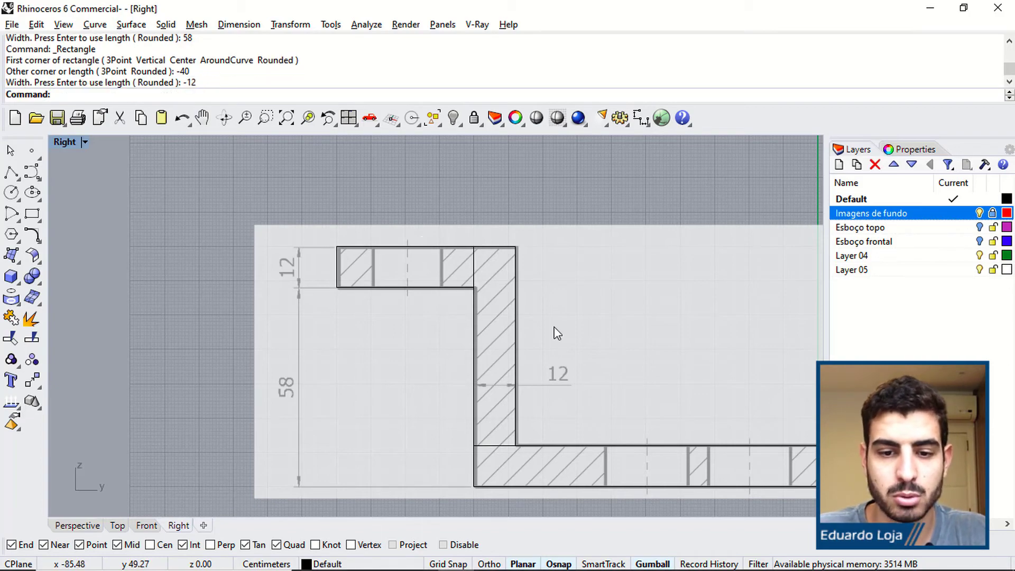
Hide the Imagens de fundo layer so only the section outline remains in the Right view.
scroll(552, 333, "down", 5)
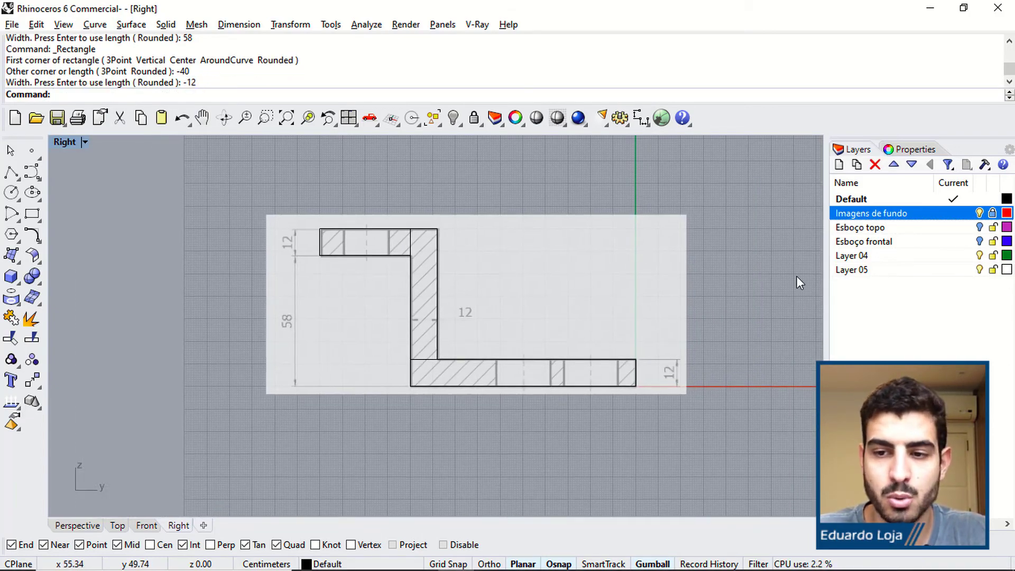
left_click(979, 213)
right_click_drag(549, 243, 501, 223)
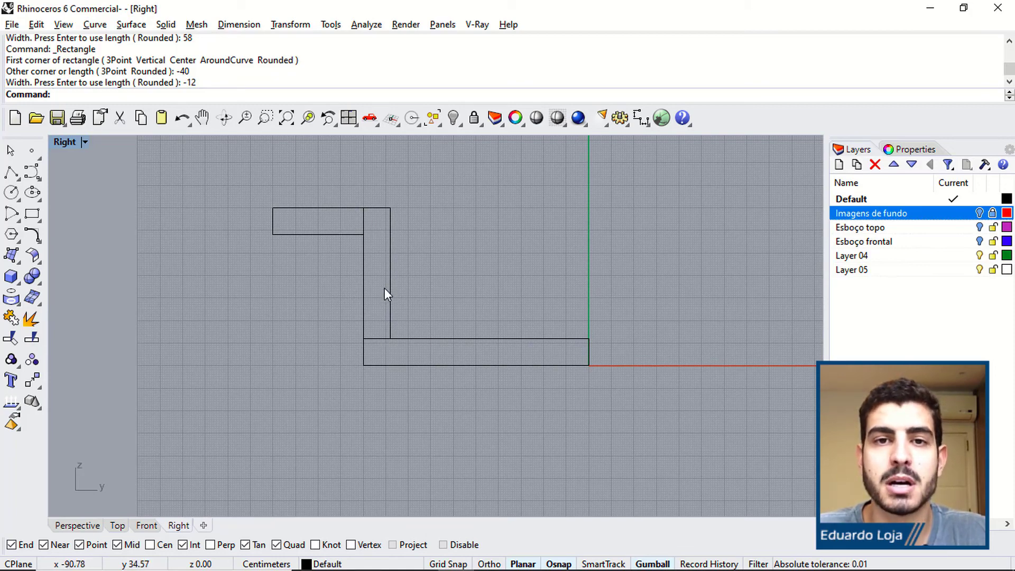
scroll(385, 316, "up", 1)
scroll(378, 294, "down", 1)
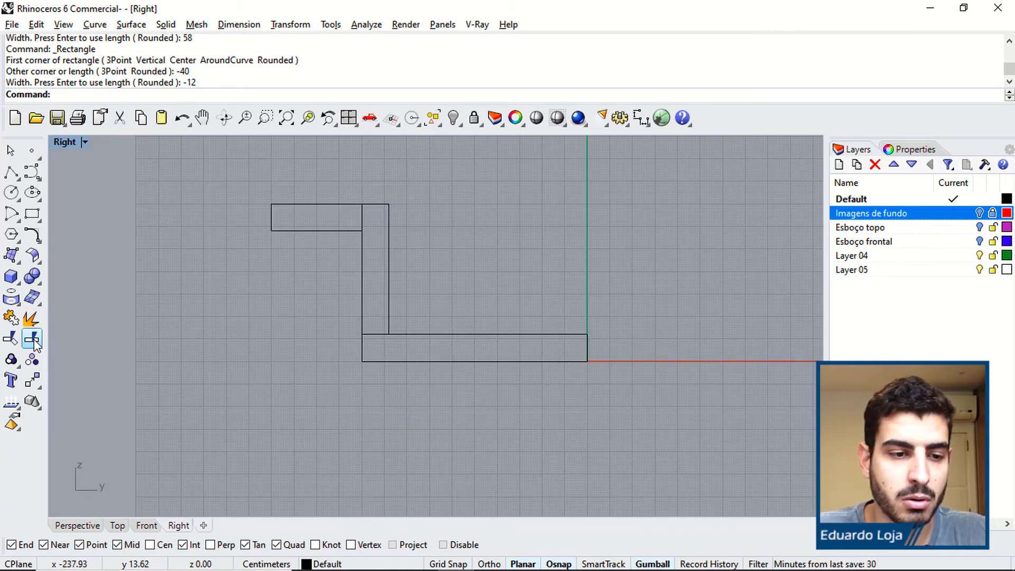
Trim the base rectangle's upper edge where it meets the upright, using the upright as the cutting object.
scroll(379, 331, "up", 2)
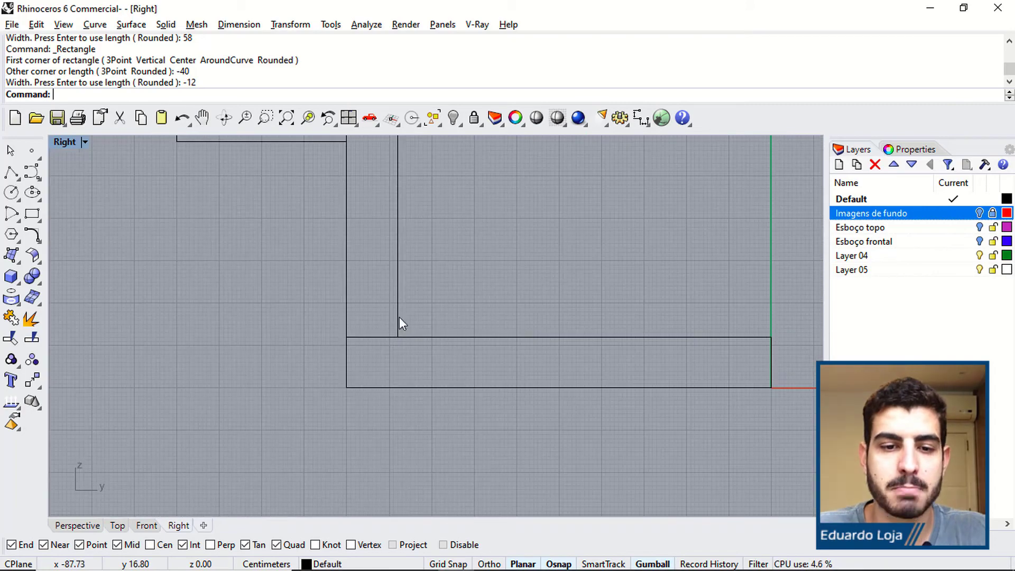
left_click(11, 339)
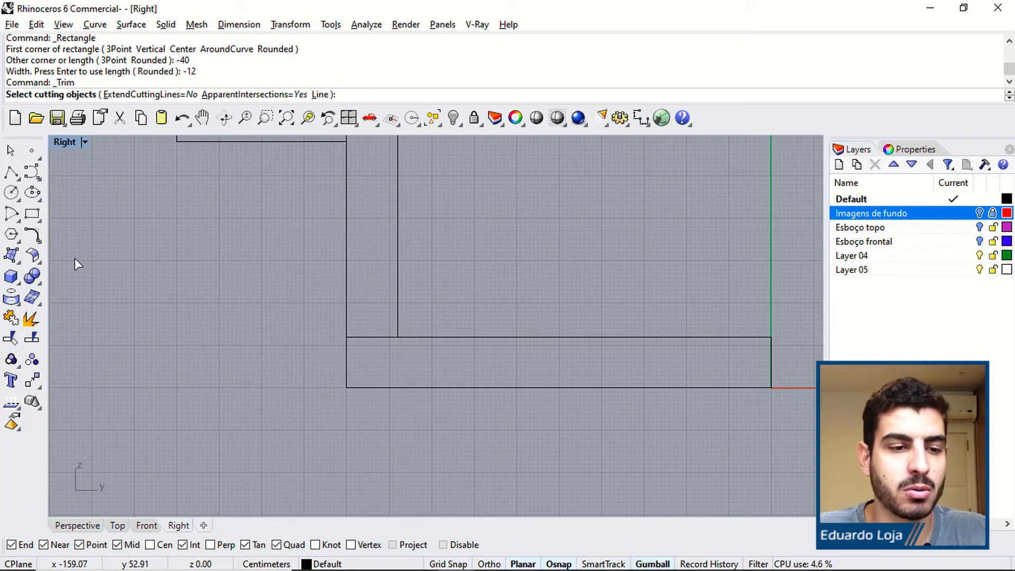
left_click(397, 272)
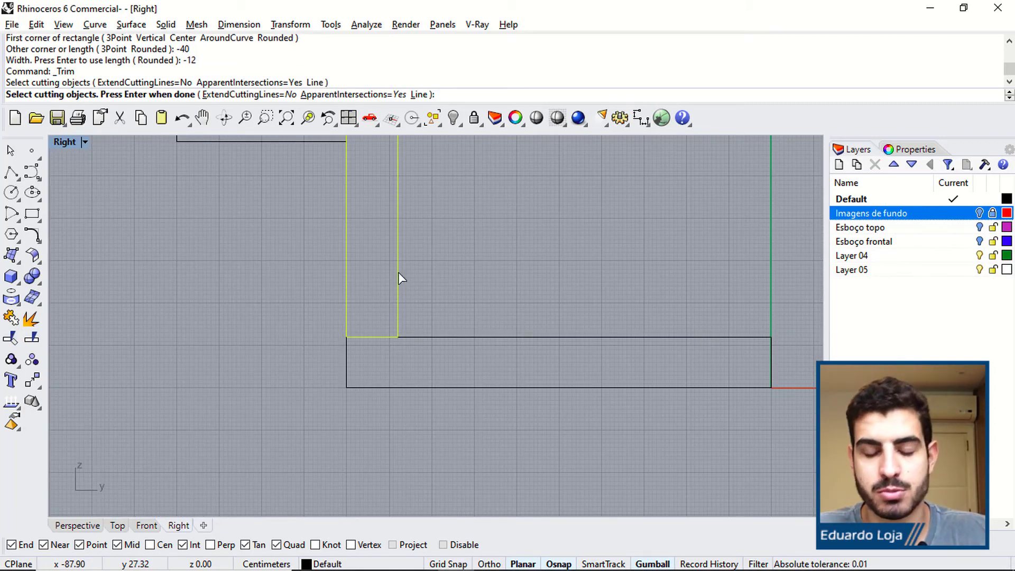
key("Return")
left_click(370, 338)
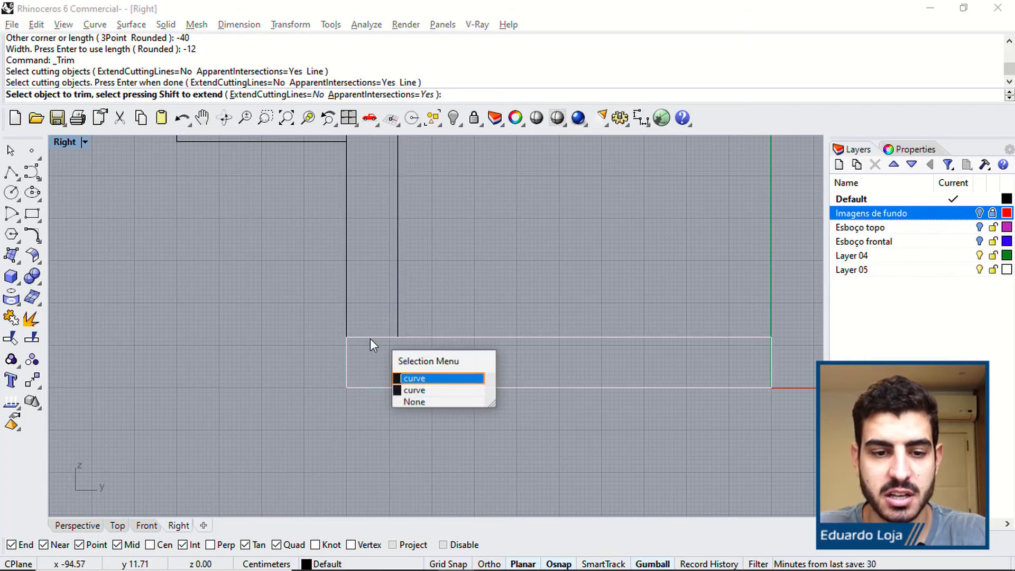
left_click(407, 375)
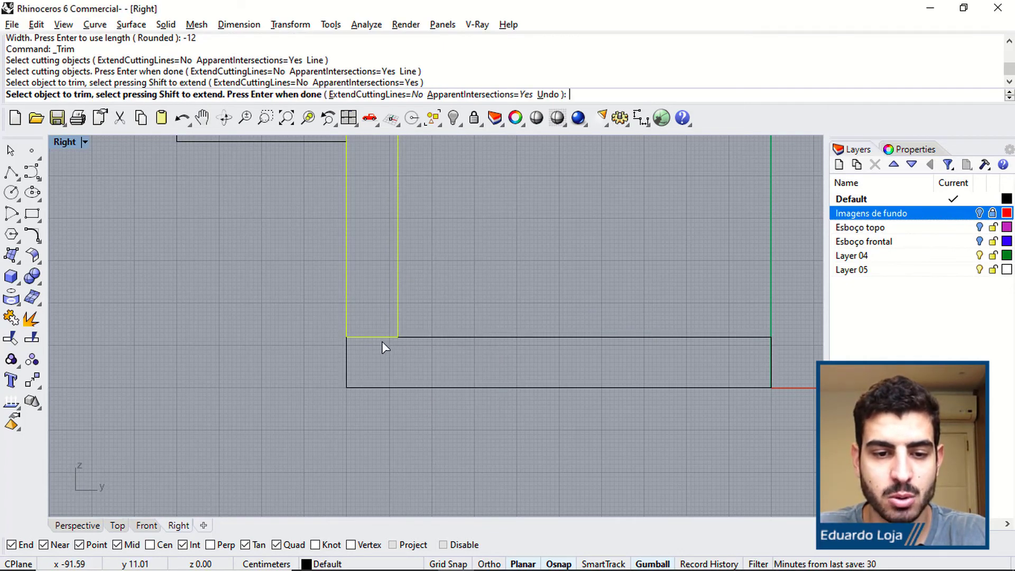
key("Return")
Trim away the upright's lower edge at the joint, using the base outline as the cutting object.
key("Return")
left_click(420, 338)
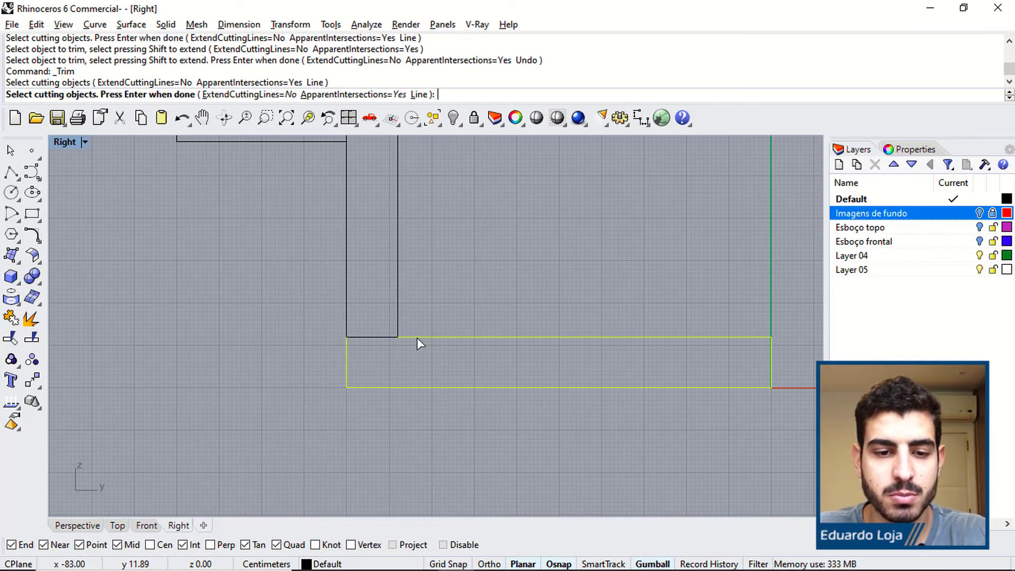
key("Return")
left_click(382, 336)
key("Return")
scroll(386, 318, "down", 2)
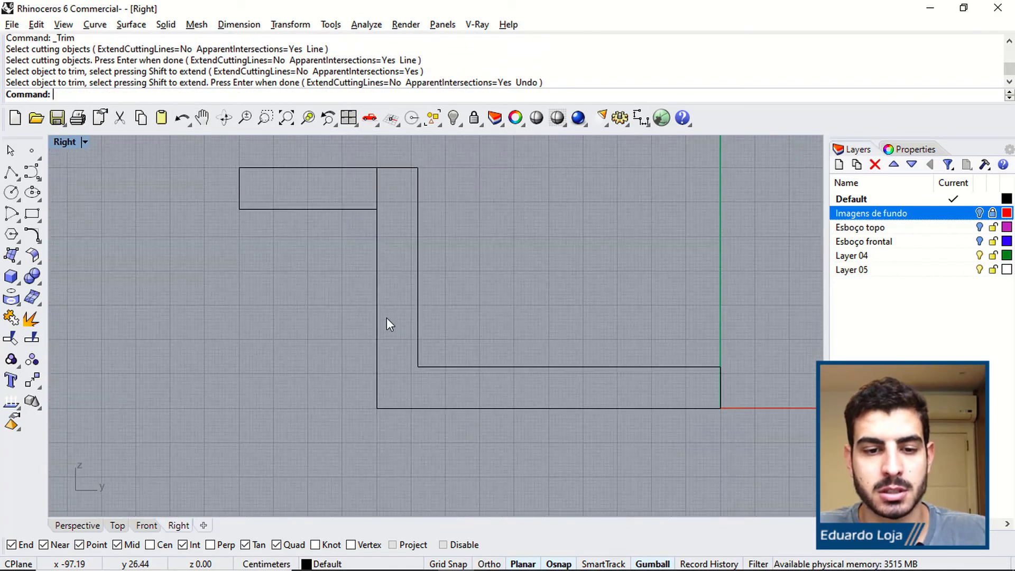
Trim the part of the upright's outer edge that overlaps the arm, using the arm rectangle as the cutting object.
scroll(386, 319, "down", 2)
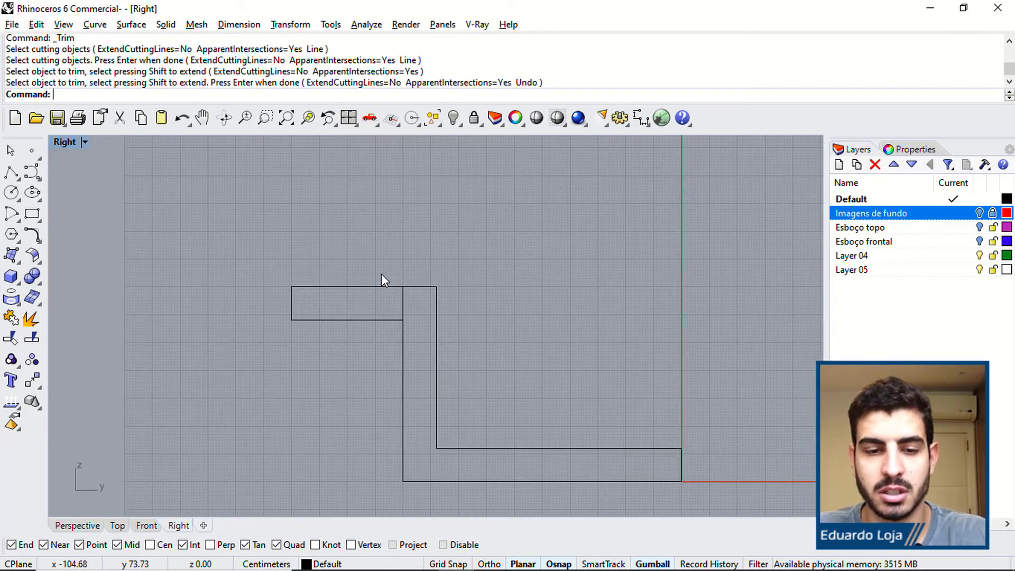
scroll(406, 294, "up", 2)
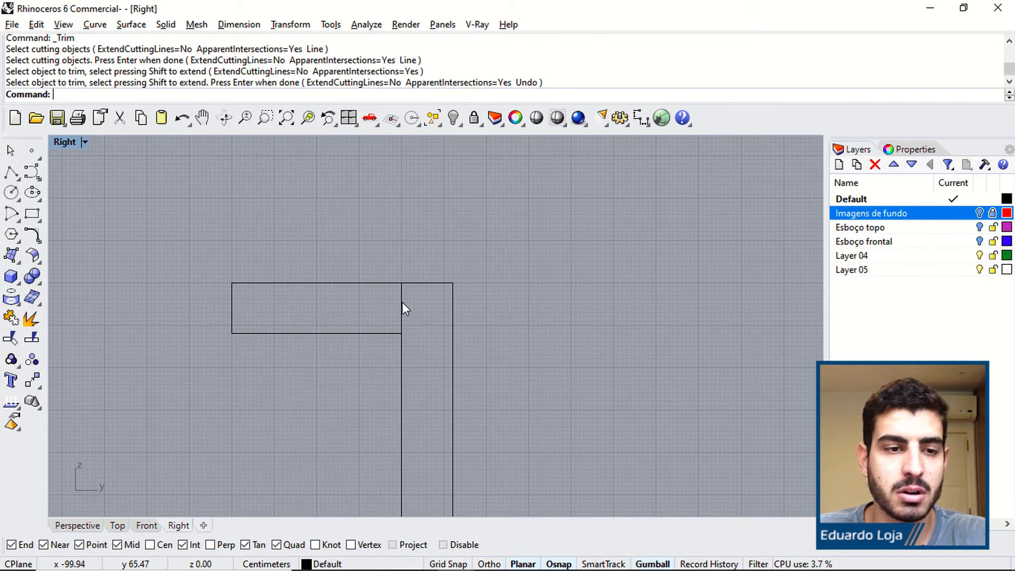
left_click(11, 337)
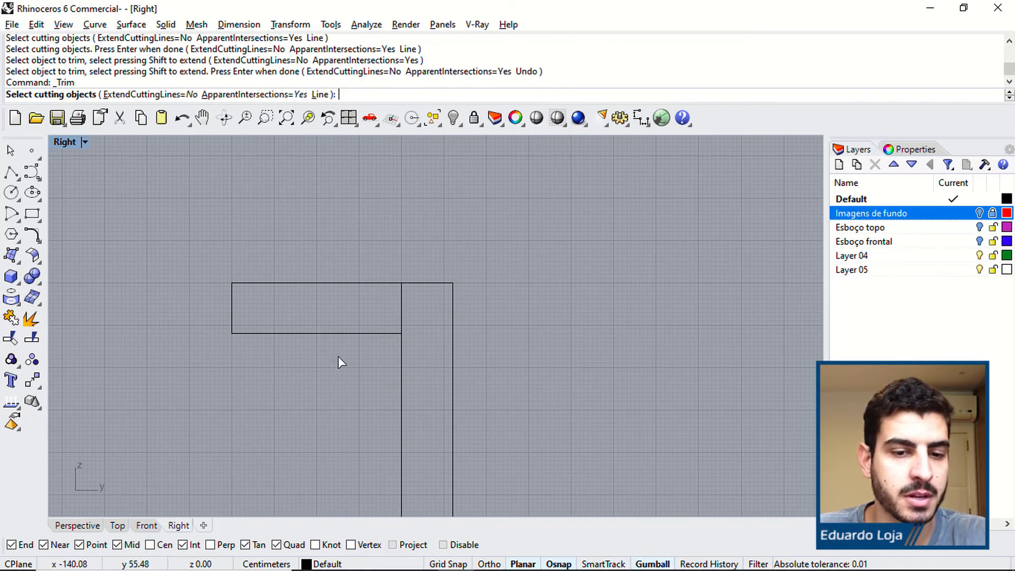
left_click(346, 332)
key("Return")
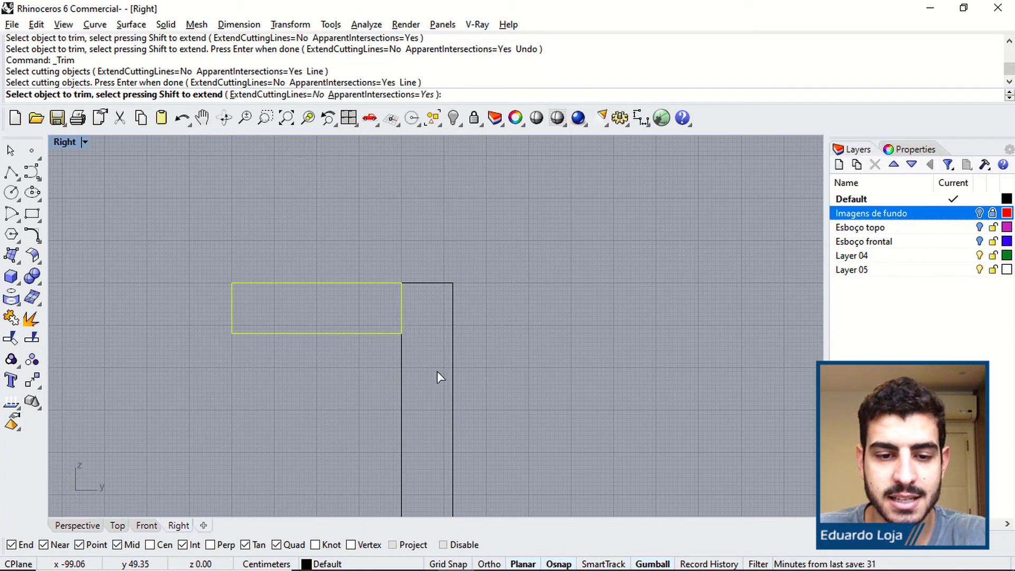
left_click(401, 305)
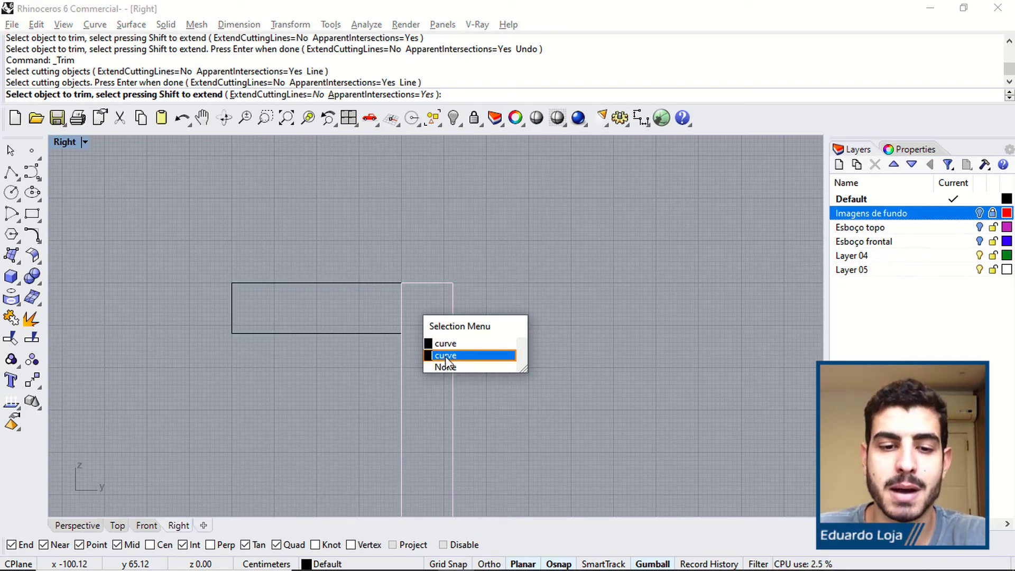
left_click(446, 358)
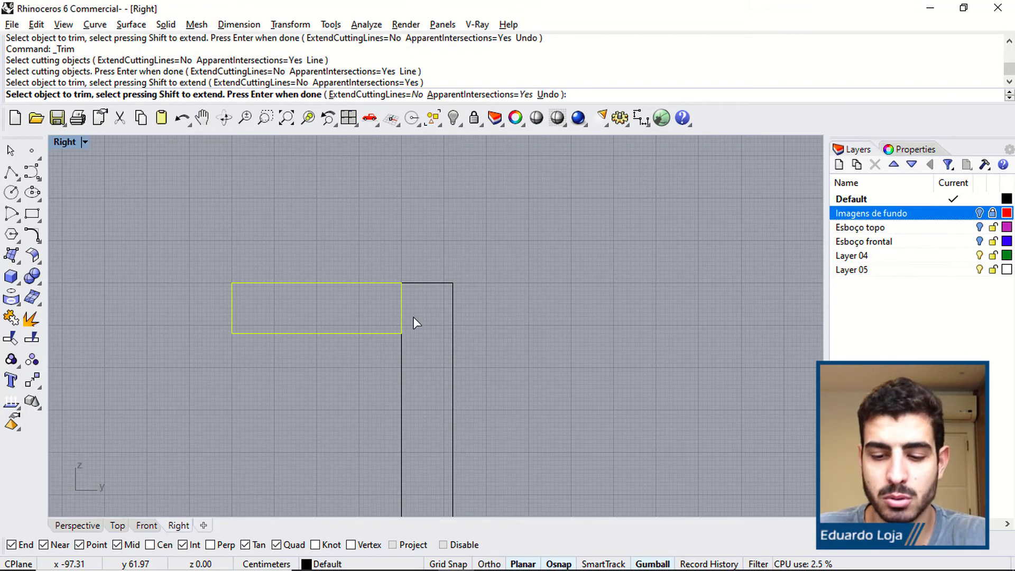
key("Return")
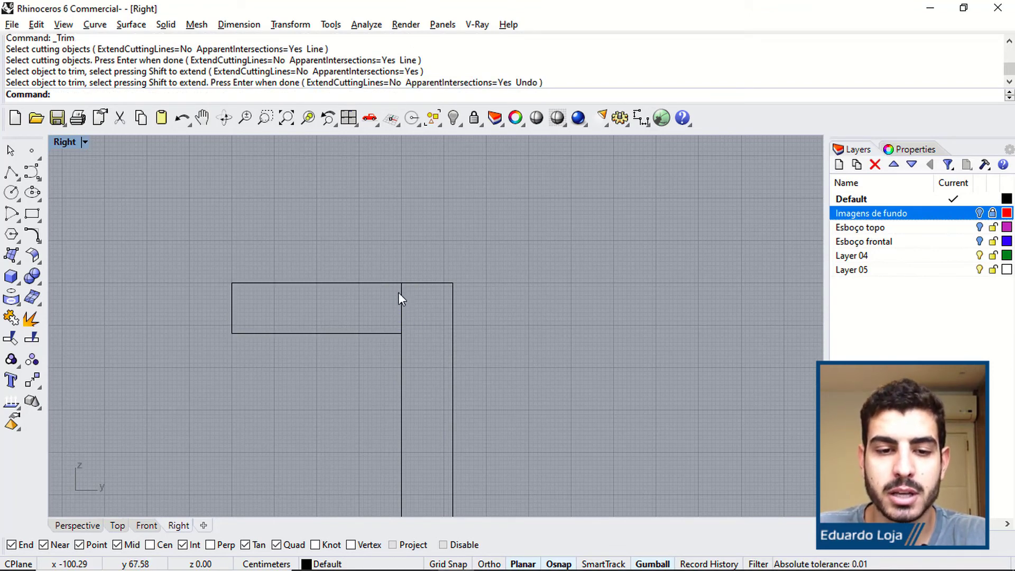
Trim away the arm rectangle's edge that lies inside the upright, using the upright outline as the cutting object.
left_click(356, 283)
left_click(422, 303)
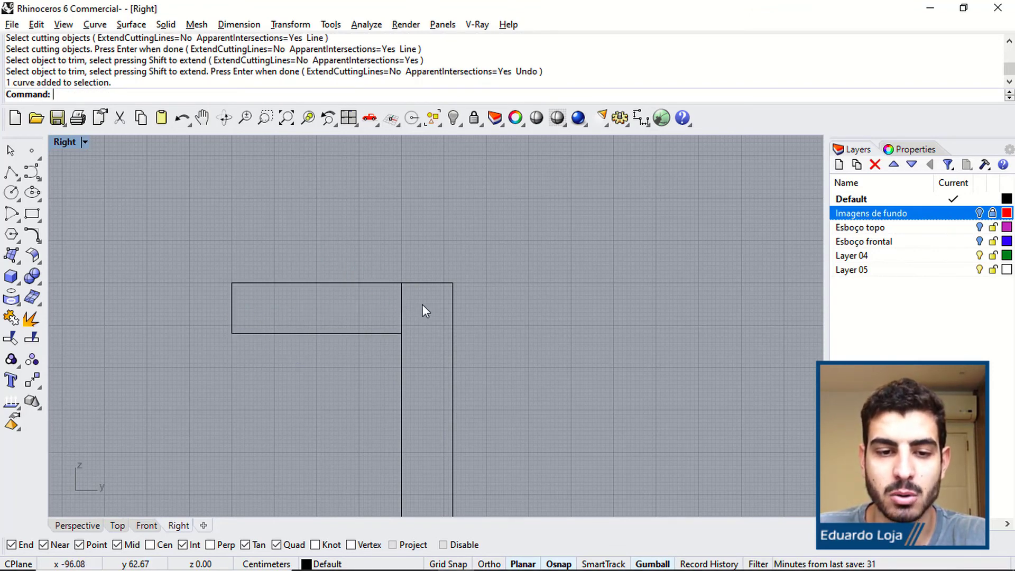
left_click(425, 284)
left_click(408, 344)
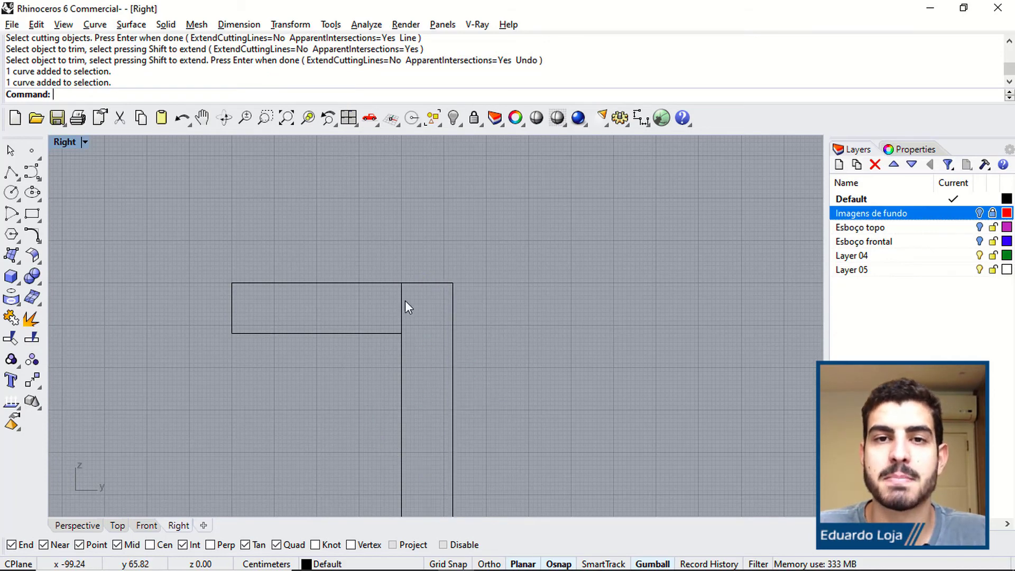
left_click(11, 337)
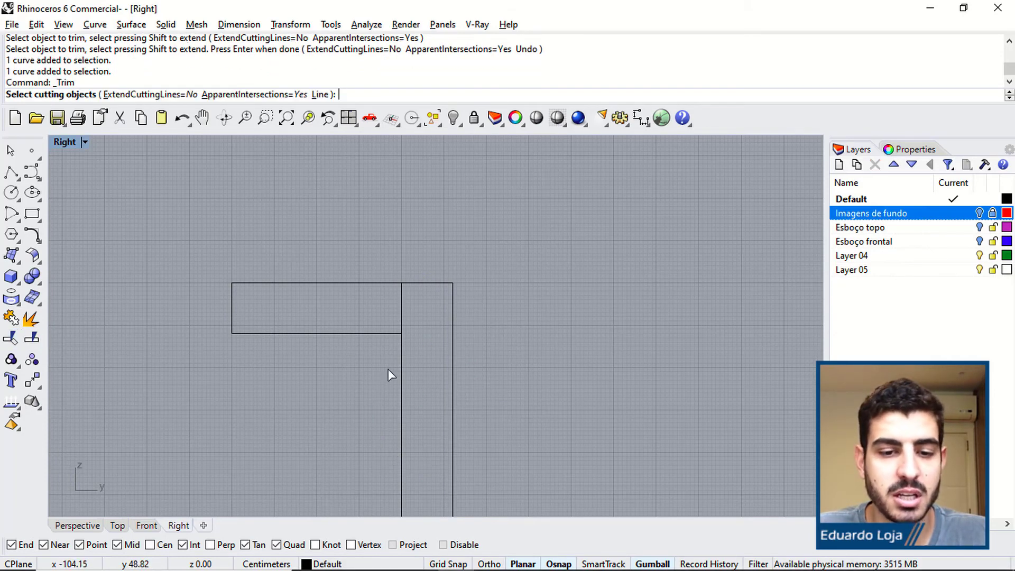
left_click(428, 288)
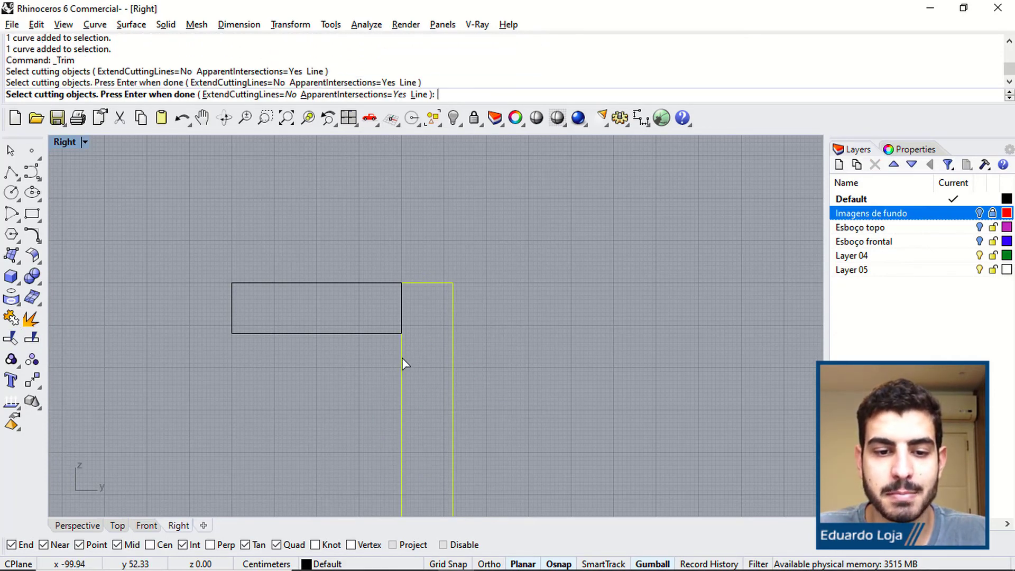
key("Return")
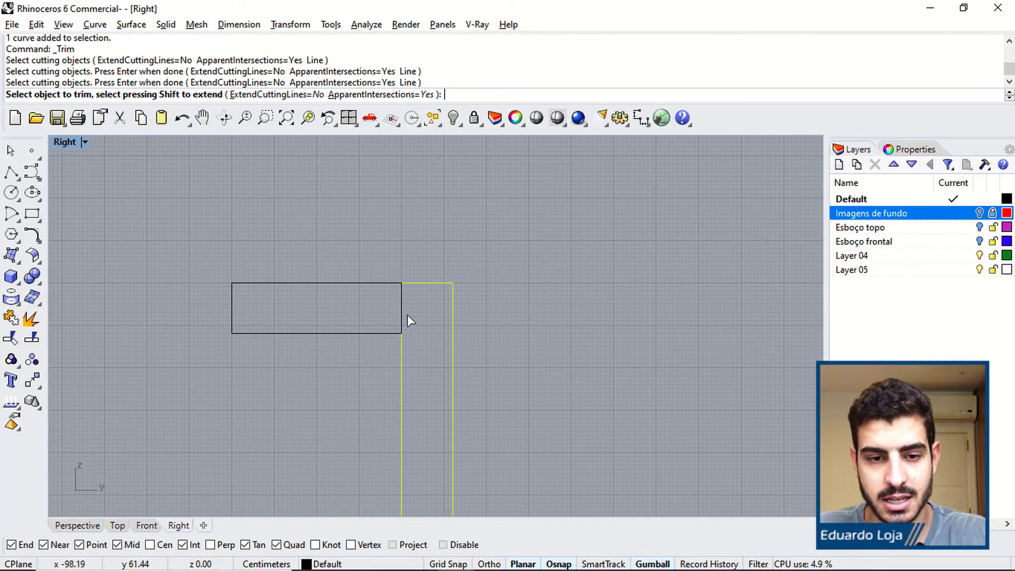
left_click(401, 309)
key("Return")
scroll(430, 336, "down", 3)
right_click_drag(430, 336, 421, 283)
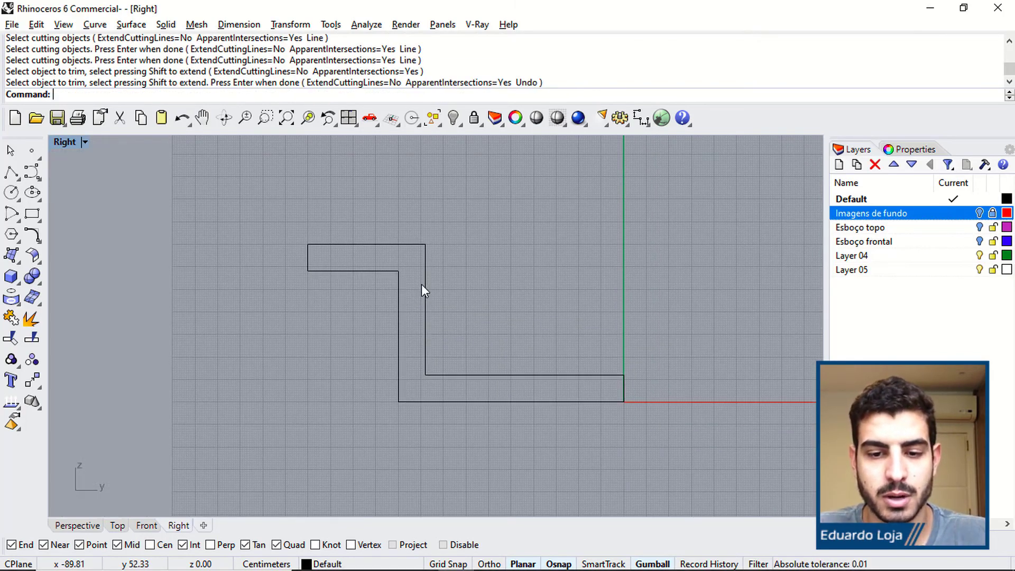
Join all four trimmed curves of the section into one closed outline and select it to check.
scroll(478, 297, "down", 2)
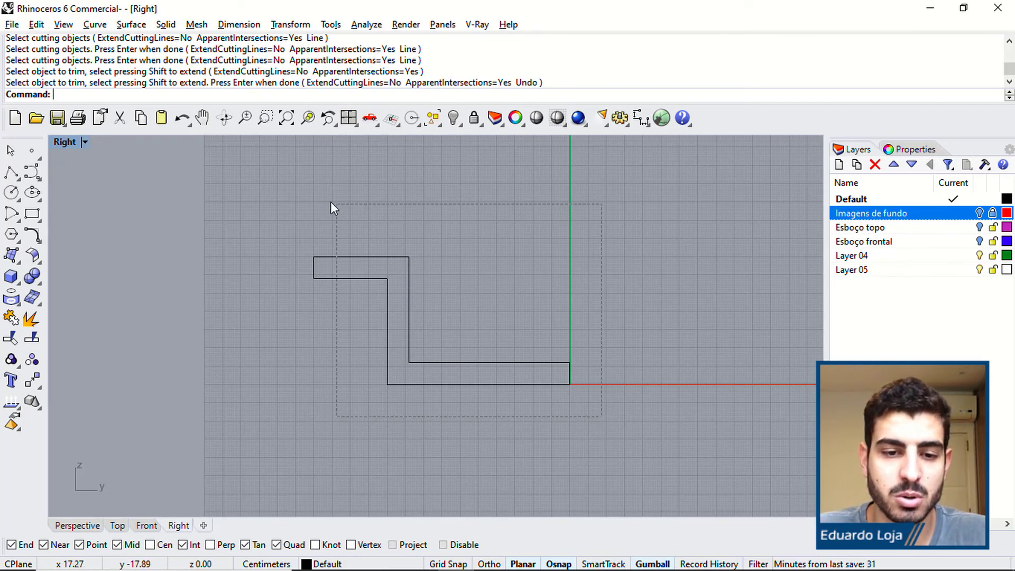
left_click_drag(331, 203, 305, 194)
left_click(11, 318)
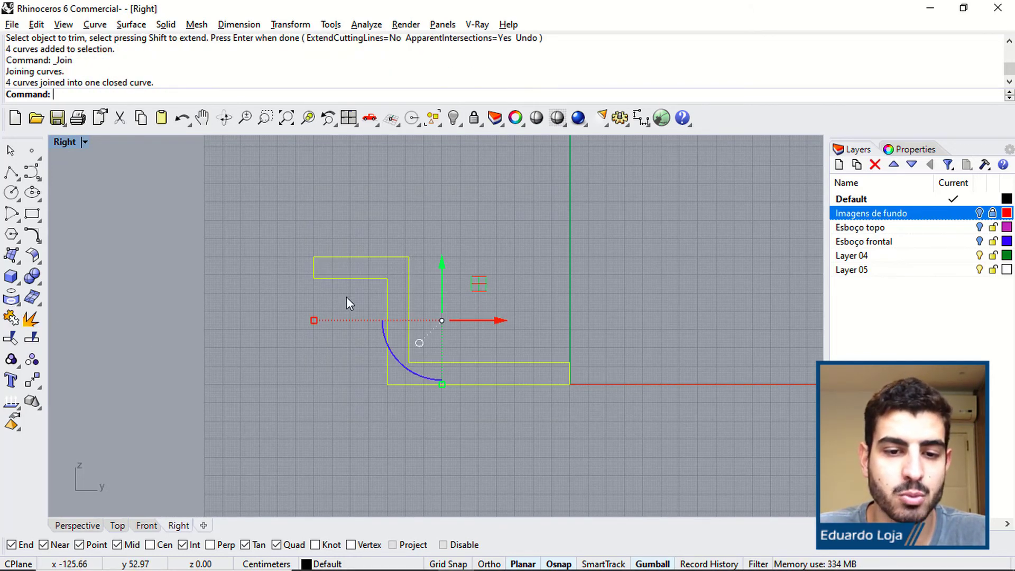
key("Escape")
left_click(365, 257)
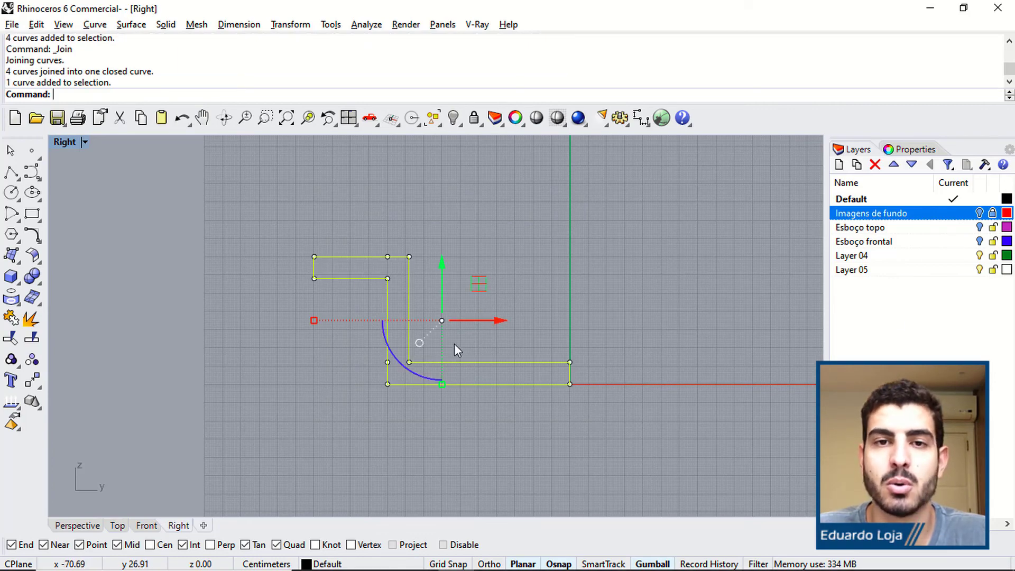
Show the Imagens de fundo layer again behind the section outline.
left_click(979, 213)
left_click(979, 213)
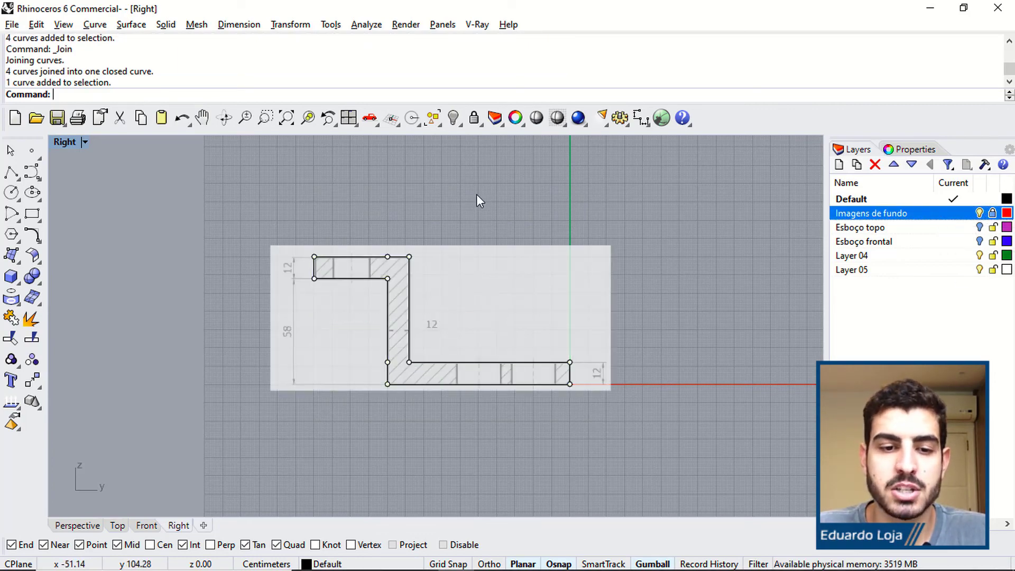
scroll(492, 280, "up", 4)
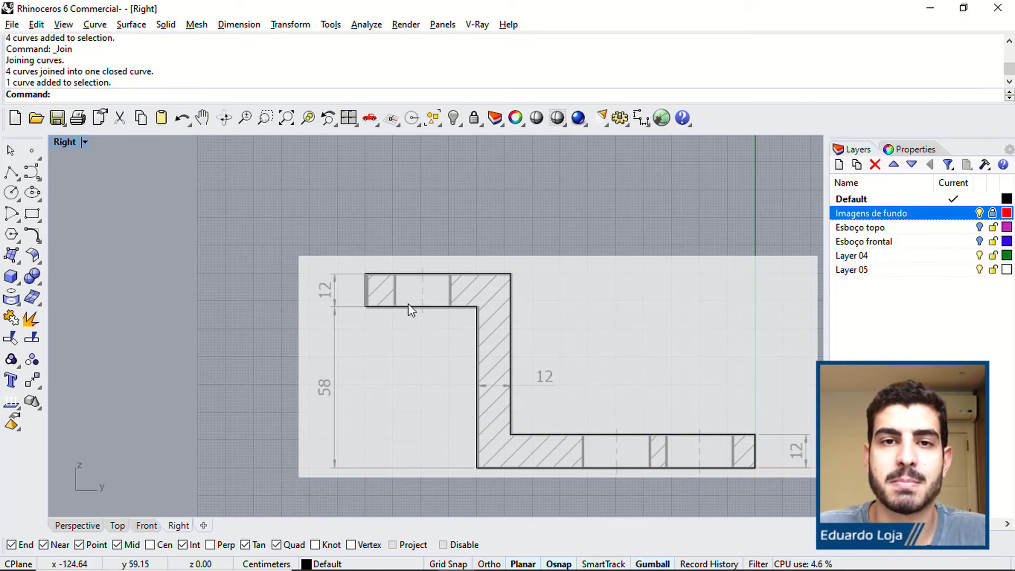
scroll(627, 347, "down", 2)
Check the hole dimensions in MODELAGEM 1.png, then draw a polyline 8 cm inward from the base's upper outer corner and down to its lower edge.
key("alt+Tab")
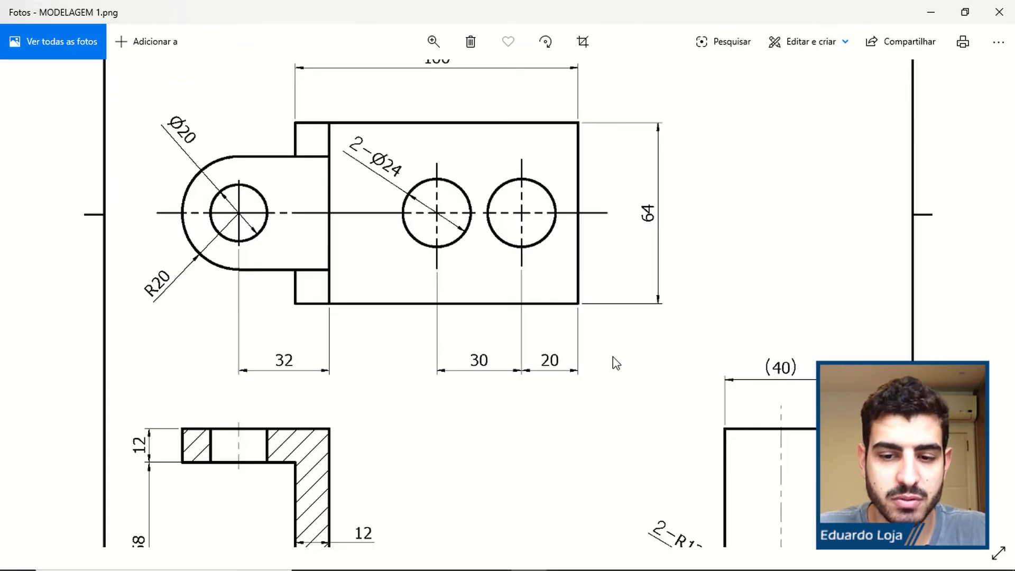
mouse_move(613, 356)
left_mouse_down()
mouse_move(551, 288)
mouse_move(550, 335)
left_mouse_up()
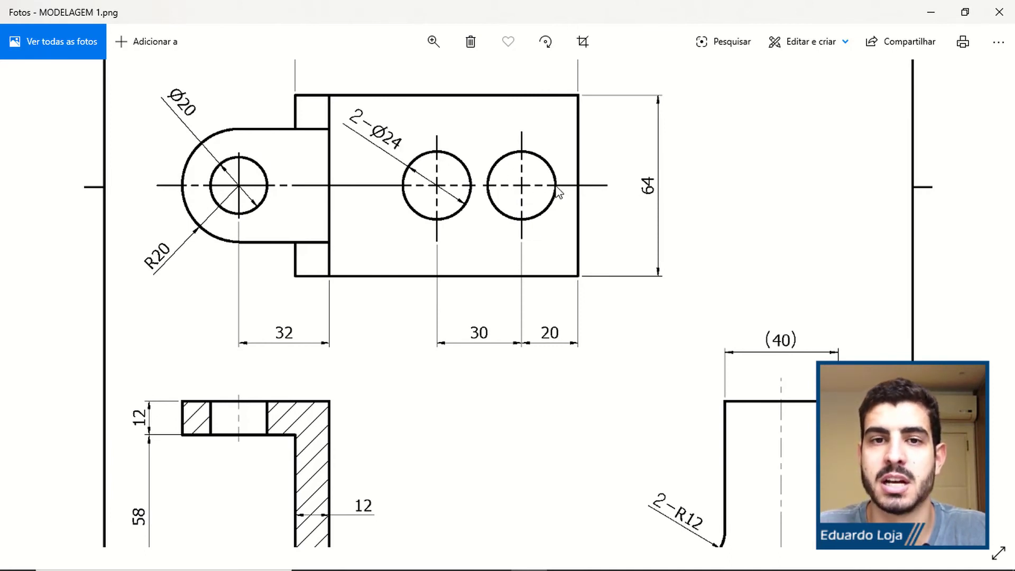
key("alt+Tab")
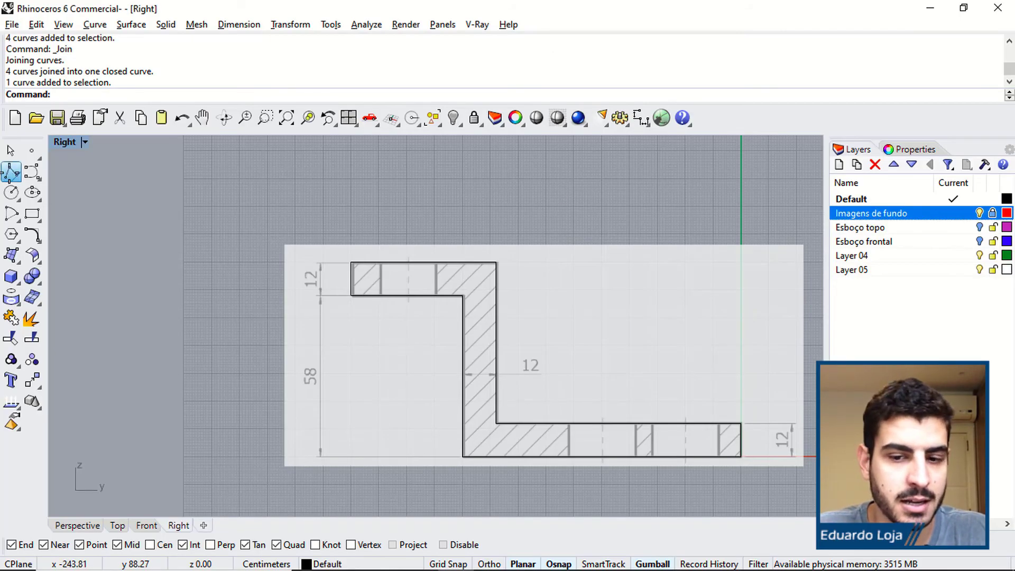
left_click(10, 172)
left_click(740, 422)
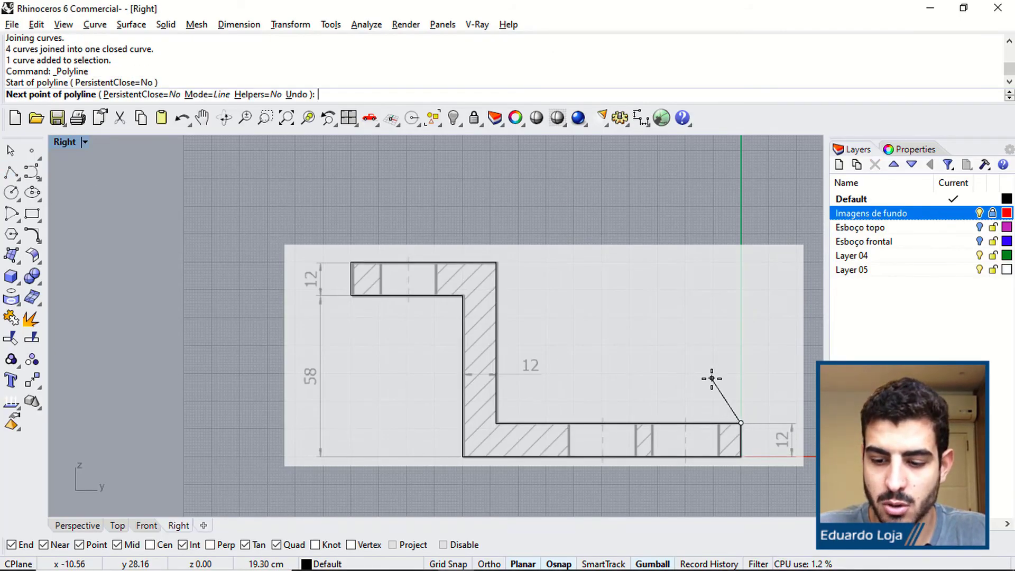
type("8")
key("Return")
scroll(721, 403, "up", 5)
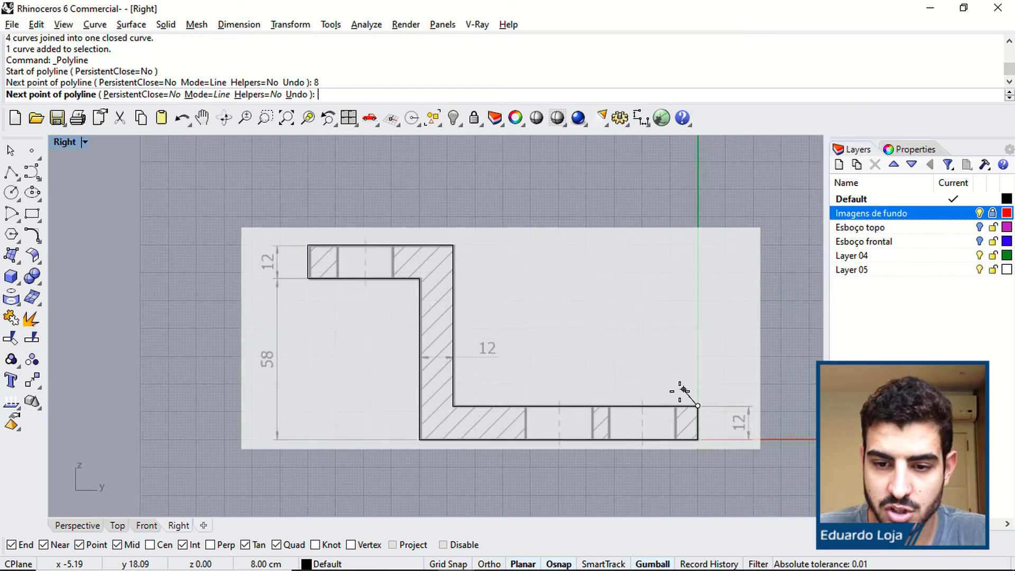
left_click(670, 420)
left_click(671, 481)
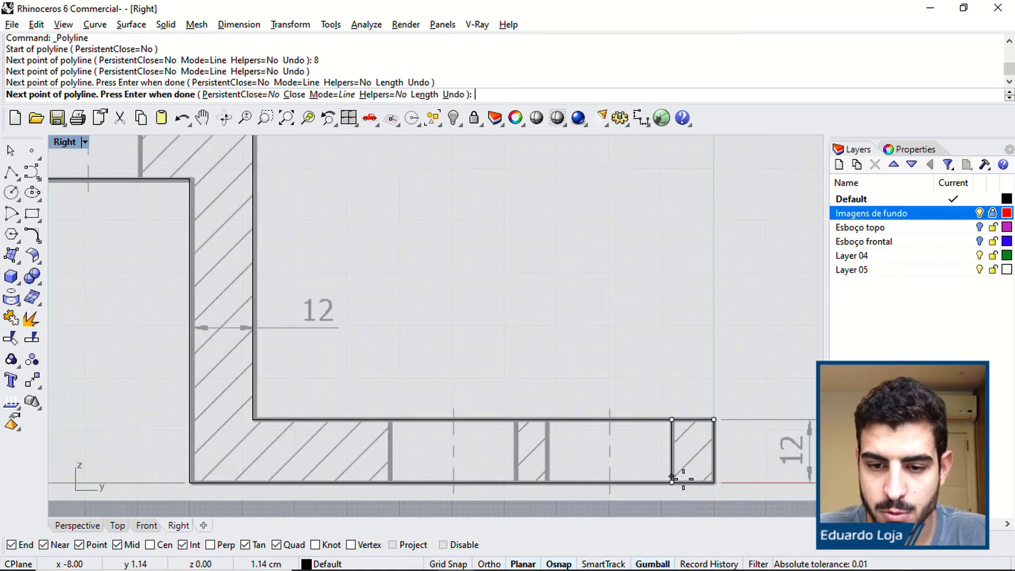
key("Return")
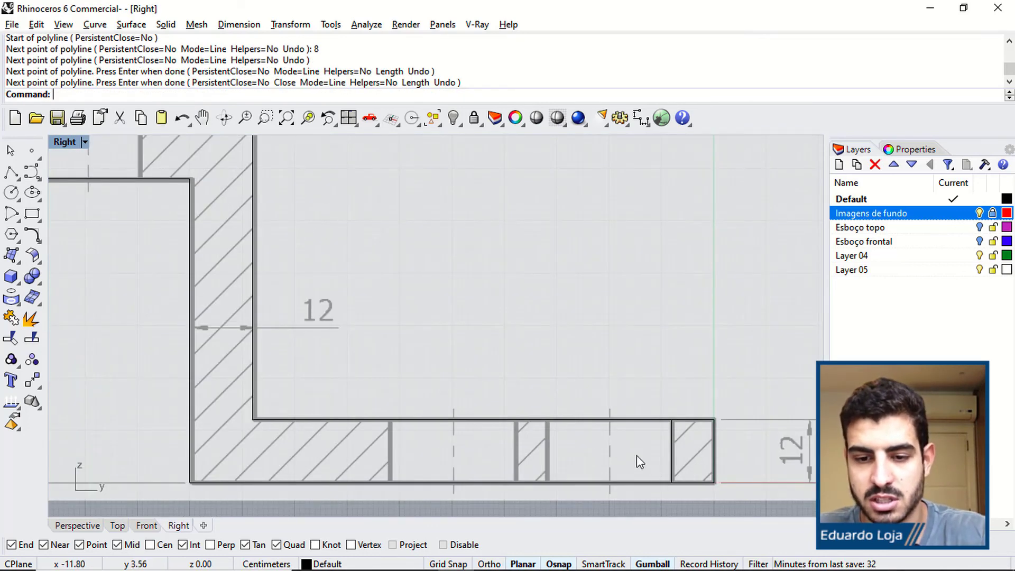
Draw the outer hole's far side as a polyline running 24 cm along the base's upper edge from the first hole line, then down to the lower edge.
key("Return")
left_click(672, 420)
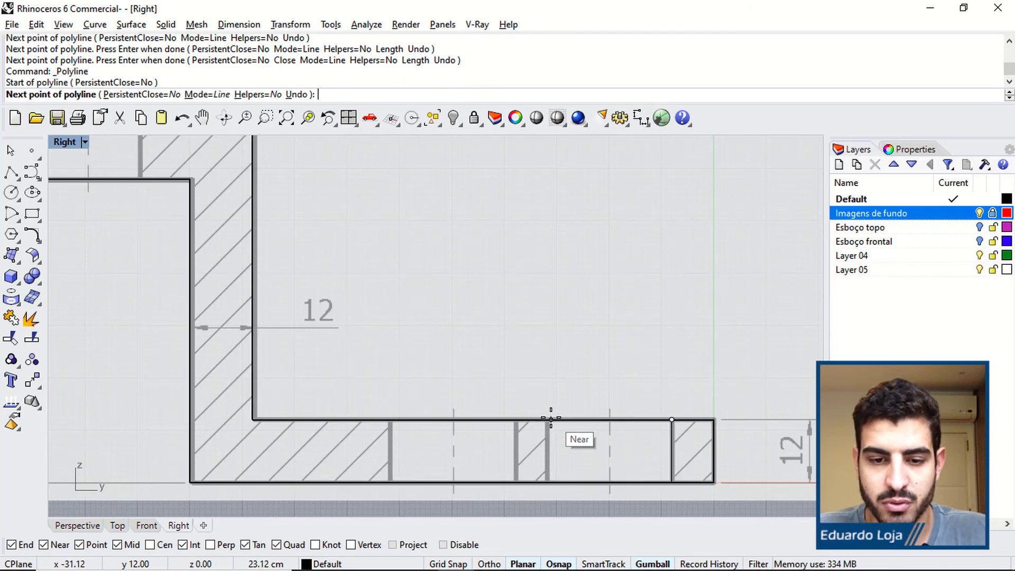
key("alt+Tab")
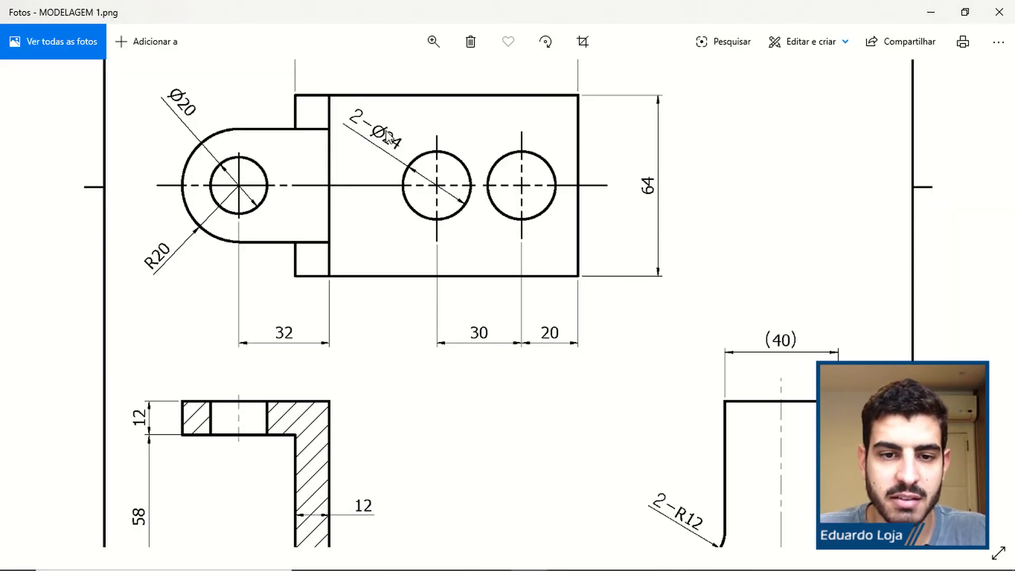
key("alt+Tab")
type("24")
key("Return")
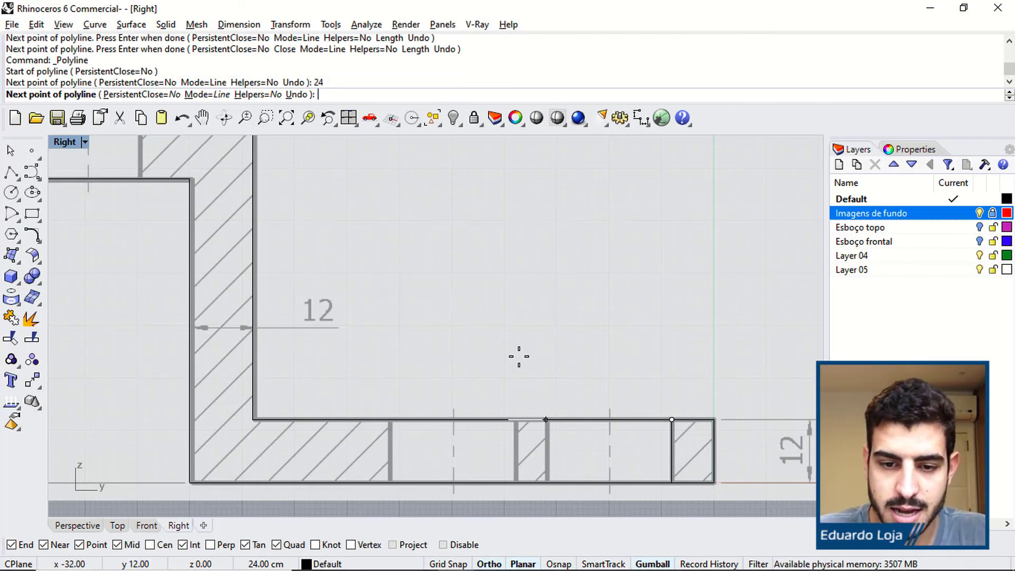
left_click(544, 402)
left_click(545, 481)
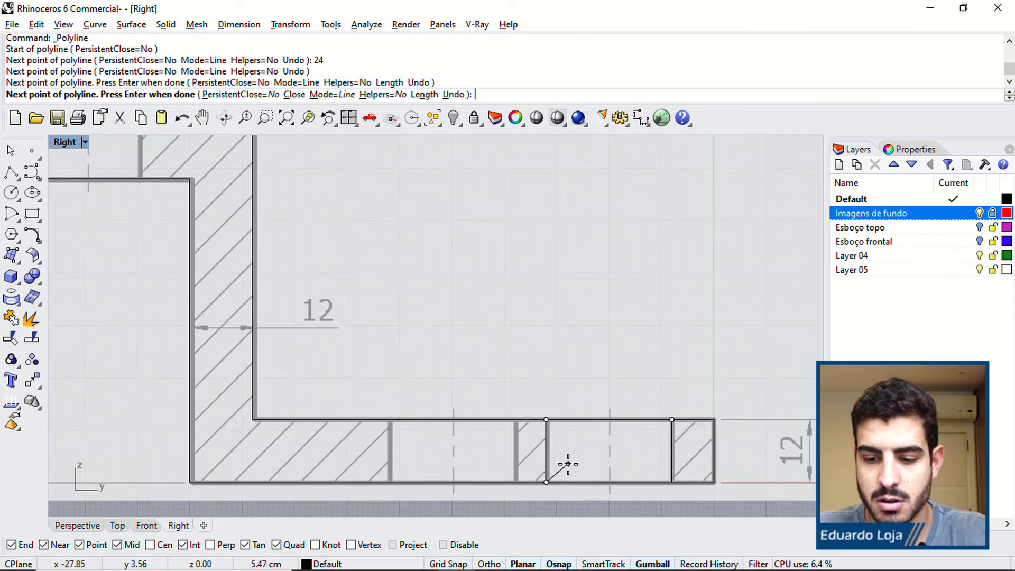
key("Return")
Work out the gap between the holes from the reference drawing and draw a polyline 6 cm along the base's upper edge, then down to its lower edge.
right_click_drag(540, 429, 565, 430)
key("Return")
left_click(571, 419)
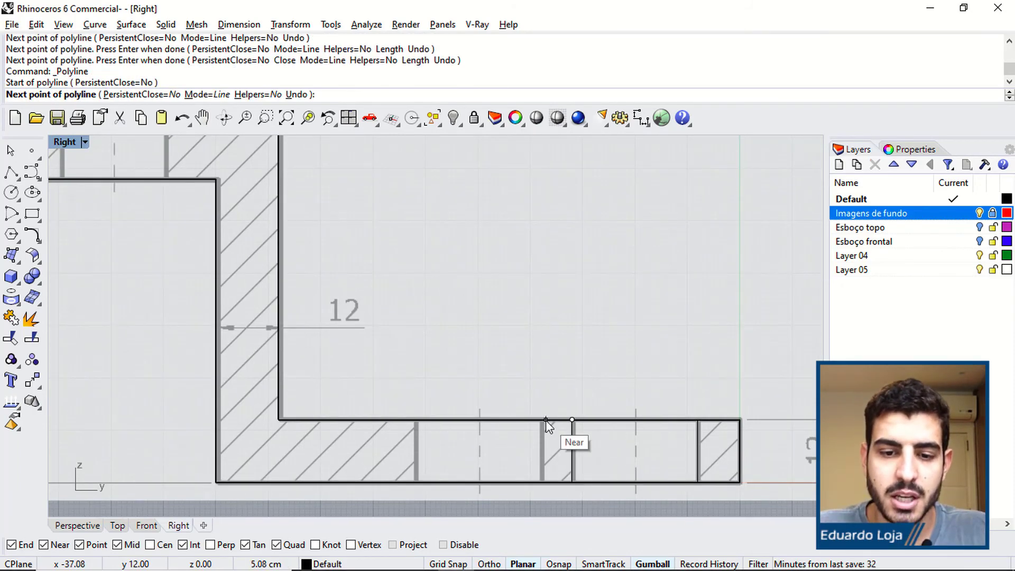
key("alt+Tab")
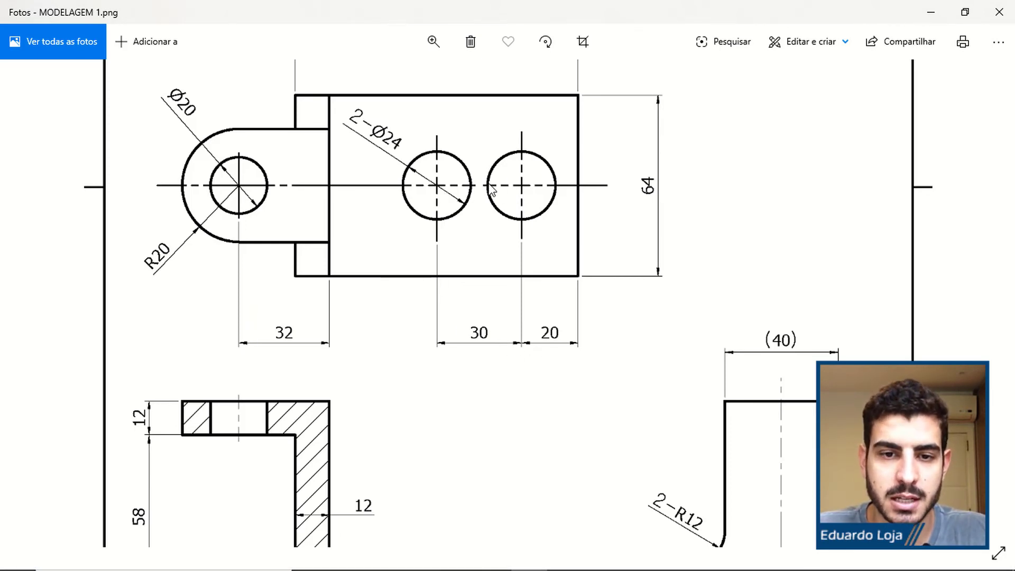
key("alt+Tab")
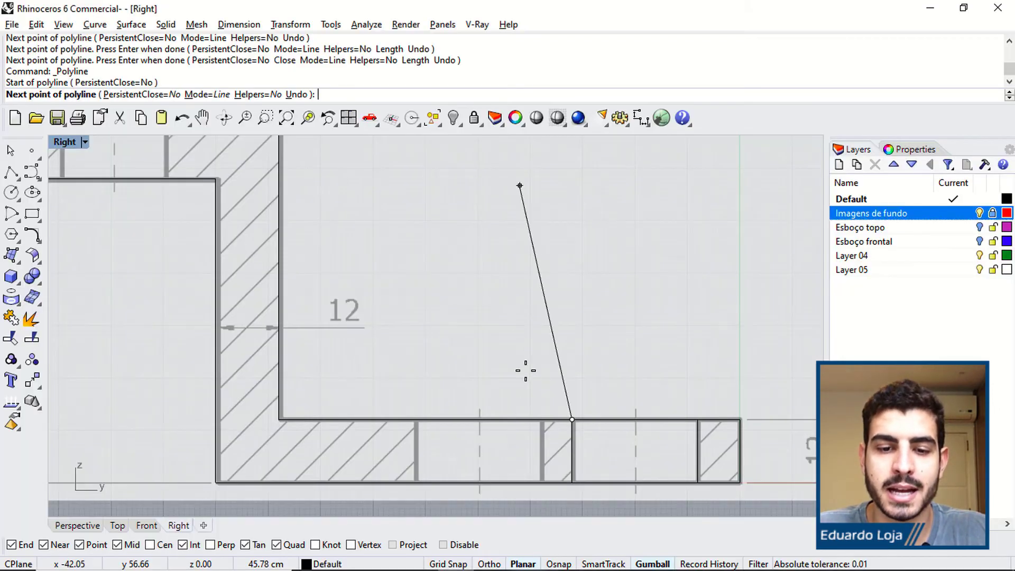
key("alt+Tab")
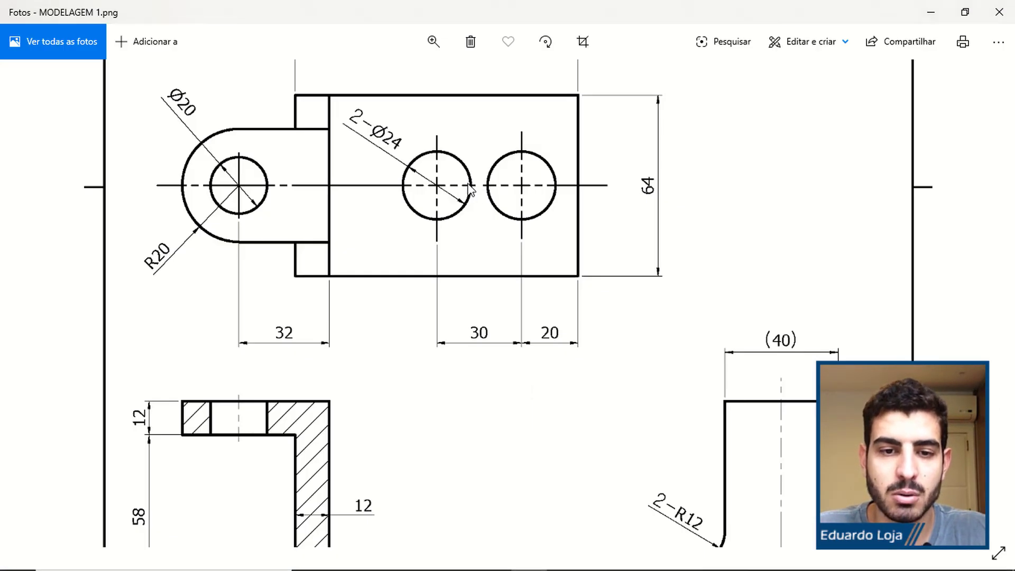
scroll(474, 190, "up", 1)
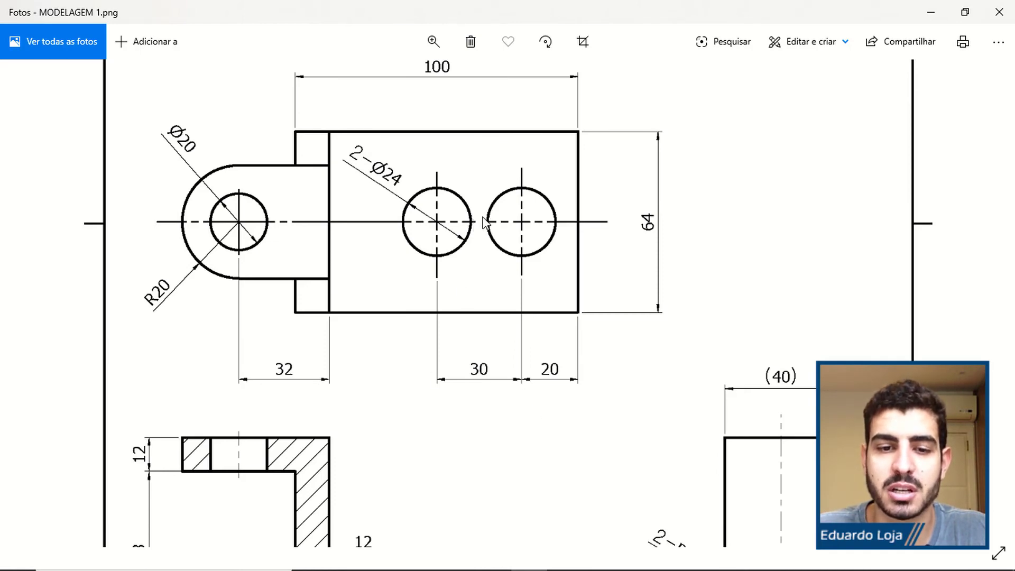
key("alt+Tab")
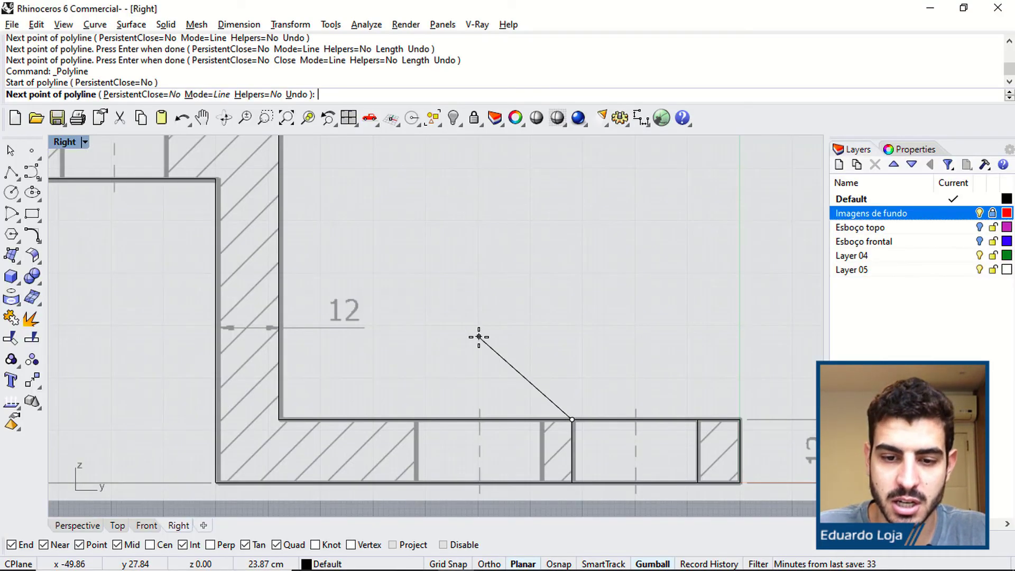
type("6")
key("Return")
left_click(539, 419)
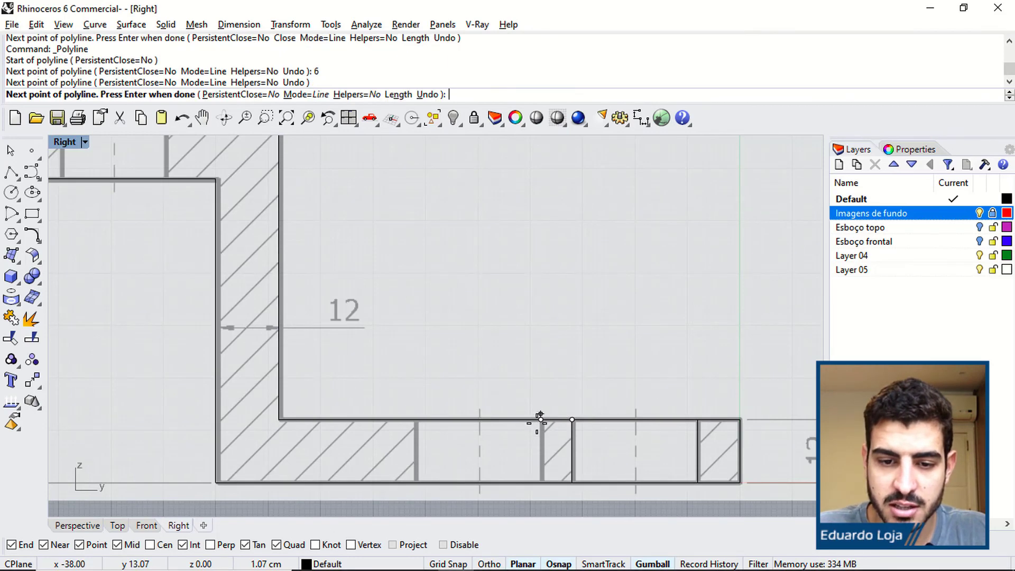
left_click(541, 482)
key("Return")
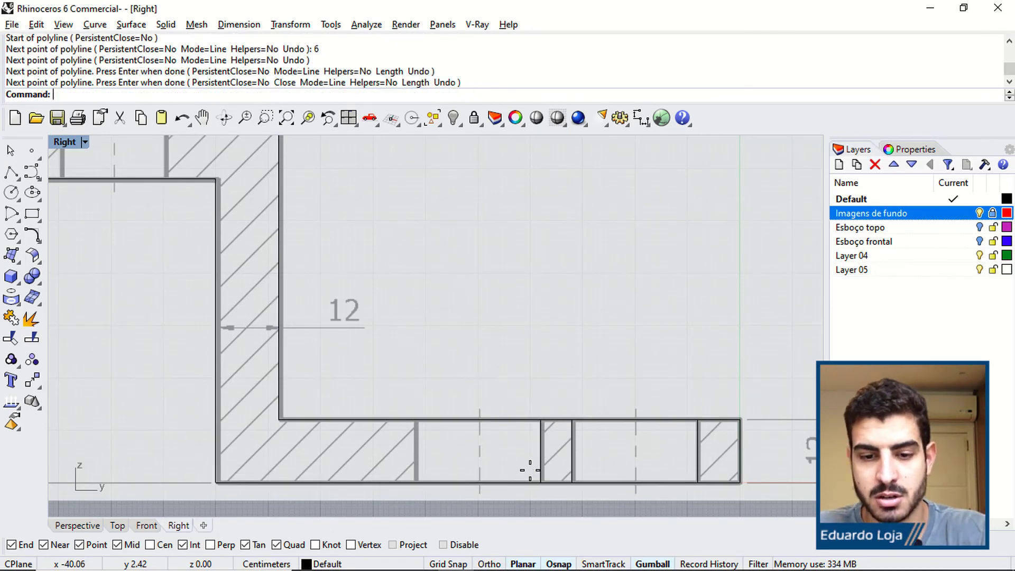
Check the hole diameter in MODELAGEM 1.png and draw the inner base hole's far side as a polyline 24 cm along the upper edge, then down.
right_click_drag(557, 462, 503, 407)
key("Return")
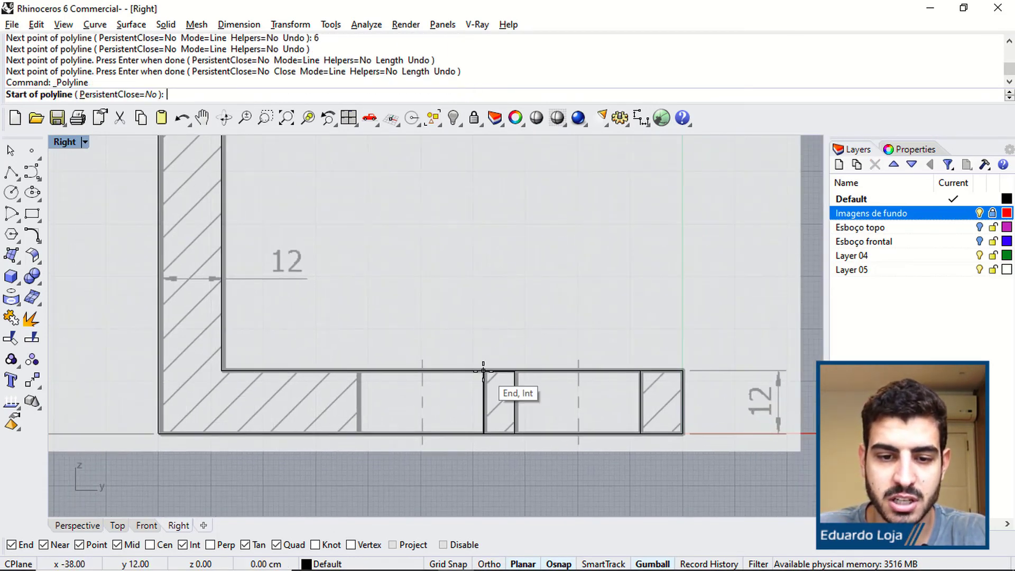
left_click(484, 370)
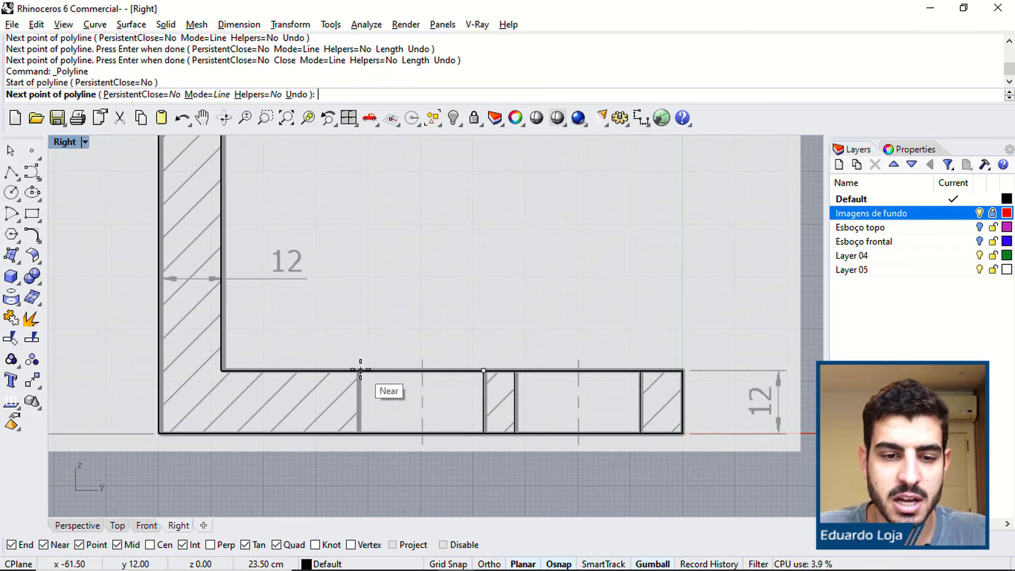
key("alt+Tab")
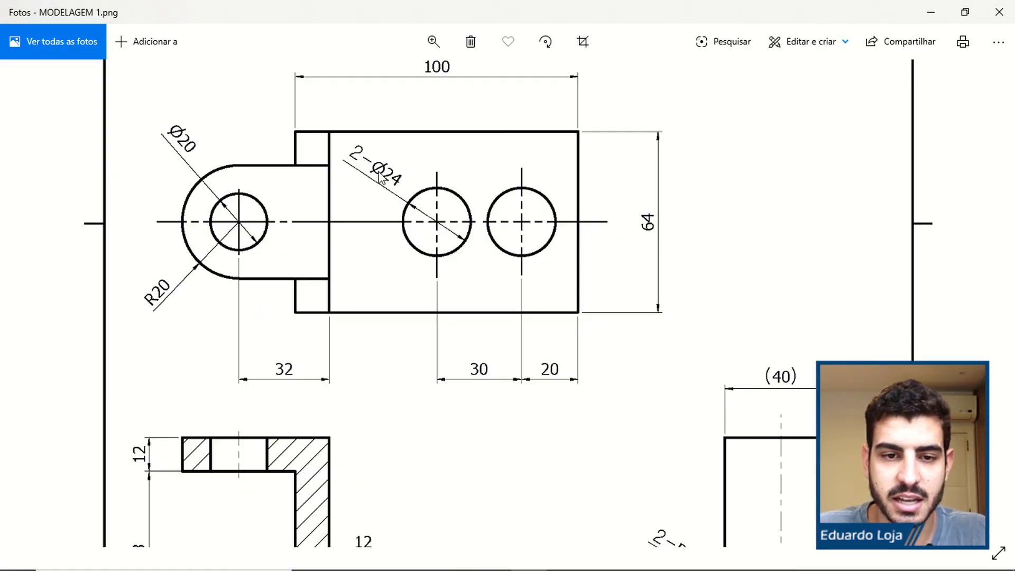
key("alt+Tab")
type("24")
key("Return")
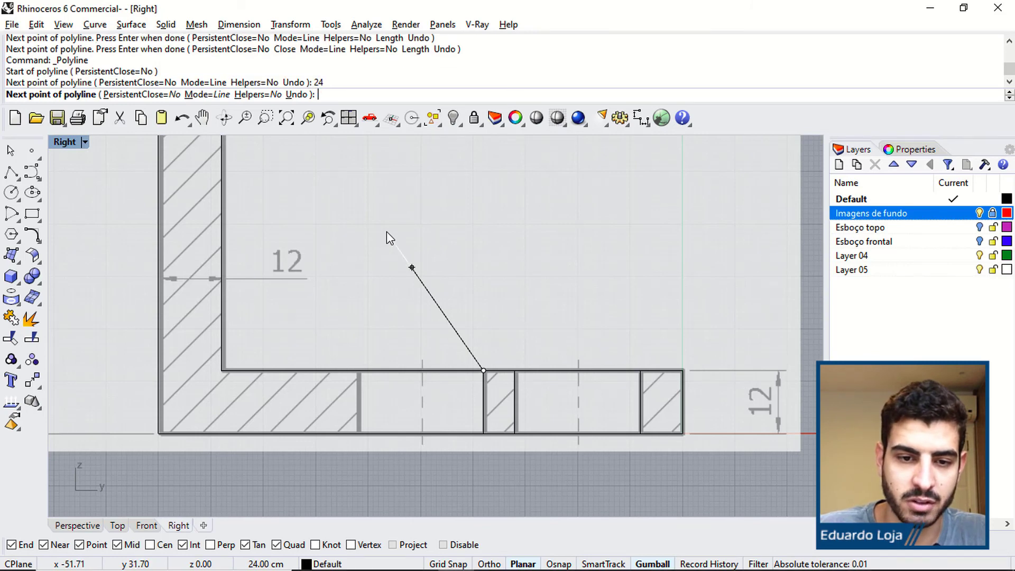
left_click(359, 370)
left_click(358, 431)
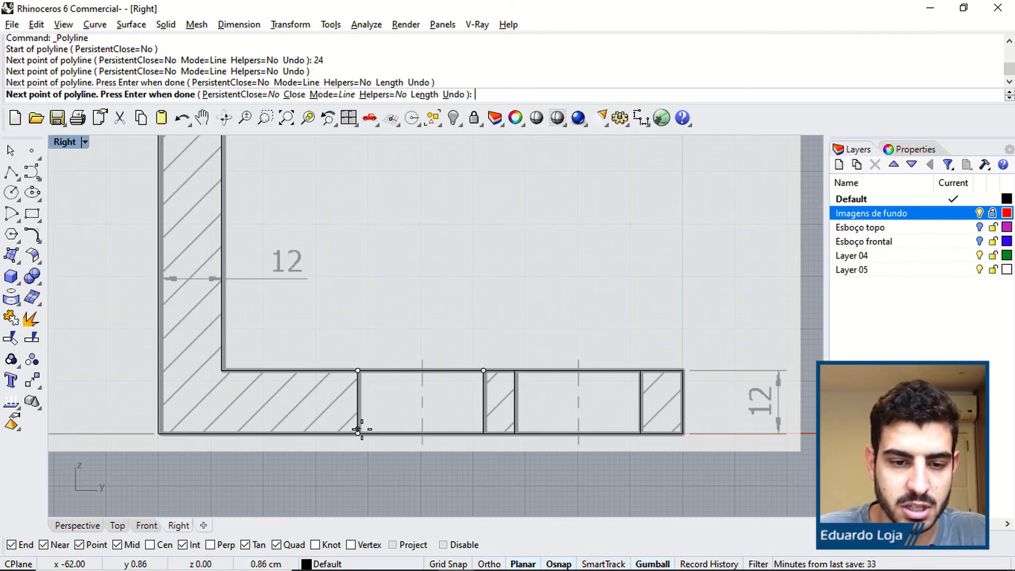
scroll(358, 430, "down", 2)
key("Return")
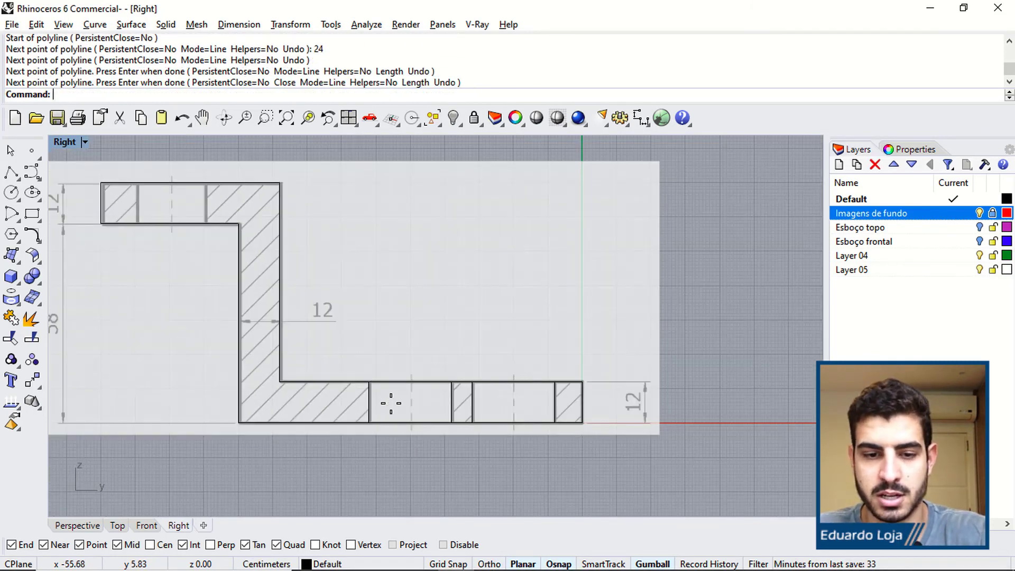
Hide the Imagens de fundo layer to inspect the section outline, then show it again behind the upper flange.
left_click(979, 213)
right_click_drag(454, 300, 486, 302)
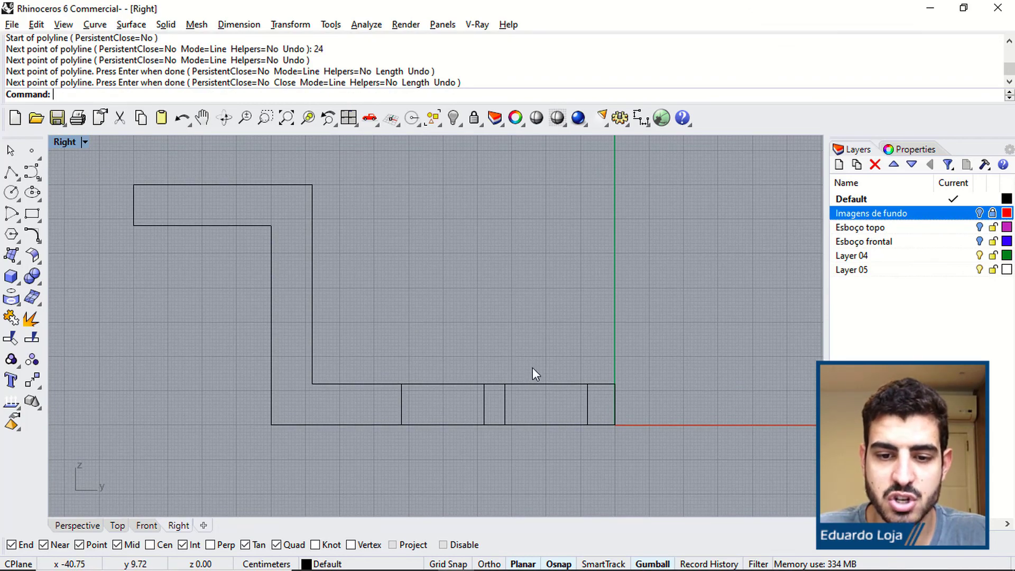
right_click_drag(367, 317, 347, 340)
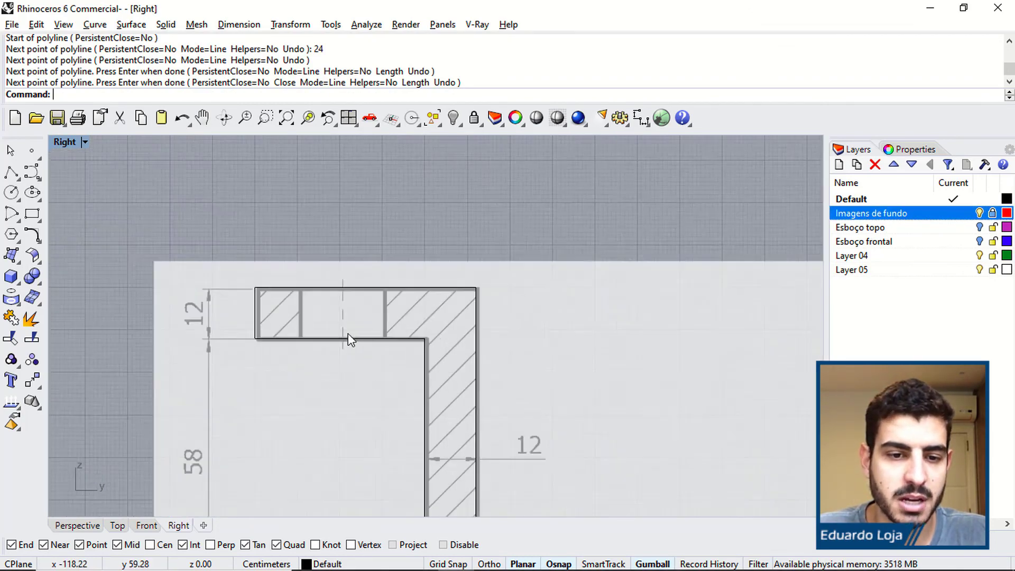
scroll(346, 340, "up", 3)
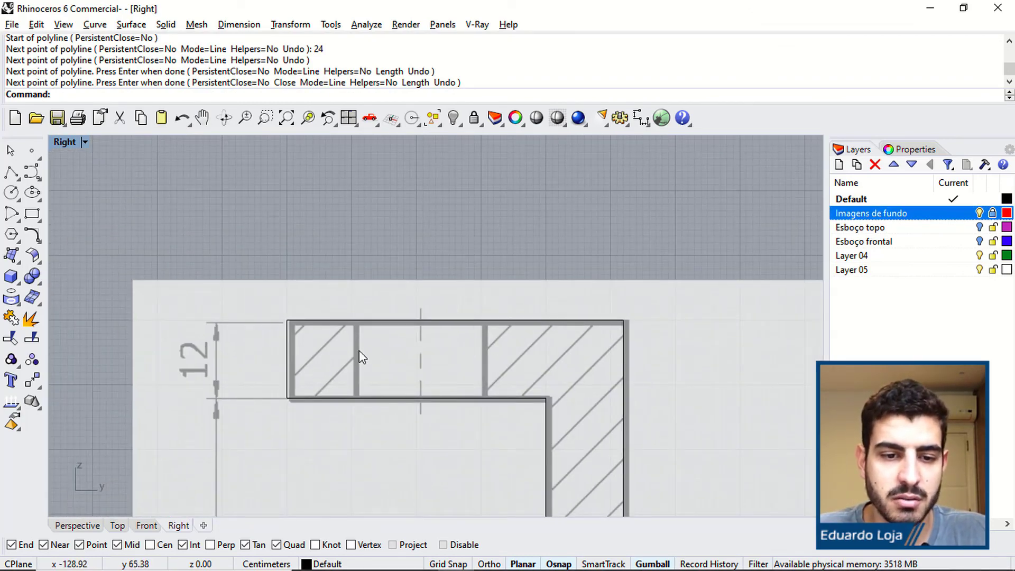
Check the upper hole in MODELAGEM 1.png and draw a polyline 10 cm inward from the upper flange's outer top corner, then down to its lower edge.
key("alt+Tab")
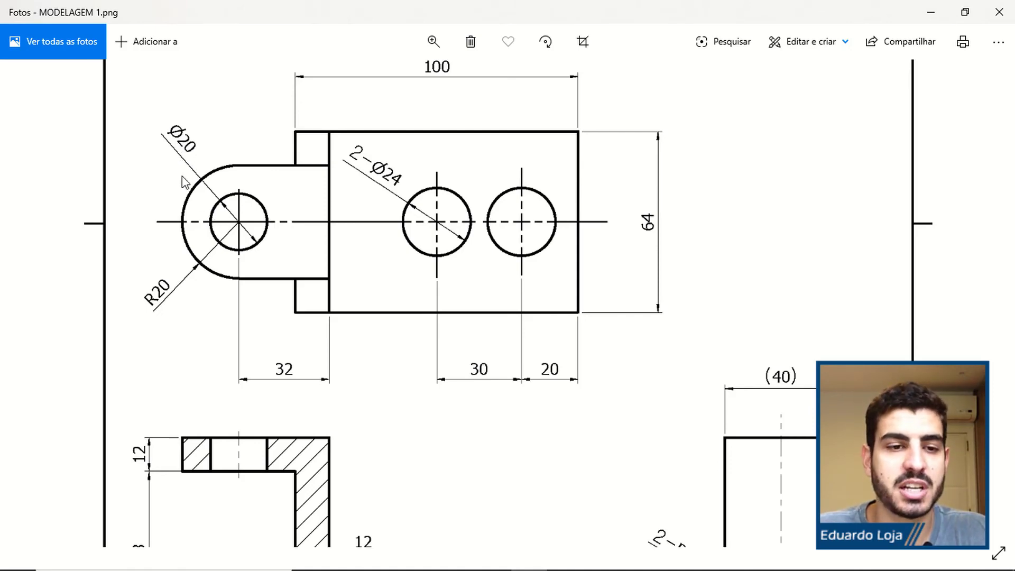
key("alt+Tab")
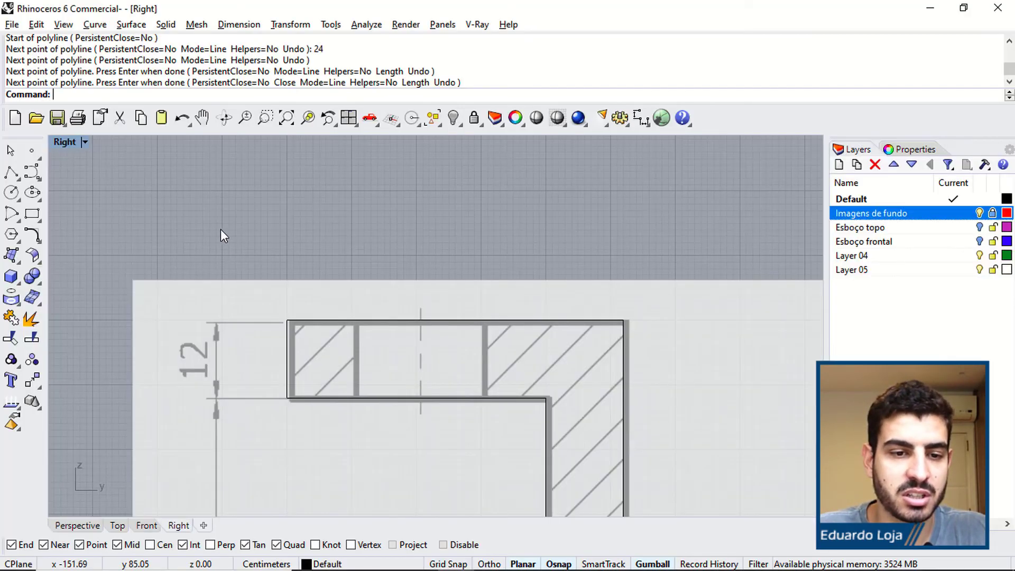
left_click(11, 171)
left_click(290, 320)
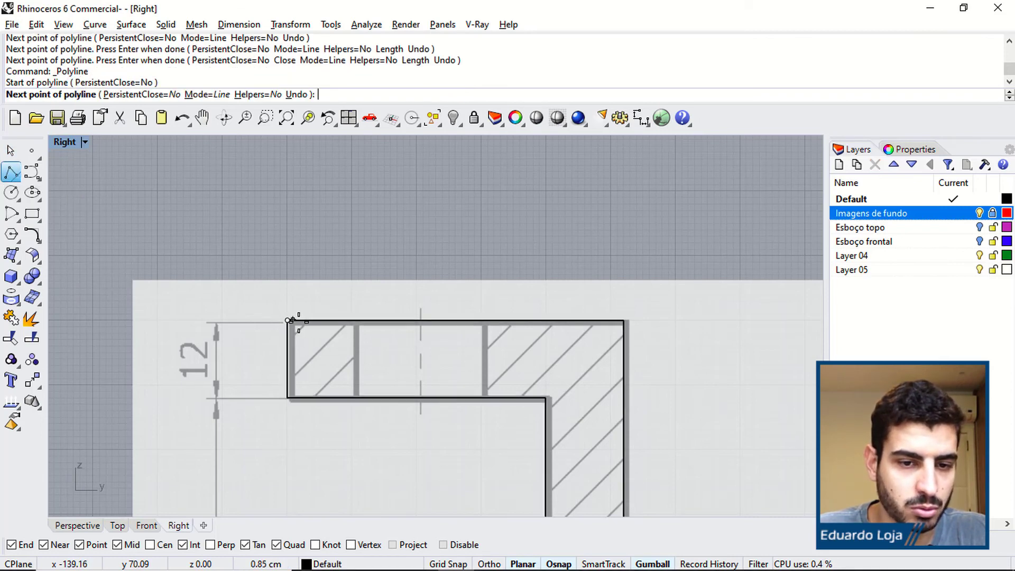
type("10")
key("Return")
left_click(337, 324)
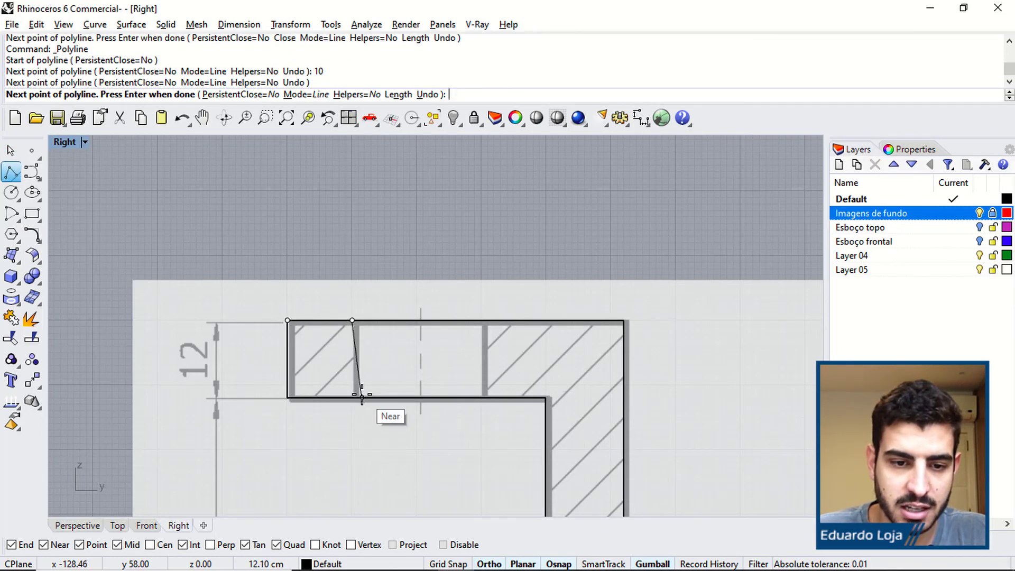
left_click(354, 400)
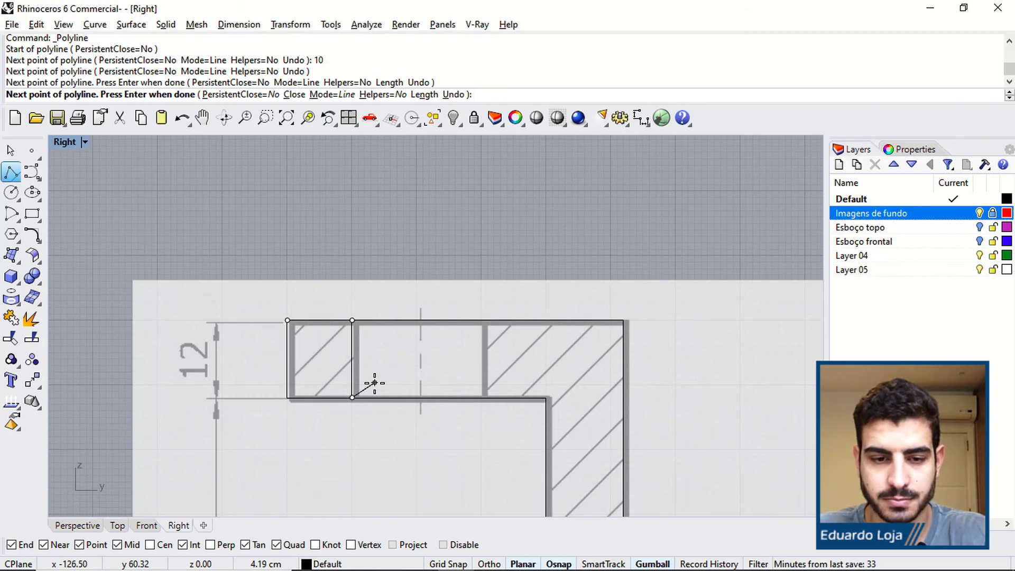
key("Return")
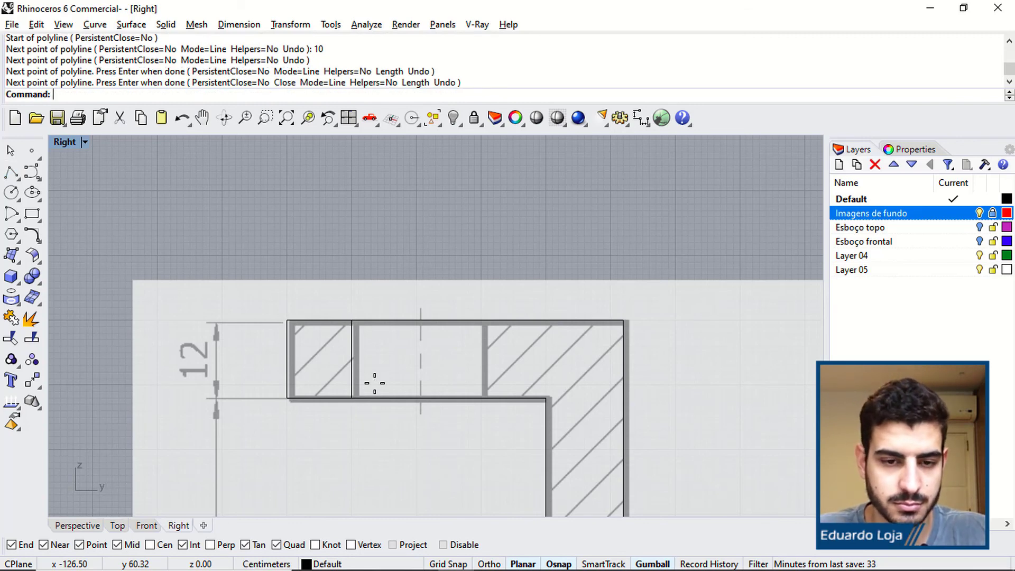
Draw the upper hole's far side as a polyline 20 cm along the flange's upper edge from the first hole line, then down to the lower edge.
key("Return")
left_click(353, 321)
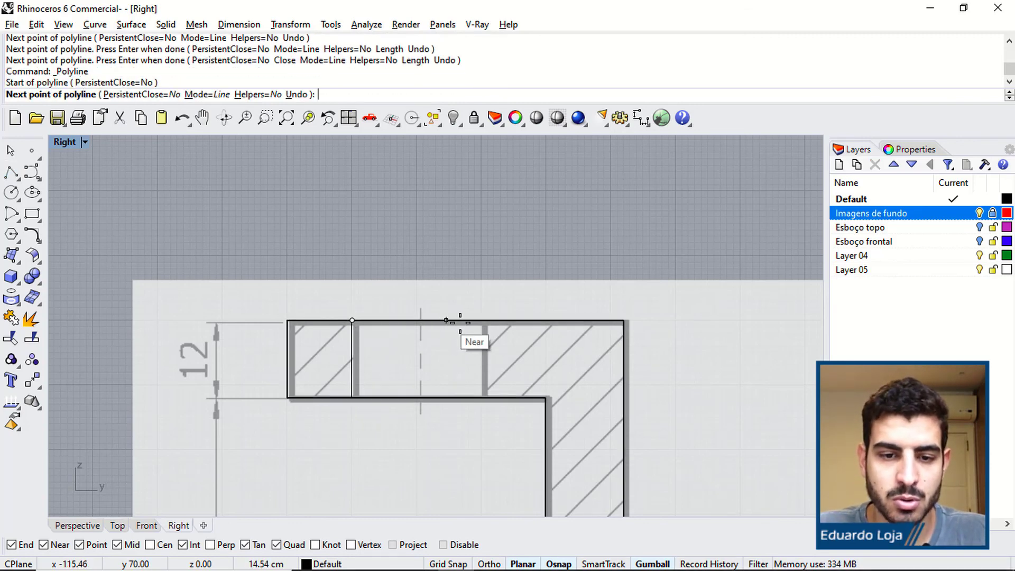
type("20")
key("Return")
left_click(471, 320)
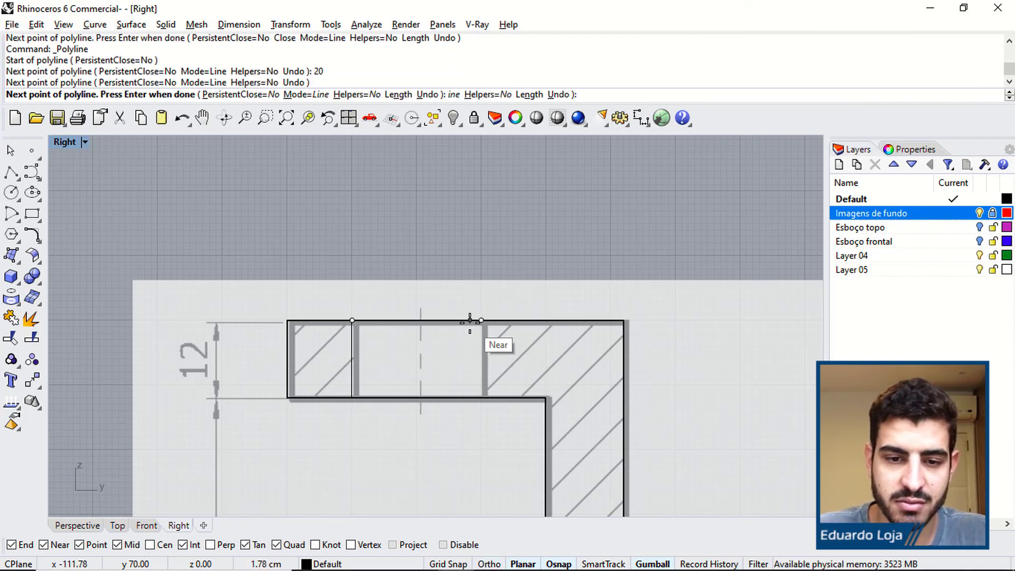
left_click(480, 397)
scroll(480, 396, "down", 2)
key("Return")
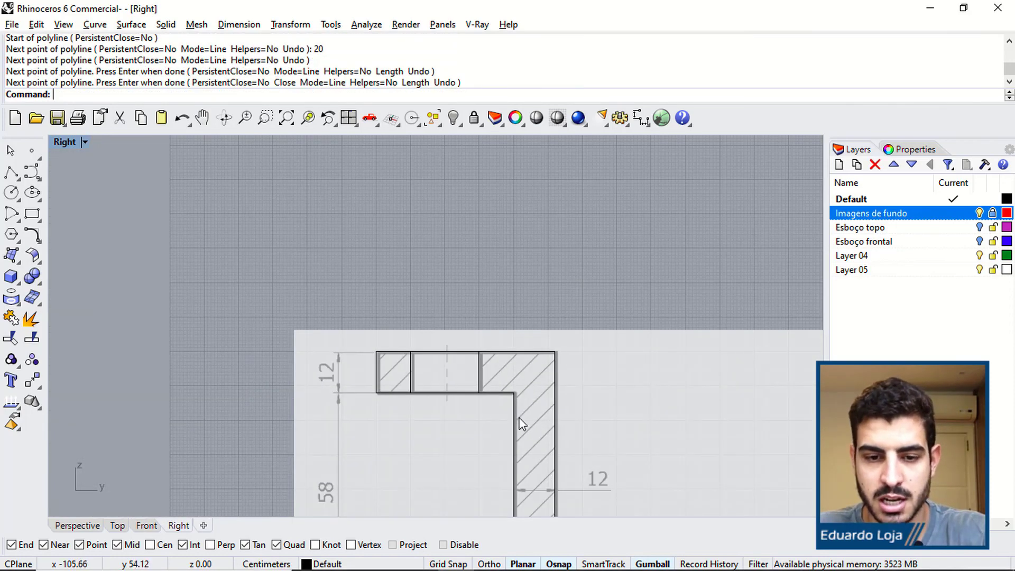
Hide the Imagens de fundo layer and move all the section outline and hole curves to Layer 04.
scroll(496, 287, "down", 2)
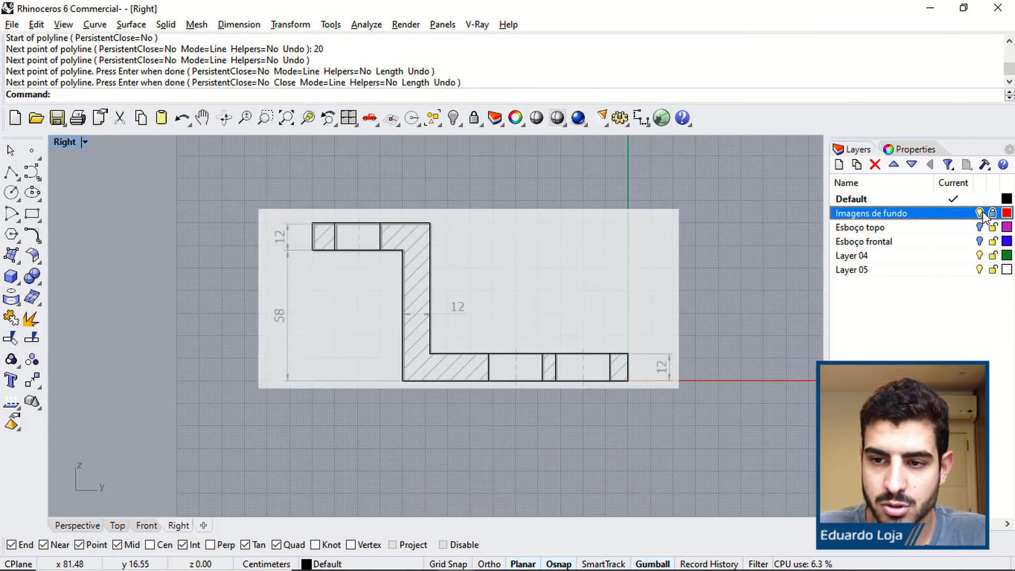
left_click(981, 212)
right_click_drag(555, 252, 482, 279)
scroll(519, 223, "down", 2)
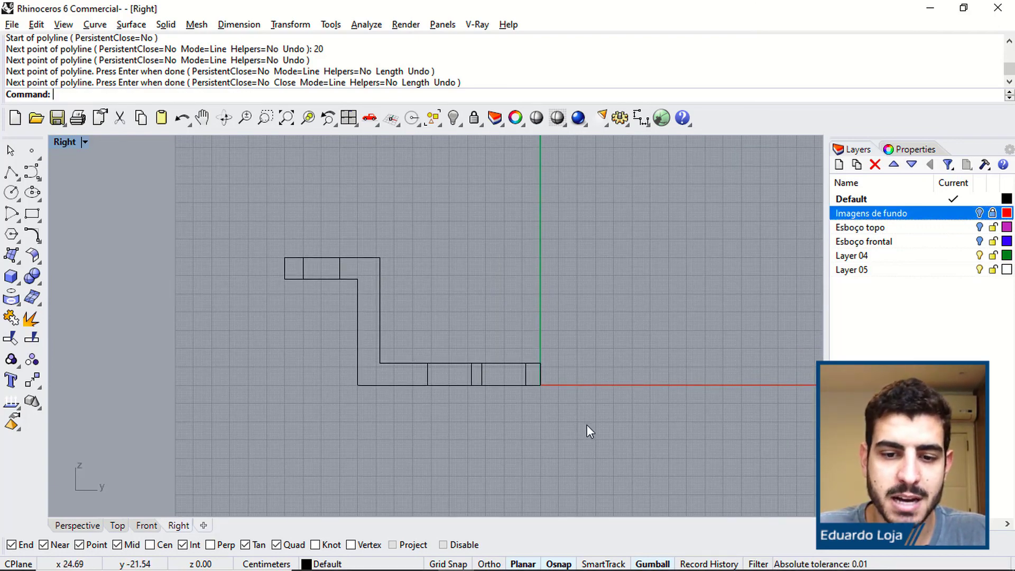
left_click_drag(277, 223, 278, 224)
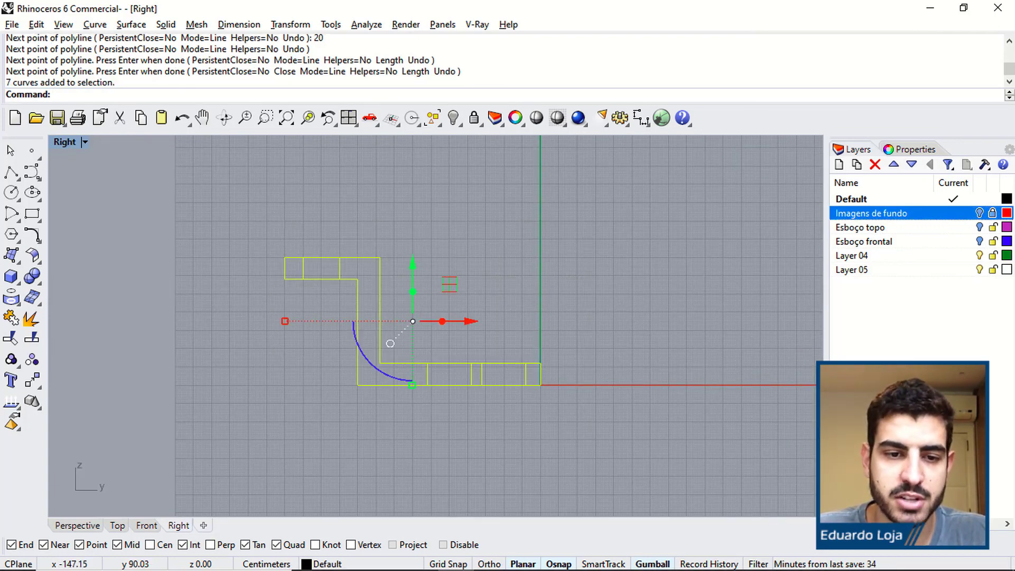
right_click(862, 259)
left_click(915, 503)
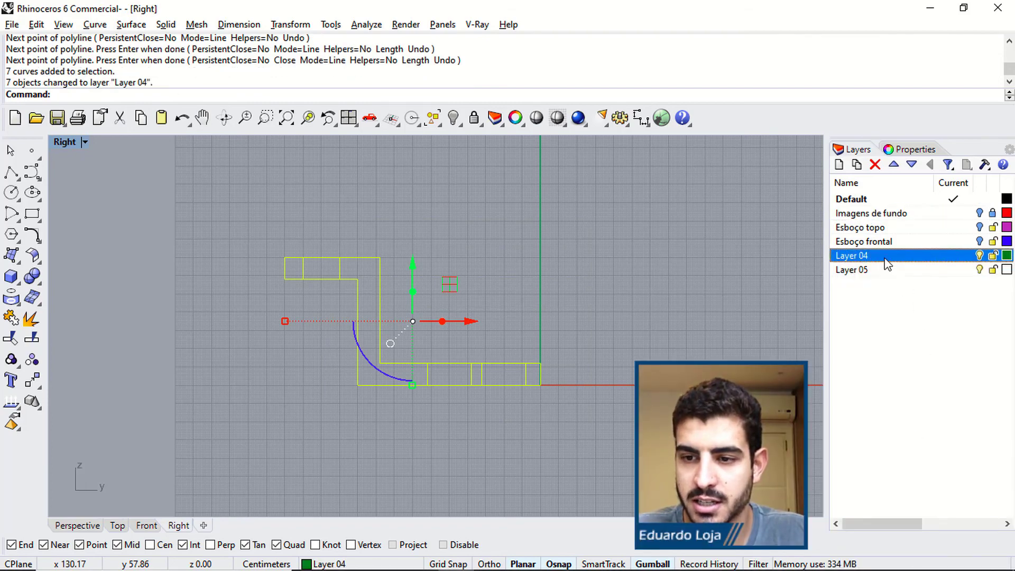
Rename Layer 04 as Esboço lateral and deselect the curves.
left_click(865, 257)
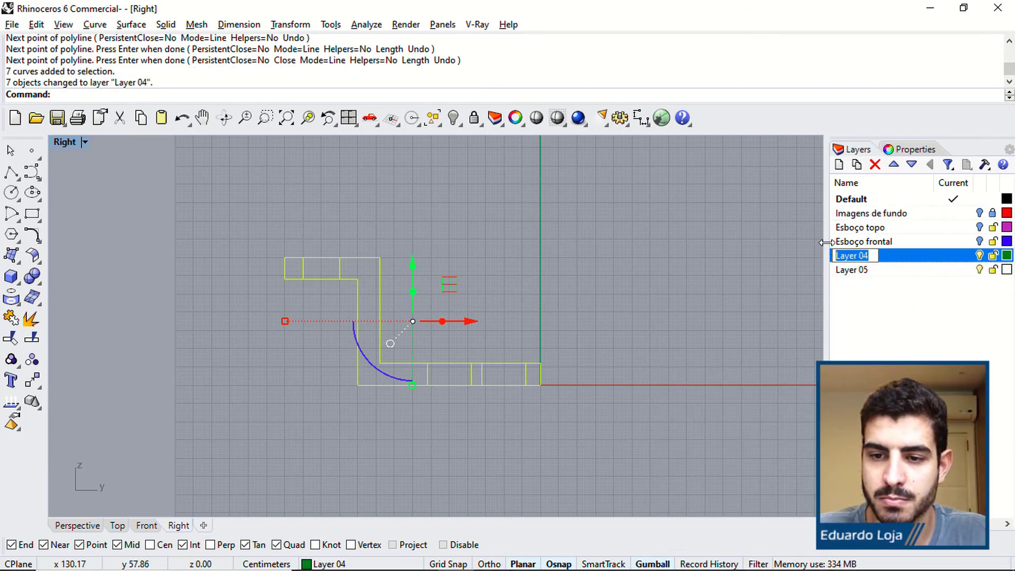
type("Esboço late")
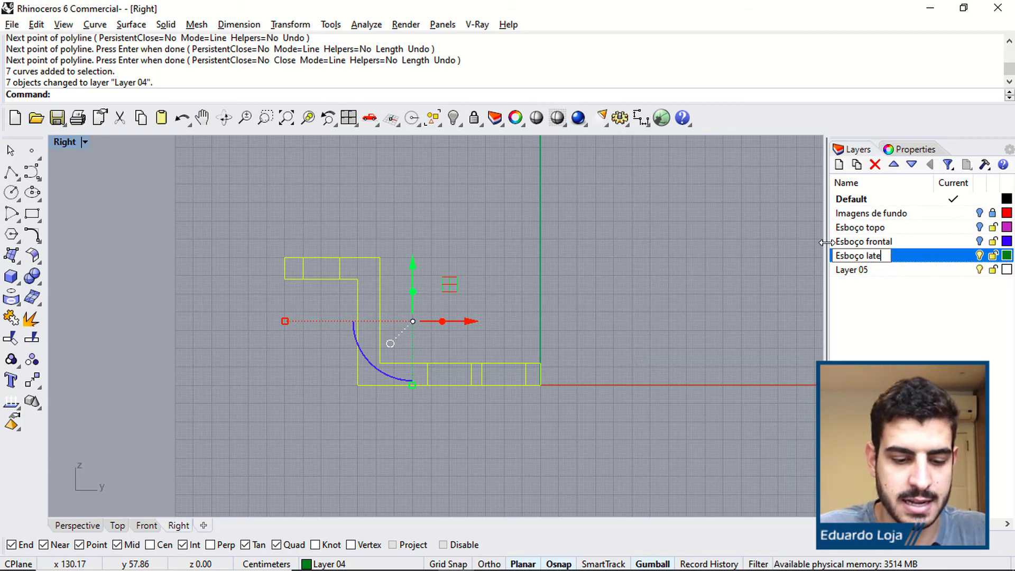
type("ral")
key("Return")
left_click(640, 242)
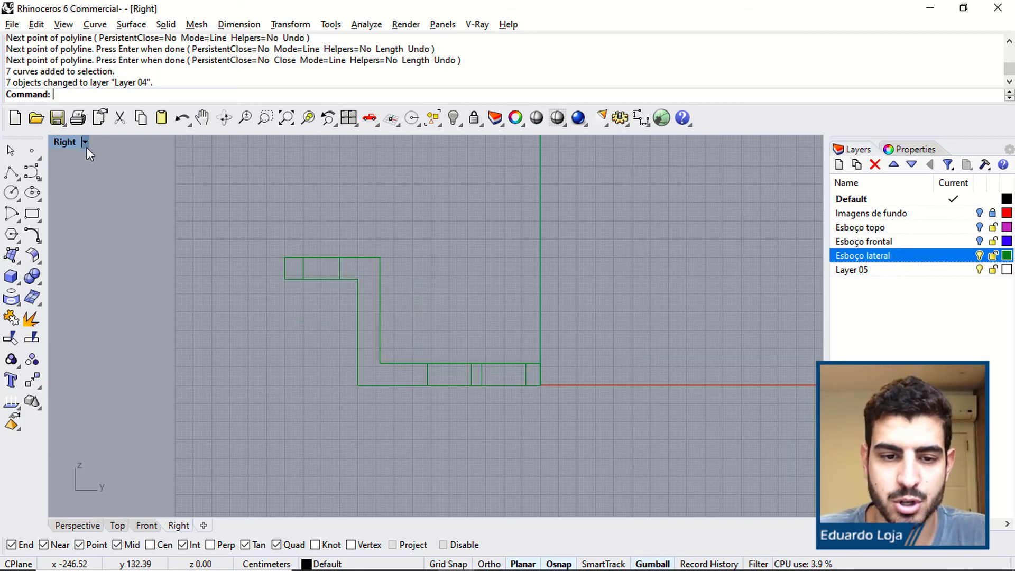
Maximize the Perspective view and show the Esboço frontal, Esboço topo and Imagens de fundo layers.
double_click(68, 141)
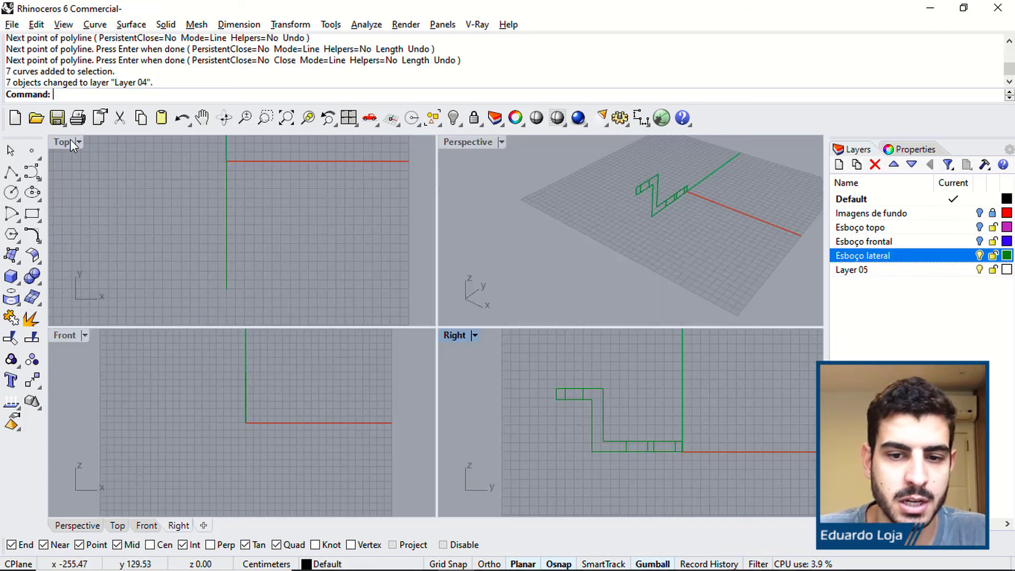
double_click(483, 142)
scroll(626, 294, "down", 4)
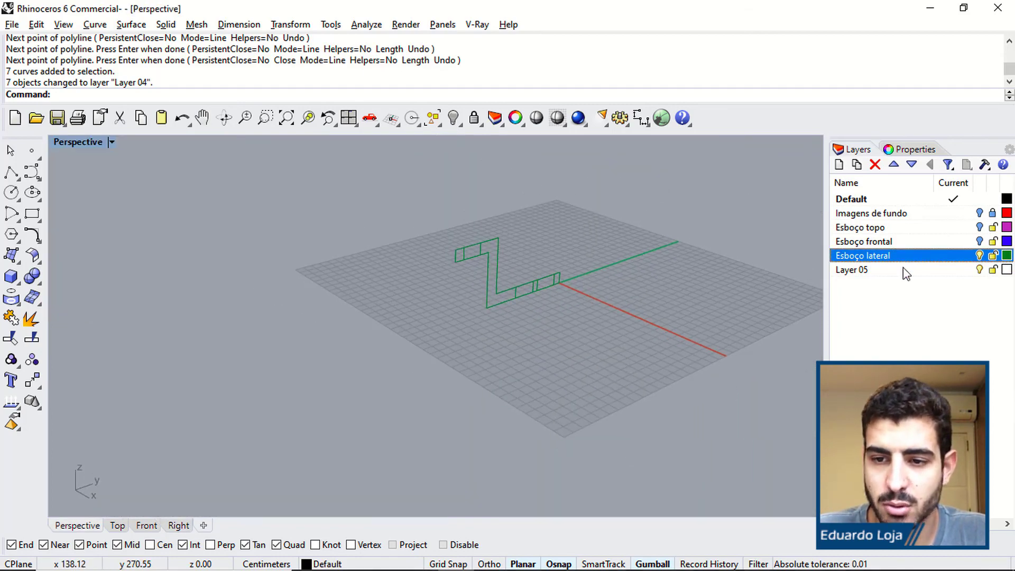
left_click(980, 241)
left_click(979, 228)
right_click_drag(578, 258, 526, 238)
scroll(540, 285, "down", 2)
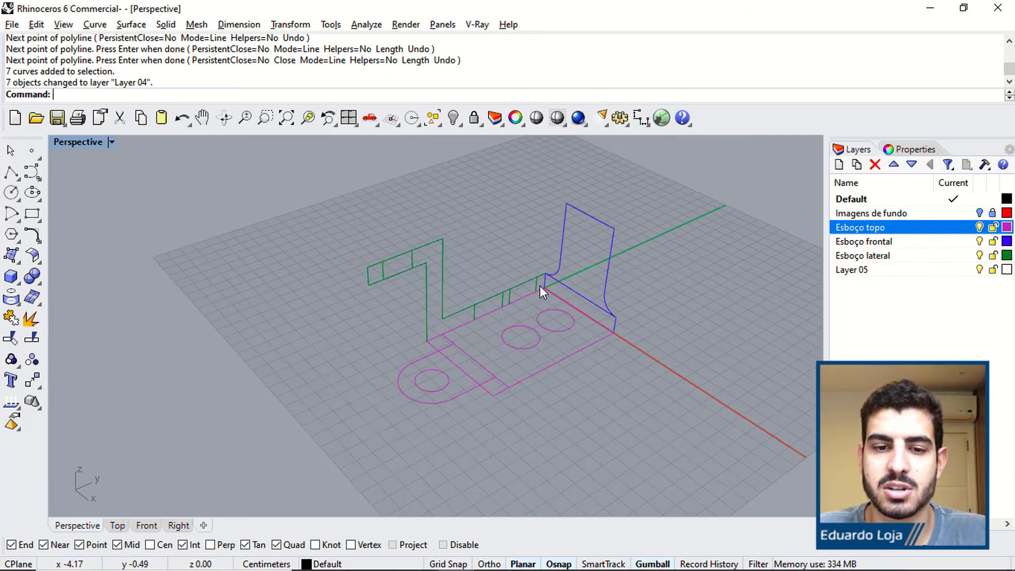
scroll(551, 328, "up", 2)
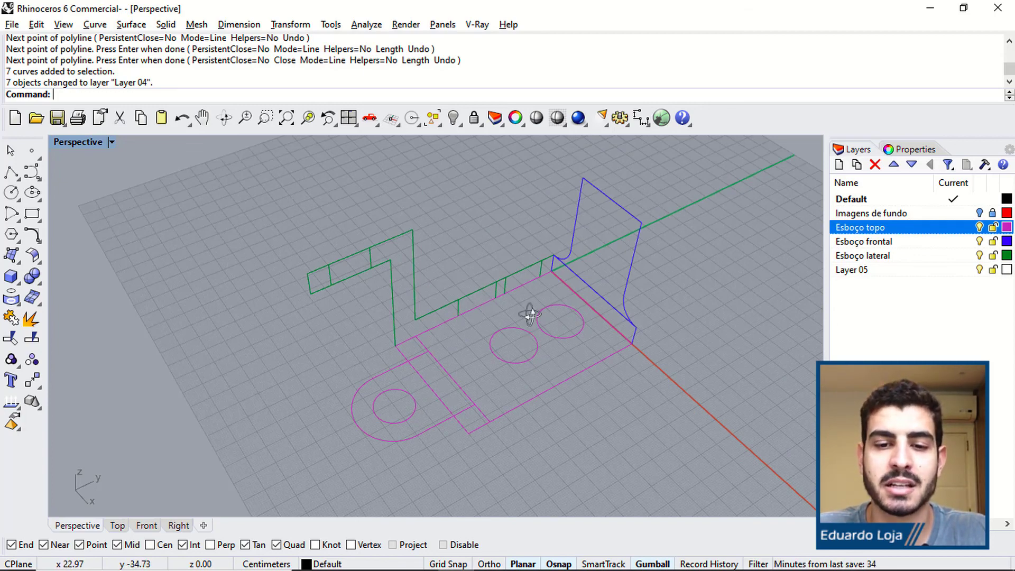
scroll(528, 309, "down", 3)
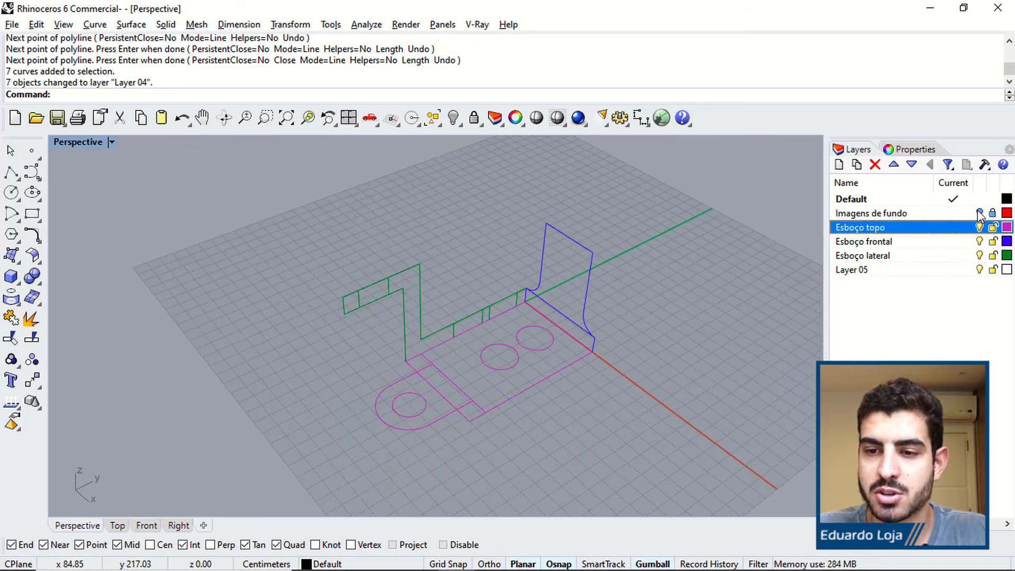
left_click(979, 213)
mouse_move(547, 353)
right_mouse_down()
mouse_move(464, 312)
mouse_move(520, 361)
mouse_move(584, 301)
mouse_move(516, 335)
mouse_move(532, 349)
right_mouse_up()
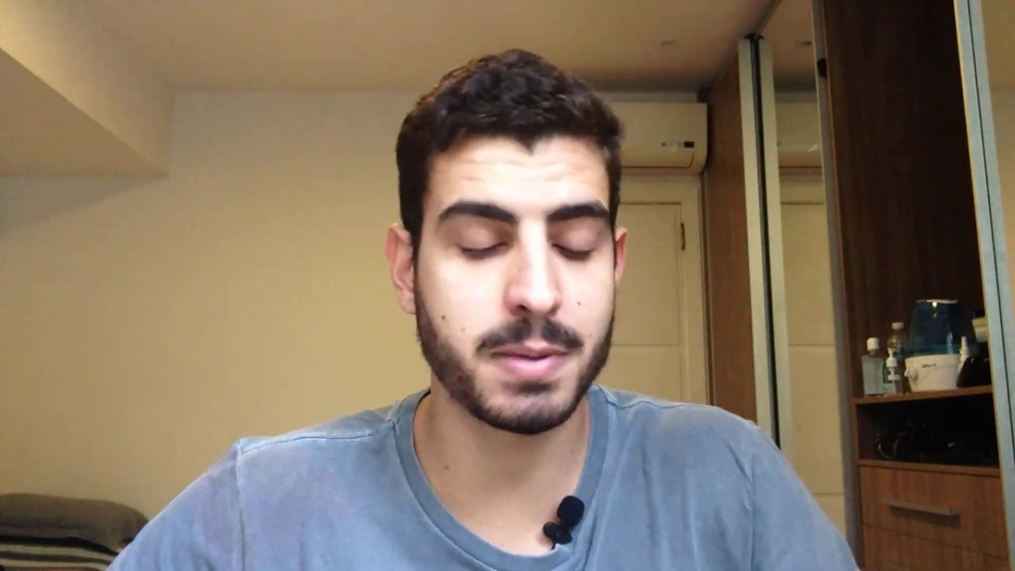
Switch to MODELAGEM 1.png in Fotos and examine the part's isometric view above the dimensioned views.
key("alt+Tab")
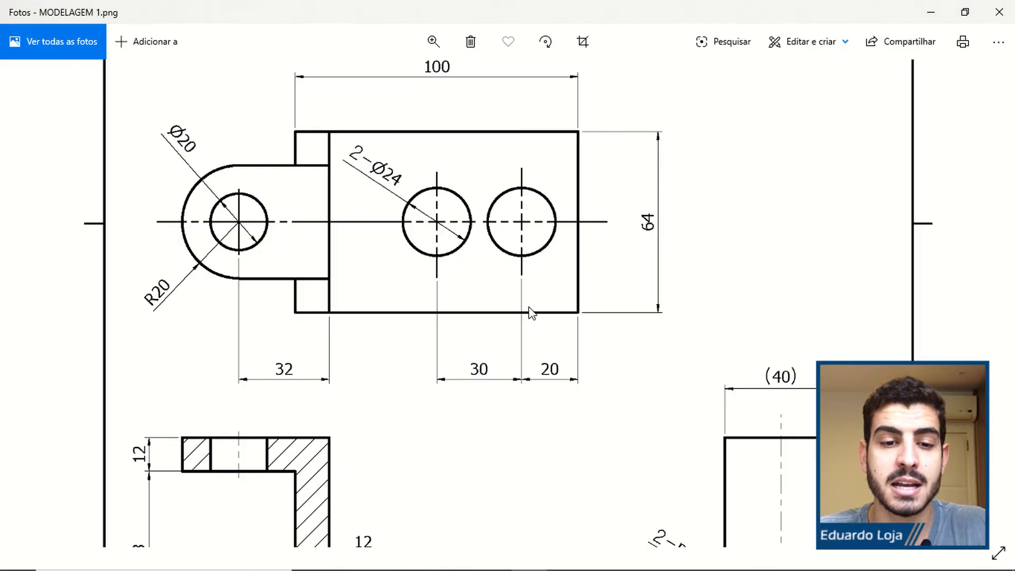
scroll(531, 313, "up", 5)
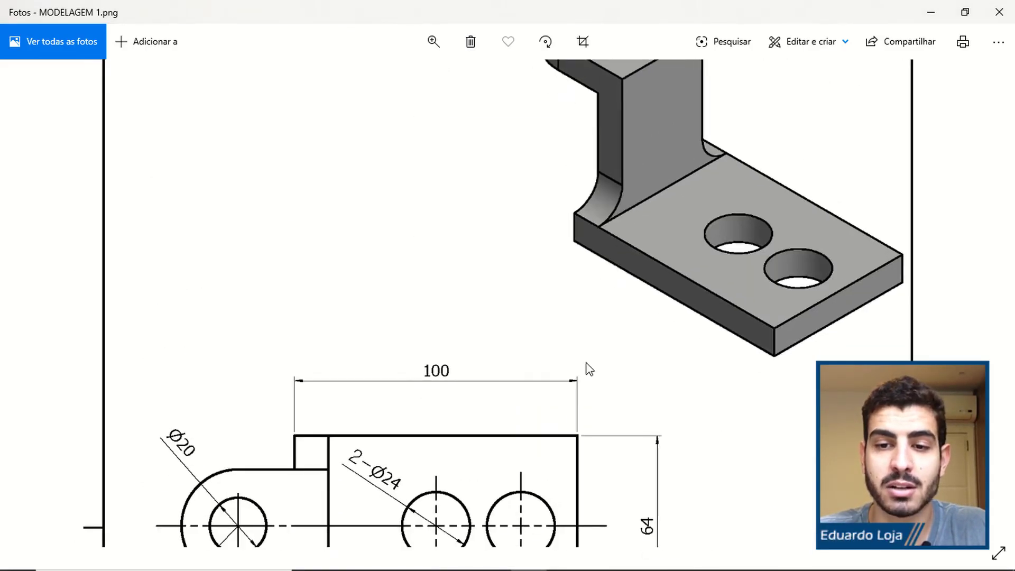
left_click(434, 41)
left_click_drag(380, 79, 372, 80)
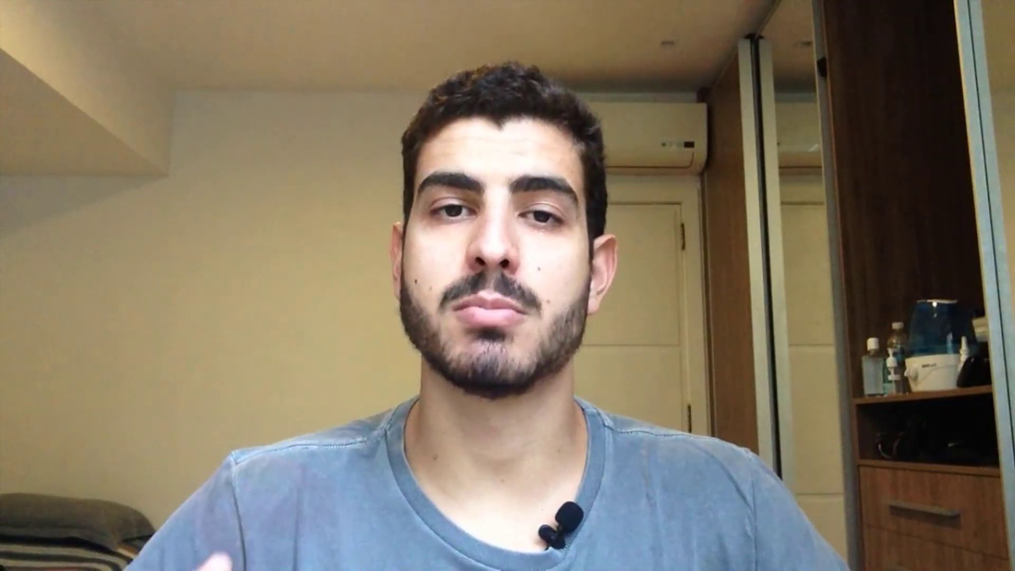